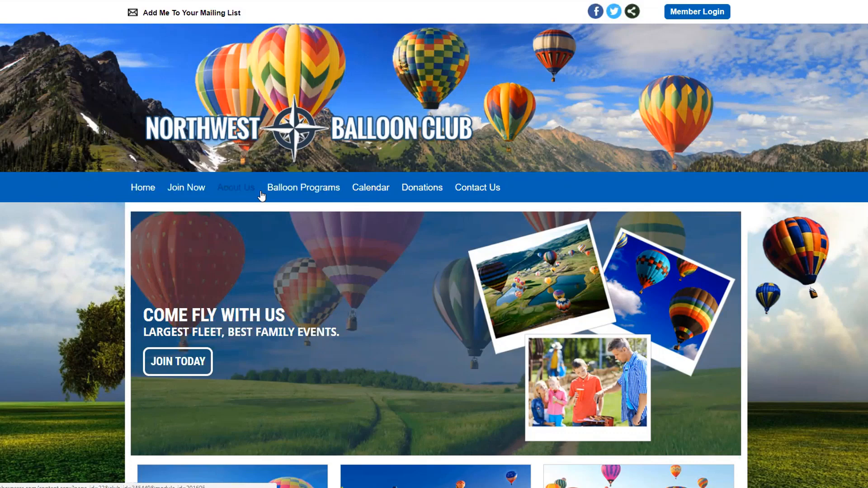
Step: Log in through Member Login and decline the pending payment with 'No, I won't Pay Now'
{"action": "left_click", "coordinate": [696, 15]}
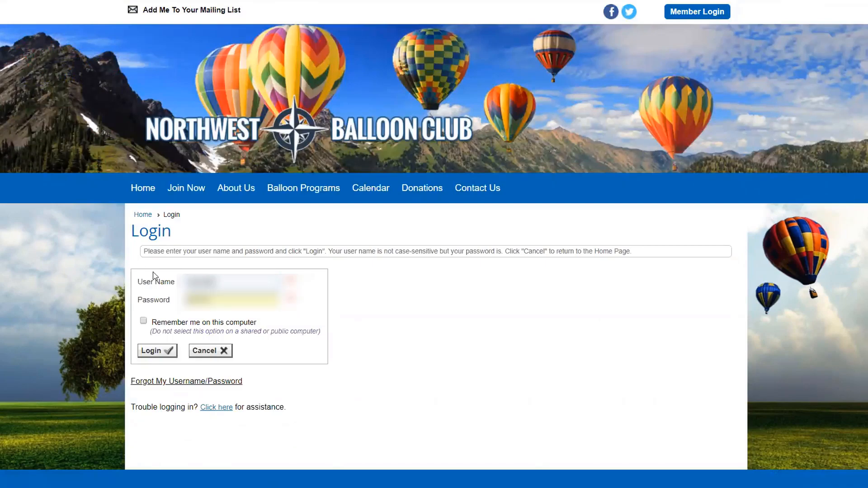
{"action": "left_click", "coordinate": [149, 351]}
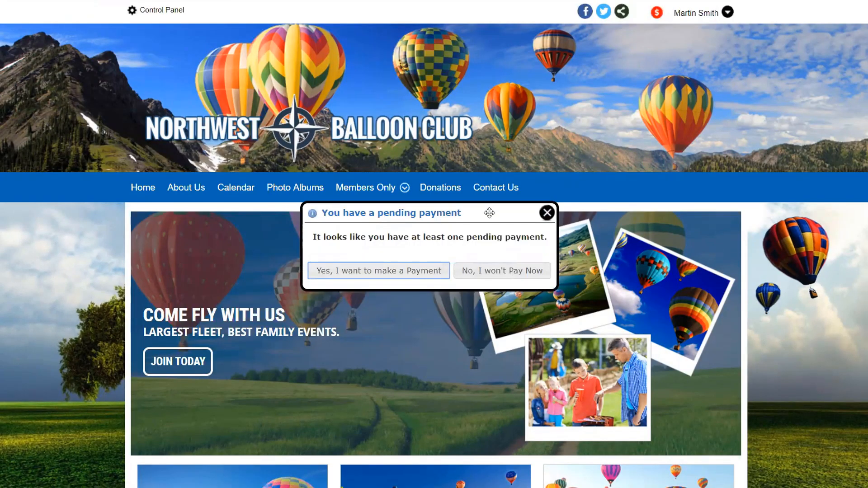
{"action": "left_click", "coordinate": [503, 272]}
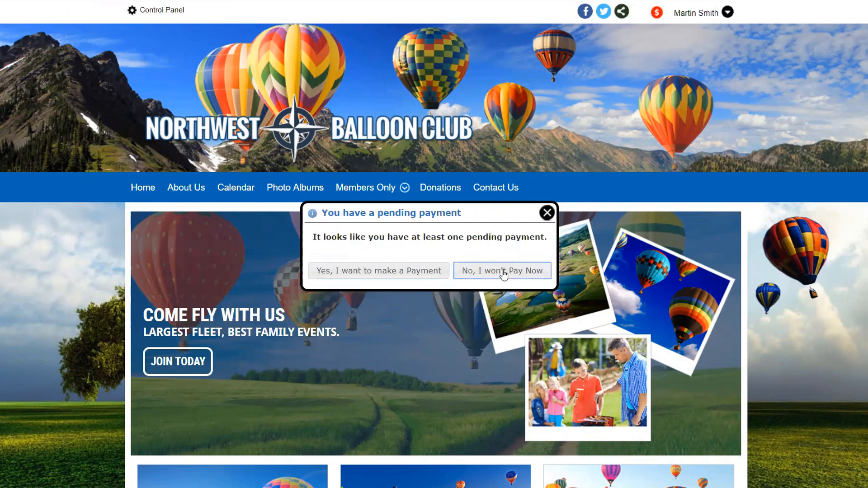
{"action": "mouse_move", "coordinate": [388, 186]}
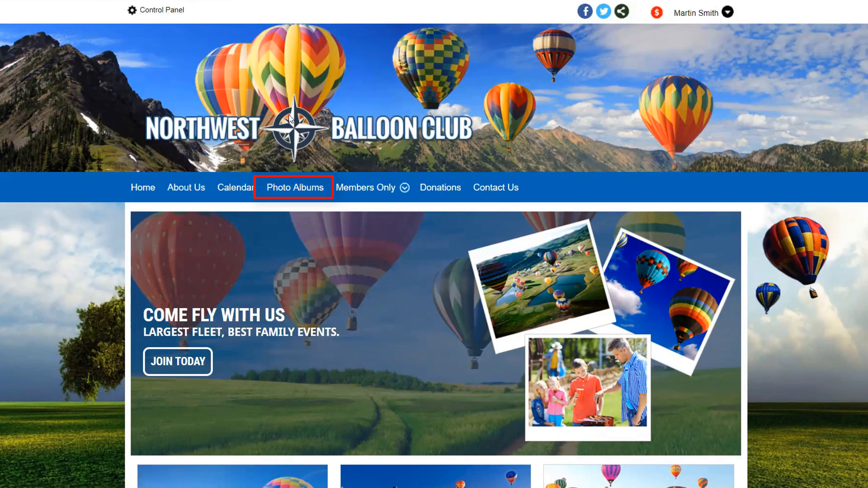
Step: Go to the Photo Albums page and look at the search-by-photographer option
{"action": "left_click", "coordinate": [299, 192]}
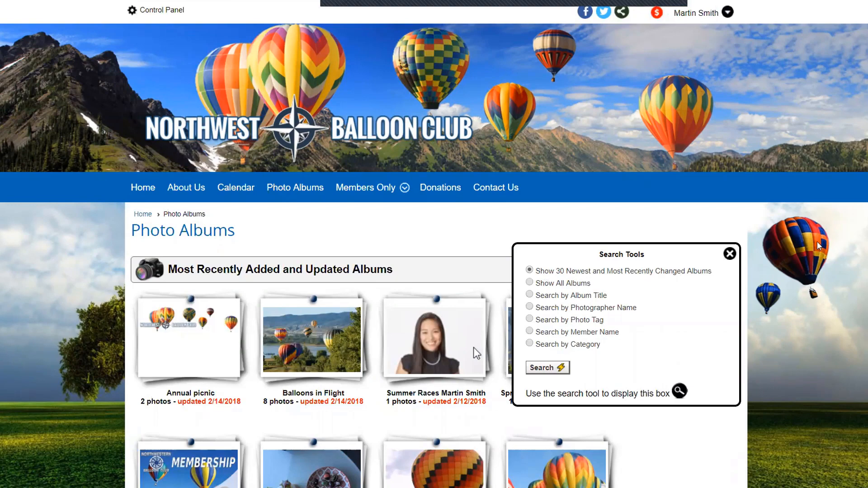
{"action": "scroll", "coordinate": [819, 245], "scroll_direction": "down", "scroll_amount": 3}
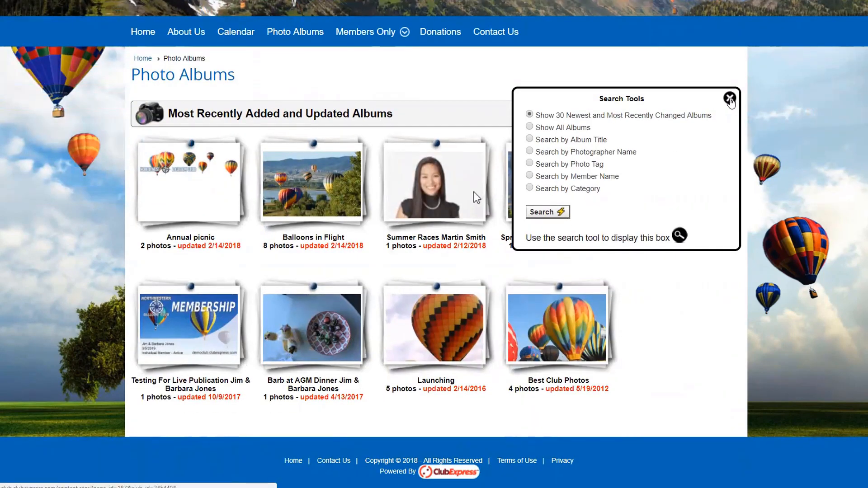
{"action": "left_click", "coordinate": [530, 152]}
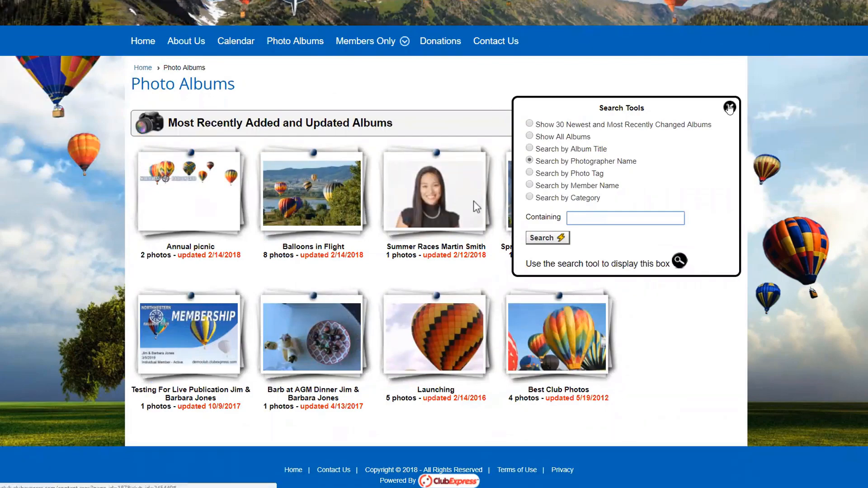
{"action": "left_click", "coordinate": [729, 107]}
Step: Reopen the album Search Tools and search with Show All Albums selected
{"action": "scroll", "coordinate": [288, 88], "scroll_direction": "down", "scroll_amount": 4}
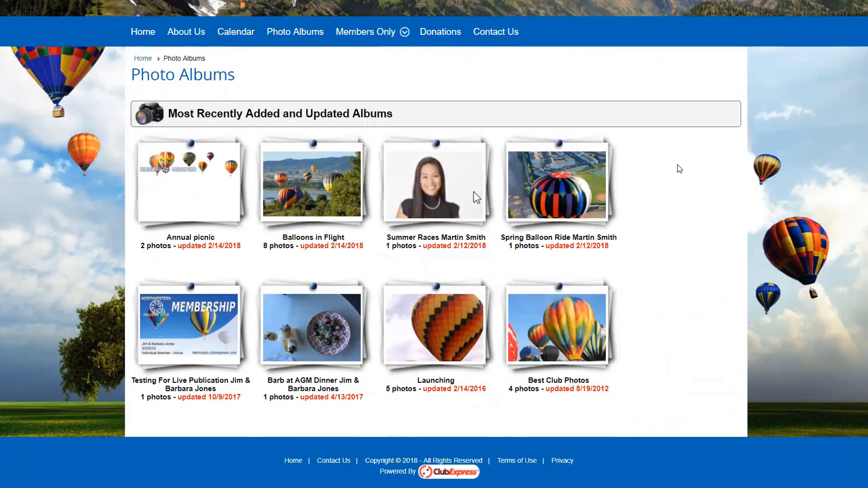
{"action": "mouse_move", "coordinate": [847, 280]}
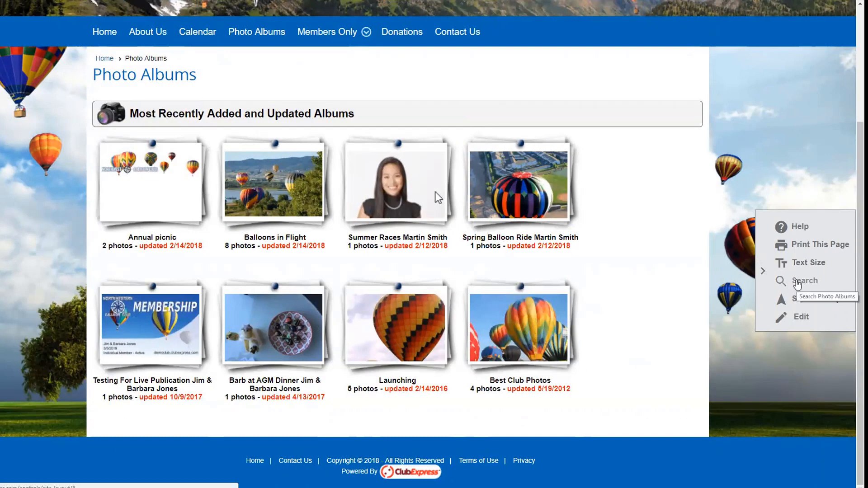
{"action": "left_click", "coordinate": [797, 283]}
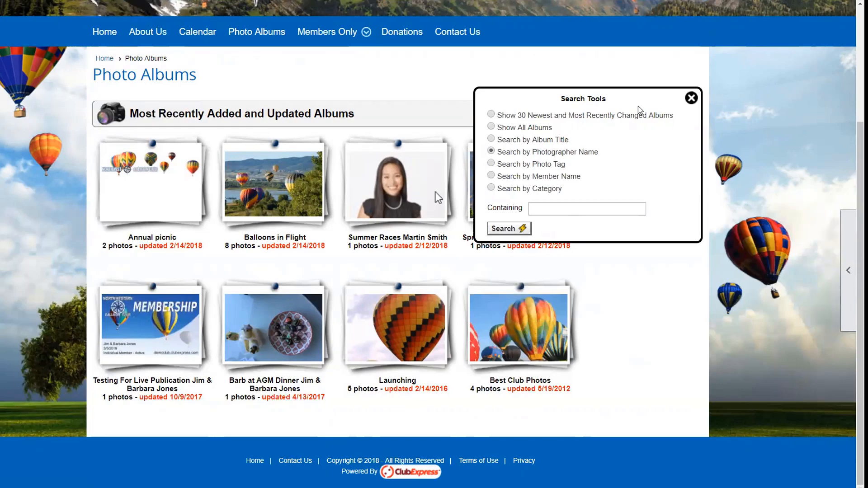
{"action": "left_click", "coordinate": [523, 127]}
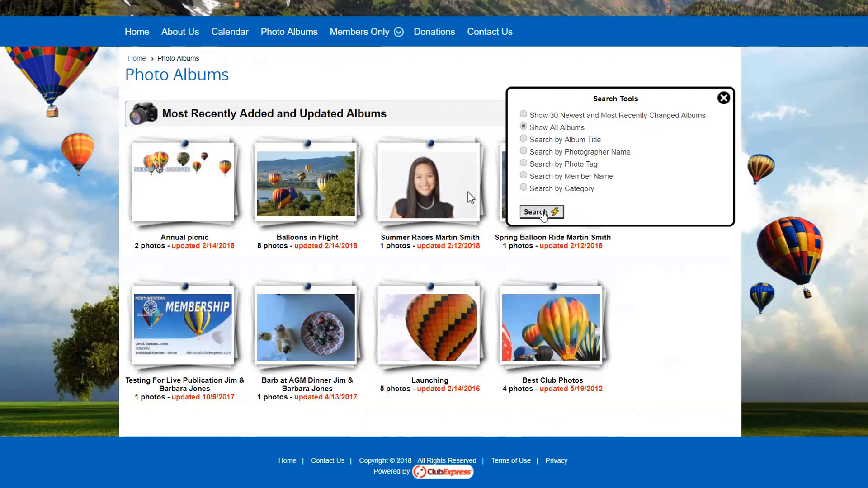
{"action": "left_click", "coordinate": [542, 213]}
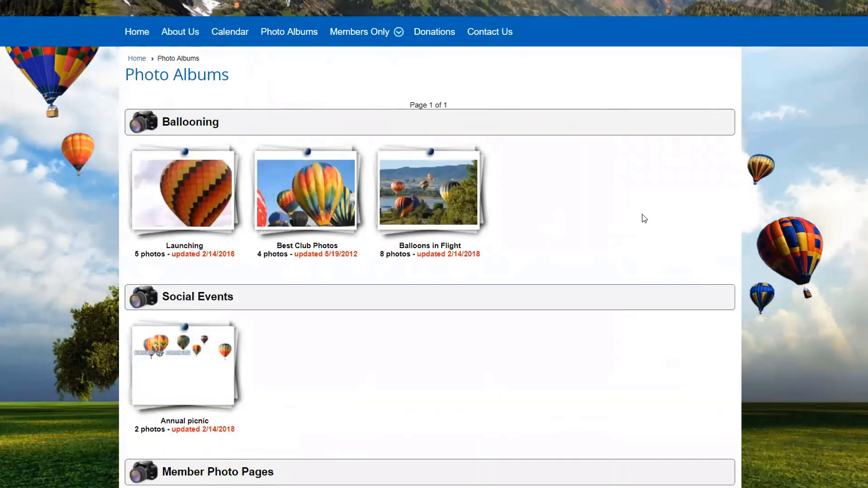
Step: Scroll the grouped album list and open the Launching album under Ballooning in the viewer
{"action": "scroll", "coordinate": [642, 216], "scroll_direction": "down", "scroll_amount": 1}
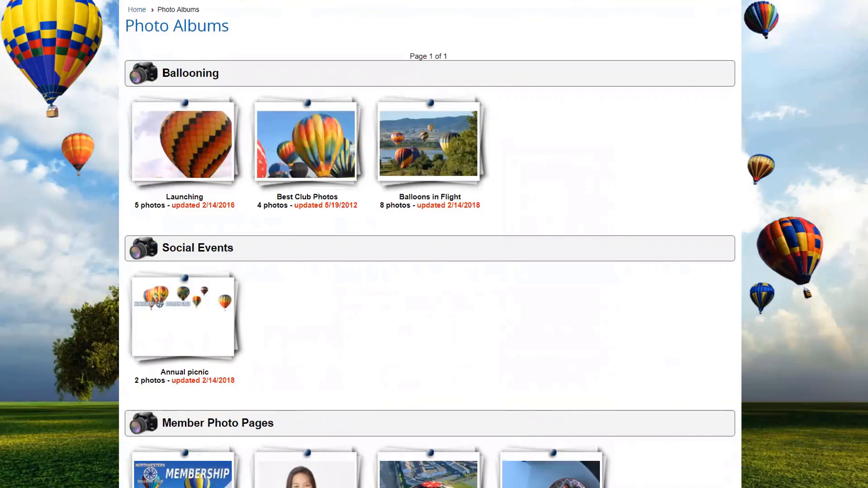
{"action": "left_click_drag", "start_coordinate": [162, 73], "coordinate": [223, 77]}
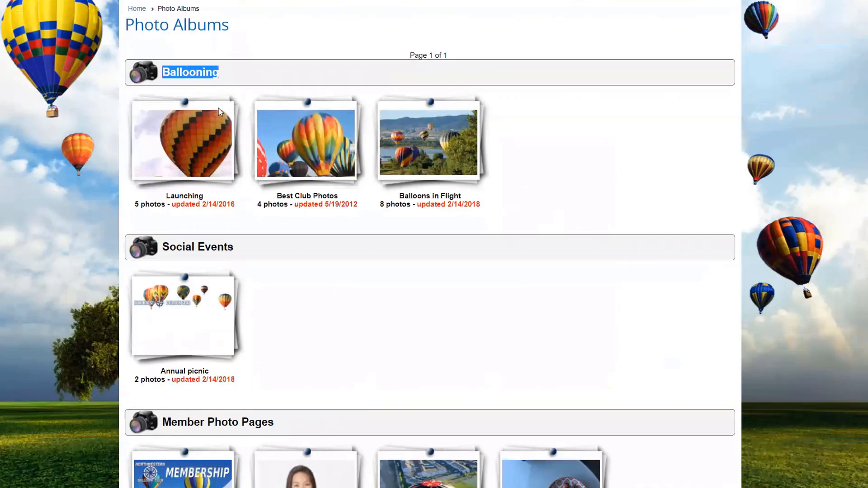
{"action": "scroll", "coordinate": [222, 77], "scroll_direction": "down", "scroll_amount": 2}
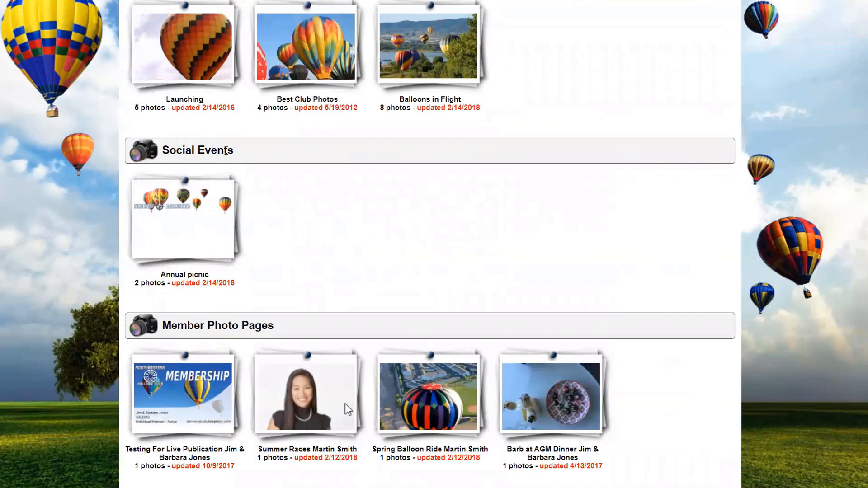
{"action": "scroll", "coordinate": [225, 152], "scroll_direction": "down", "scroll_amount": 2}
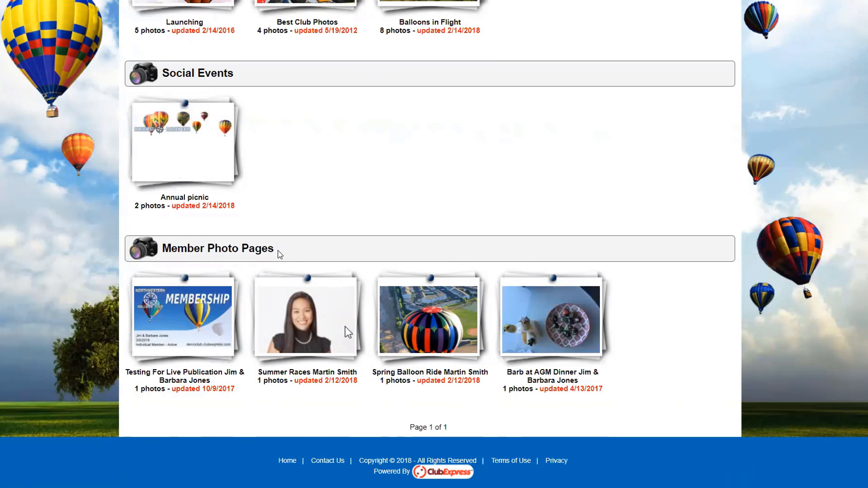
{"action": "scroll", "coordinate": [279, 254], "scroll_direction": "up", "scroll_amount": 5}
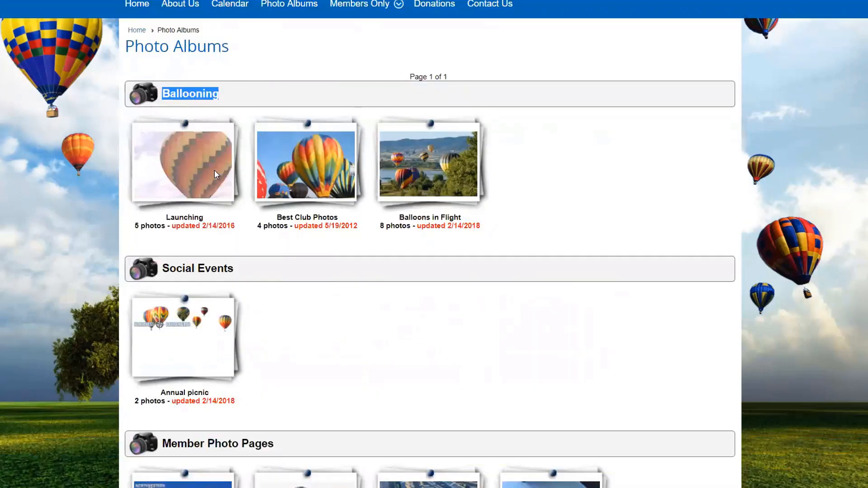
{"action": "left_click", "coordinate": [187, 167]}
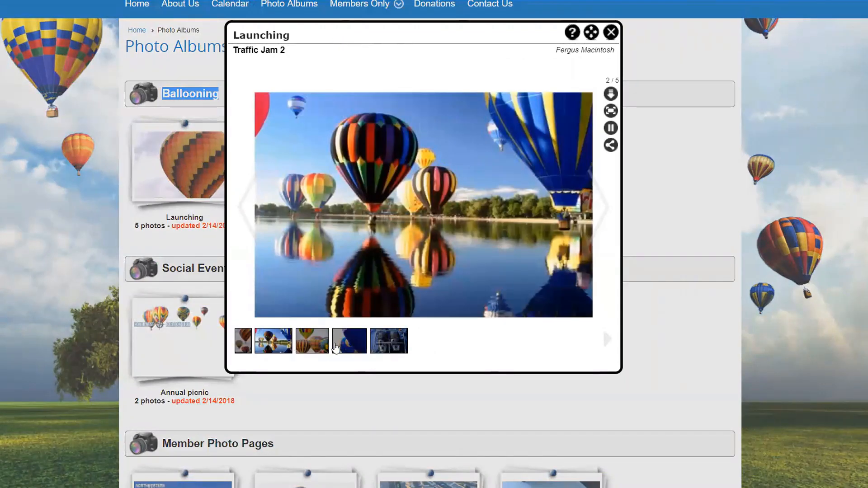
Step: Browse the Launching photos: Traffic Jam 3, Double burners, Traffic Jam, then Sun, Moon & Stars
{"action": "left_click", "coordinate": [317, 343]}
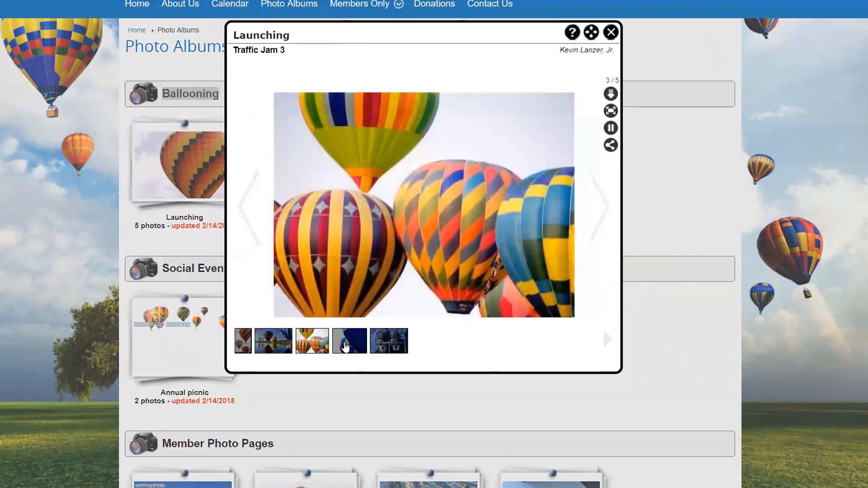
{"action": "left_click", "coordinate": [384, 343]}
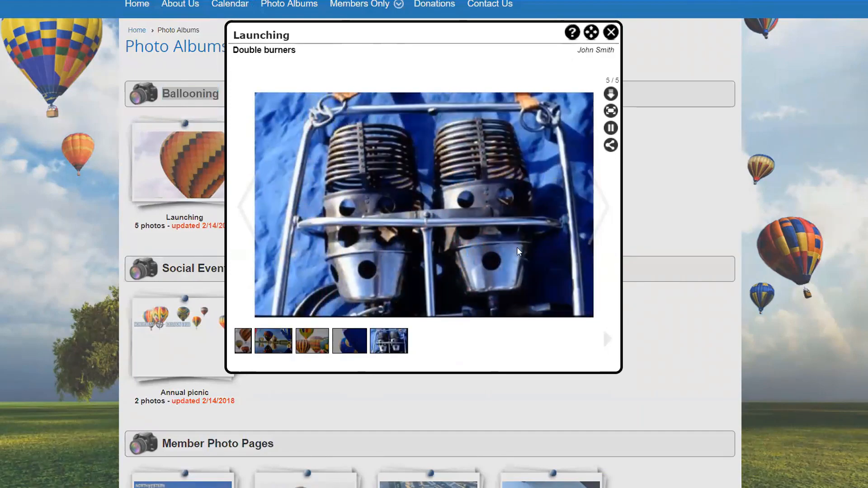
{"action": "left_click", "coordinate": [607, 213]}
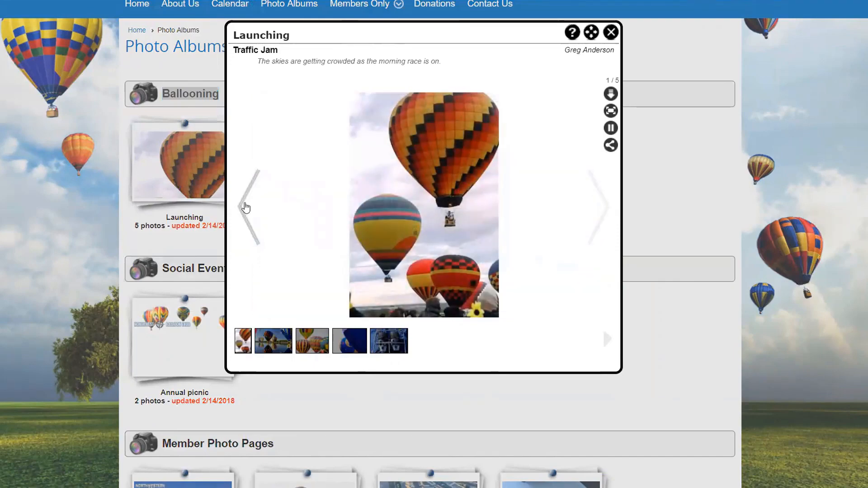
{"action": "left_click", "coordinate": [245, 207]}
{"action": "left_click", "coordinate": [245, 207]}
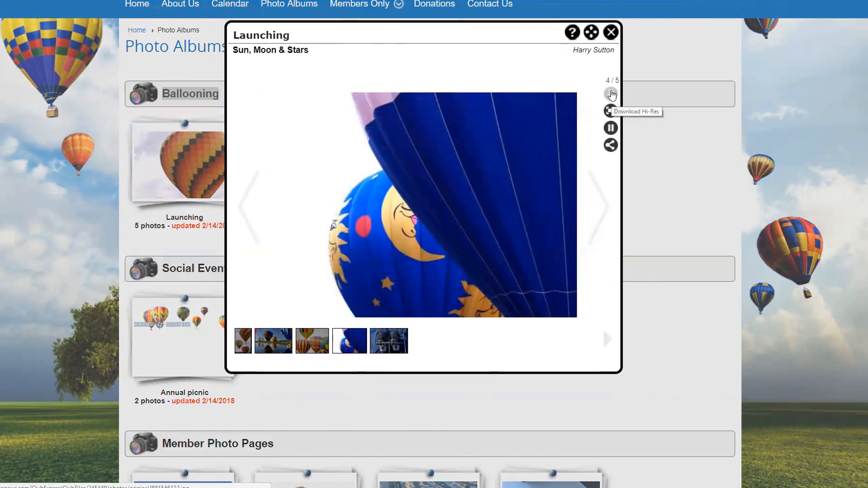
Step: Try the high-resolution download, full-screen view, slideshow and sharing options, then close the viewer
{"action": "left_click", "coordinate": [610, 94]}
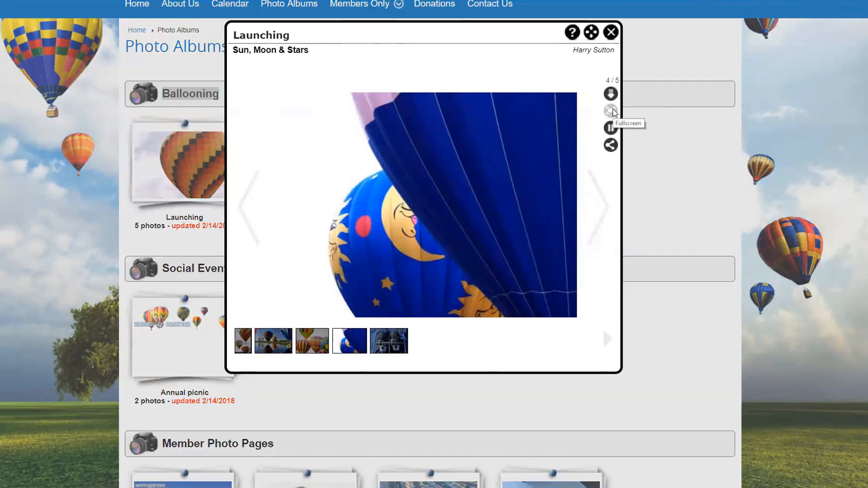
{"action": "left_click", "coordinate": [613, 110]}
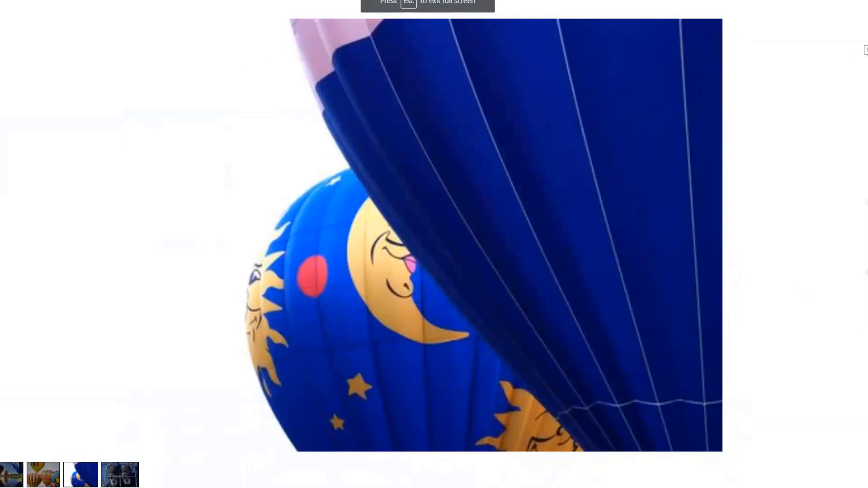
{"action": "key", "text": "Escape"}
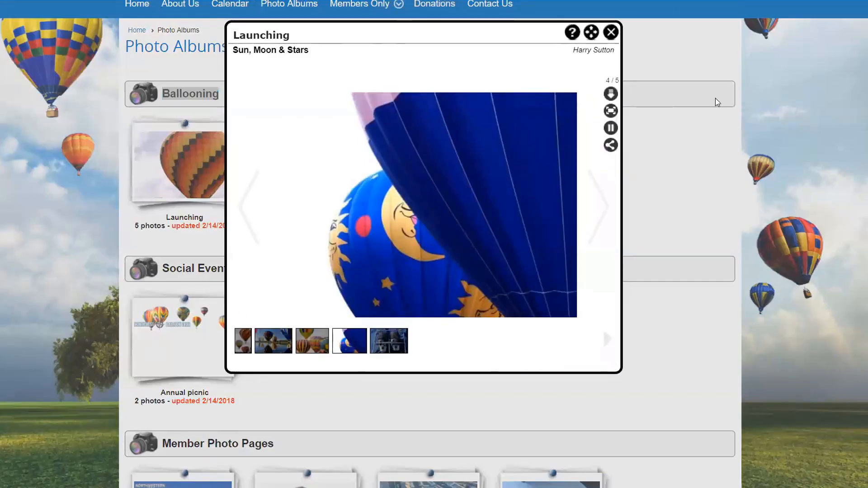
{"action": "left_click", "coordinate": [612, 130]}
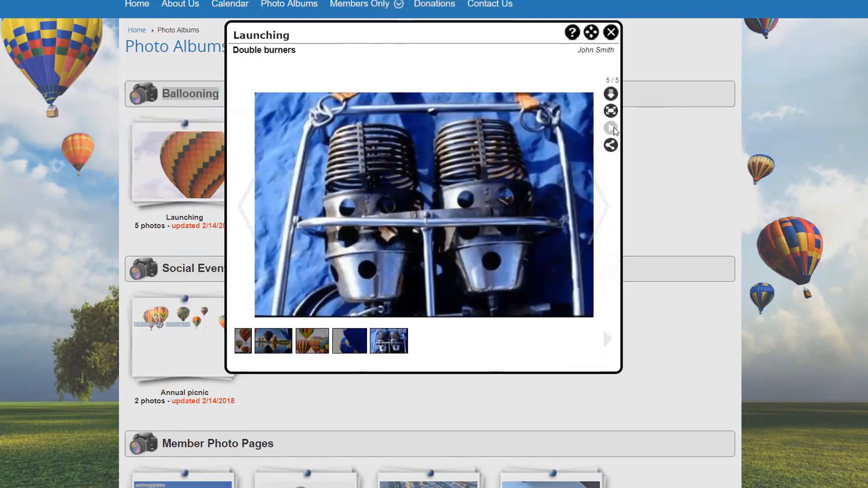
{"action": "mouse_move", "coordinate": [610, 145]}
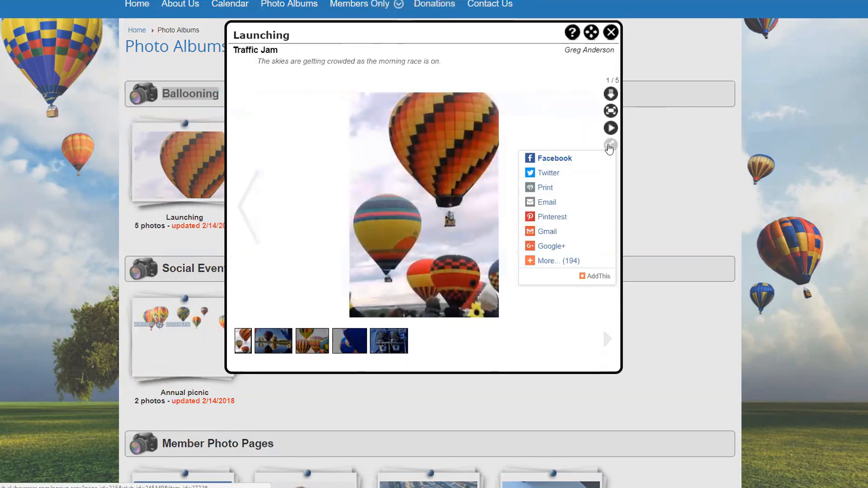
{"action": "left_click", "coordinate": [609, 146]}
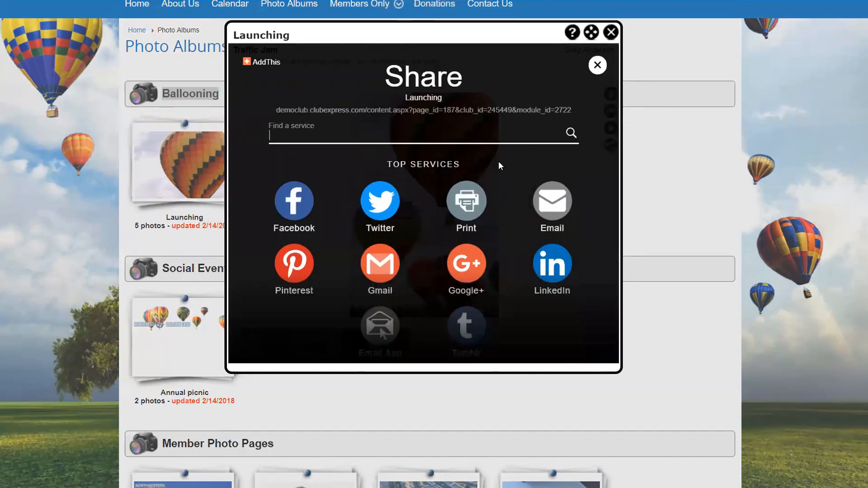
{"action": "left_click", "coordinate": [597, 65]}
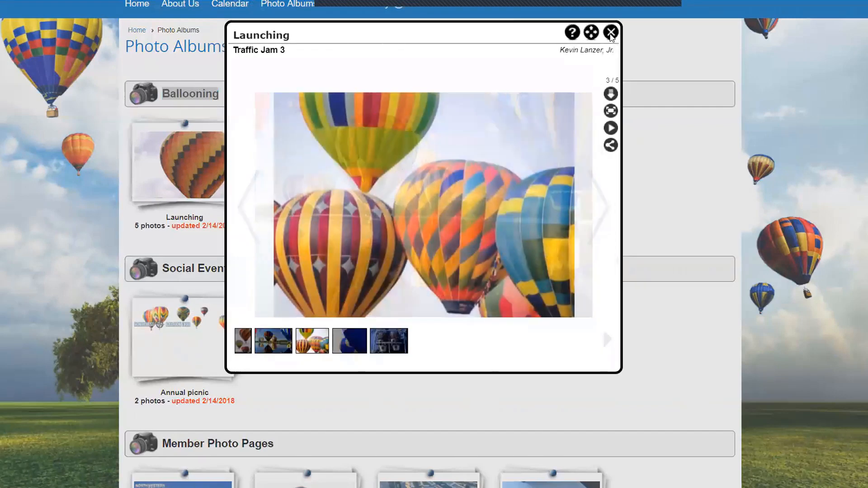
{"action": "left_click", "coordinate": [610, 33]}
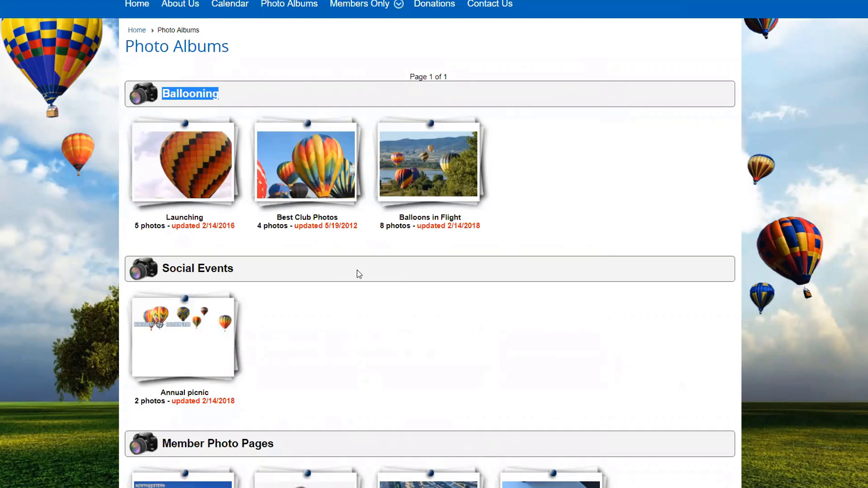
{"action": "scroll", "coordinate": [608, 274], "scroll_direction": "down", "scroll_amount": 3}
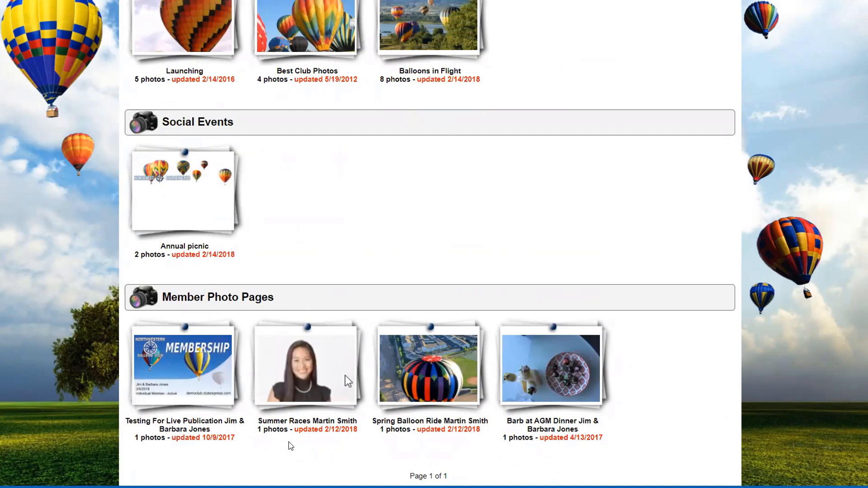
{"action": "scroll", "coordinate": [291, 446], "scroll_direction": "up", "scroll_amount": 7}
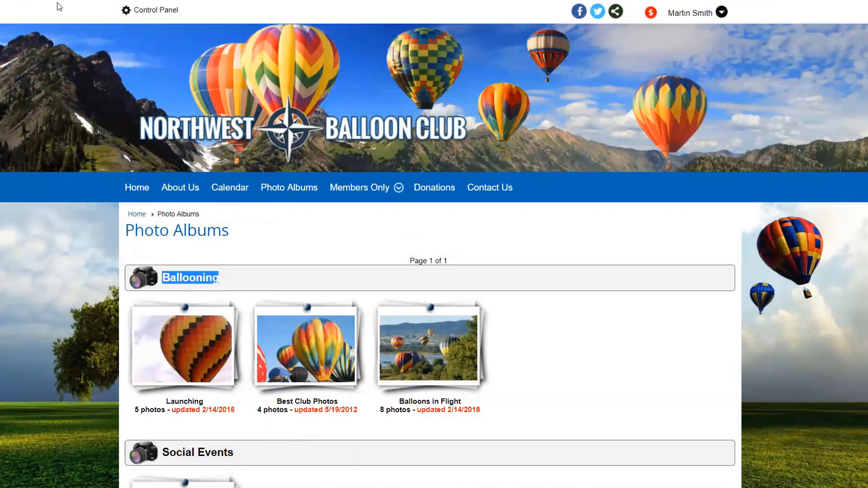
Step: Open the Control Panel and scroll its Website tab down to the Setup section
{"action": "left_click", "coordinate": [153, 11]}
{"action": "scroll", "coordinate": [186, 305], "scroll_direction": "down", "scroll_amount": 2}
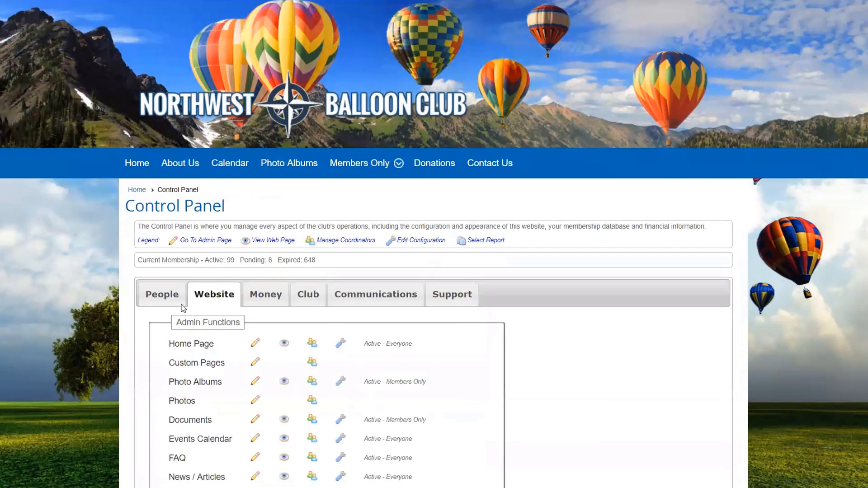
{"action": "scroll", "coordinate": [219, 228], "scroll_direction": "down", "scroll_amount": 3}
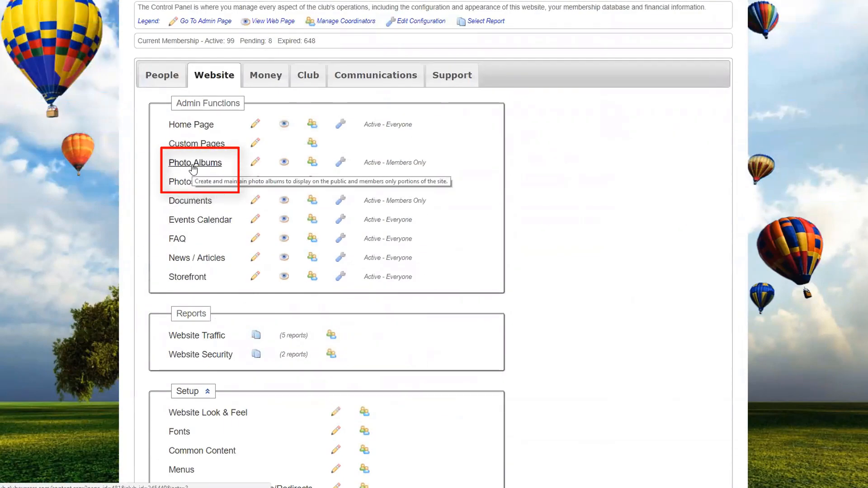
{"action": "scroll", "coordinate": [231, 198], "scroll_direction": "down", "scroll_amount": 1}
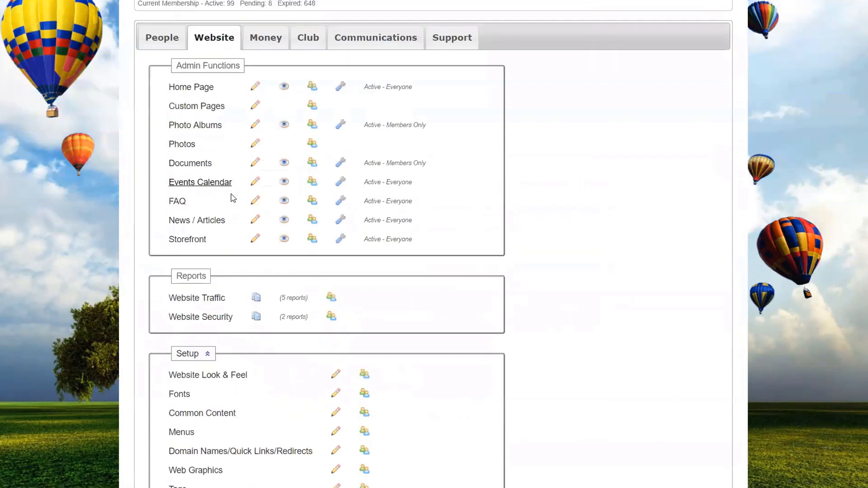
{"action": "scroll", "coordinate": [231, 194], "scroll_direction": "down", "scroll_amount": 4}
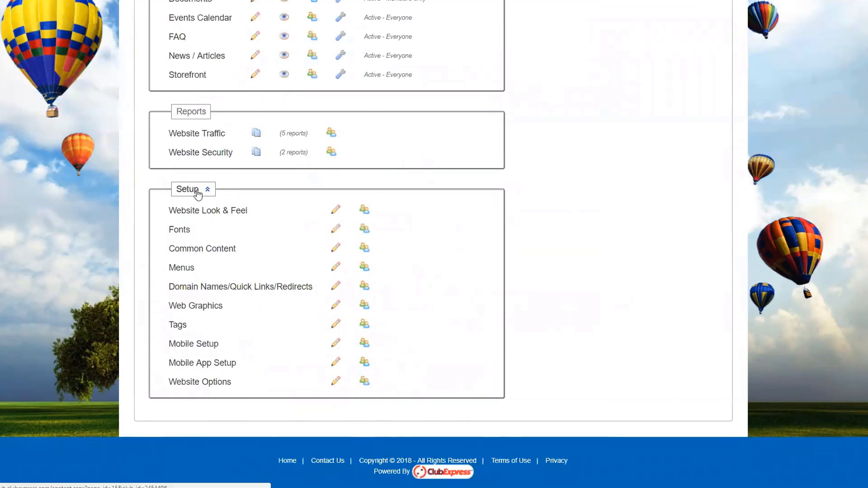
Step: In Web Graphics, list the files whose file names contain 'gif'
{"action": "left_click", "coordinate": [200, 306]}
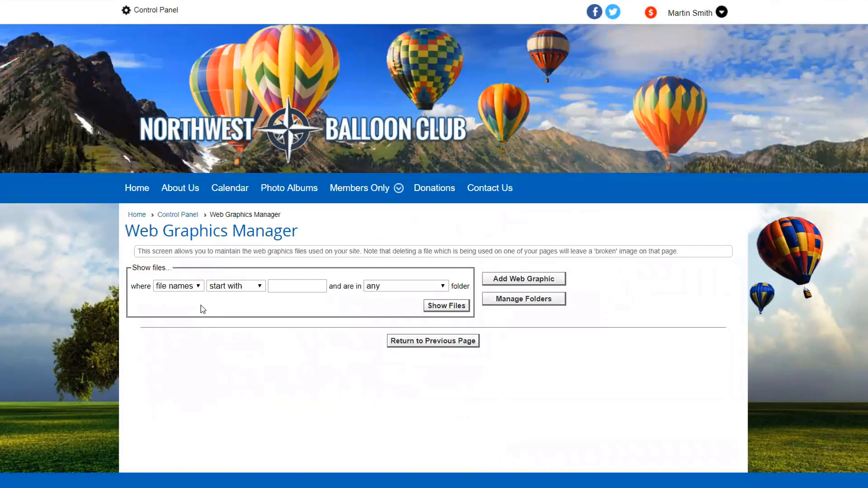
{"action": "scroll", "coordinate": [611, 181], "scroll_direction": "down", "scroll_amount": 2}
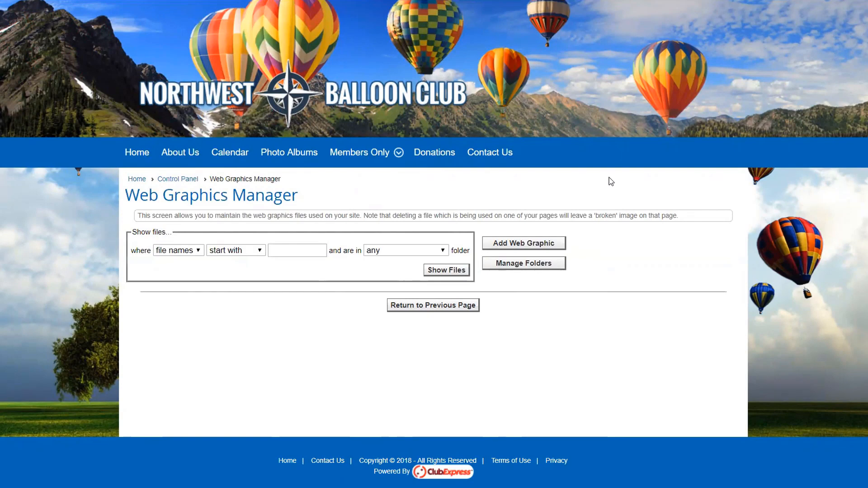
{"action": "left_click", "coordinate": [198, 252]}
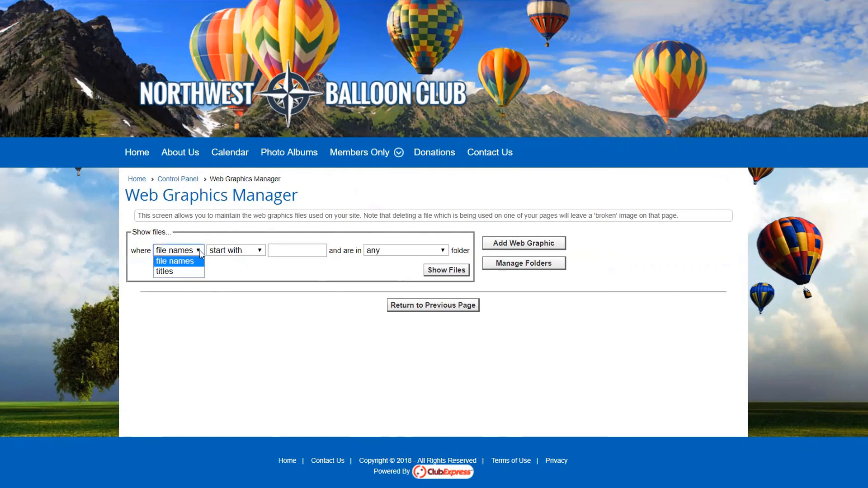
{"action": "left_click", "coordinate": [201, 253]}
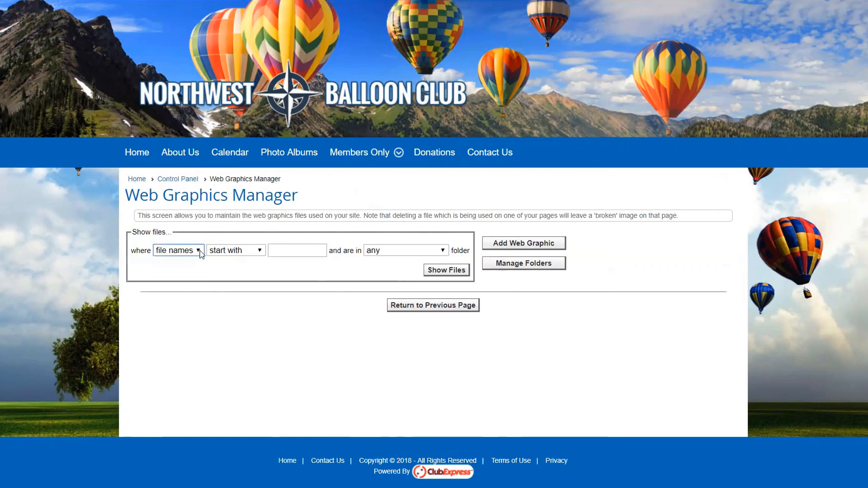
{"action": "left_click", "coordinate": [264, 252]}
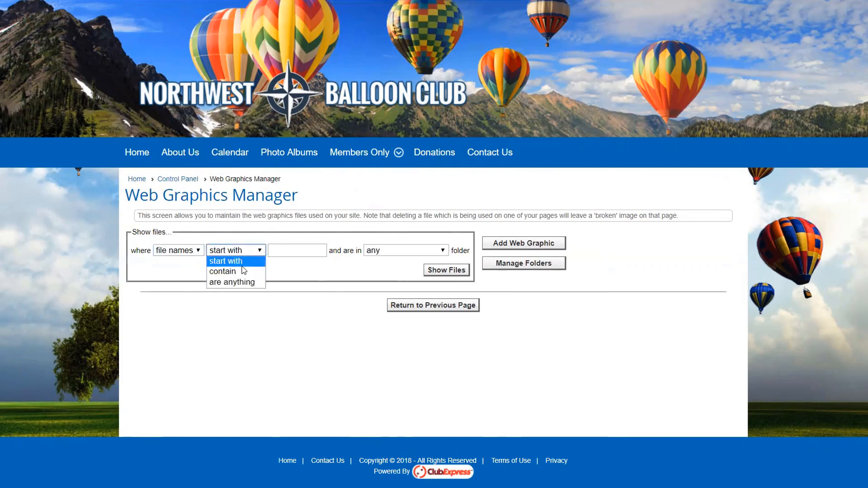
{"action": "left_click", "coordinate": [256, 250]}
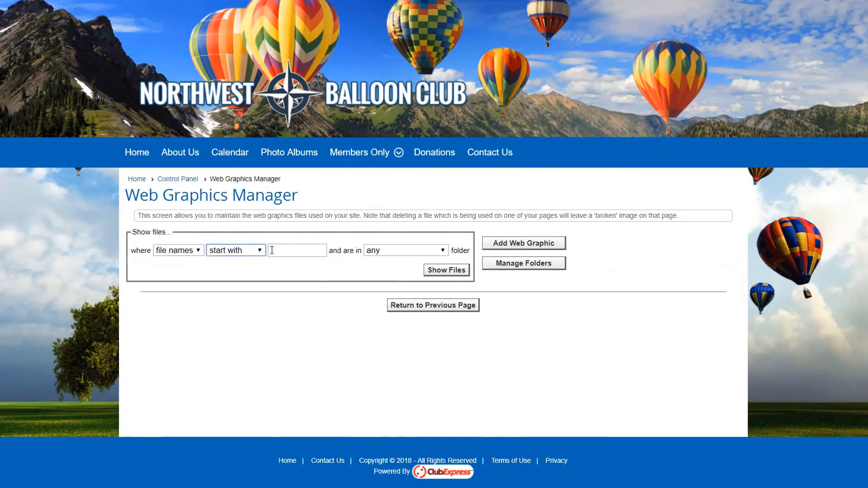
{"action": "left_click", "coordinate": [259, 252]}
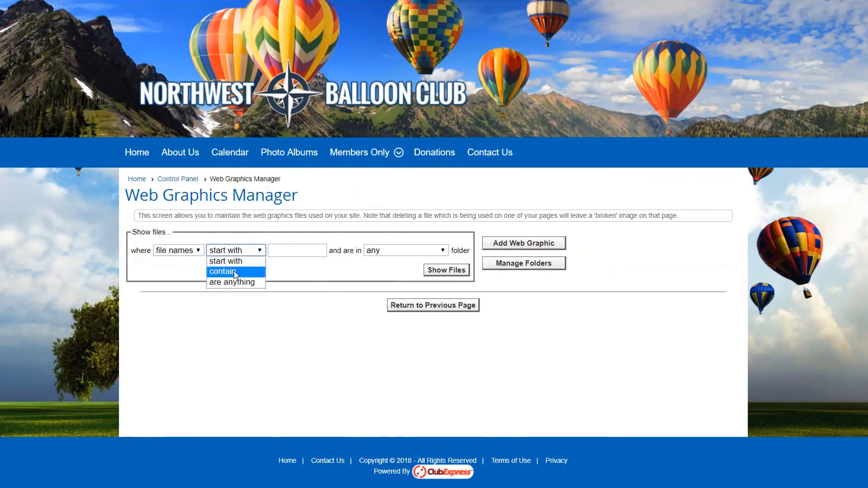
{"action": "left_click", "coordinate": [237, 271]}
{"action": "left_click", "coordinate": [278, 252]}
{"action": "type", "text": "gif"}
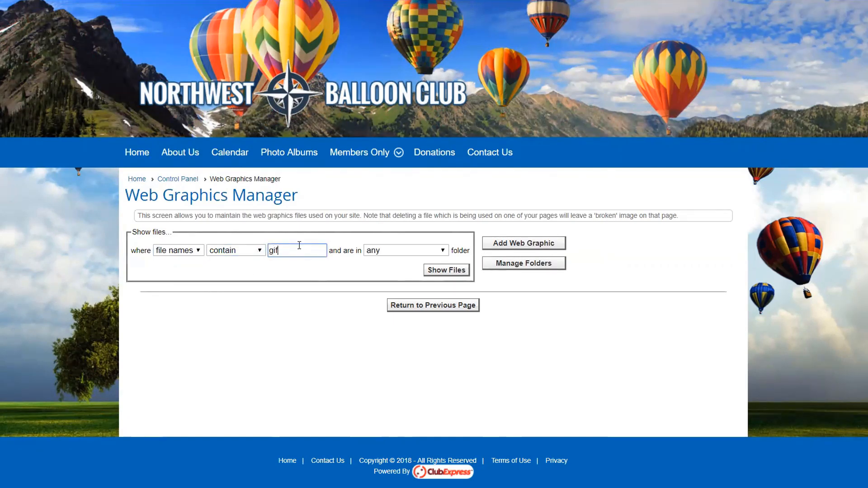
{"action": "left_click", "coordinate": [448, 270]}
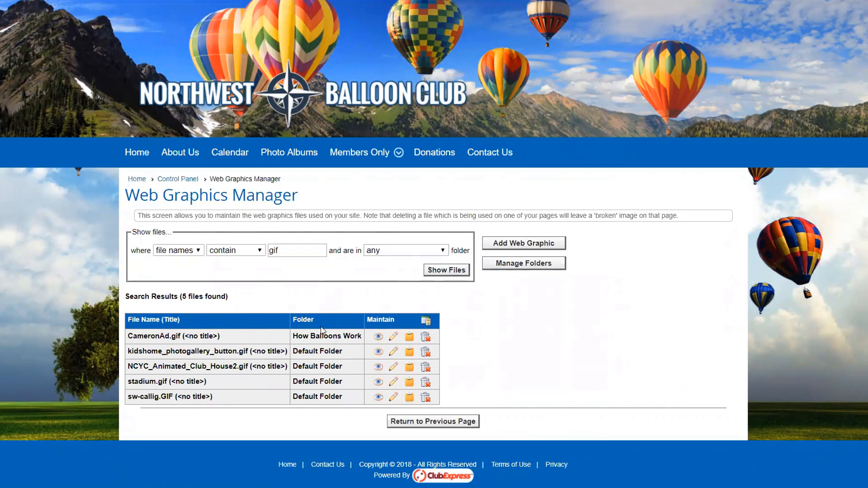
{"action": "left_click_drag", "start_coordinate": [297, 336], "coordinate": [328, 352]}
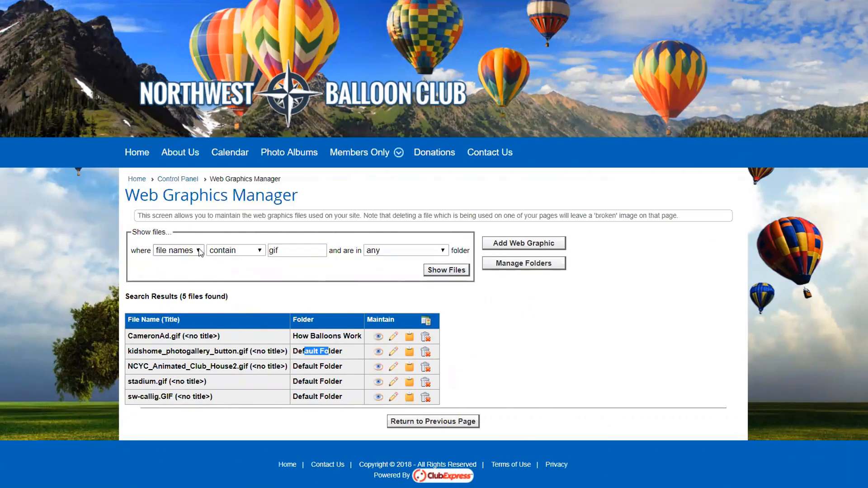
Step: Search graphics by title for names starting with 'delic', finding Delicious
{"action": "left_click", "coordinate": [178, 251]}
{"action": "left_click", "coordinate": [179, 271]}
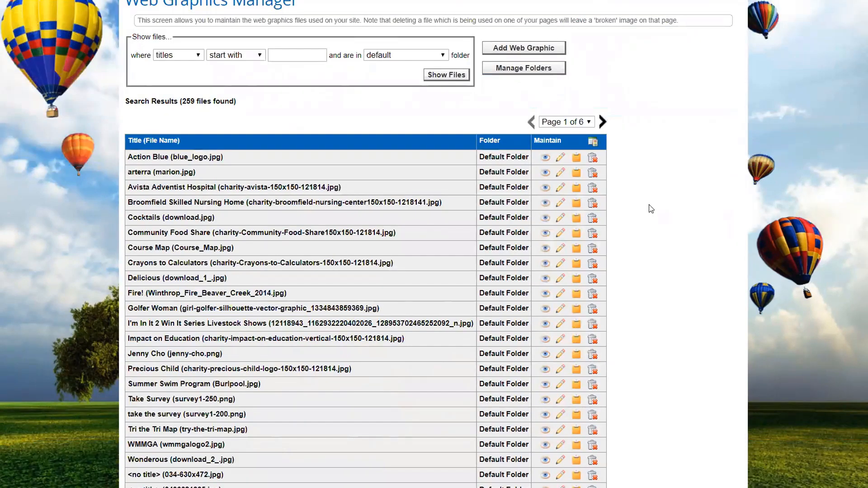
{"action": "scroll", "coordinate": [267, 166], "scroll_direction": "up", "scroll_amount": 2}
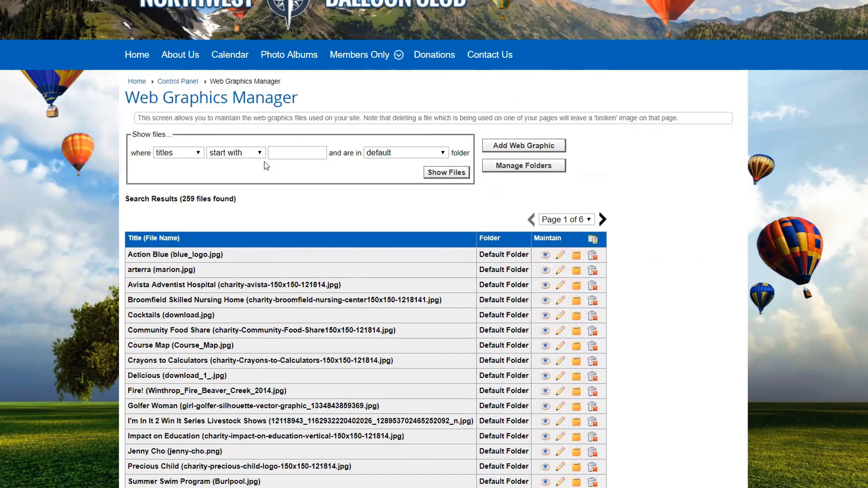
{"action": "left_click", "coordinate": [270, 152]}
{"action": "type", "text": "delic"}
{"action": "left_click", "coordinate": [445, 173]}
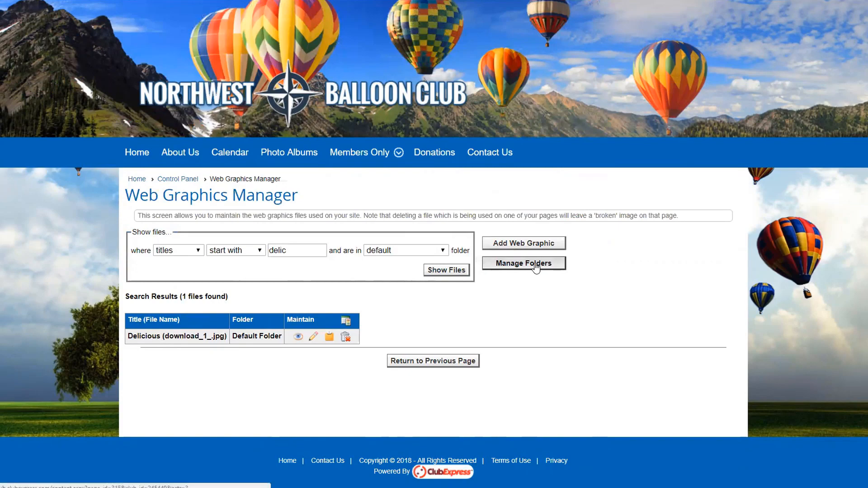
Step: Add a graphics folder named 'Sponsors' and return to the Web Graphics Manager
{"action": "left_click", "coordinate": [518, 267]}
{"action": "scroll", "coordinate": [319, 296], "scroll_direction": "down", "scroll_amount": 1}
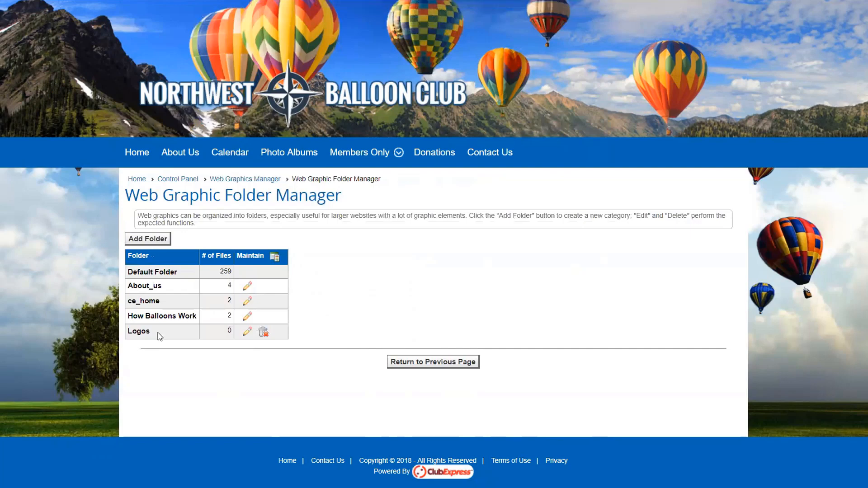
{"action": "left_click", "coordinate": [153, 240]}
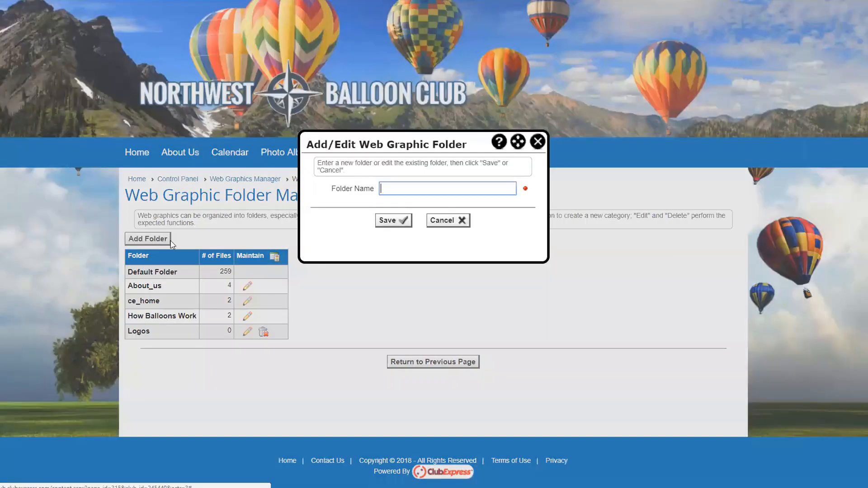
{"action": "type", "text": "Sponsors"}
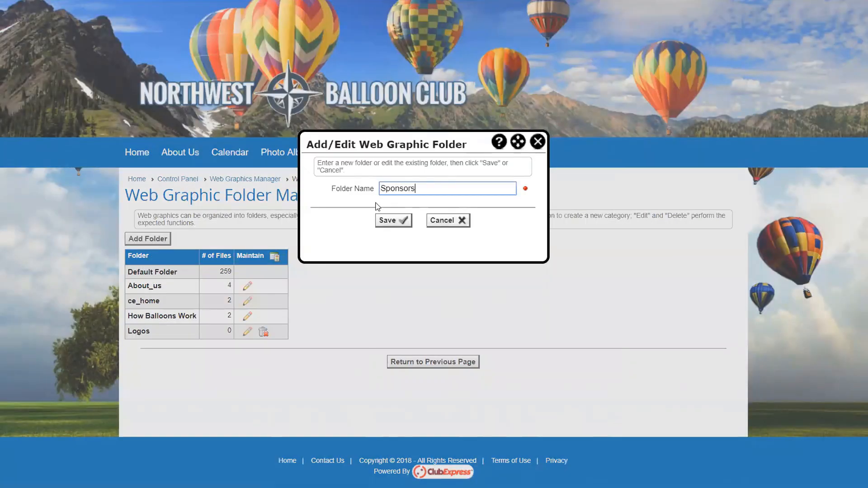
{"action": "left_click", "coordinate": [379, 220]}
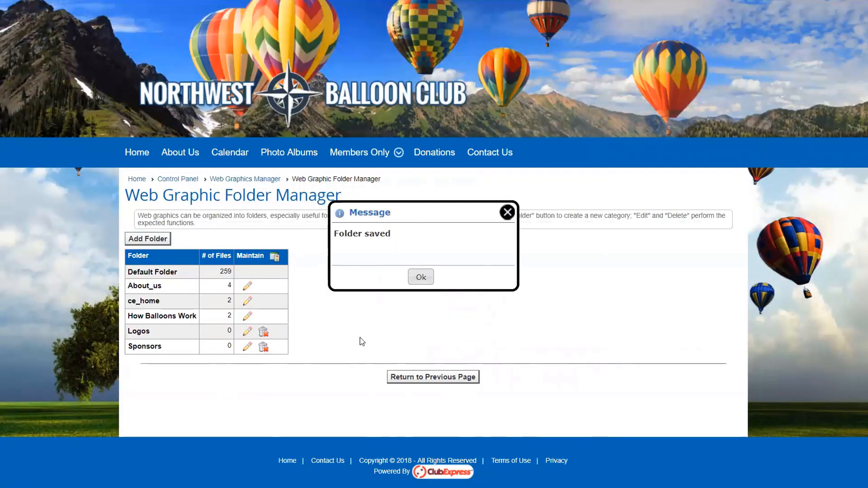
{"action": "left_click", "coordinate": [506, 213]}
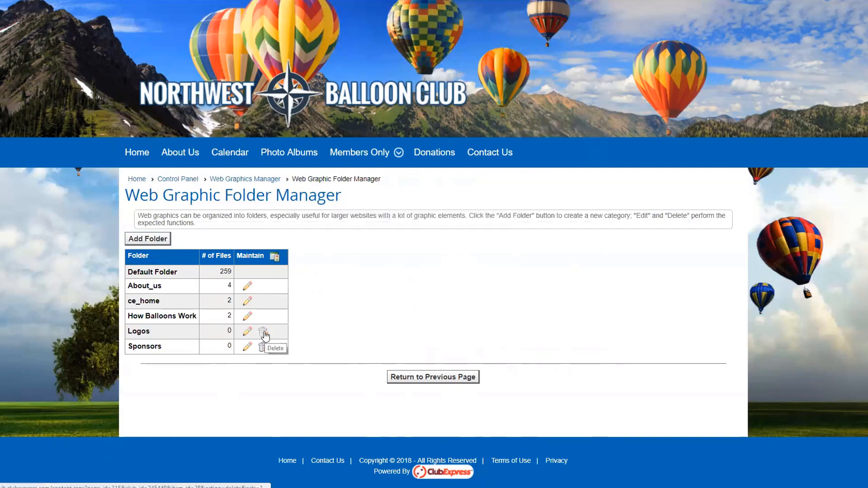
{"action": "left_click", "coordinate": [254, 182]}
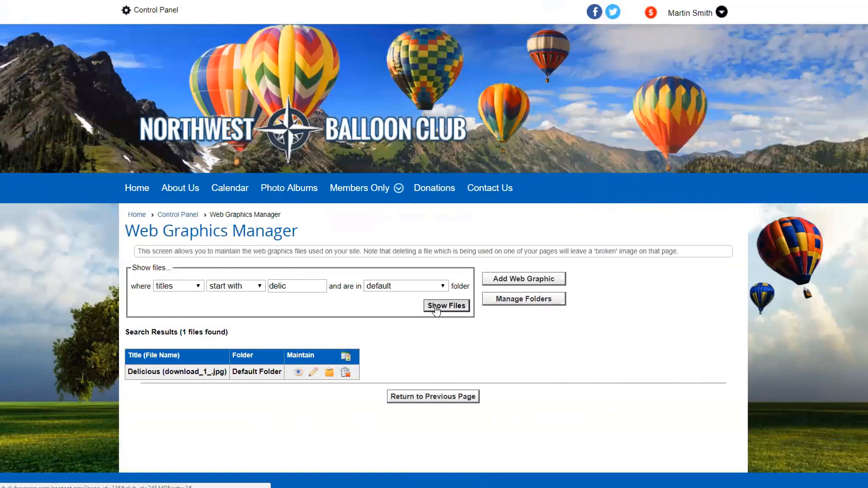
Step: Clear the 'delic' search text and list all graphics unfiltered
{"action": "left_click_drag", "start_coordinate": [312, 286], "coordinate": [256, 289]}
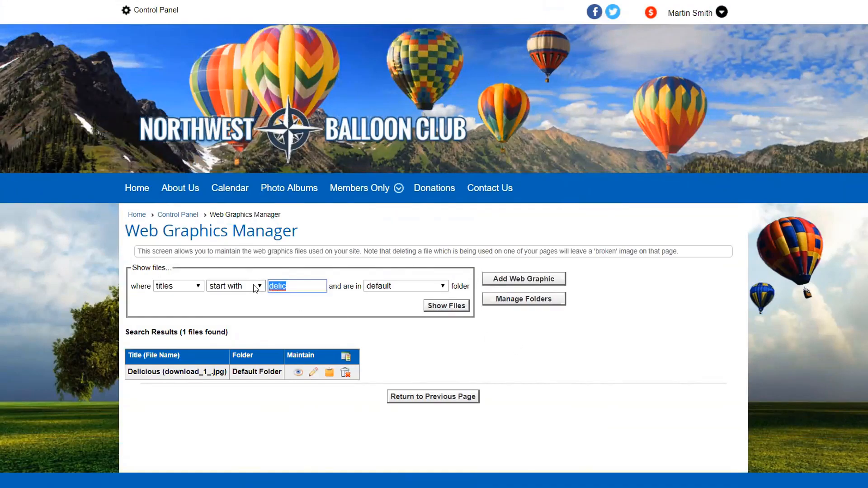
{"action": "key", "text": "BackSpace"}
{"action": "left_click", "coordinate": [452, 306]}
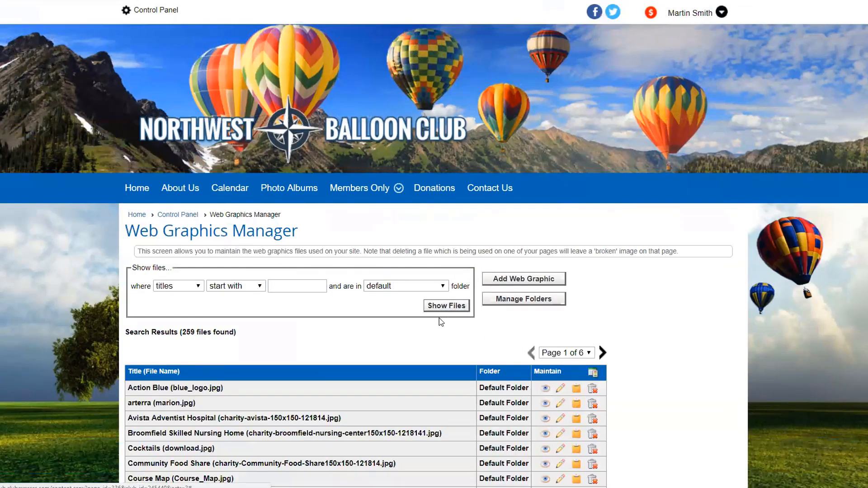
{"action": "scroll", "coordinate": [439, 318], "scroll_direction": "down", "scroll_amount": 2}
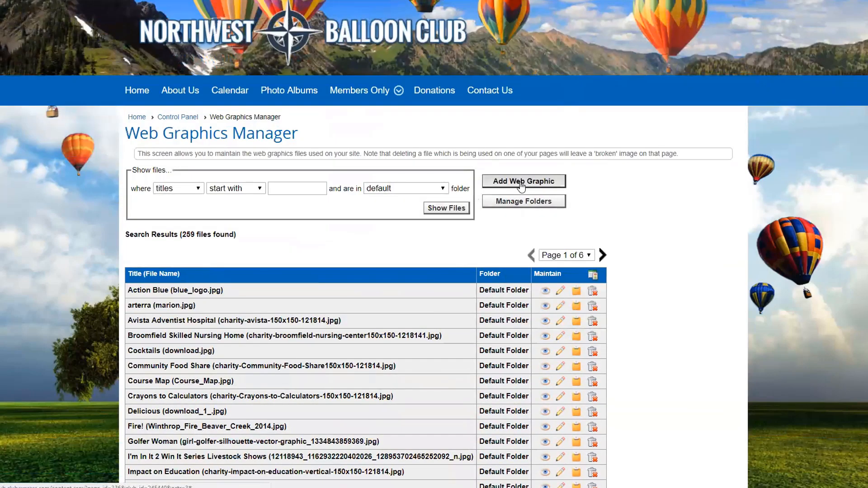
Step: Upload nwbc-logo-red.png titled 'NWBC Logo Red' into the Logos folder and save
{"action": "left_click", "coordinate": [521, 185]}
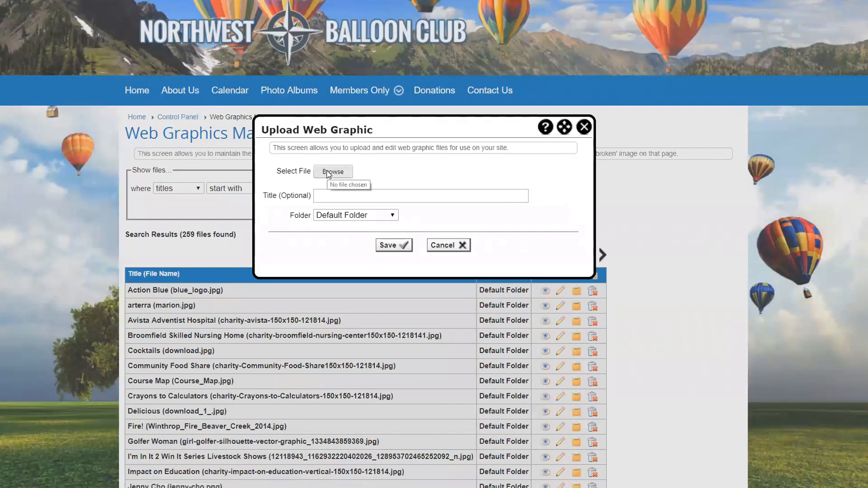
{"action": "left_click", "coordinate": [329, 174]}
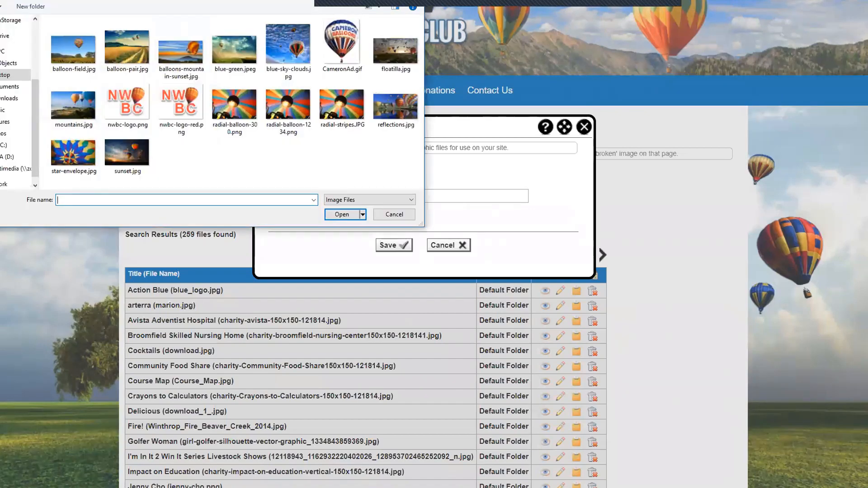
{"action": "left_click_drag", "start_coordinate": [146, 0], "coordinate": [157, 19]}
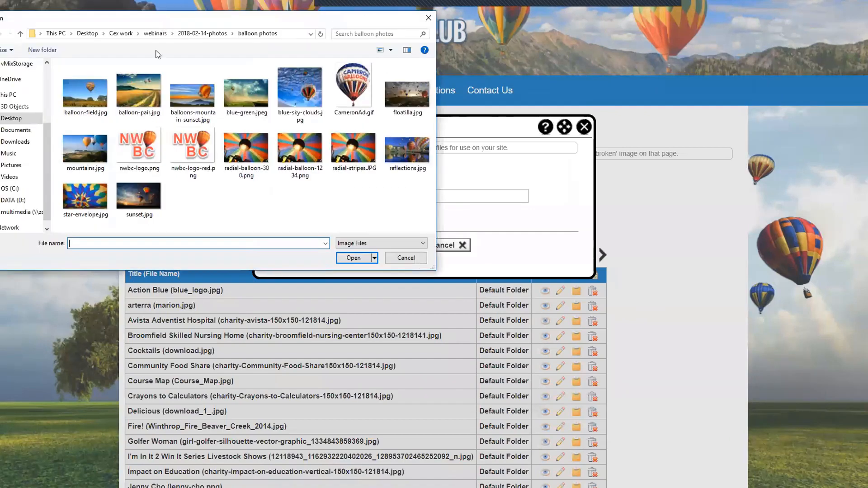
{"action": "left_click", "coordinate": [190, 156]}
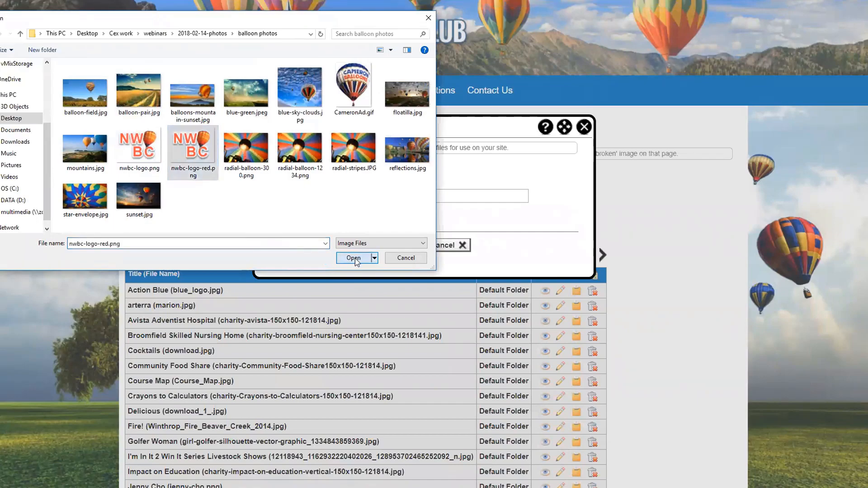
{"action": "left_click", "coordinate": [354, 258]}
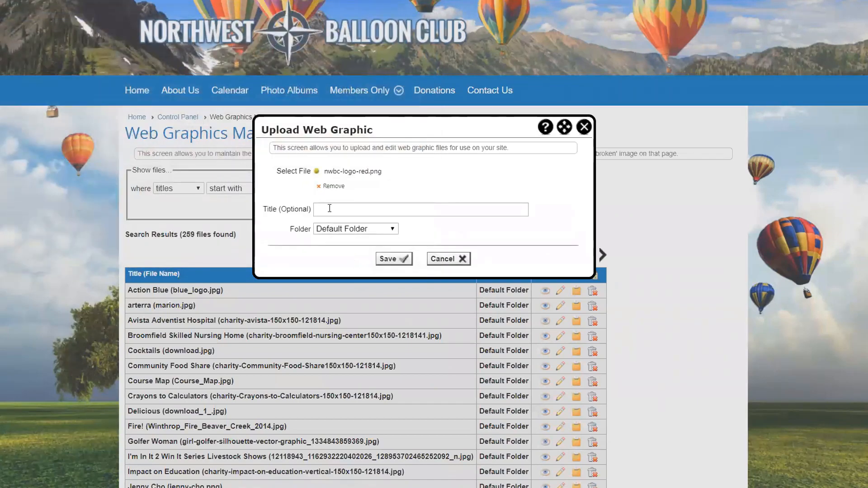
{"action": "left_click", "coordinate": [329, 208]}
{"action": "type", "text": "N"}
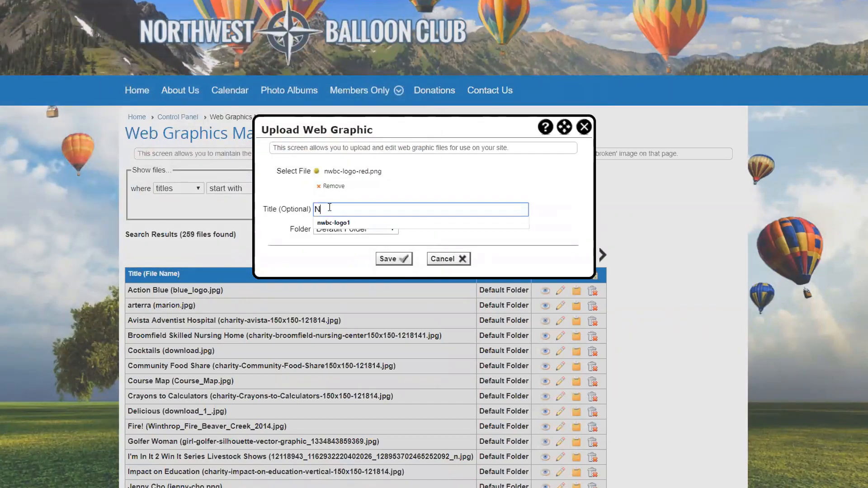
{"action": "type", "text": "WBC Logo"}
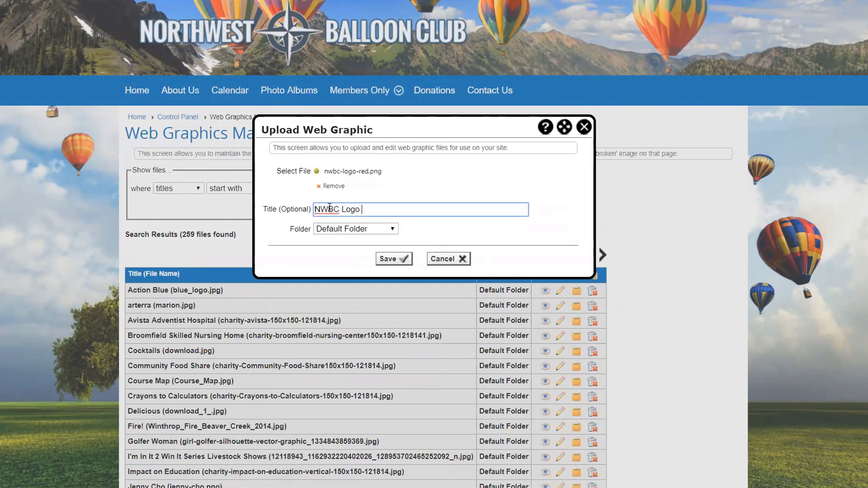
{"action": "type", "text": " Red"}
{"action": "left_click", "coordinate": [356, 231]}
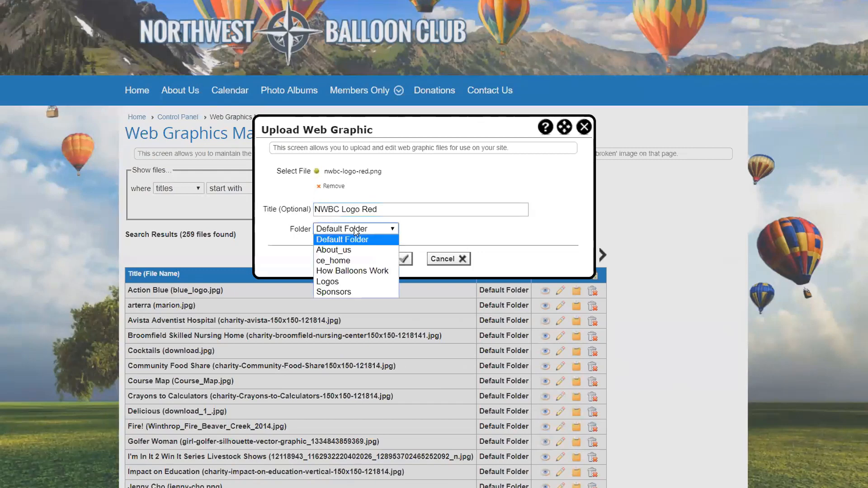
{"action": "left_click", "coordinate": [336, 282]}
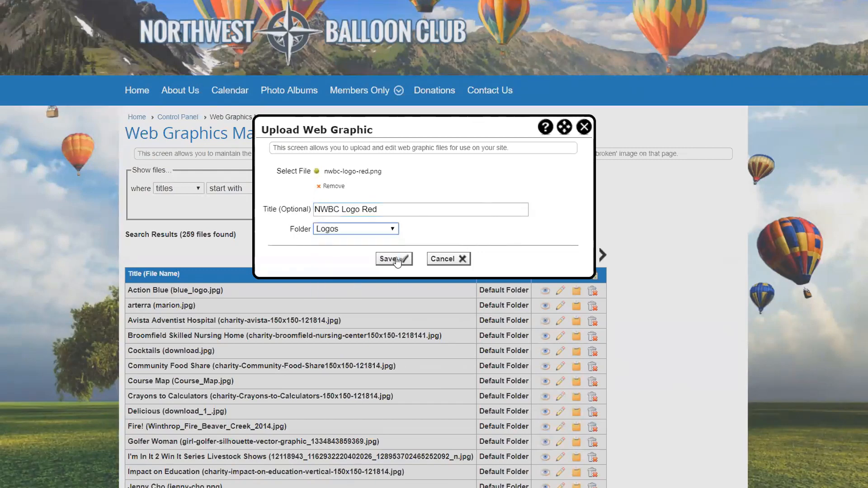
{"action": "left_click", "coordinate": [400, 259]}
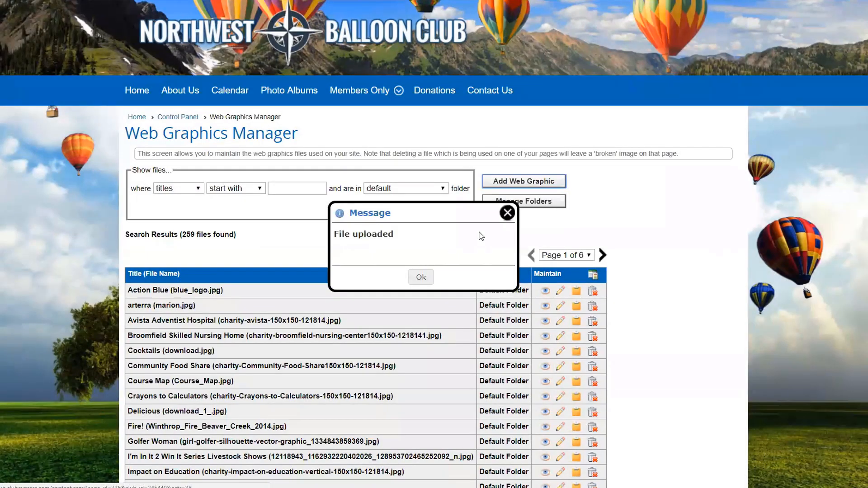
{"action": "left_click", "coordinate": [507, 213]}
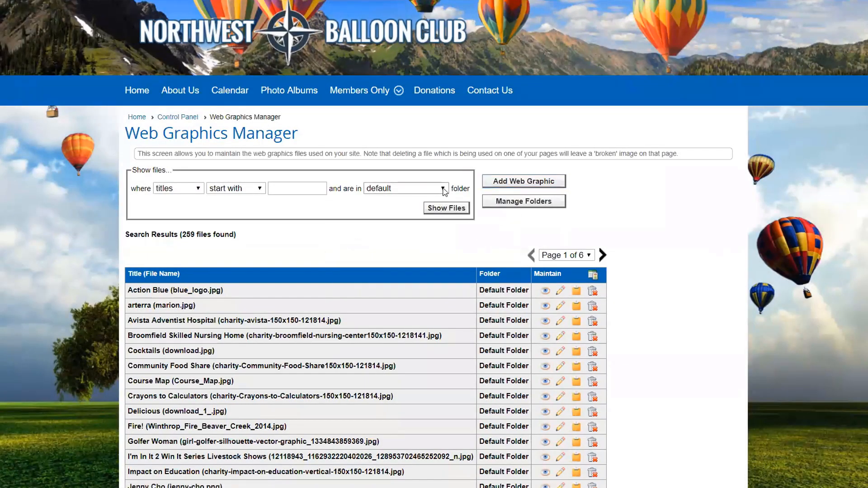
Step: Filter graphics to the Logos folder, preview NWBC Logo Red, then open its edit form
{"action": "left_click", "coordinate": [440, 192]}
{"action": "left_click", "coordinate": [398, 196]}
{"action": "left_click", "coordinate": [445, 189]}
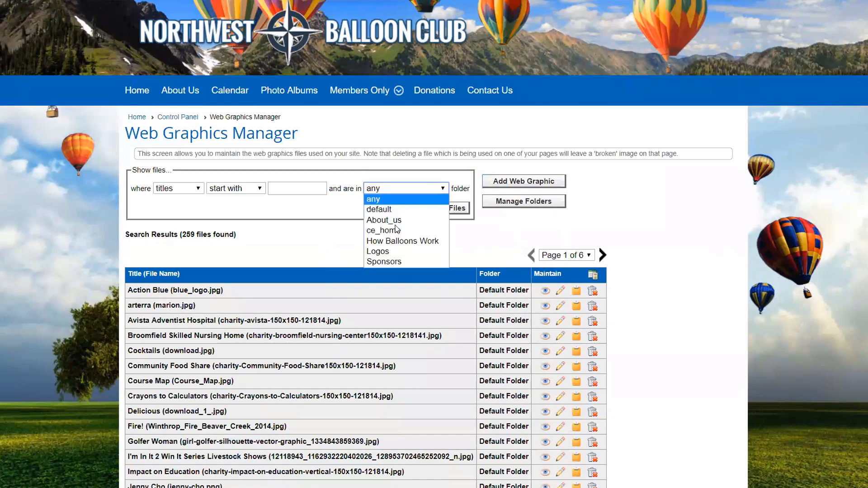
{"action": "left_click", "coordinate": [384, 251]}
{"action": "left_click", "coordinate": [447, 209]}
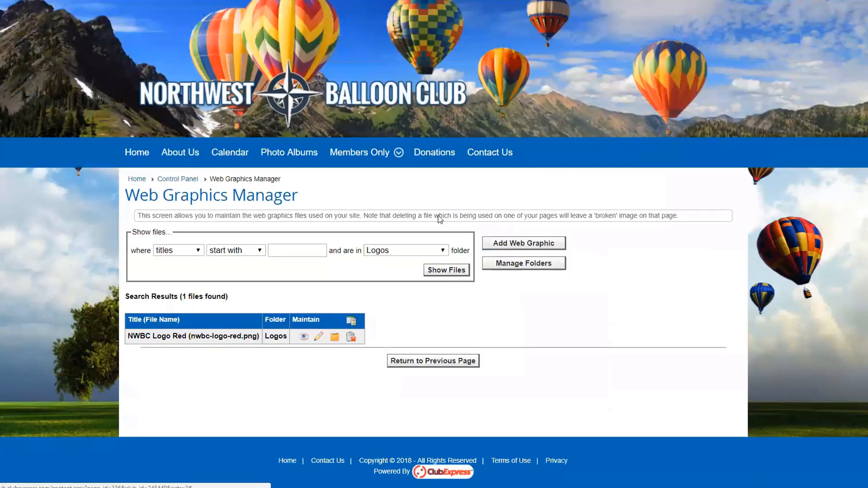
{"action": "left_click", "coordinate": [304, 336]}
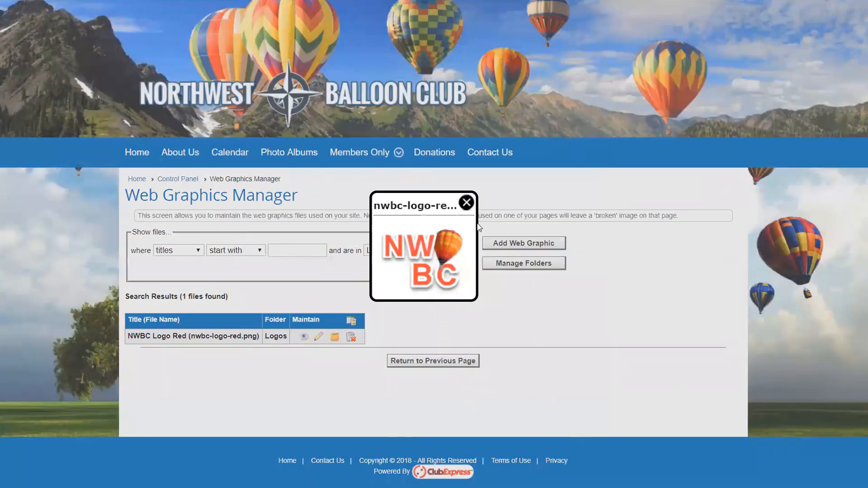
{"action": "left_click", "coordinate": [466, 202]}
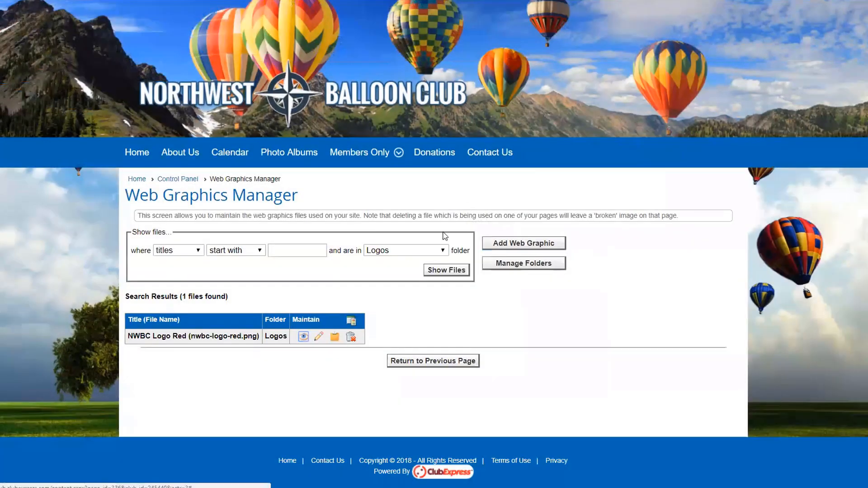
{"action": "left_click", "coordinate": [319, 338]}
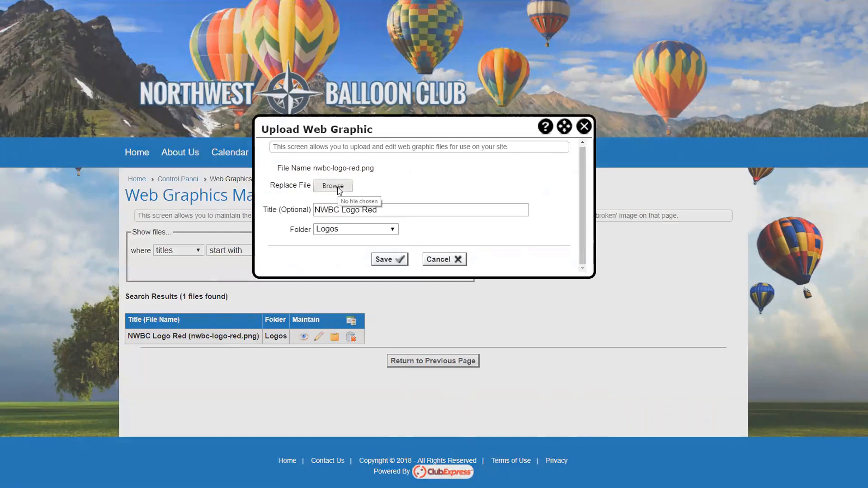
Step: Copy the NWBC Logo Red image URL and load it in a new browser tab
{"action": "left_click", "coordinate": [584, 127]}
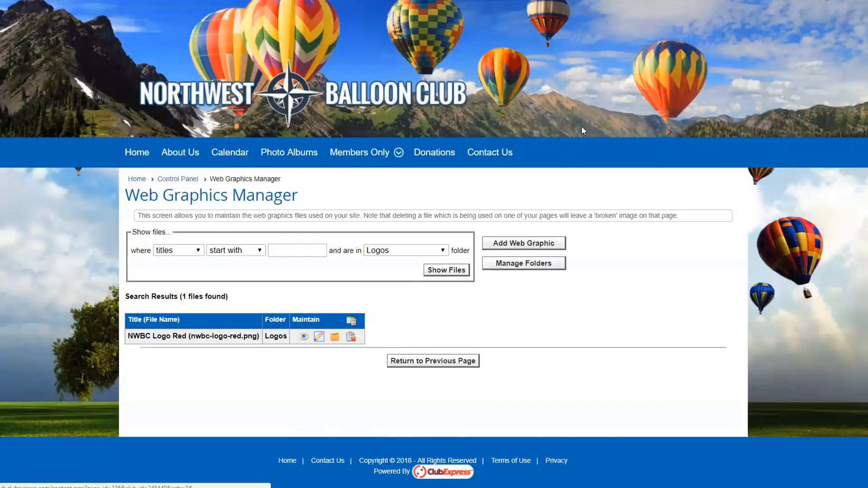
{"action": "left_click", "coordinate": [334, 338]}
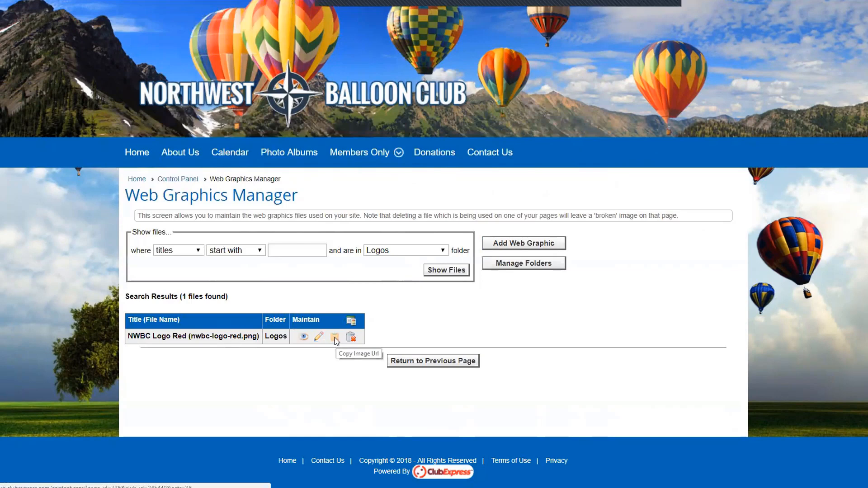
{"action": "left_click", "coordinate": [335, 340]}
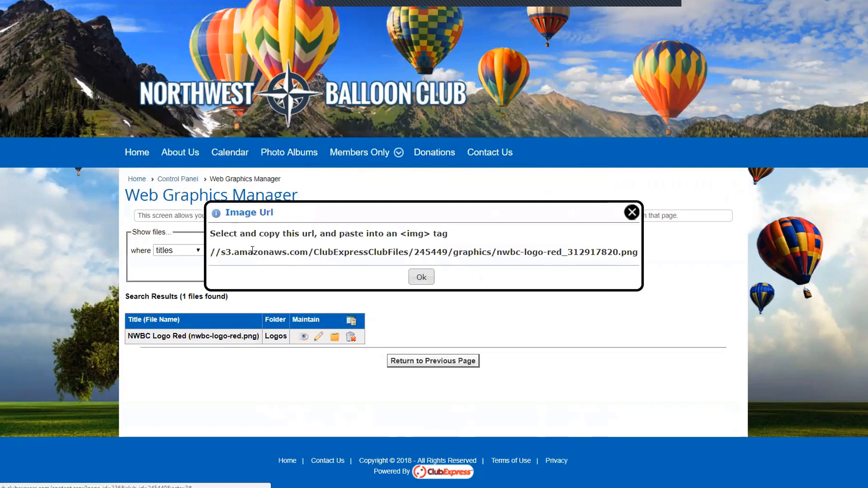
{"action": "left_click_drag", "start_coordinate": [210, 252], "coordinate": [638, 253]}
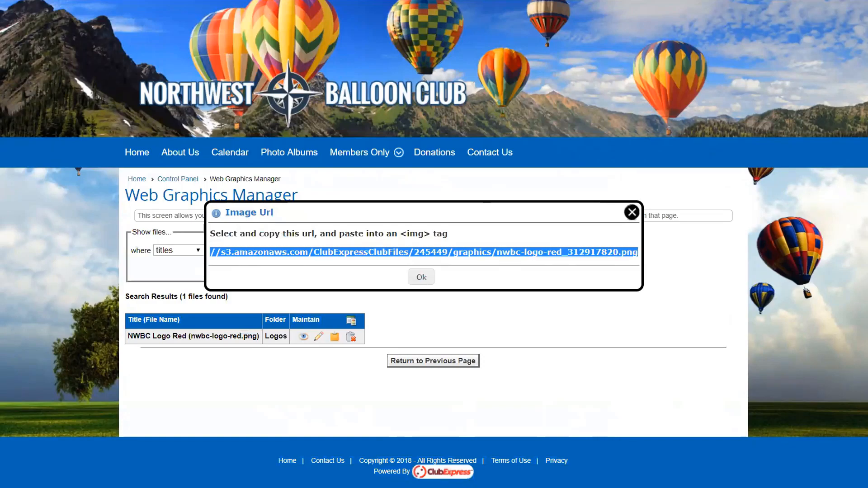
{"action": "key", "text": "ctrl+c"}
{"action": "key", "text": "ctrl+t"}
{"action": "key", "text": "ctrl+v"}
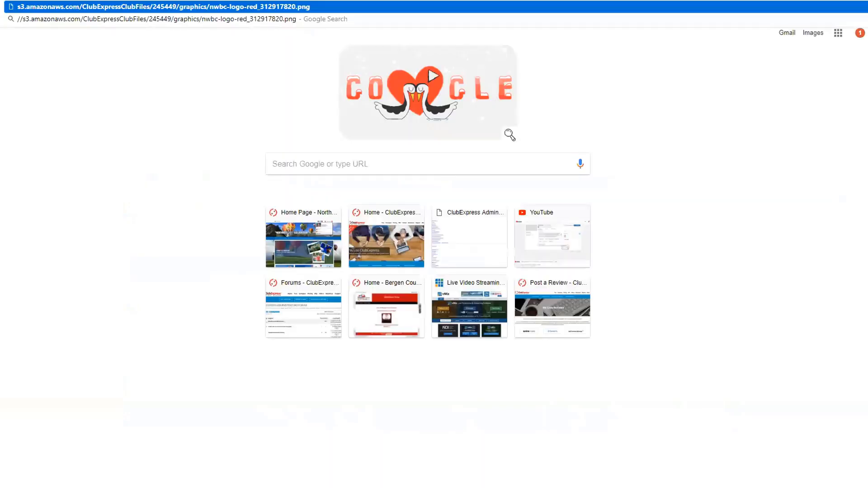
{"action": "key", "text": "Return"}
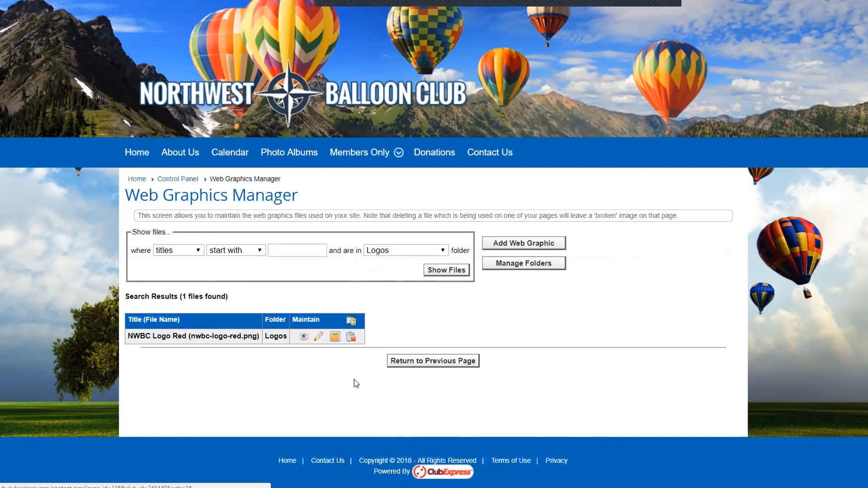
Step: List graphics from all folders, then go back to the Control Panel
{"action": "left_click", "coordinate": [445, 270]}
{"action": "scroll", "coordinate": [345, 366], "scroll_direction": "down", "scroll_amount": 4}
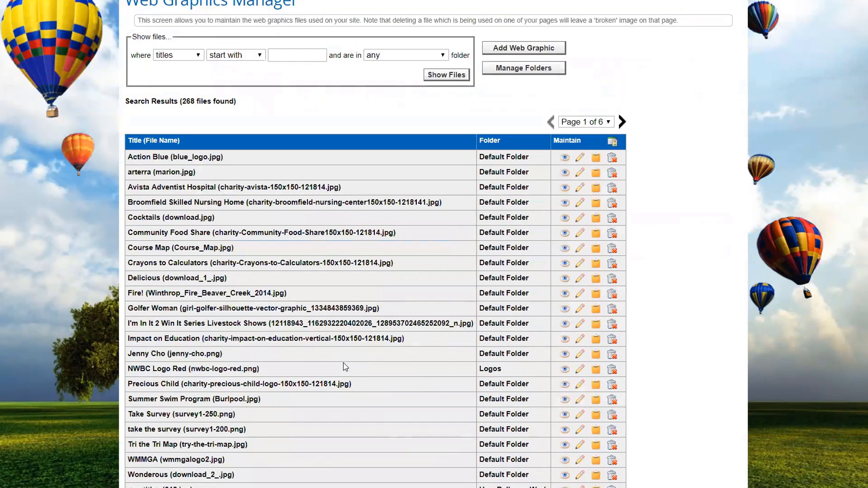
{"action": "scroll", "coordinate": [666, 409], "scroll_direction": "up", "scroll_amount": 4}
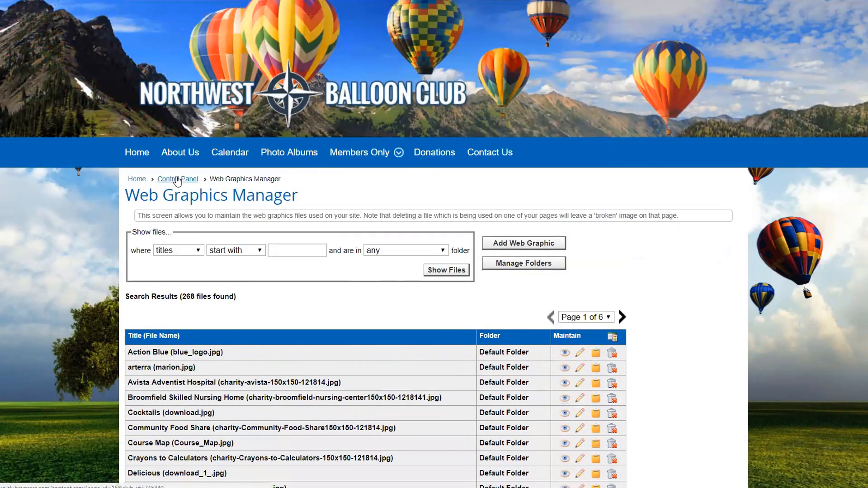
{"action": "left_click", "coordinate": [175, 179]}
{"action": "scroll", "coordinate": [281, 362], "scroll_direction": "down", "scroll_amount": 2}
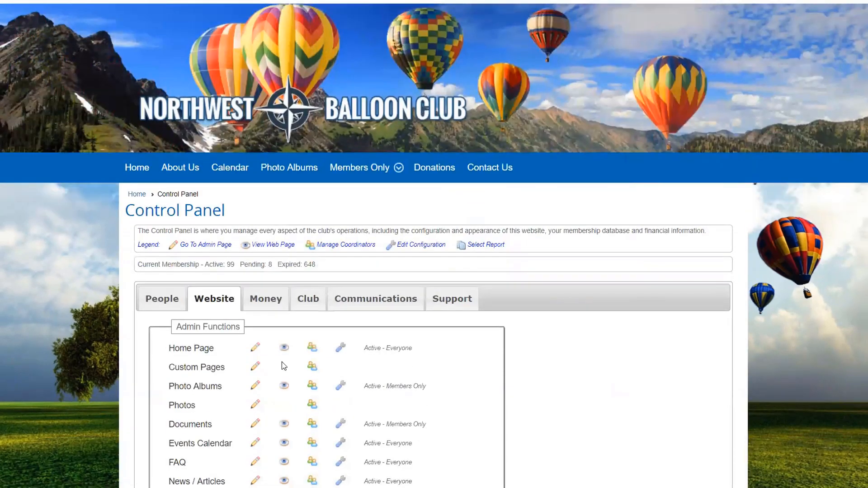
Step: In the Photo Manager, search for photos with 'ball' in the title
{"action": "left_click", "coordinate": [181, 329]}
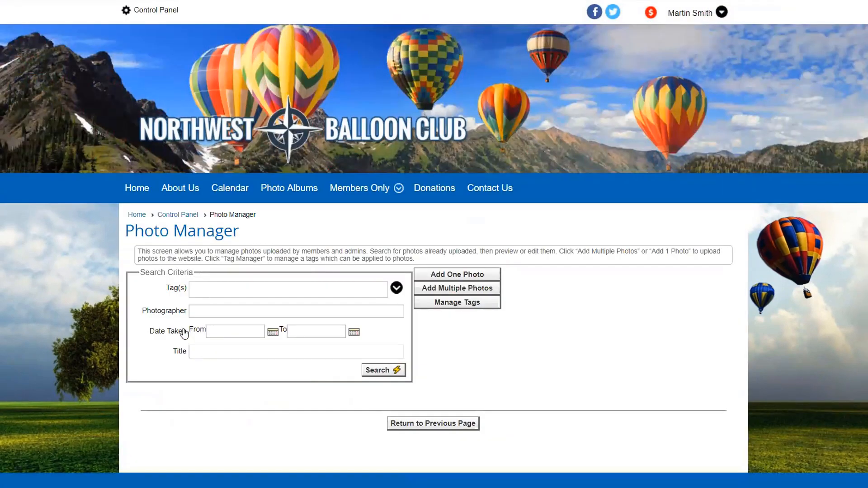
{"action": "scroll", "coordinate": [396, 326], "scroll_direction": "down", "scroll_amount": 1}
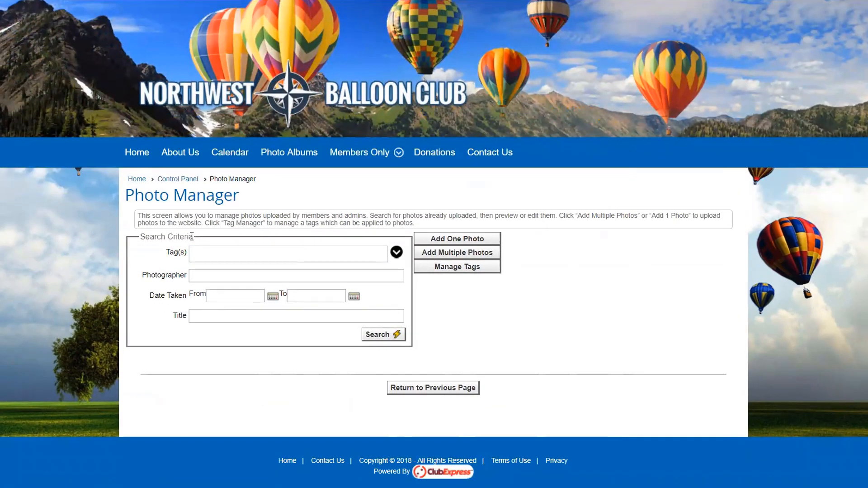
{"action": "left_click", "coordinate": [215, 317]}
{"action": "type", "text": "ball"}
{"action": "left_click", "coordinate": [382, 334]}
{"action": "scroll", "coordinate": [612, 357], "scroll_direction": "down", "scroll_amount": 4}
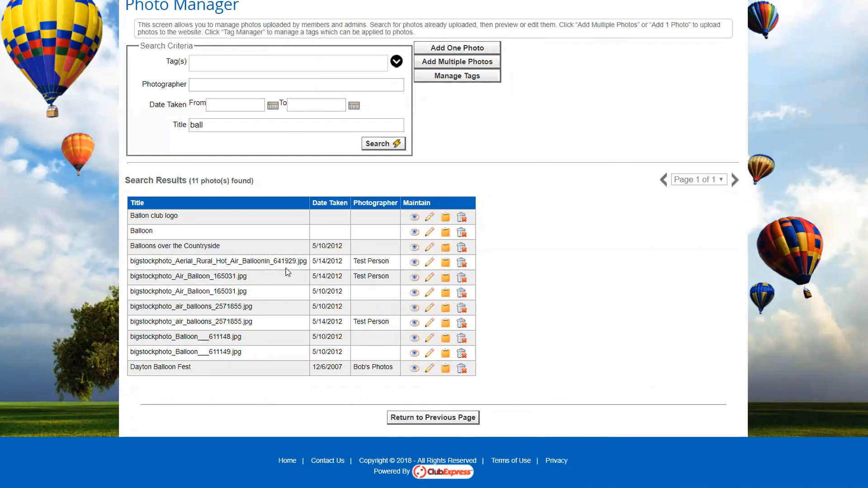
Step: Preview the Ballon club logo image, then open its details for editing
{"action": "left_click", "coordinate": [415, 219]}
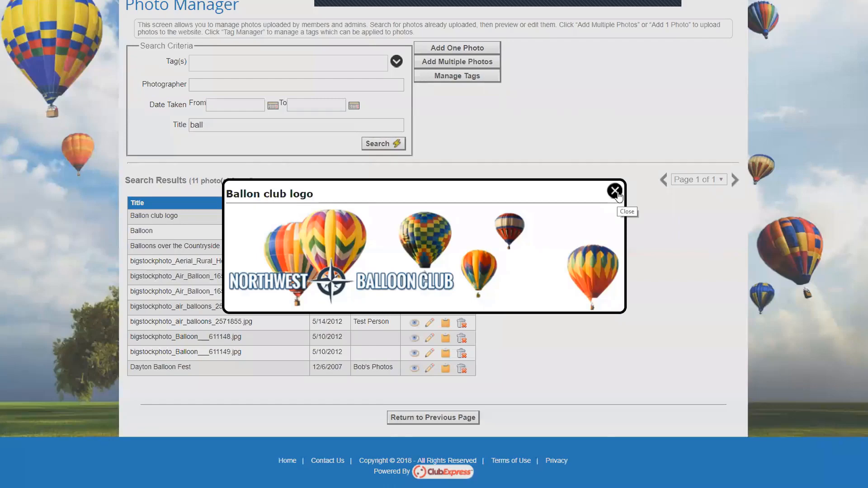
{"action": "left_click", "coordinate": [615, 192]}
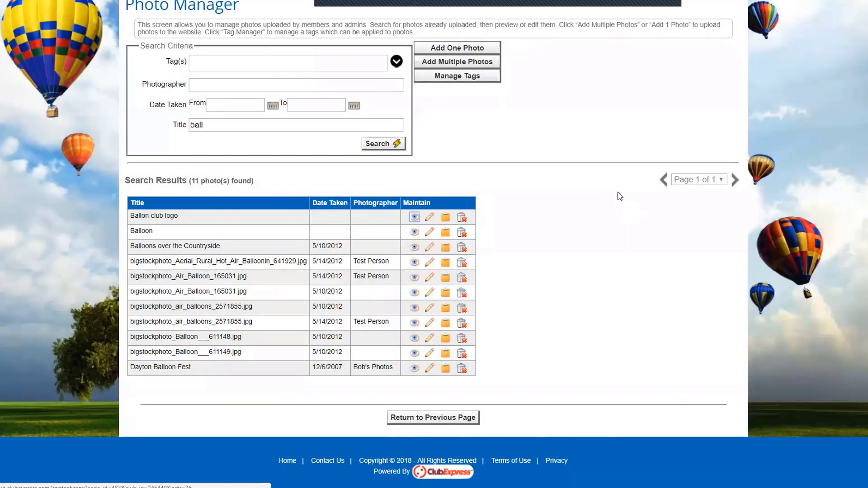
{"action": "left_click", "coordinate": [430, 219]}
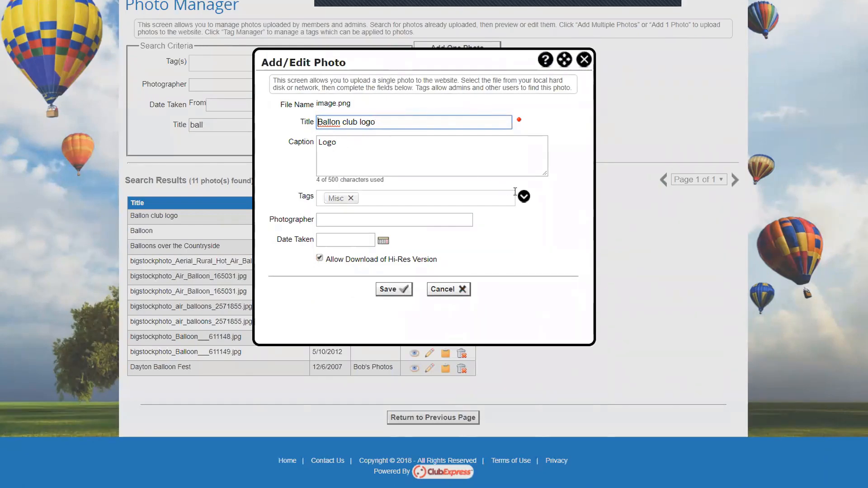
Step: Add the Balloons tag to the Ballon club logo photo alongside Misc and save
{"action": "left_click", "coordinate": [389, 203]}
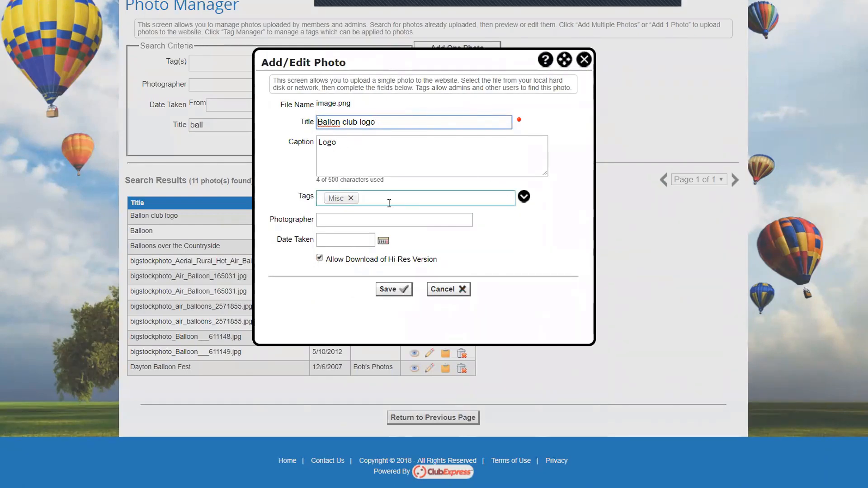
{"action": "left_click", "coordinate": [524, 197]}
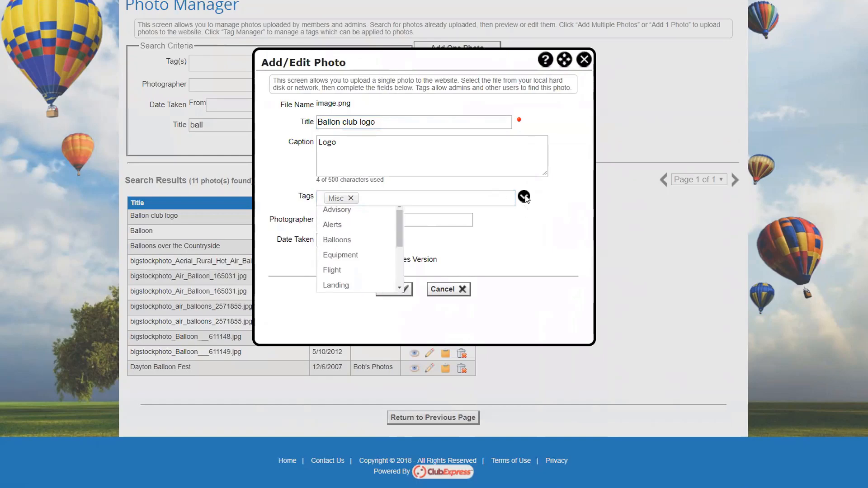
{"action": "left_click", "coordinate": [340, 248]}
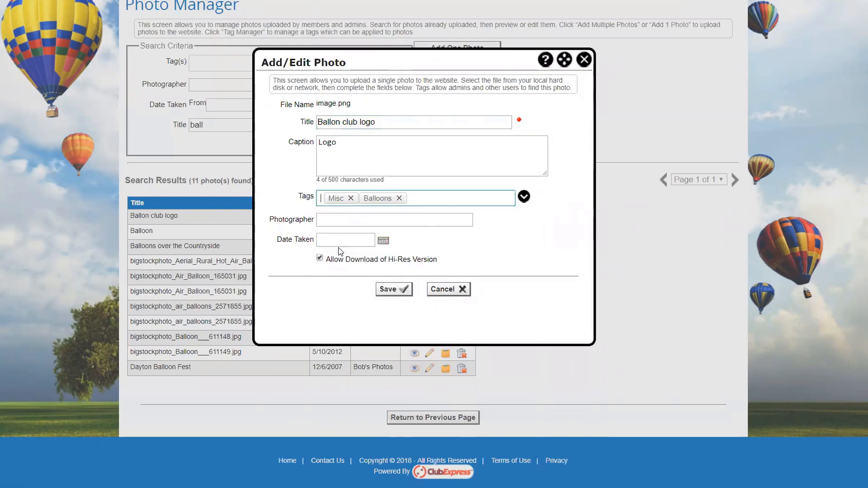
{"action": "left_click", "coordinate": [327, 220]}
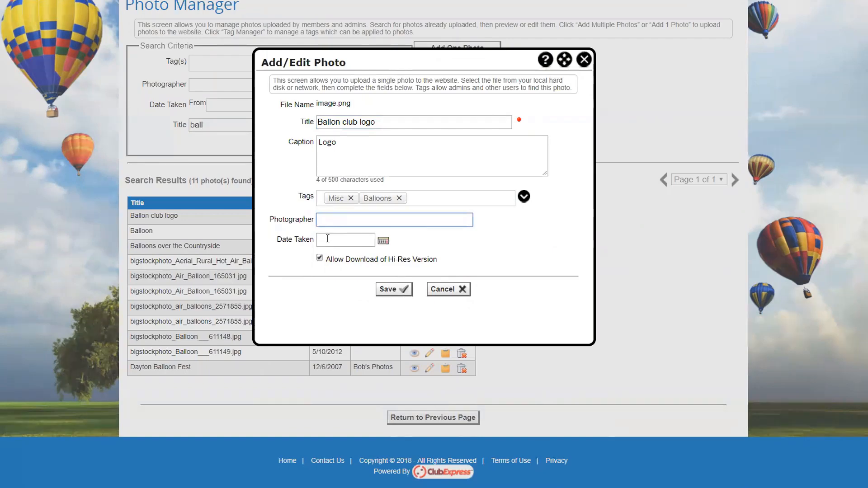
{"action": "left_click", "coordinate": [399, 290]}
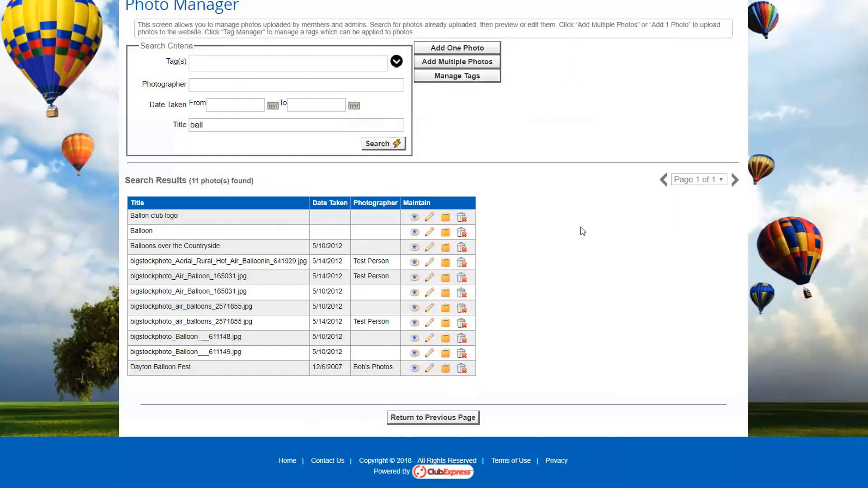
Step: Replace the 'ball' title search with a Balloons tag filter, returning 9 photos
{"action": "double_click", "coordinate": [226, 124]}
{"action": "key", "text": "BackSpace"}
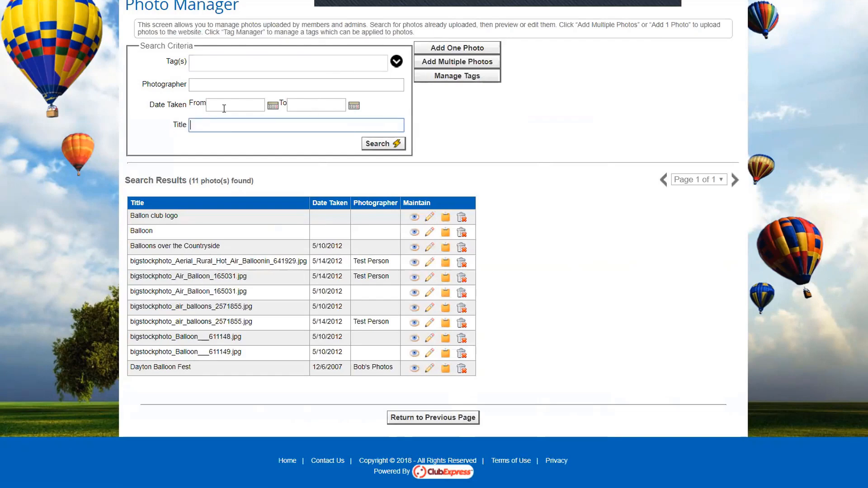
{"action": "left_click", "coordinate": [396, 61]}
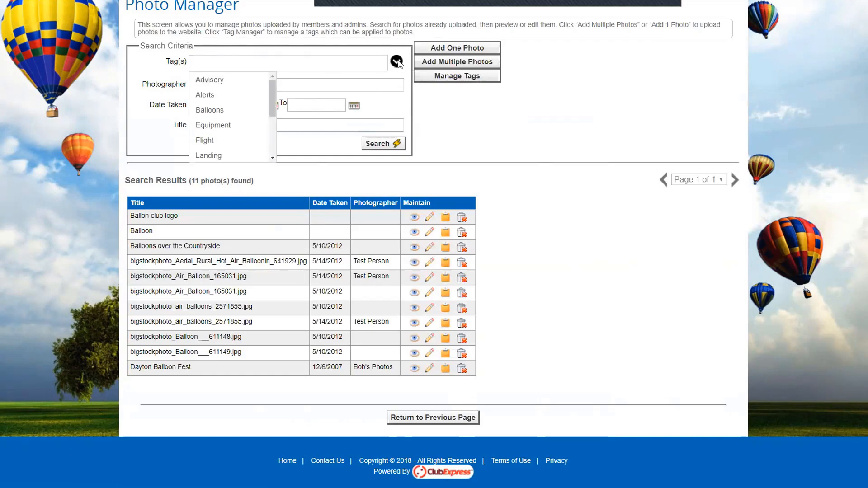
{"action": "left_click", "coordinate": [199, 111]}
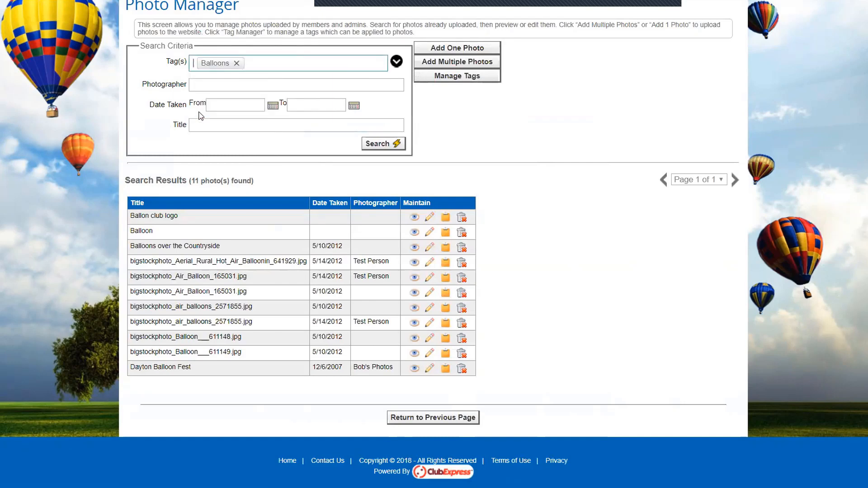
{"action": "left_click", "coordinate": [397, 143]}
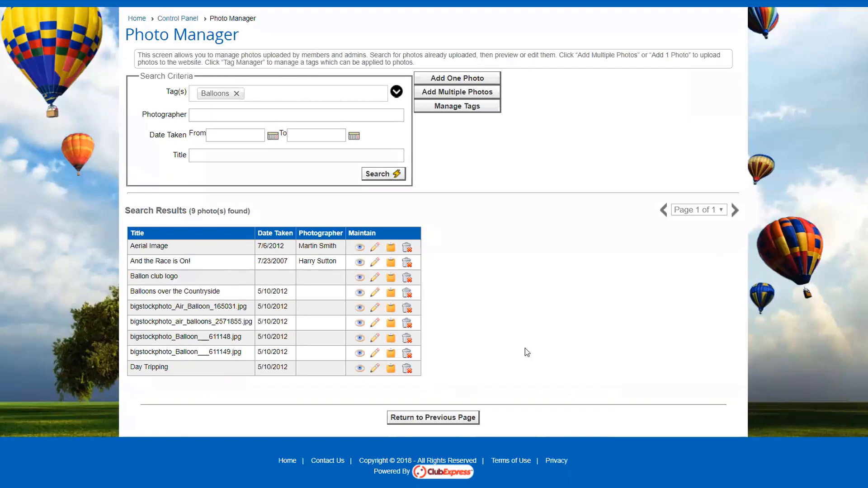
{"action": "left_click", "coordinate": [455, 109]}
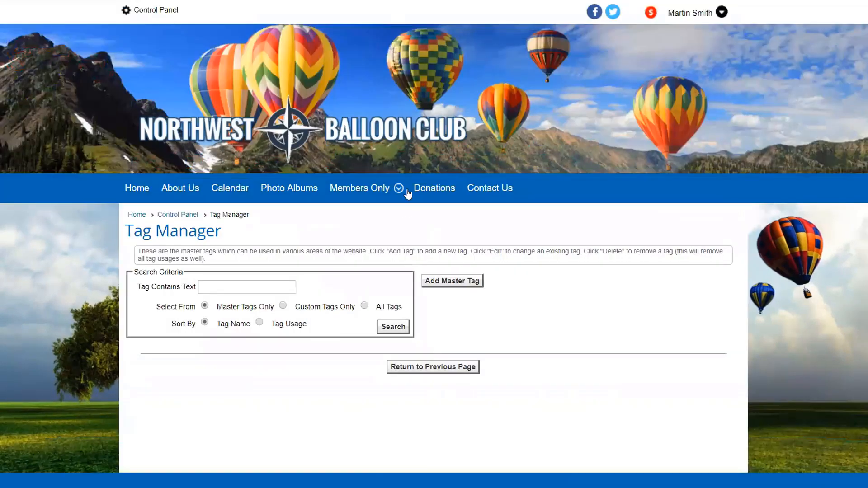
{"action": "left_click", "coordinate": [394, 327]}
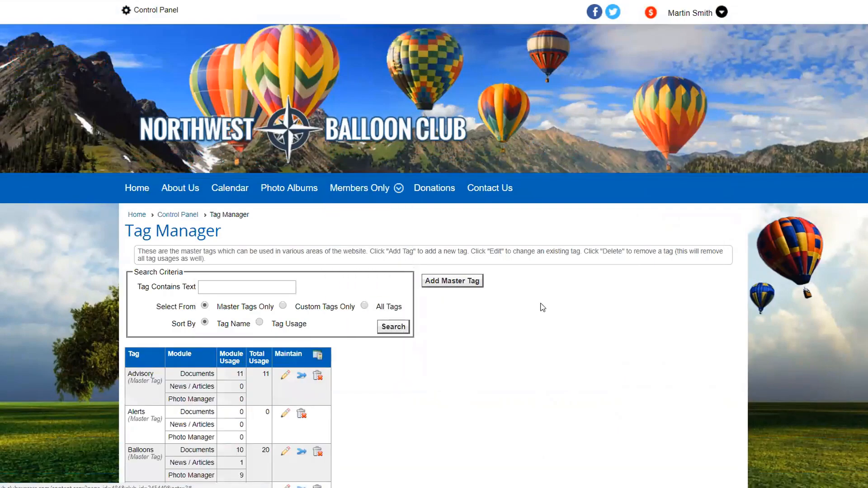
{"action": "scroll", "coordinate": [540, 308], "scroll_direction": "down", "scroll_amount": 3}
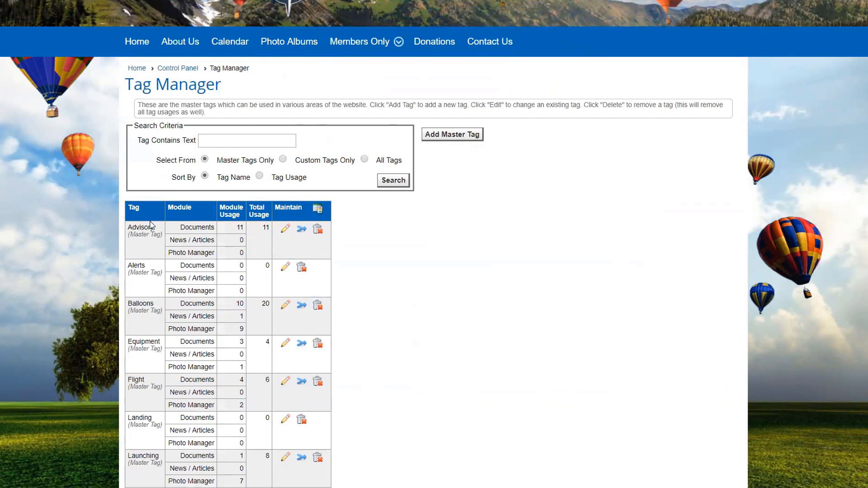
{"action": "left_click", "coordinate": [448, 135]}
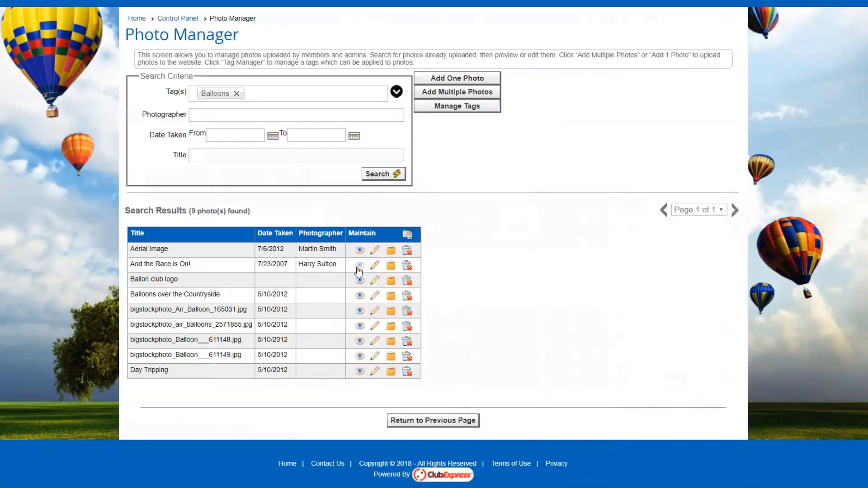
{"action": "left_click", "coordinate": [360, 296]}
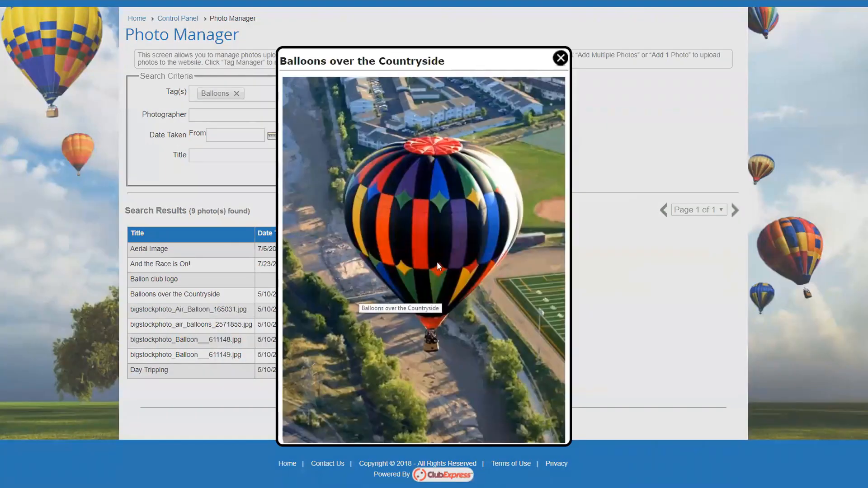
{"action": "left_click", "coordinate": [559, 58]}
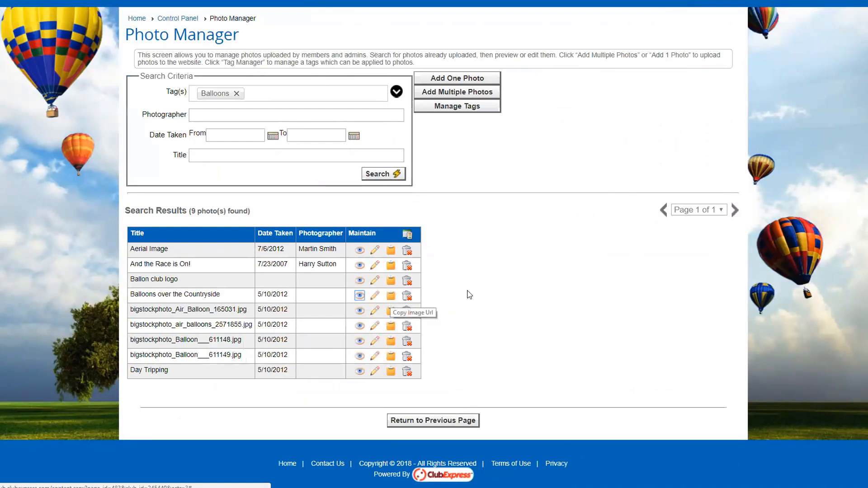
{"action": "scroll", "coordinate": [469, 304], "scroll_direction": "up", "scroll_amount": 3}
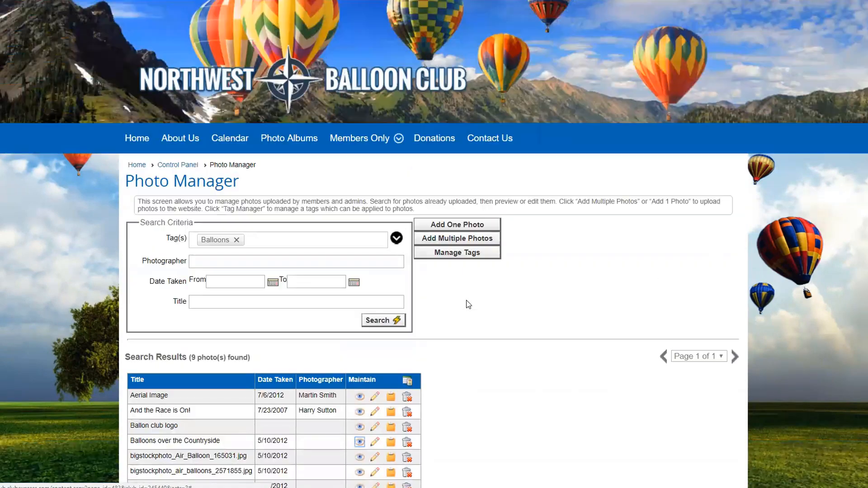
{"action": "scroll", "coordinate": [465, 302], "scroll_direction": "down", "scroll_amount": 1}
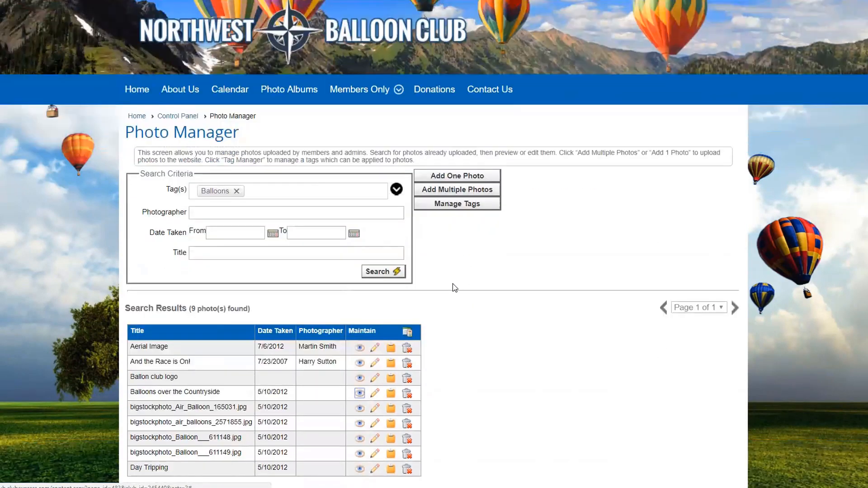
Step: Upload balloon-field.jpg as a new single photo titled 'Balloon over field'
{"action": "left_click", "coordinate": [449, 178]}
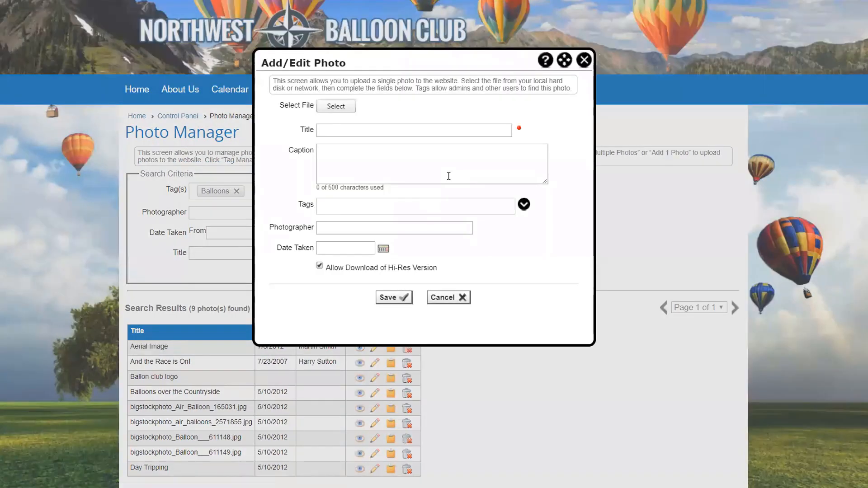
{"action": "left_click", "coordinate": [327, 108]}
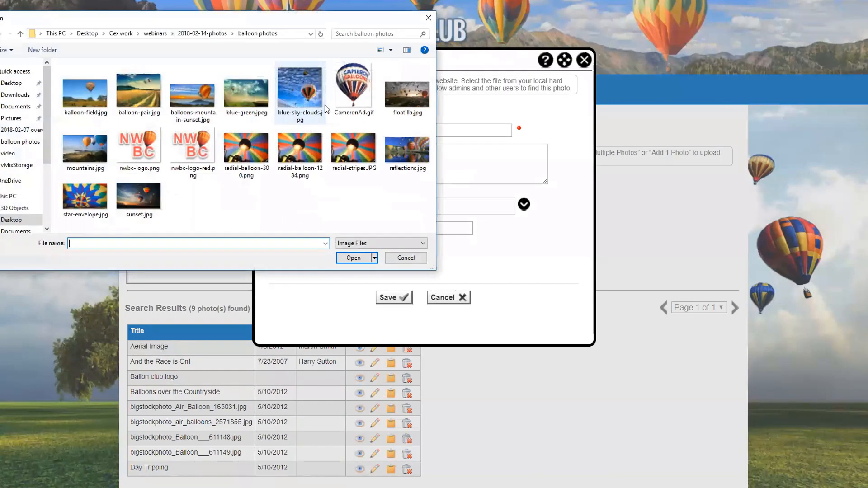
{"action": "left_click", "coordinate": [88, 94]}
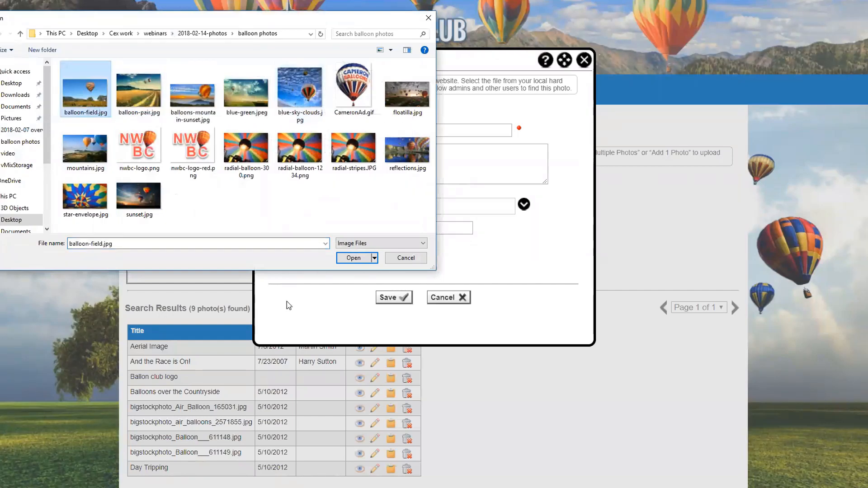
{"action": "key", "text": "Return"}
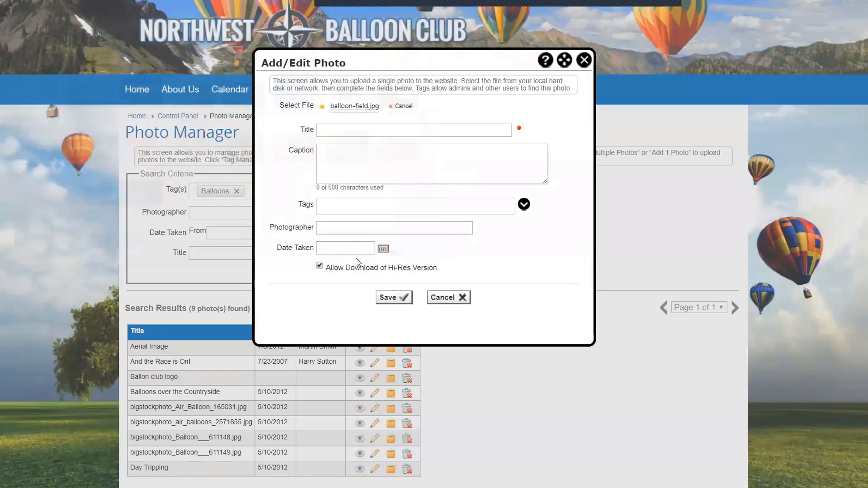
{"action": "left_click", "coordinate": [346, 135]}
{"action": "type", "text": "B"}
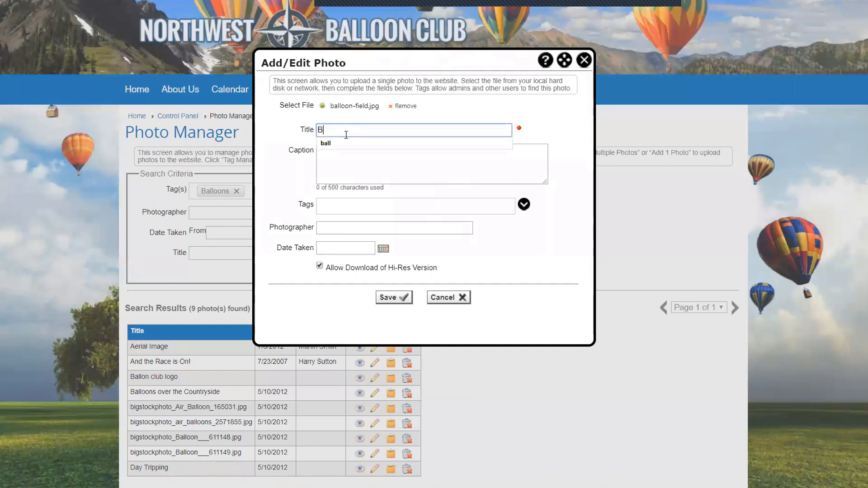
{"action": "type", "text": "alloo"}
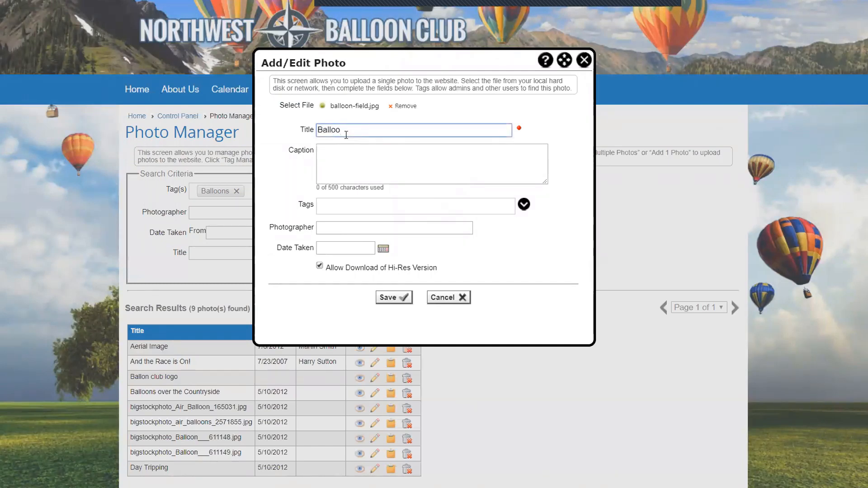
{"action": "type", "text": "n over f"}
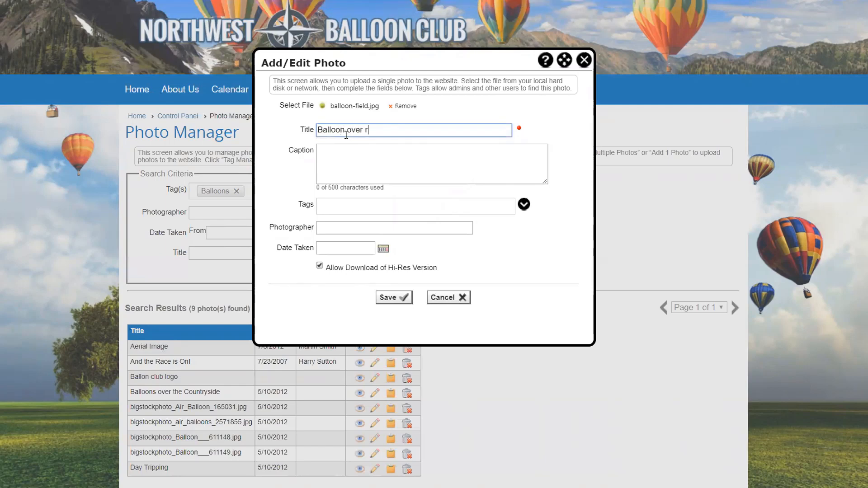
{"action": "type", "text": "ield"}
Step: Write the caption 'Nice photo of a balloon over field' from the copied title
{"action": "left_click", "coordinate": [301, 130]}
{"action": "key", "text": "ctrl+c"}
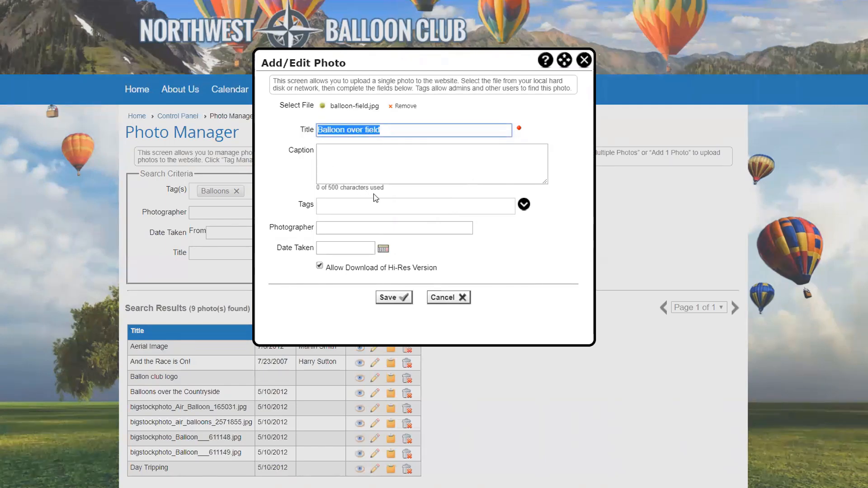
{"action": "left_click", "coordinate": [354, 162]}
{"action": "type", "text": "Nice "}
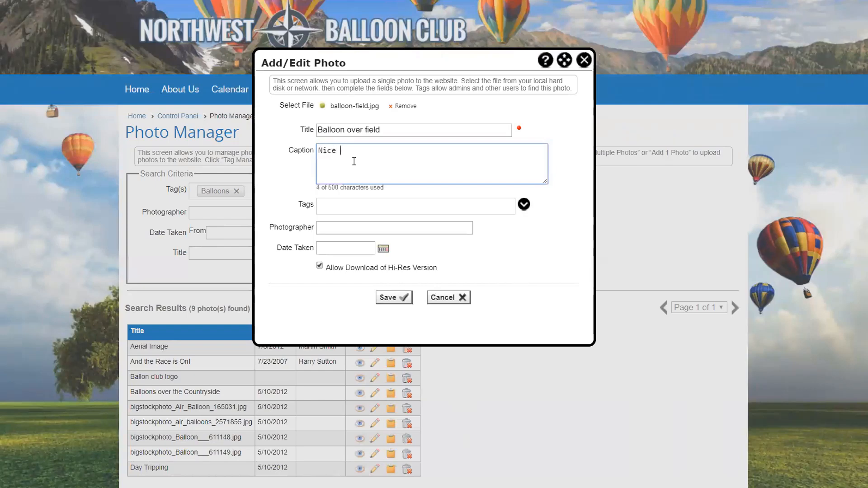
{"action": "type", "text": "photo of"}
{"action": "key", "text": "ctrl+v"}
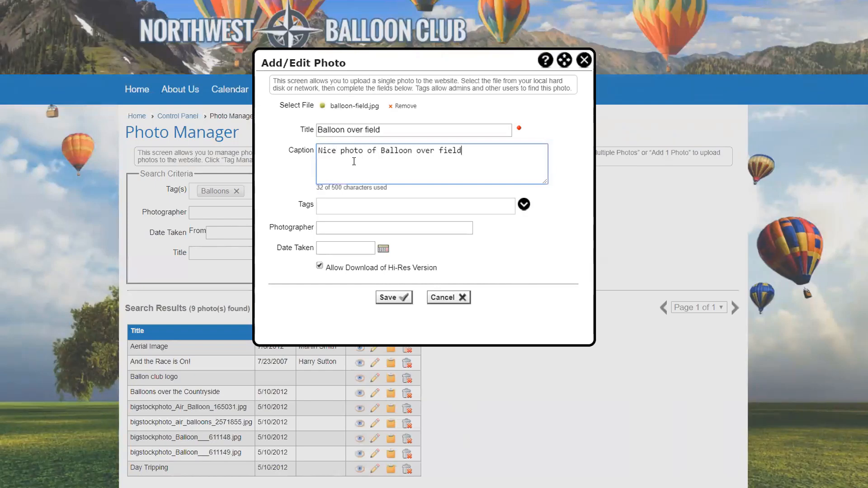
{"action": "left_click", "coordinate": [381, 150]}
{"action": "type", "text": "a"}
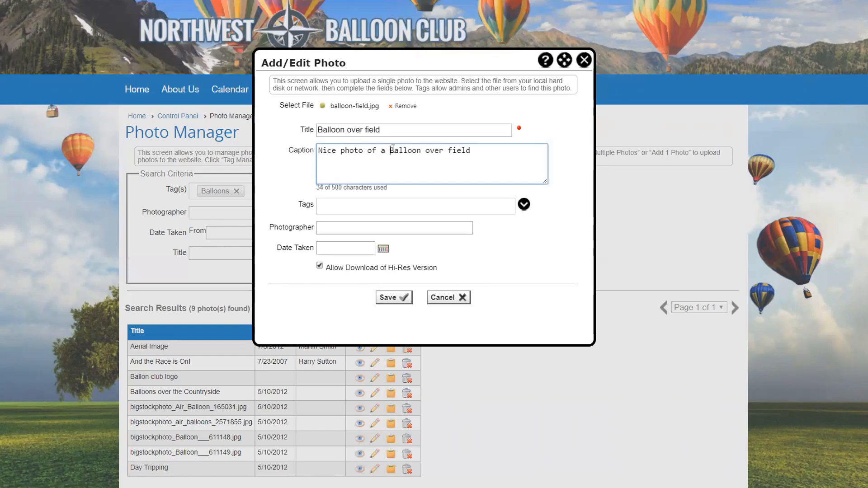
{"action": "key", "text": "Delete"}
{"action": "type", "text": "b"}
Step: Tag it Balloons, fill in the photographer, set date taken 02/14/2018, and save
{"action": "left_click", "coordinate": [524, 205]}
{"action": "left_click", "coordinate": [346, 252]}
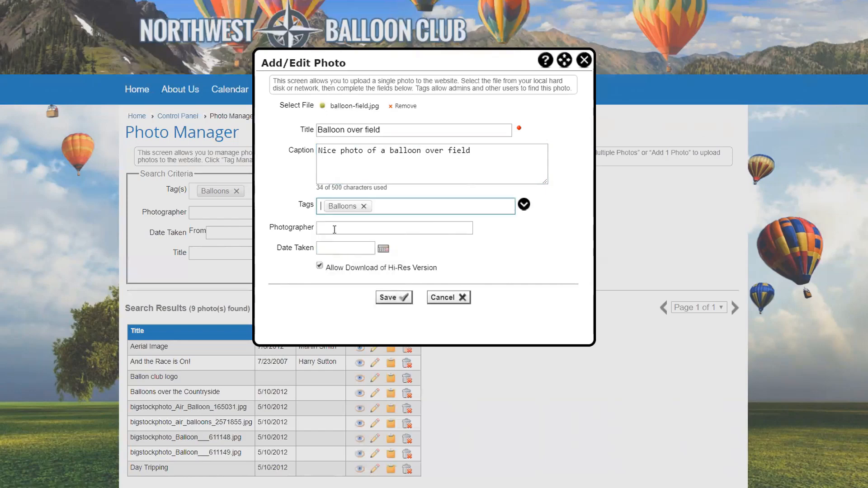
{"action": "left_click", "coordinate": [333, 225]}
{"action": "type", "text": "John Dektol"}
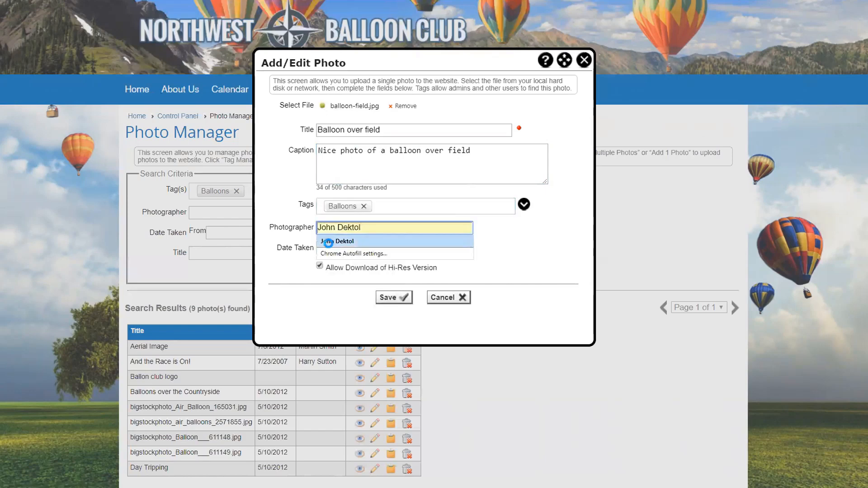
{"action": "left_click", "coordinate": [329, 243]}
{"action": "left_click", "coordinate": [384, 248]}
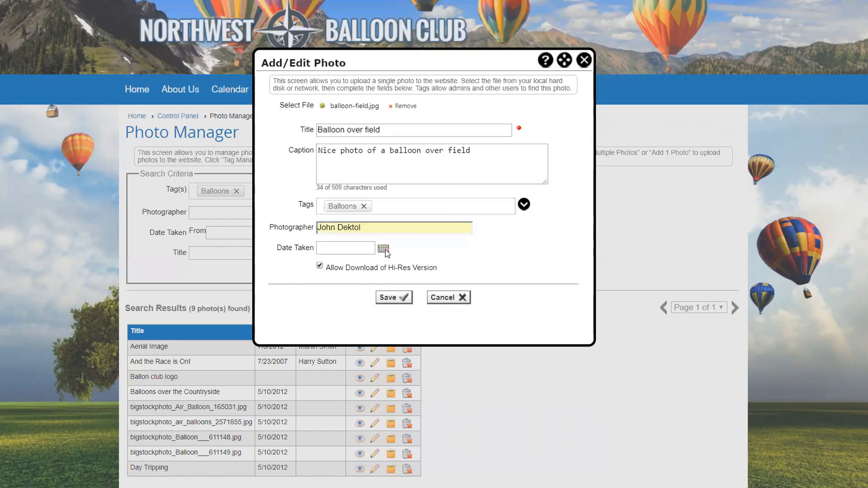
{"action": "left_click", "coordinate": [380, 212]}
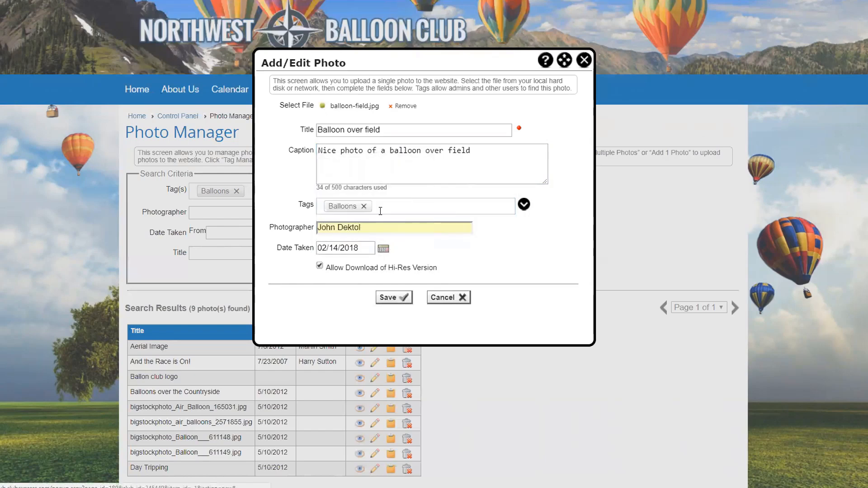
{"action": "left_click", "coordinate": [391, 299]}
Step: Review the 10 Balloons-tagged results, then bring up the Add Multiple Photos form
{"action": "scroll", "coordinate": [392, 300], "scroll_direction": "down", "scroll_amount": 1}
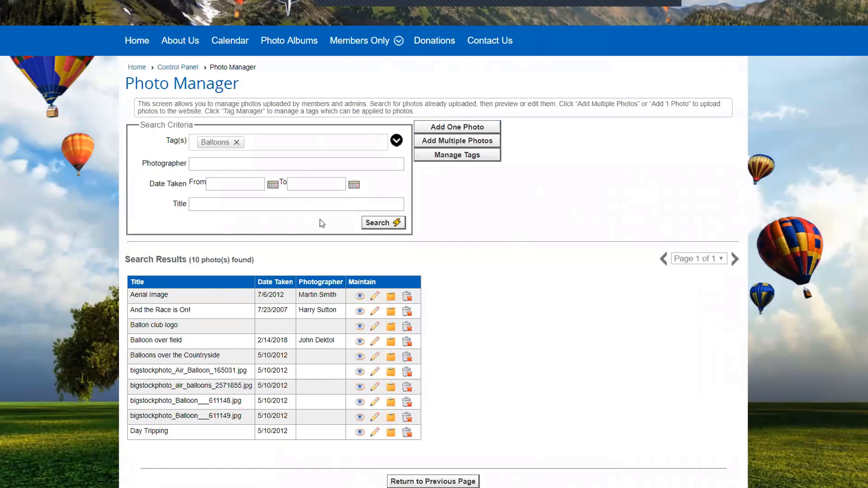
{"action": "left_click", "coordinate": [222, 143]}
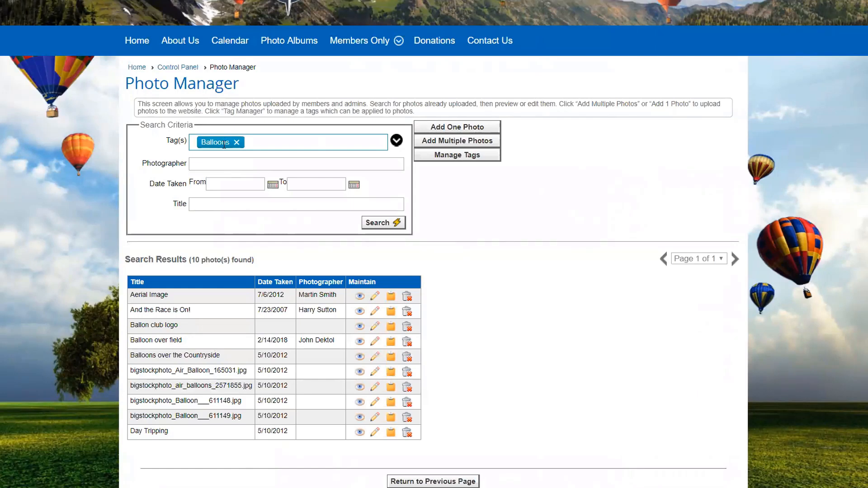
{"action": "left_click", "coordinate": [280, 131]}
{"action": "left_click", "coordinate": [237, 146]}
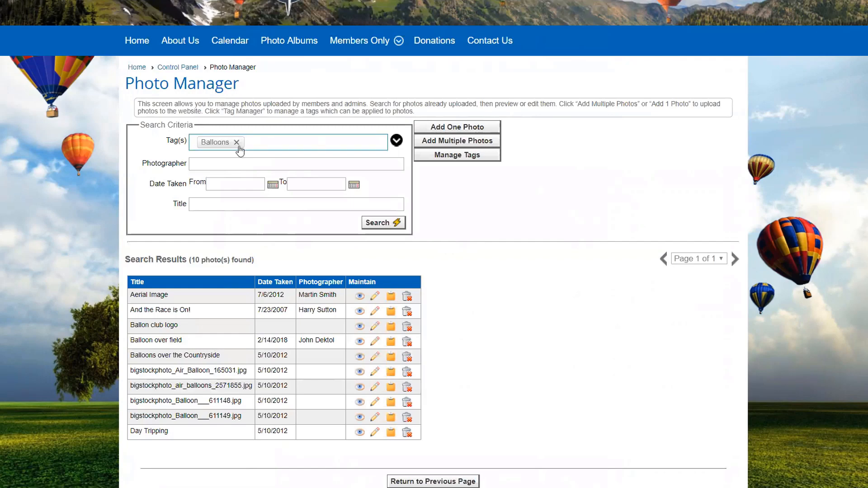
{"action": "left_click", "coordinate": [444, 145]}
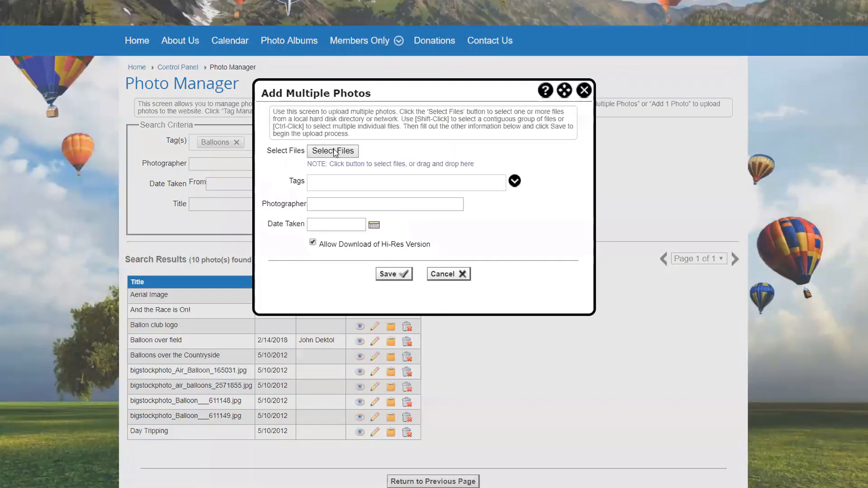
Step: Select blue-green.jpeg, blue-sky-clouds.jpg and balloons-mountain-sunset.jpg for upload
{"action": "left_click", "coordinate": [335, 152]}
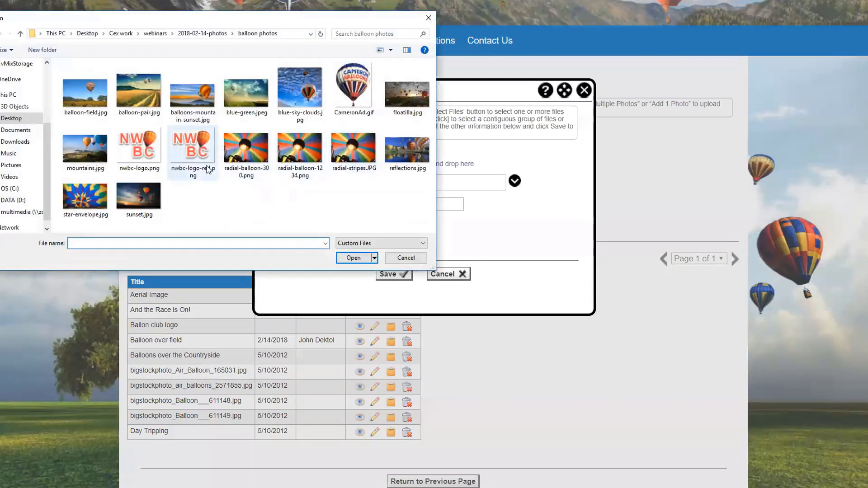
{"action": "left_click", "coordinate": [246, 92]}
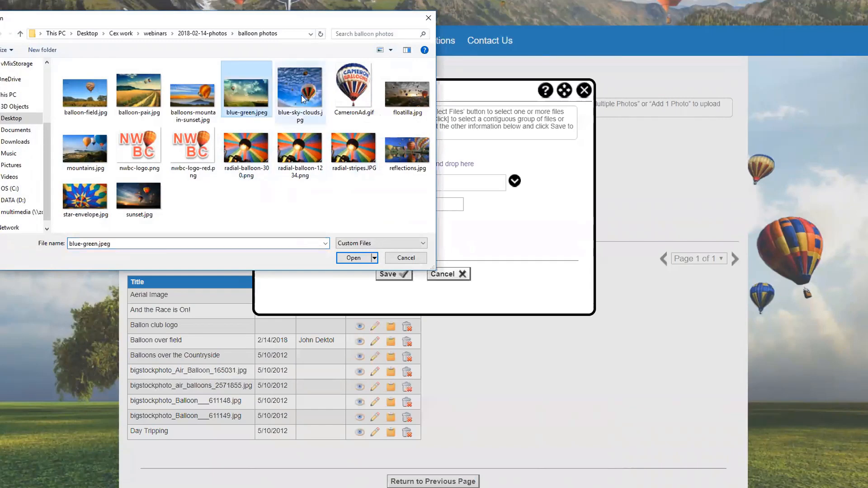
{"action": "left_click", "coordinate": [303, 98], "text": "ctrl"}
{"action": "left_click", "coordinate": [194, 96], "text": "ctrl"}
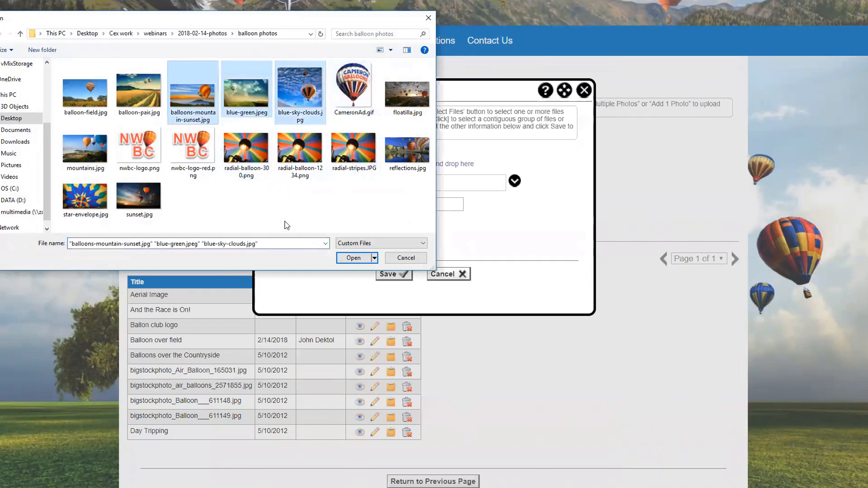
{"action": "left_click", "coordinate": [354, 259]}
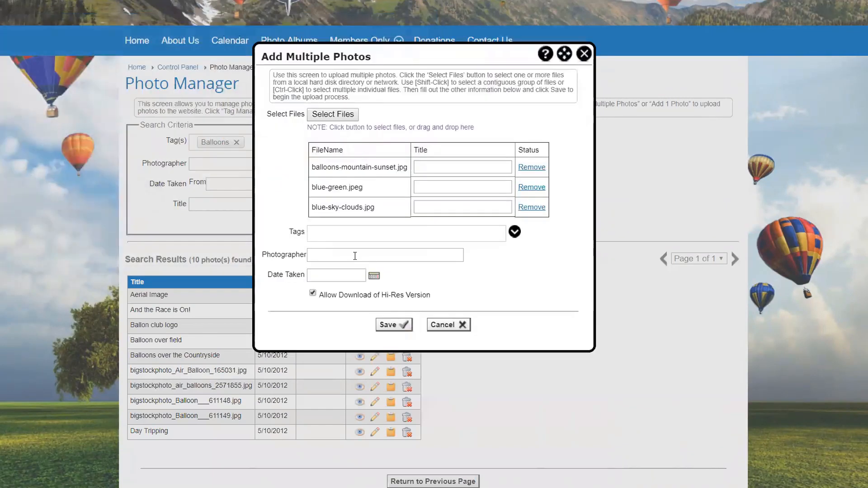
Step: Title the photos Sunset, Green and Blue Sky, tag all Balloons, and upload them
{"action": "left_click", "coordinate": [435, 166]}
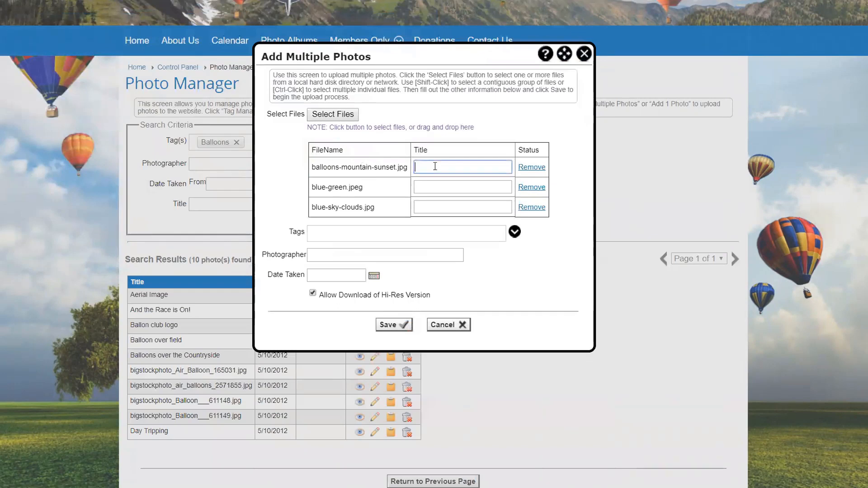
{"action": "type", "text": "Sunset"}
{"action": "left_click", "coordinate": [423, 187]}
{"action": "type", "text": "Green"}
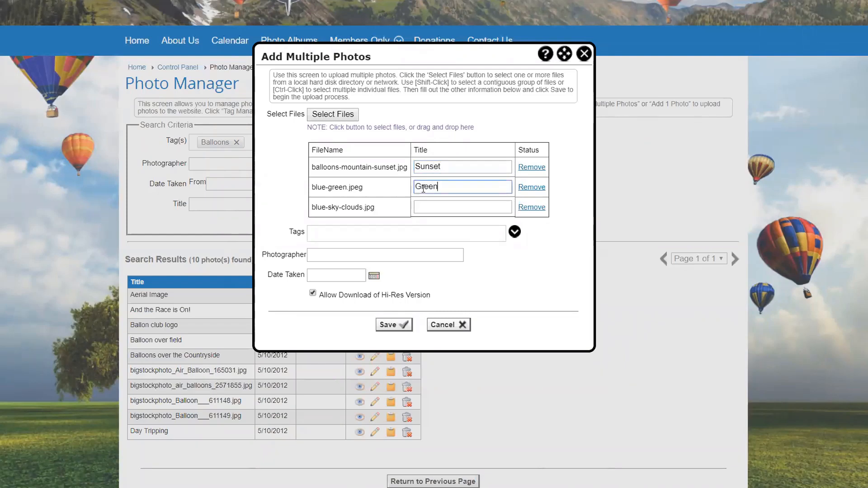
{"action": "left_click", "coordinate": [418, 206]}
{"action": "type", "text": "B"}
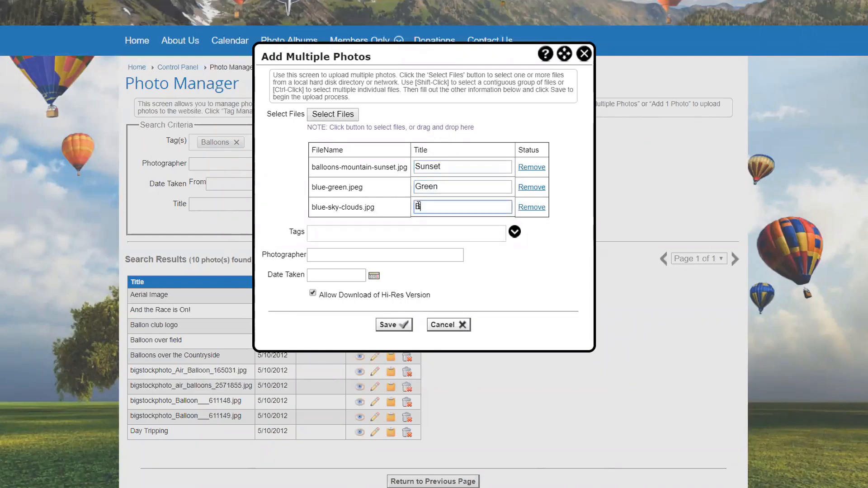
{"action": "type", "text": "lue Sky"}
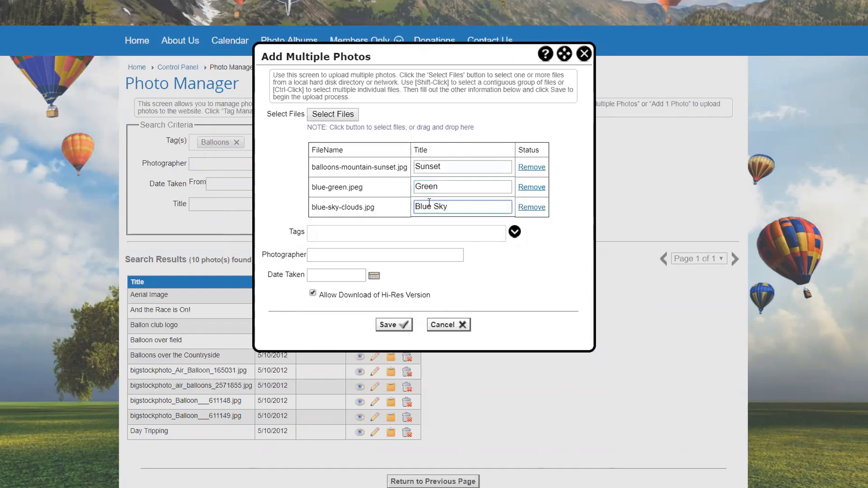
{"action": "left_click", "coordinate": [514, 232]}
{"action": "left_click", "coordinate": [323, 278]}
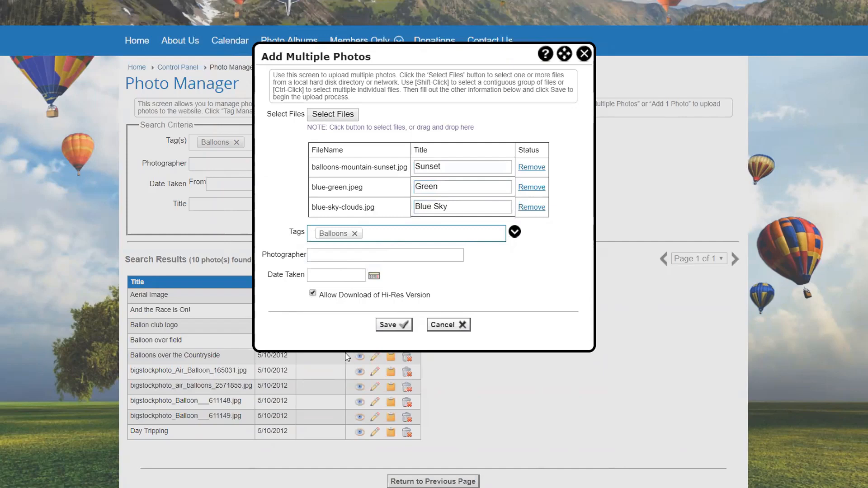
{"action": "left_click", "coordinate": [393, 325]}
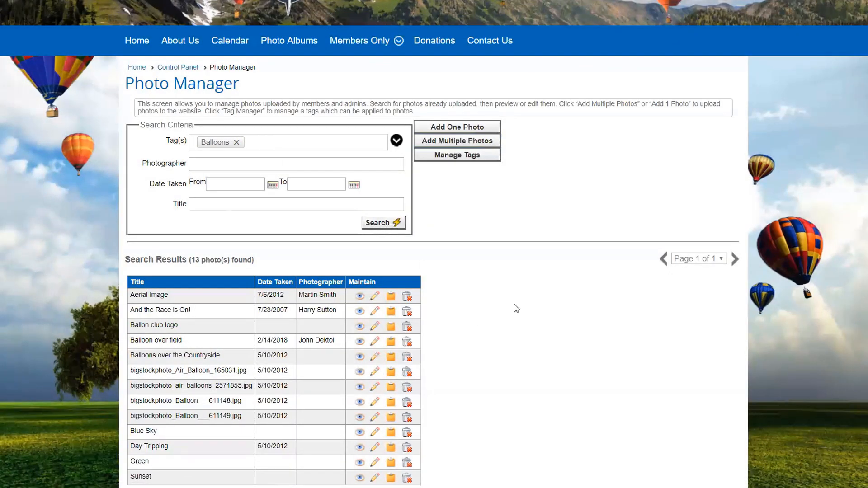
Step: Turn off Allow Download of Hi-Res Version for the Blue Sky photo and save
{"action": "scroll", "coordinate": [495, 316], "scroll_direction": "down", "scroll_amount": 3}
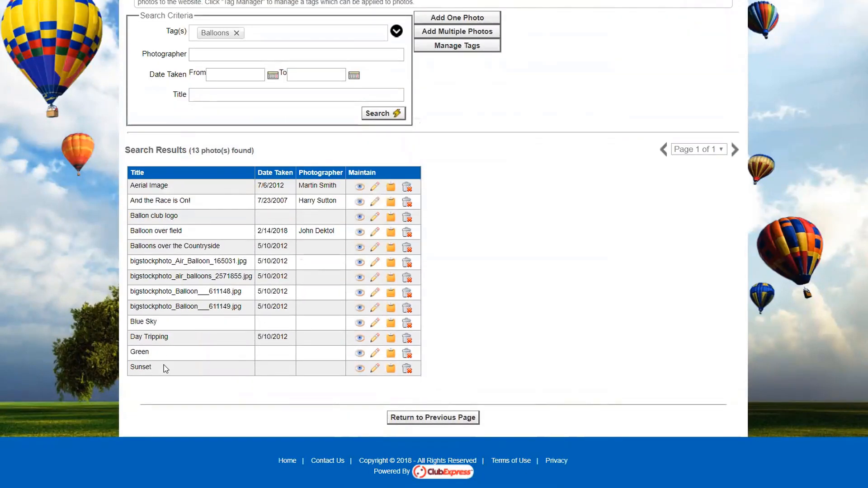
{"action": "left_click", "coordinate": [374, 324]}
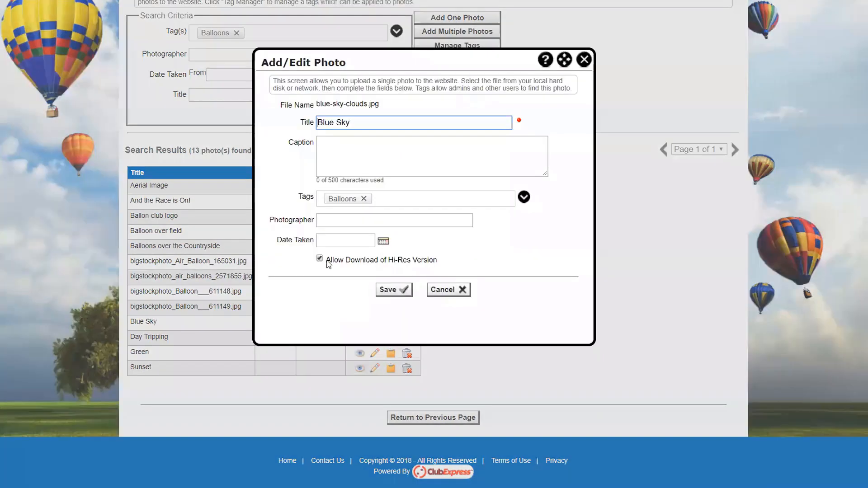
{"action": "left_click", "coordinate": [320, 260]}
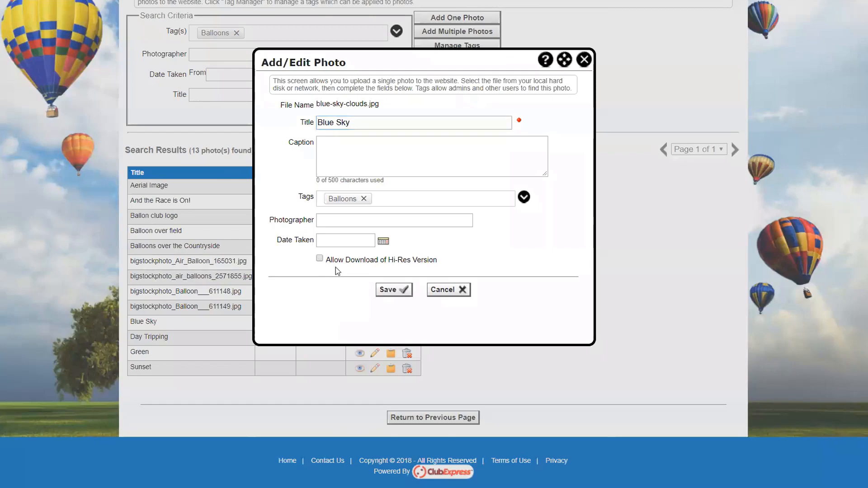
{"action": "left_click", "coordinate": [387, 290]}
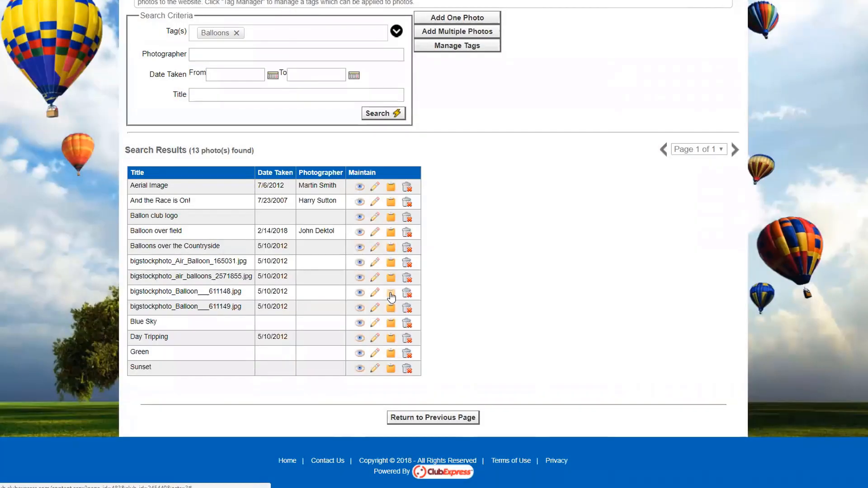
Step: Preview the Green photo, then close the preview
{"action": "left_click", "coordinate": [360, 354]}
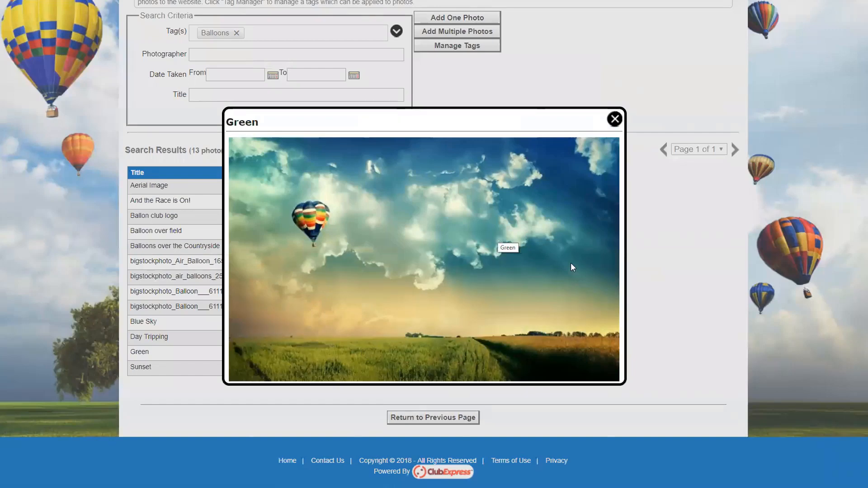
{"action": "left_click", "coordinate": [615, 119]}
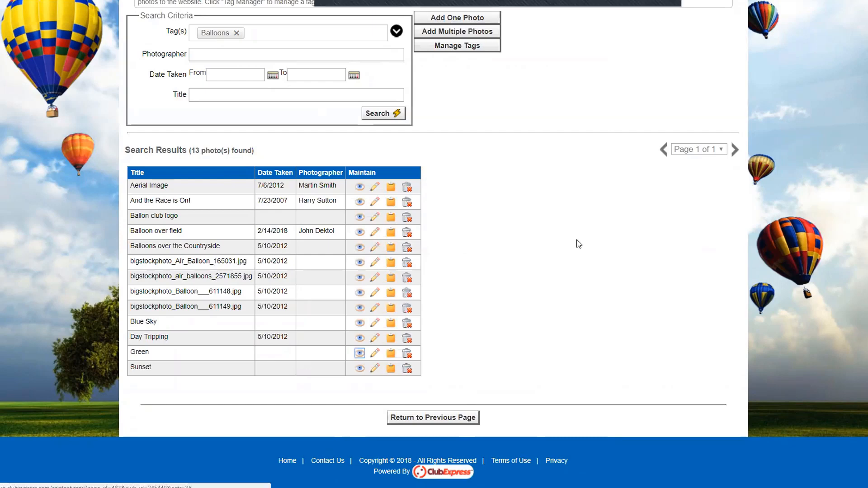
{"action": "scroll", "coordinate": [575, 230], "scroll_direction": "up", "scroll_amount": 5}
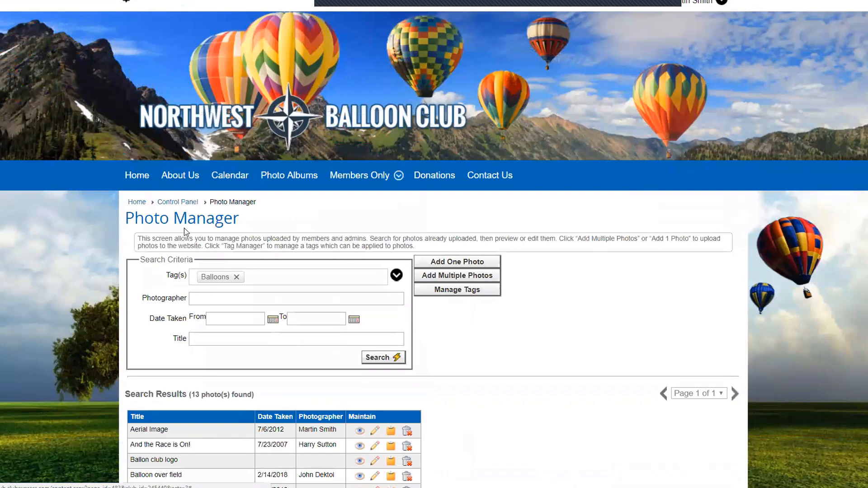
Step: Go from the Control Panel to Photo Albums and scroll to the five listed albums
{"action": "left_click", "coordinate": [177, 202]}
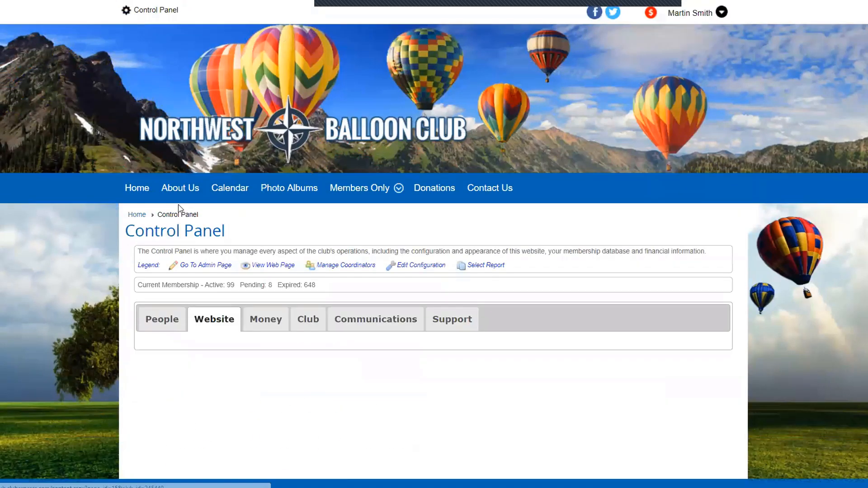
{"action": "scroll", "coordinate": [311, 322], "scroll_direction": "down", "scroll_amount": 2}
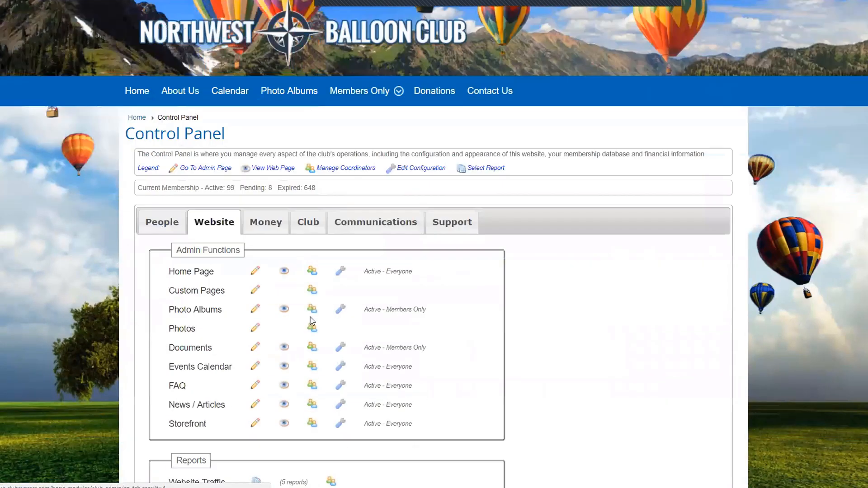
{"action": "left_click", "coordinate": [209, 312]}
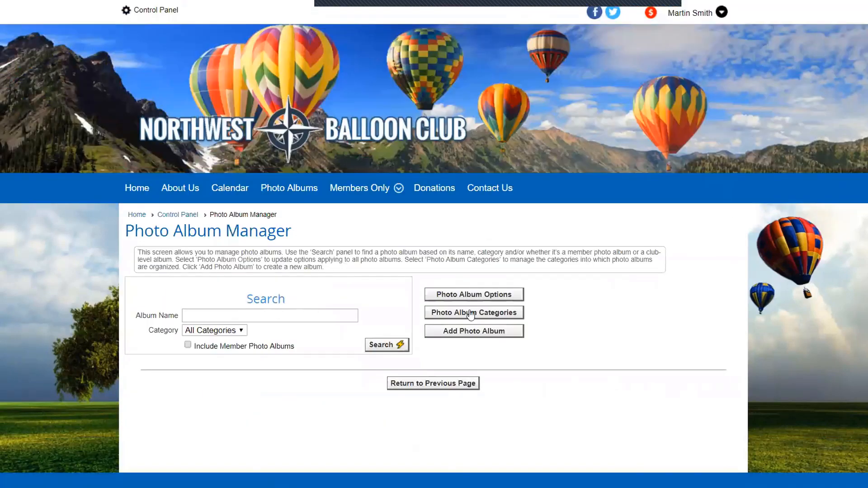
{"action": "scroll", "coordinate": [470, 315], "scroll_direction": "down", "scroll_amount": 1}
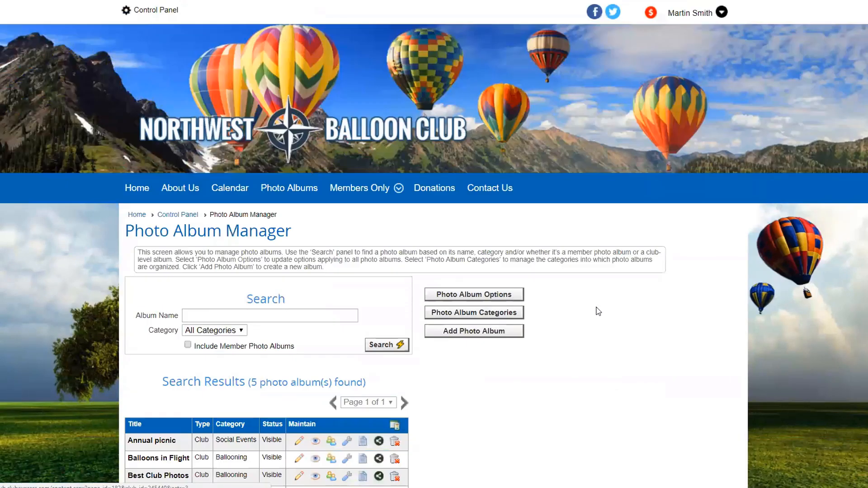
{"action": "scroll", "coordinate": [595, 310], "scroll_direction": "down", "scroll_amount": 4}
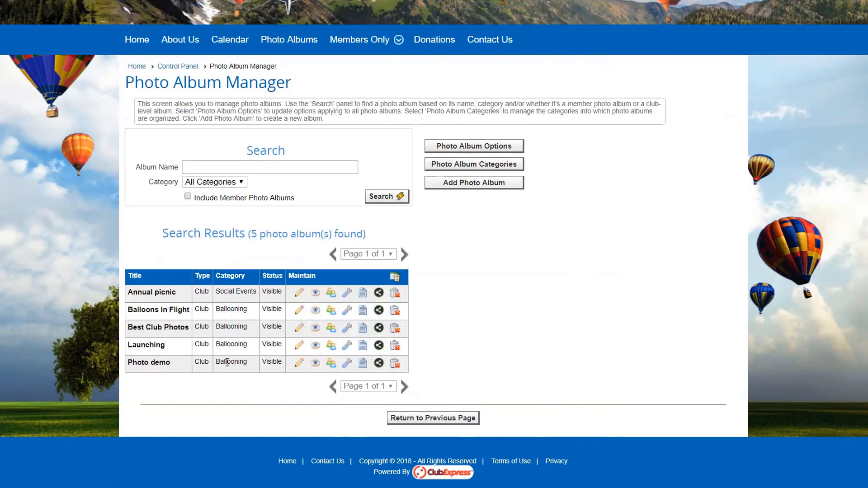
{"action": "right_click", "coordinate": [281, 40]}
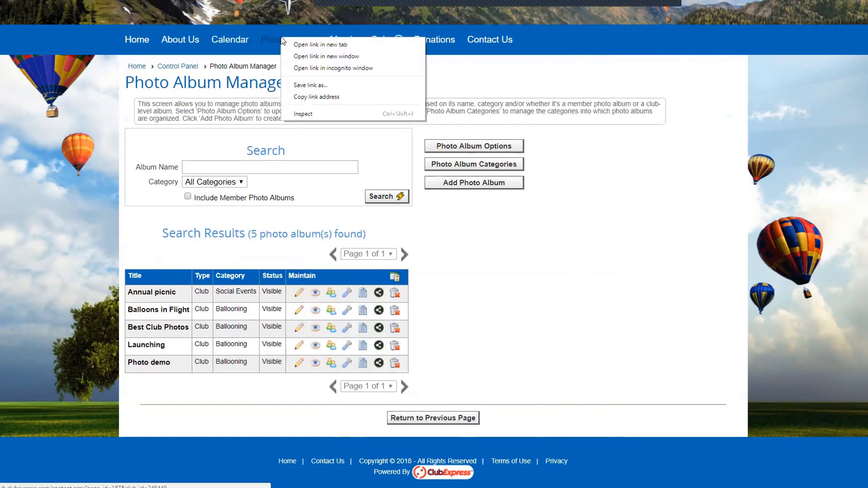
{"action": "left_click", "coordinate": [319, 58]}
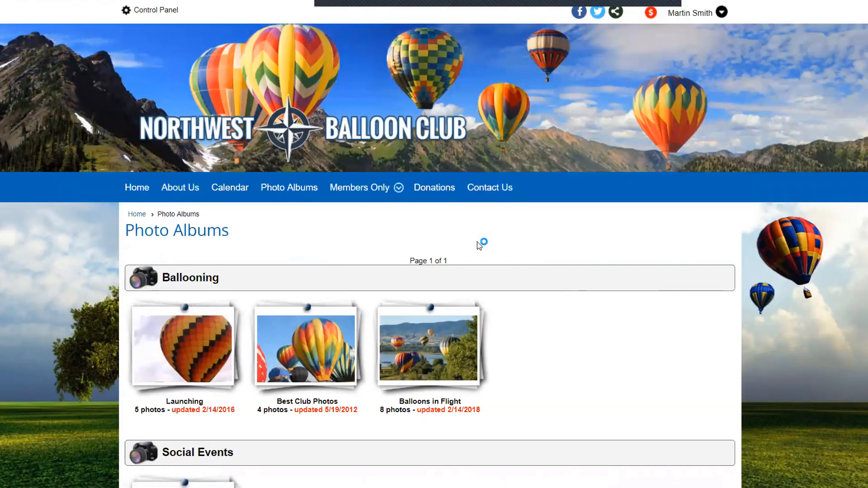
{"action": "scroll", "coordinate": [479, 244], "scroll_direction": "down", "scroll_amount": 8}
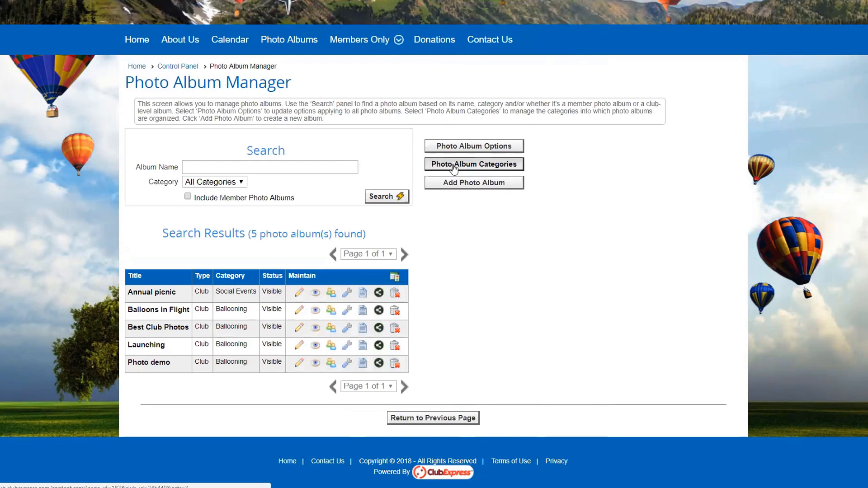
{"action": "left_click", "coordinate": [454, 165]}
{"action": "scroll", "coordinate": [393, 247], "scroll_direction": "down", "scroll_amount": 1}
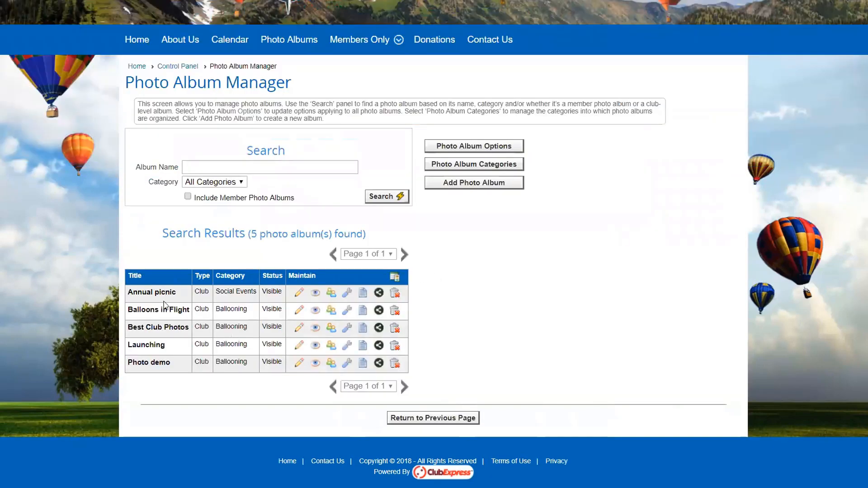
{"action": "left_click", "coordinate": [300, 295]}
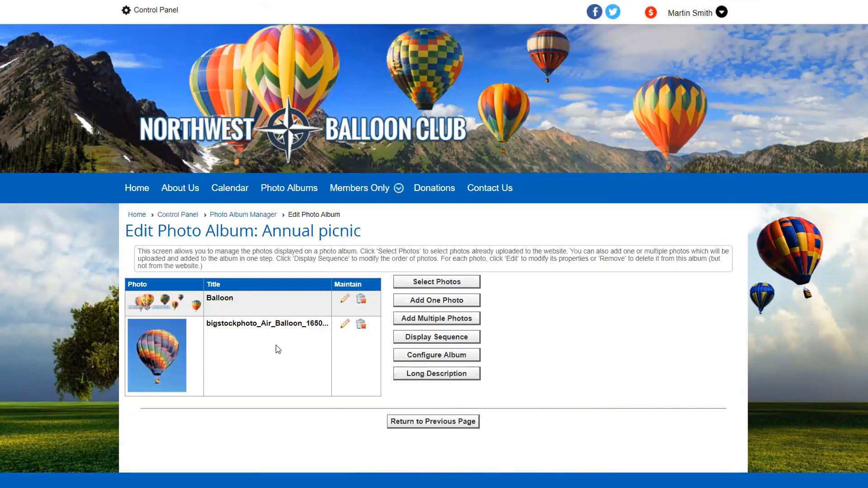
{"action": "left_click", "coordinate": [443, 356]}
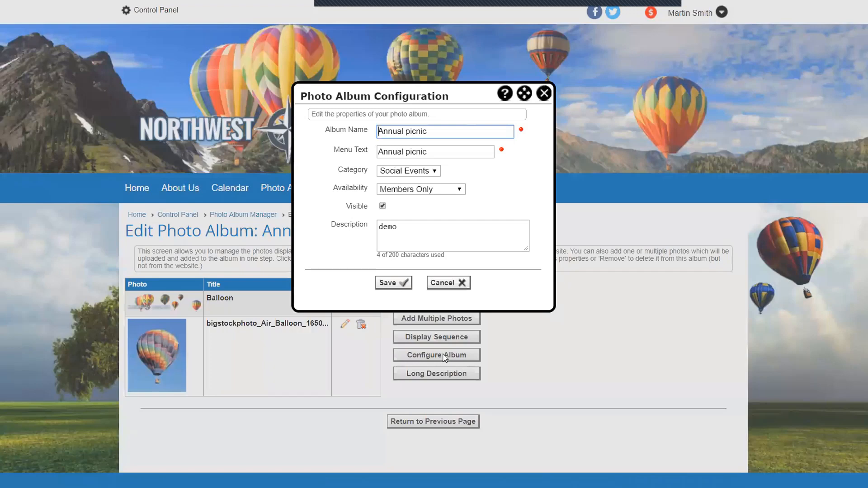
{"action": "left_click", "coordinate": [418, 191]}
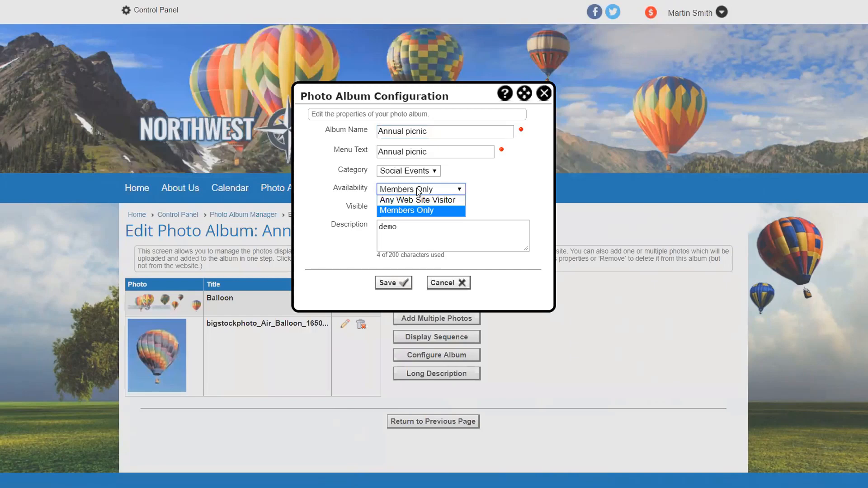
{"action": "left_click", "coordinate": [486, 194]}
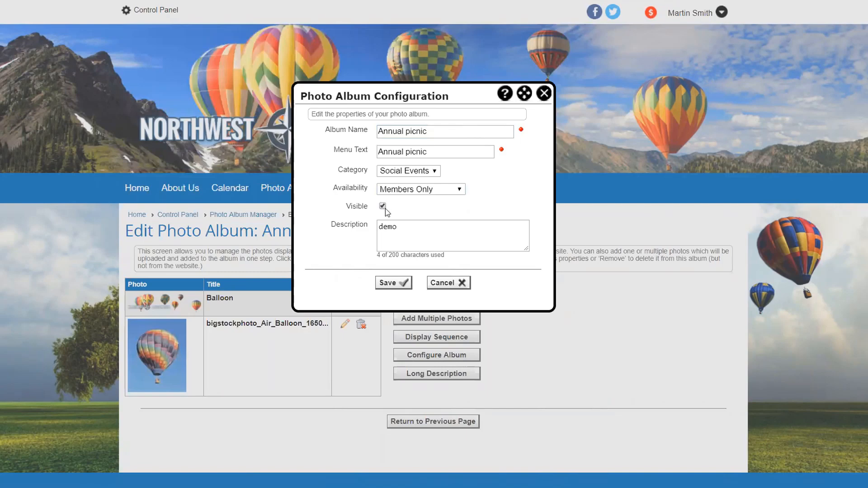
{"action": "left_click", "coordinate": [406, 226]}
{"action": "left_click_drag", "start_coordinate": [406, 226], "coordinate": [378, 226]}
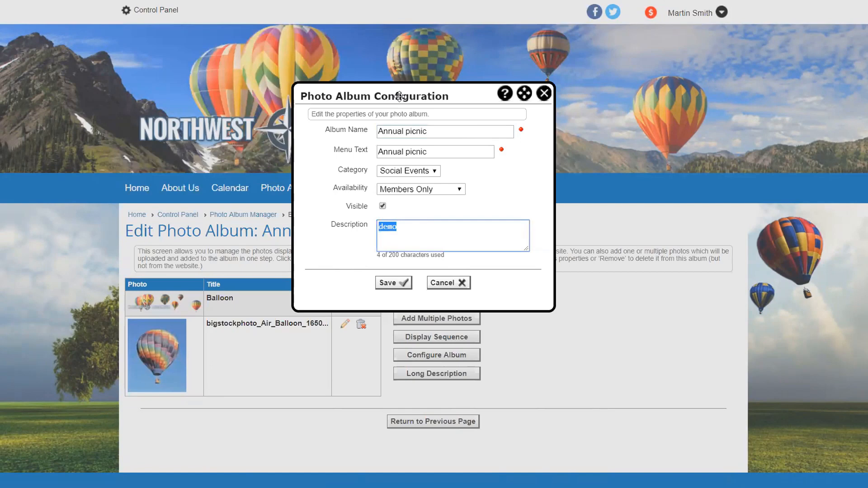
{"action": "left_click", "coordinate": [400, 152]}
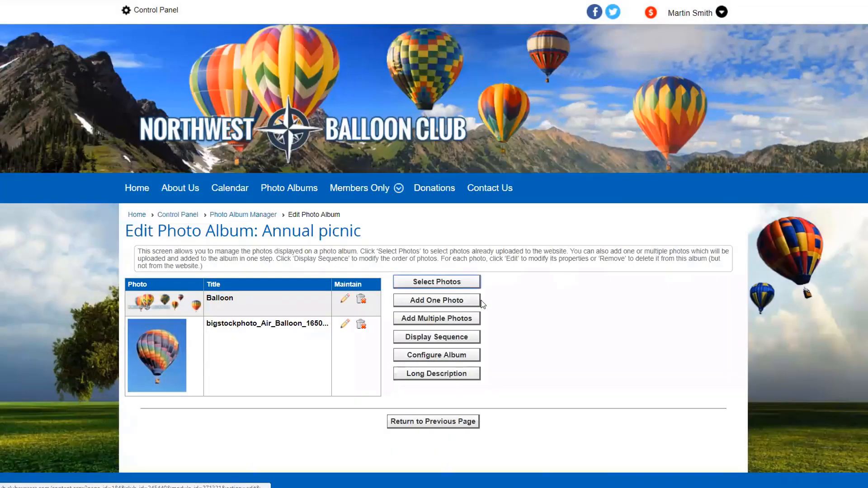
{"action": "left_click", "coordinate": [441, 303]}
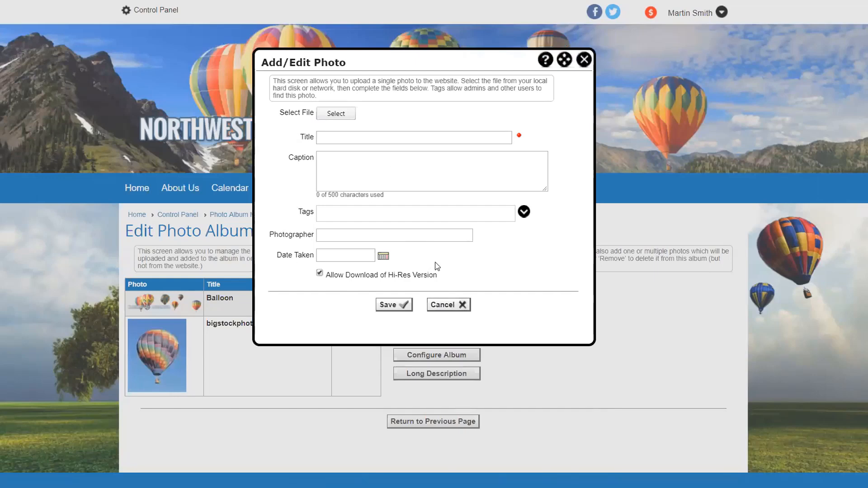
{"action": "left_click", "coordinate": [445, 305]}
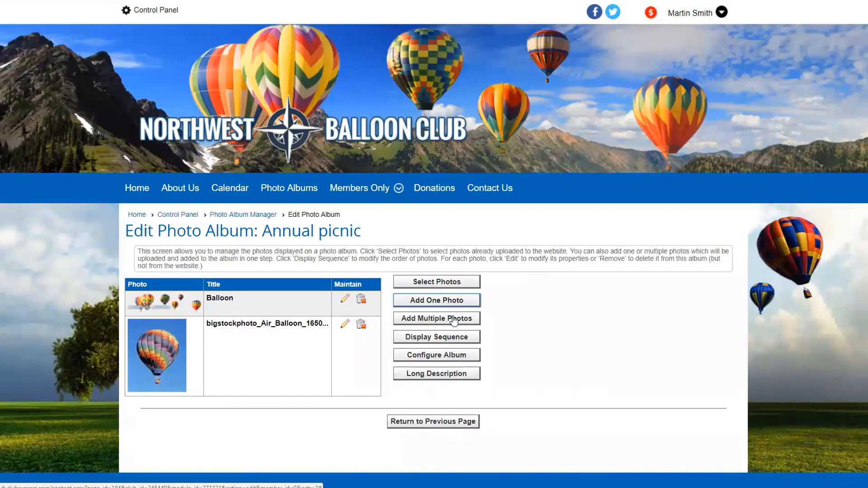
{"action": "left_click", "coordinate": [240, 219]}
{"action": "scroll", "coordinate": [594, 326], "scroll_direction": "down", "scroll_amount": 3}
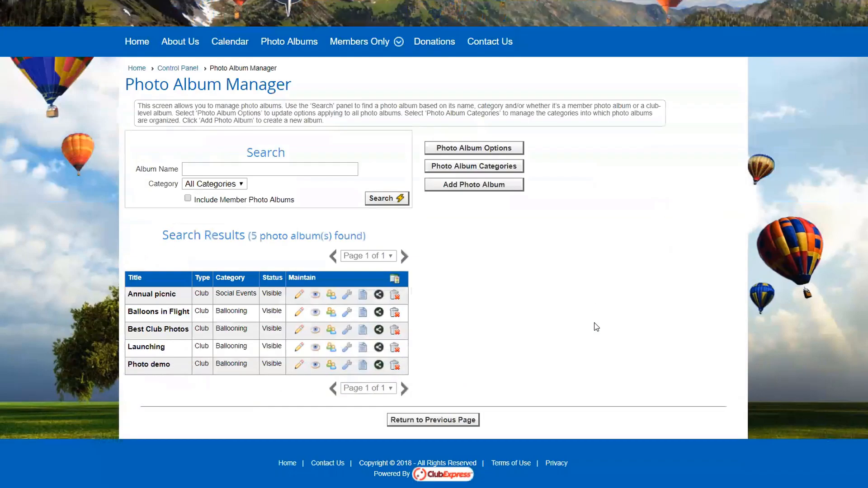
Step: Start a new album named NWBC Fly-In with description 'Great Fly In Photos'
{"action": "left_click", "coordinate": [470, 185]}
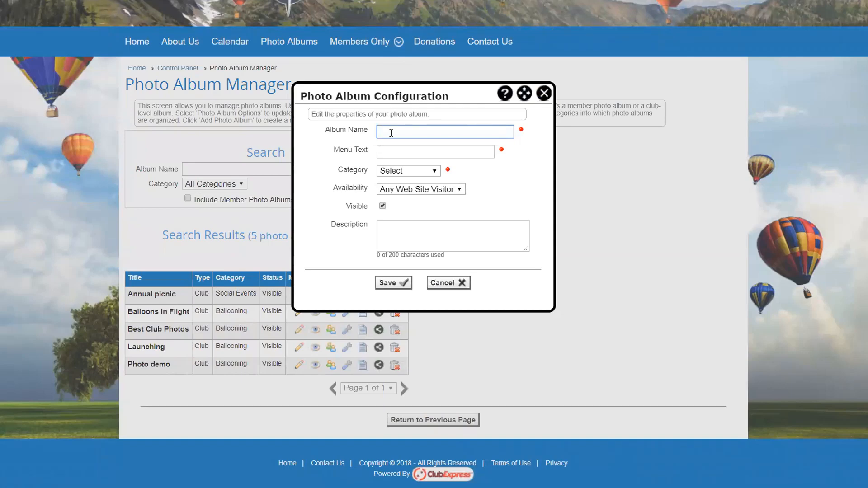
{"action": "type", "text": "NWBC Fly-In"}
{"action": "left_click", "coordinate": [397, 151]}
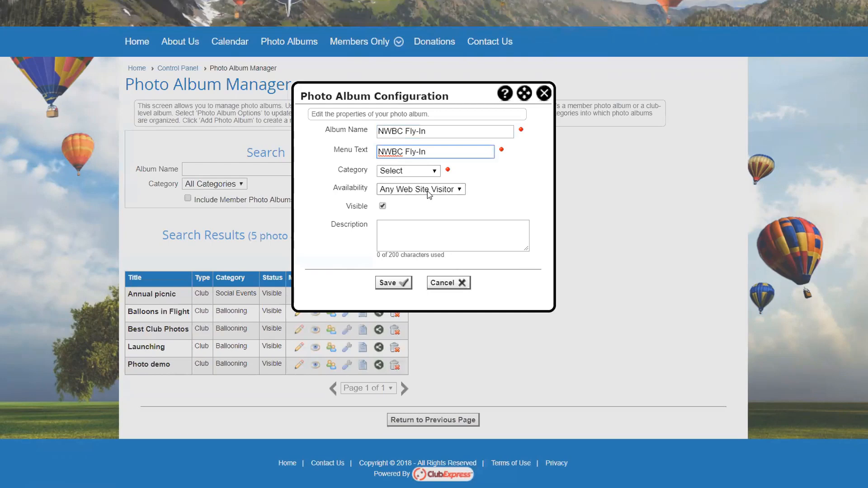
{"action": "left_click", "coordinate": [393, 228]}
{"action": "type", "text": "Gr"}
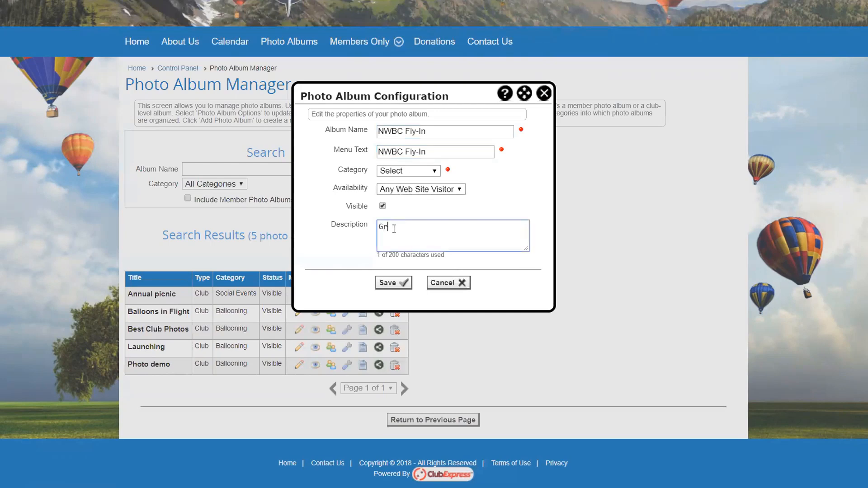
{"action": "type", "text": "eat Fly In "}
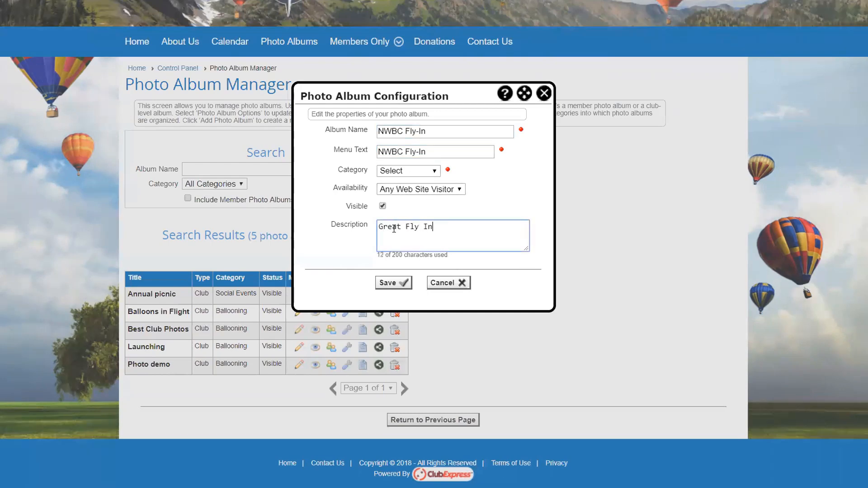
{"action": "type", "text": "Photos"}
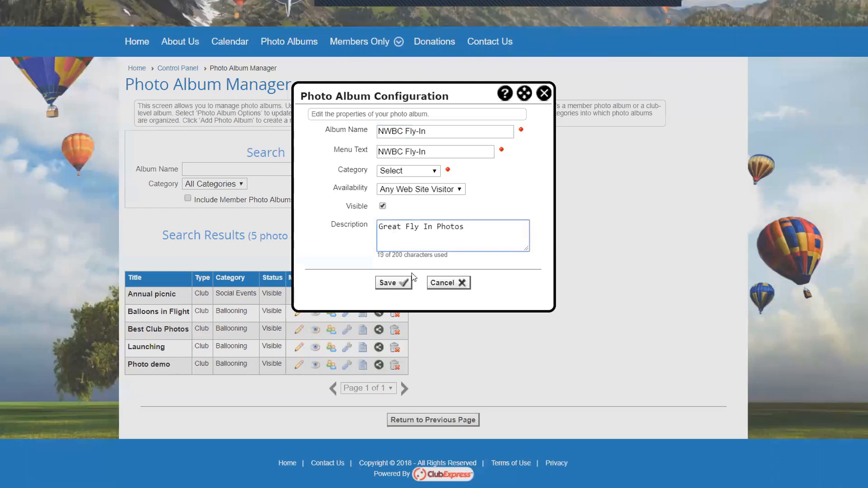
{"action": "left_click", "coordinate": [385, 285]}
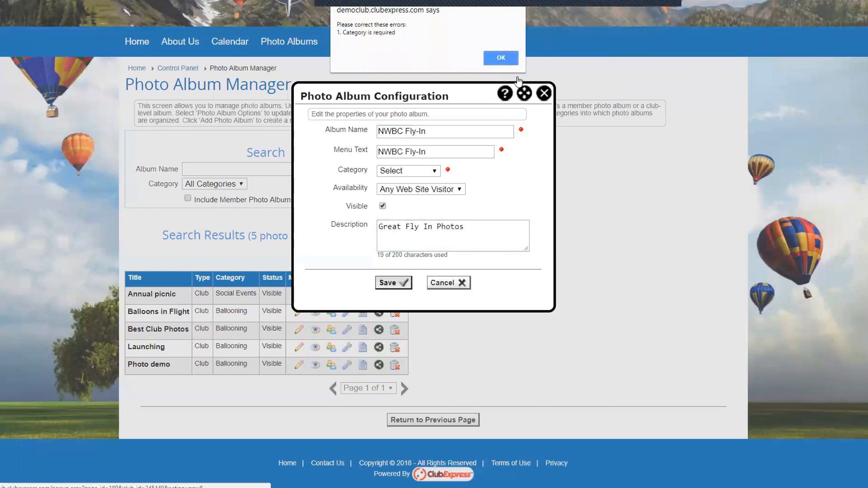
{"action": "left_click", "coordinate": [508, 61]}
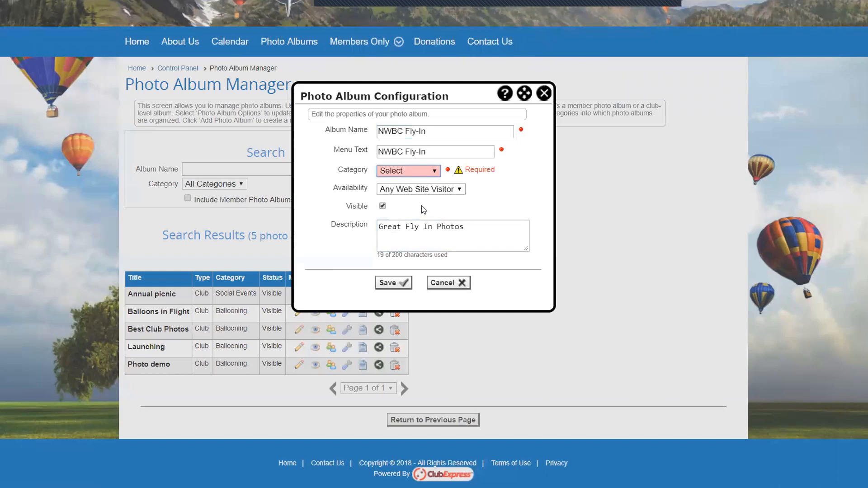
Step: Set the album's category to Ballooning and save it
{"action": "scroll", "coordinate": [423, 209], "scroll_direction": "up", "scroll_amount": 1}
{"action": "left_click", "coordinate": [420, 220]}
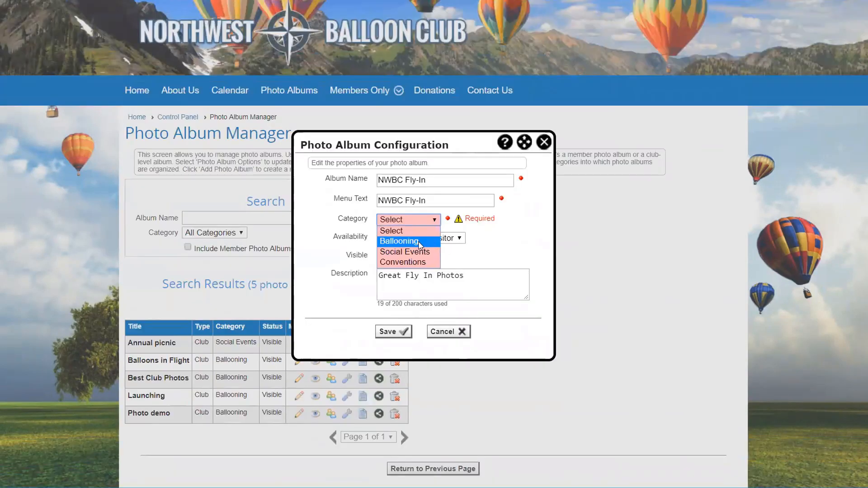
{"action": "left_click", "coordinate": [421, 254]}
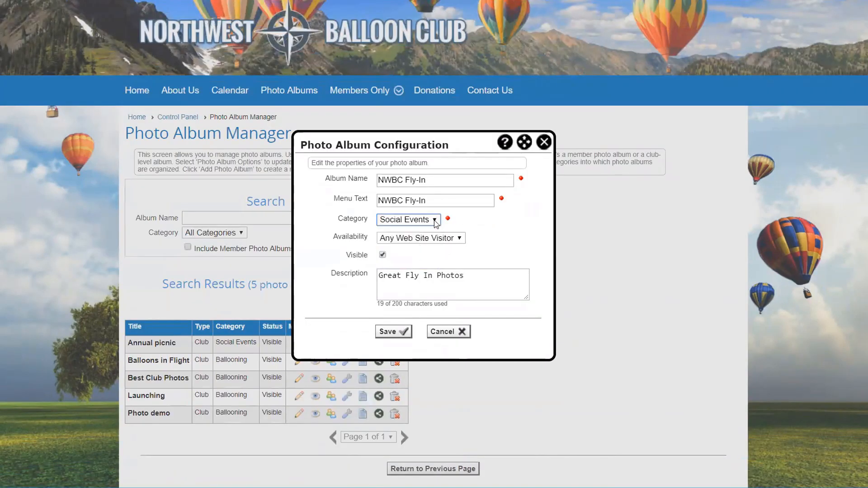
{"action": "left_click", "coordinate": [434, 221]}
{"action": "left_click", "coordinate": [400, 241]}
{"action": "left_click", "coordinate": [388, 332]}
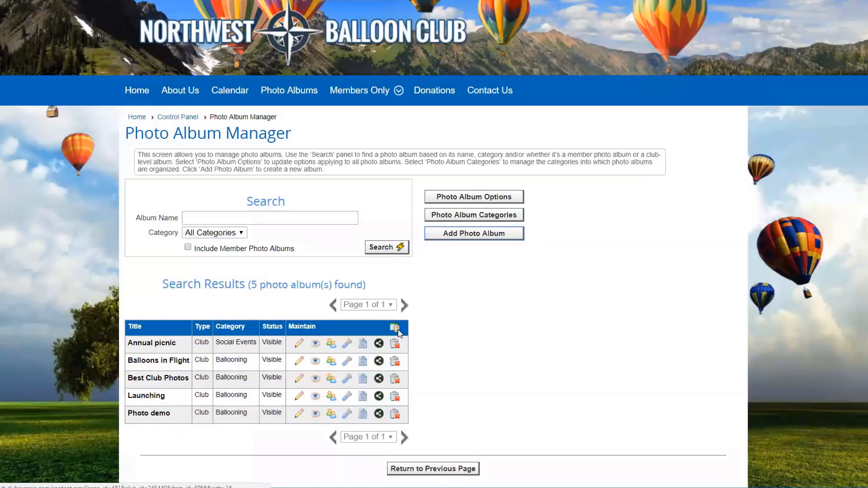
Step: Open the NWBC Fly-In album and search existing website photos for title 'ball'
{"action": "scroll", "coordinate": [531, 416], "scroll_direction": "down", "scroll_amount": 3}
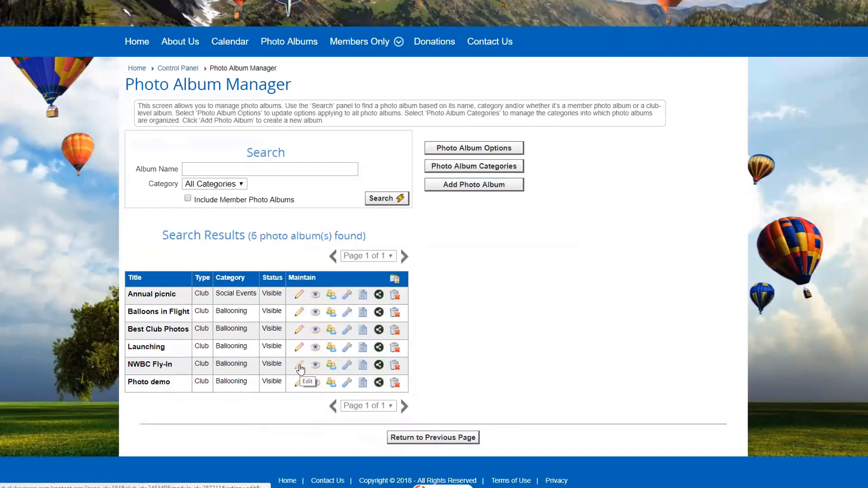
{"action": "left_click", "coordinate": [299, 366]}
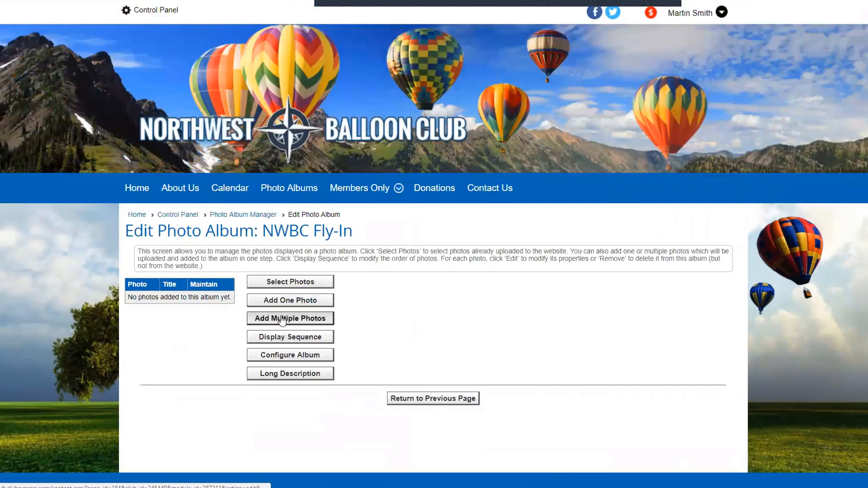
{"action": "left_click", "coordinate": [296, 282]}
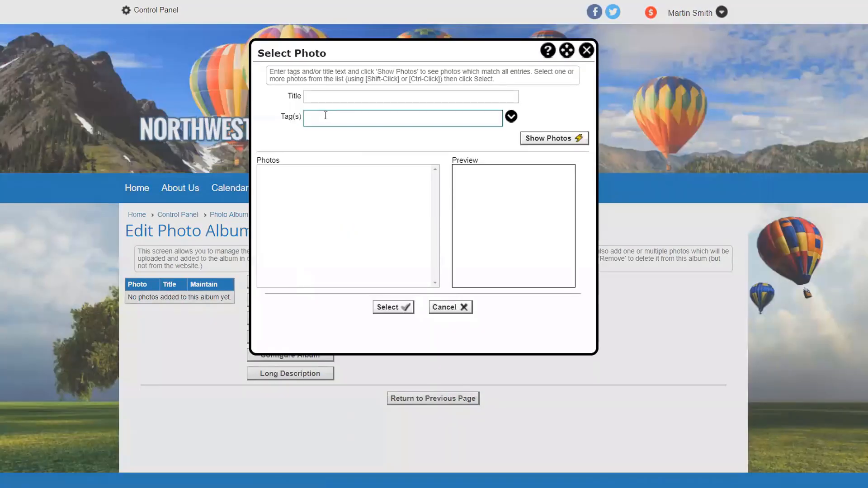
{"action": "left_click", "coordinate": [326, 95]}
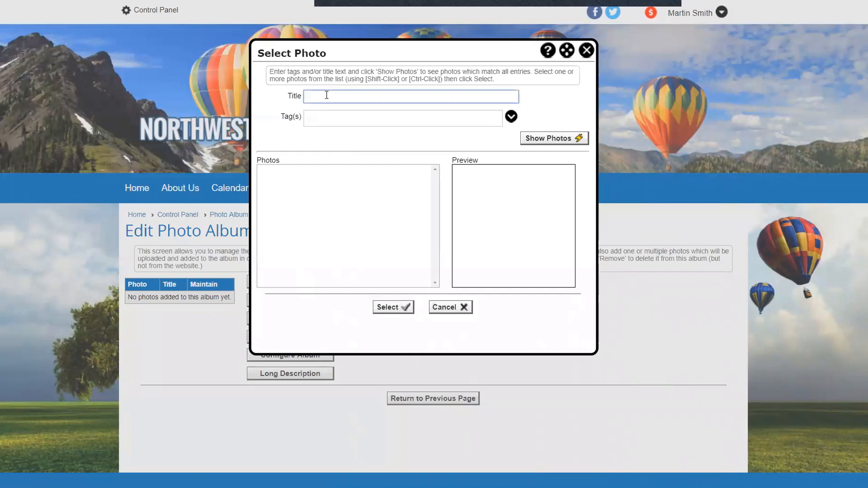
{"action": "type", "text": "ball"}
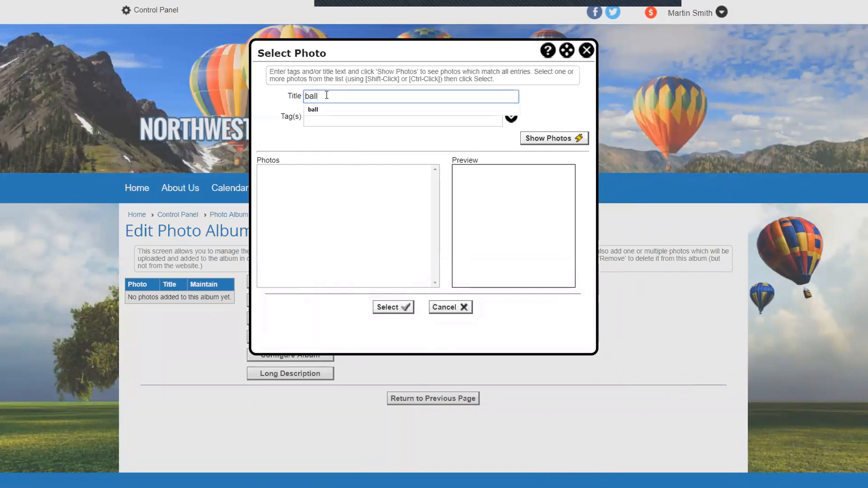
{"action": "left_click", "coordinate": [565, 139]}
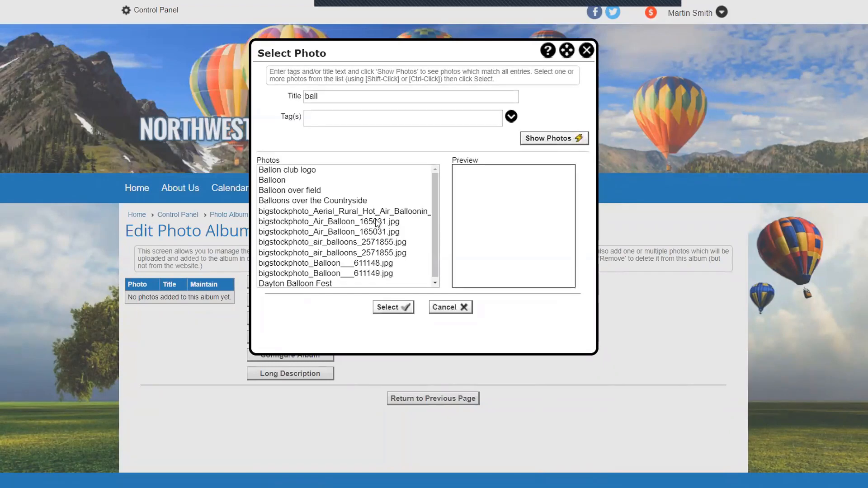
Step: Pick Balloon over field from the matches and add it to the album
{"action": "left_click", "coordinate": [292, 190]}
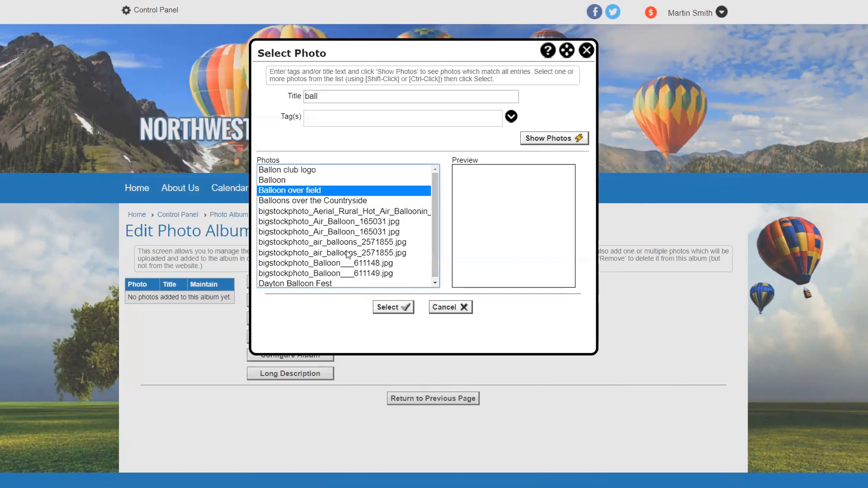
{"action": "left_click", "coordinate": [311, 231]}
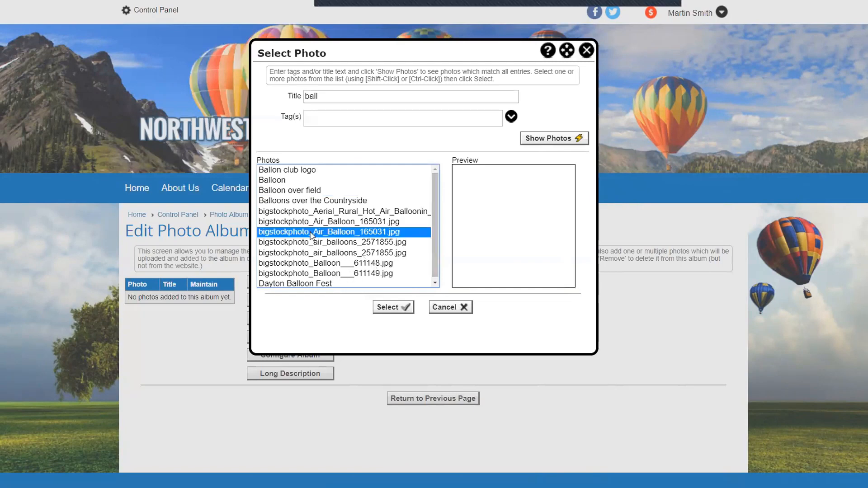
{"action": "left_click", "coordinate": [302, 282]}
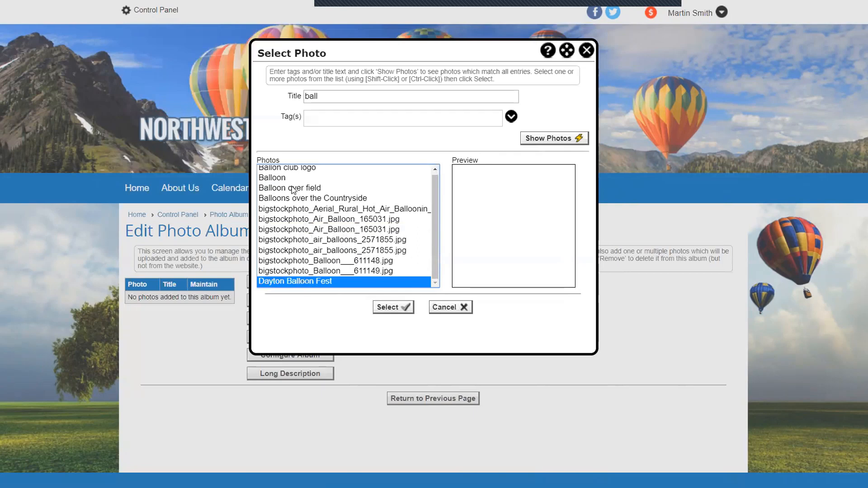
{"action": "left_click", "coordinate": [300, 240]}
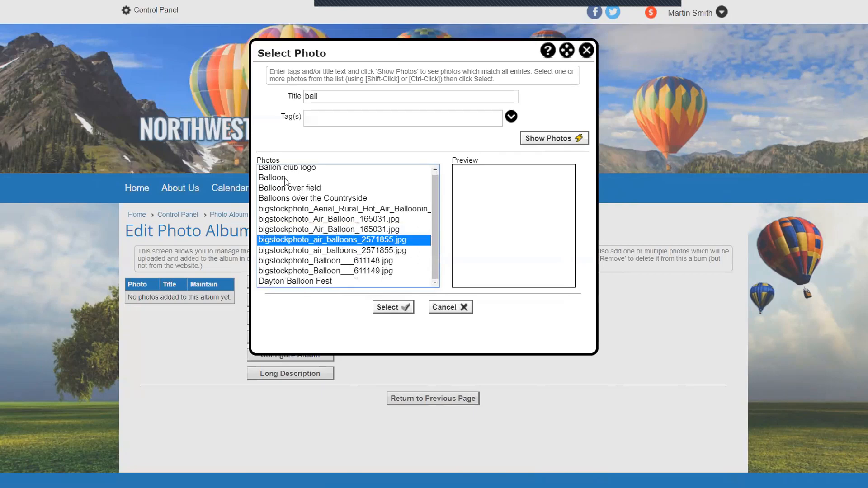
{"action": "left_click", "coordinate": [285, 178]}
{"action": "left_click", "coordinate": [285, 210]}
{"action": "left_click", "coordinate": [302, 240]}
{"action": "left_click", "coordinate": [292, 189]}
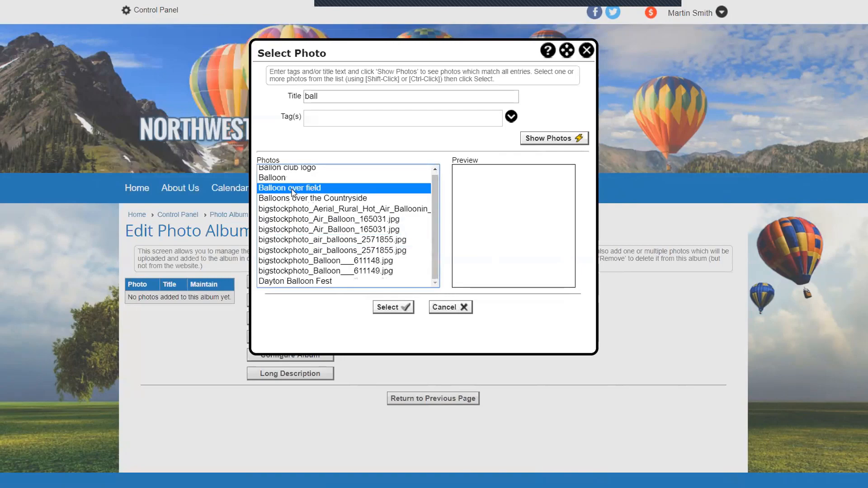
{"action": "left_click", "coordinate": [393, 308]}
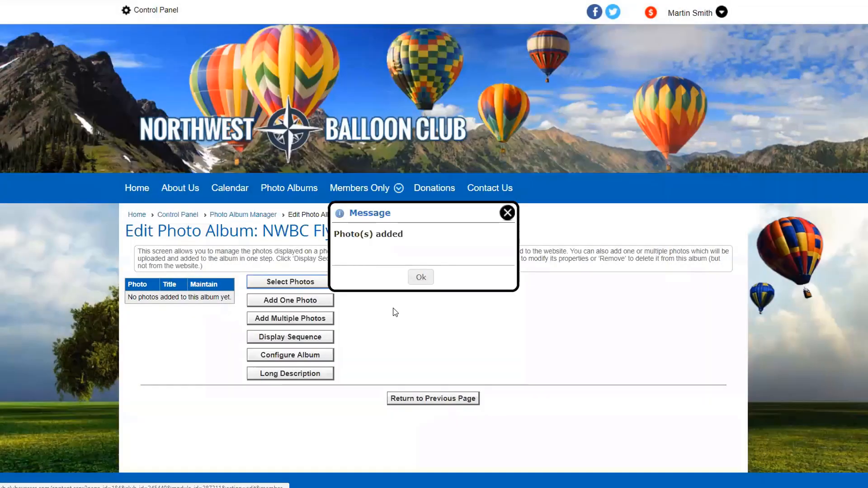
{"action": "left_click", "coordinate": [420, 277]}
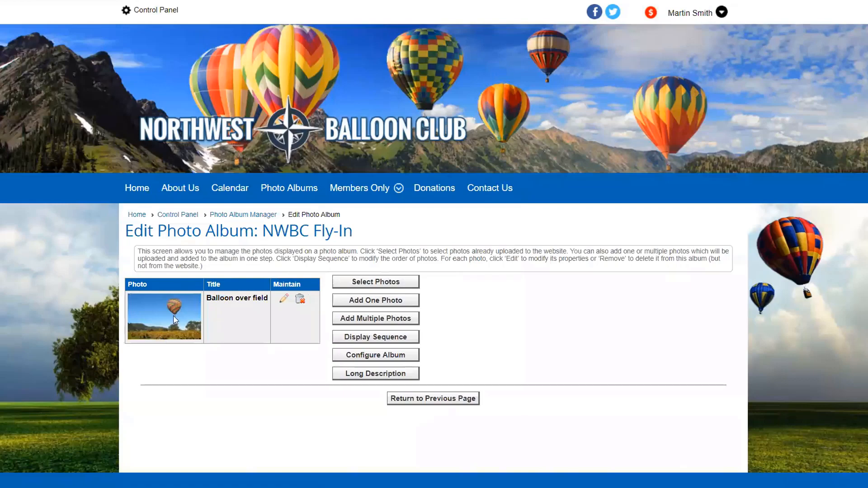
Step: Upload radial-balloon-1234.png, reflections.jpg, star-envelope.jpg and sunset.jpg together into the NWBC Fly-In album
{"action": "left_click", "coordinate": [361, 319]}
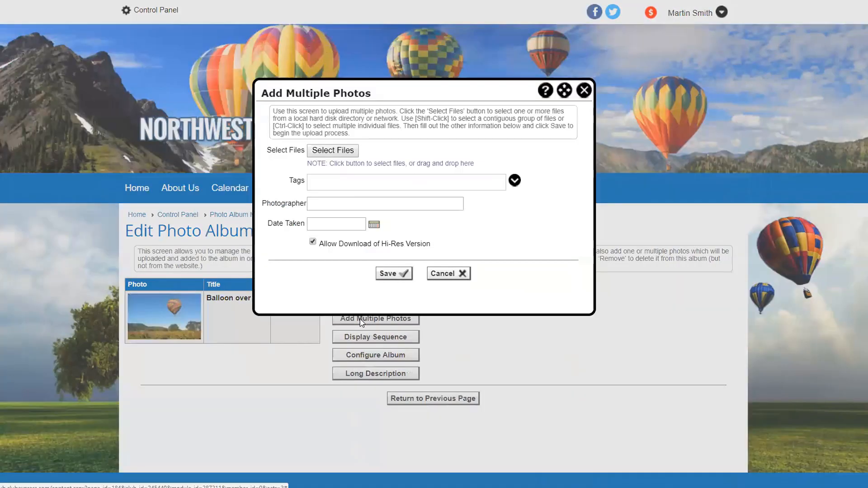
{"action": "left_click", "coordinate": [331, 154]}
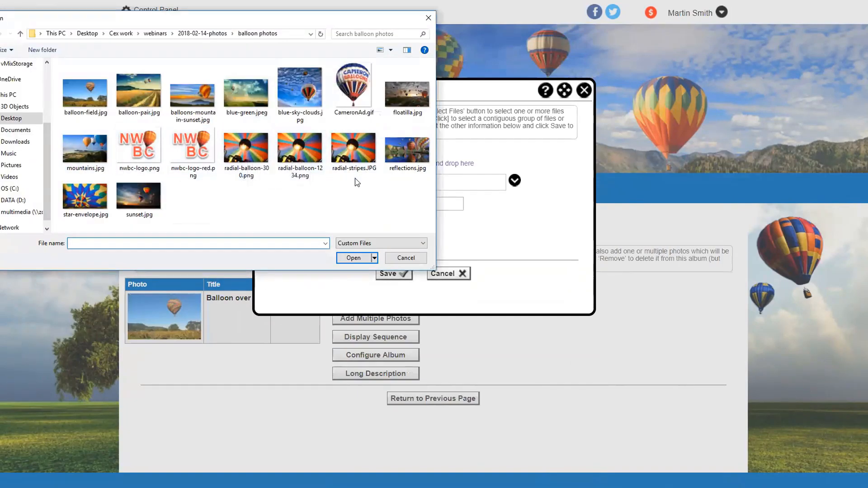
{"action": "left_click", "coordinate": [300, 149]}
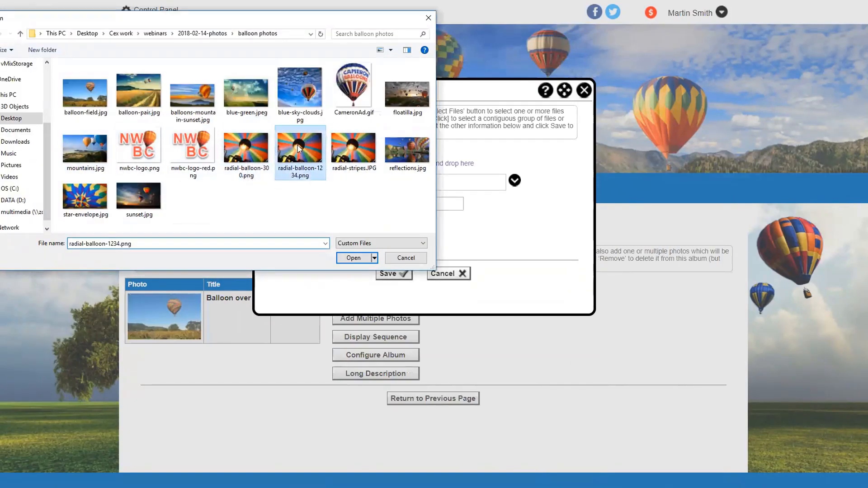
{"action": "left_click", "coordinate": [397, 149], "text": "ctrl"}
{"action": "left_click", "coordinate": [85, 196], "text": "ctrl"}
{"action": "left_click", "coordinate": [139, 195], "text": "ctrl"}
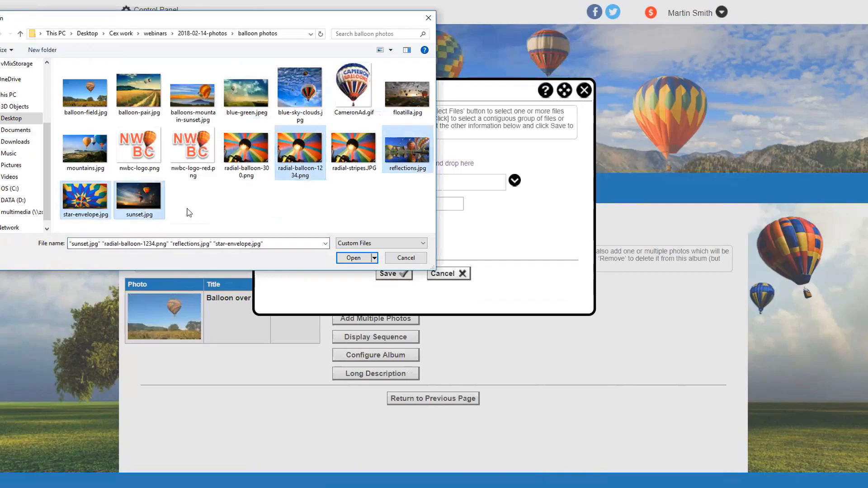
{"action": "left_click", "coordinate": [351, 258]}
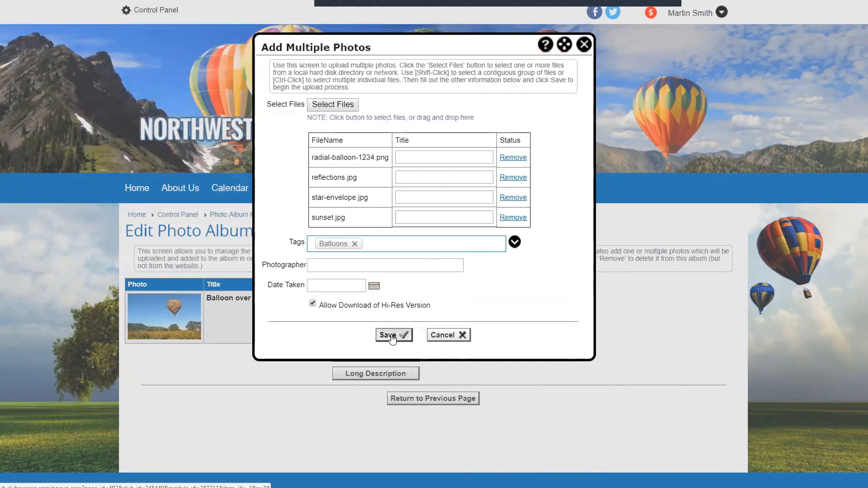
{"action": "left_click", "coordinate": [392, 335]}
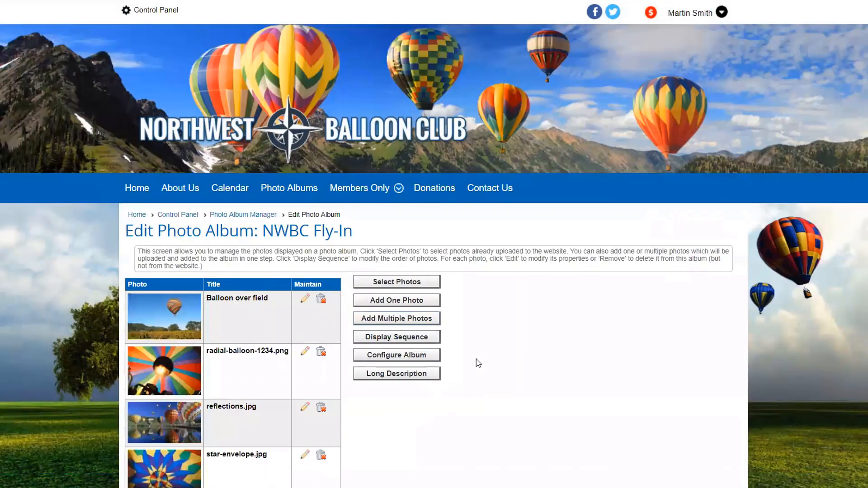
{"action": "scroll", "coordinate": [476, 359], "scroll_direction": "down", "scroll_amount": 2}
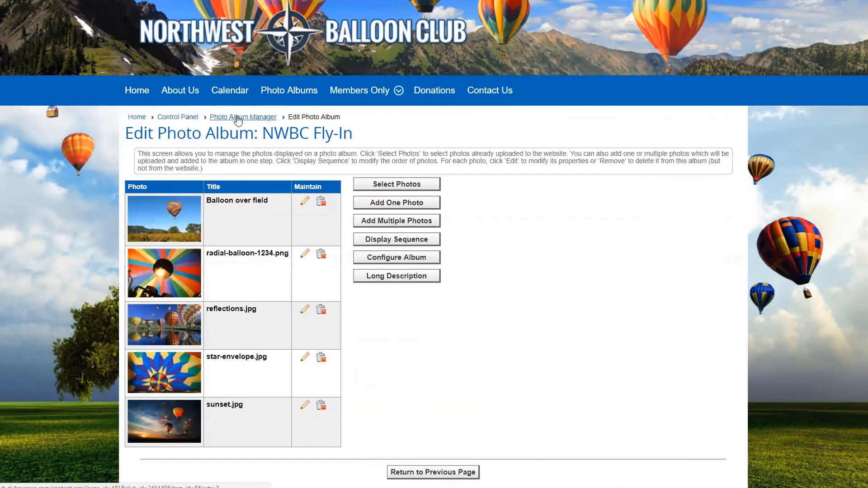
Step: Go to the public Photo Albums page and check that NWBC Fly-In lists 5 photos under Ballooning
{"action": "left_click", "coordinate": [296, 93]}
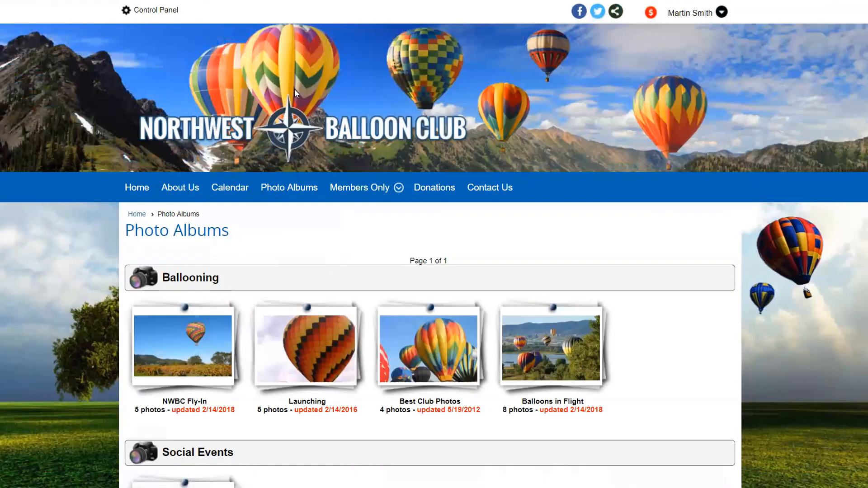
{"action": "scroll", "coordinate": [463, 231], "scroll_direction": "down", "scroll_amount": 5}
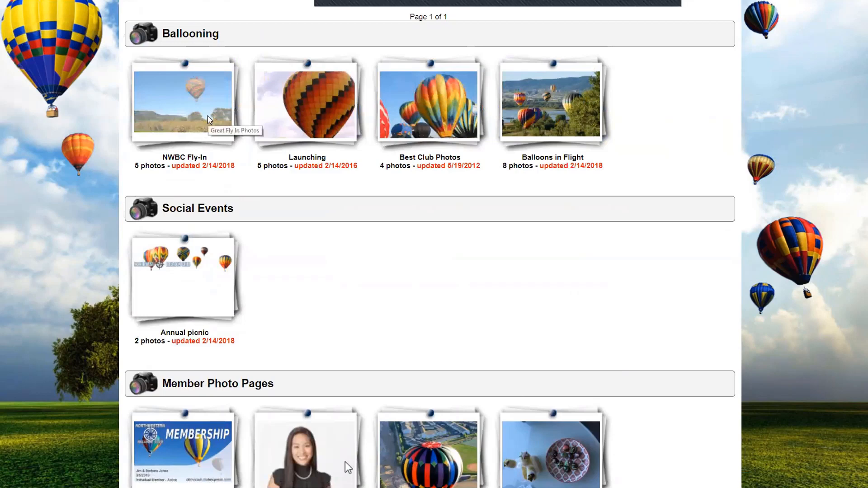
{"action": "scroll", "coordinate": [208, 115], "scroll_direction": "up", "scroll_amount": 1}
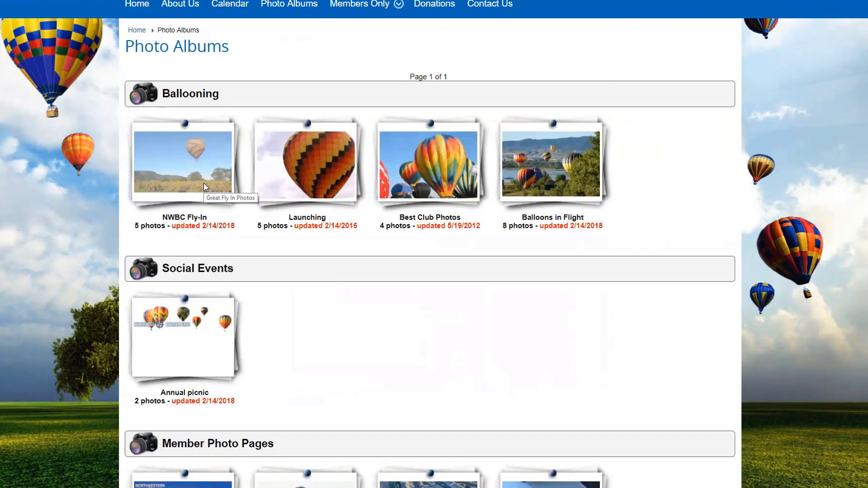
{"action": "scroll", "coordinate": [483, 259], "scroll_direction": "up", "scroll_amount": 2}
{"action": "scroll", "coordinate": [345, 424], "scroll_direction": "down", "scroll_amount": 3}
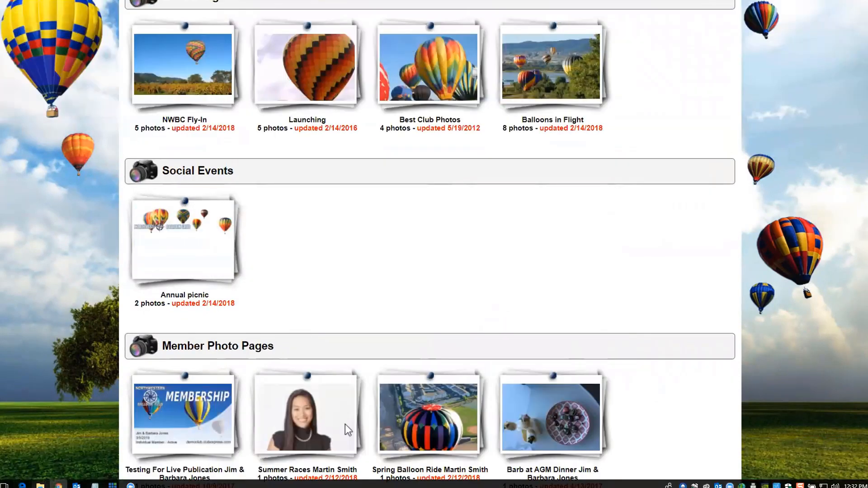
{"action": "mouse_move", "coordinate": [58, 485]}
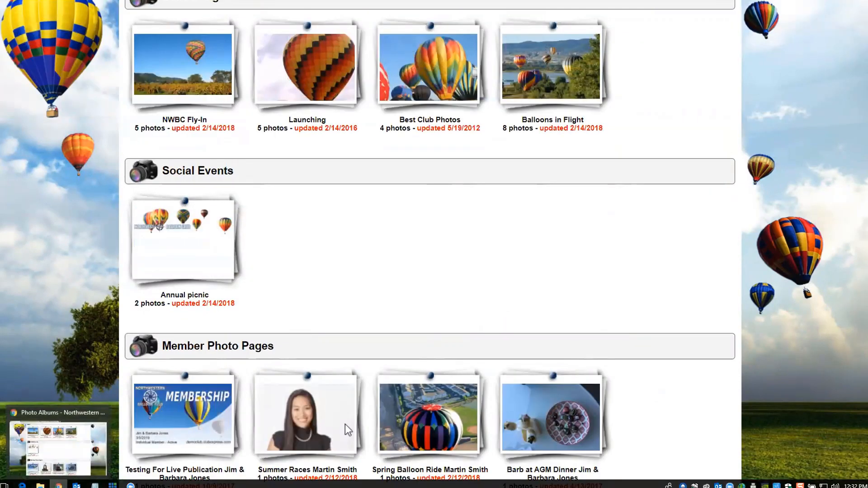
Step: In the other browser window, log out and sign back in as the member, declining the pending-balance payment
{"action": "left_click", "coordinate": [22, 485]}
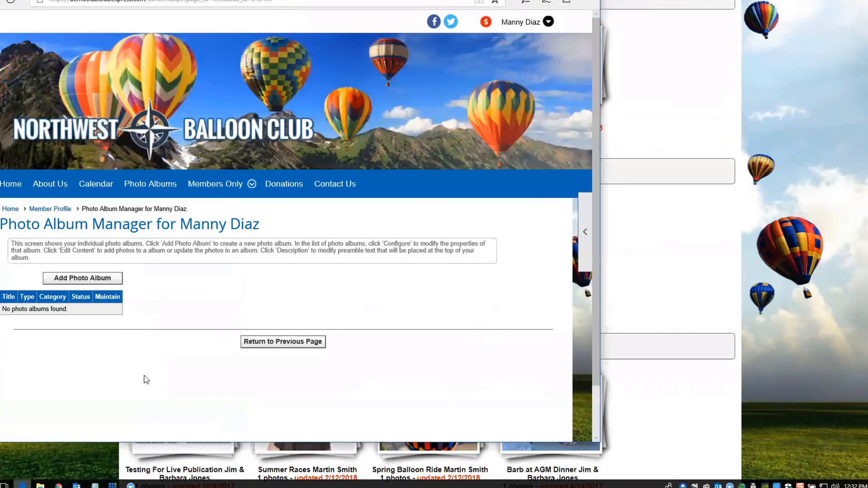
{"action": "left_click_drag", "start_coordinate": [280, 0], "coordinate": [438, 4]}
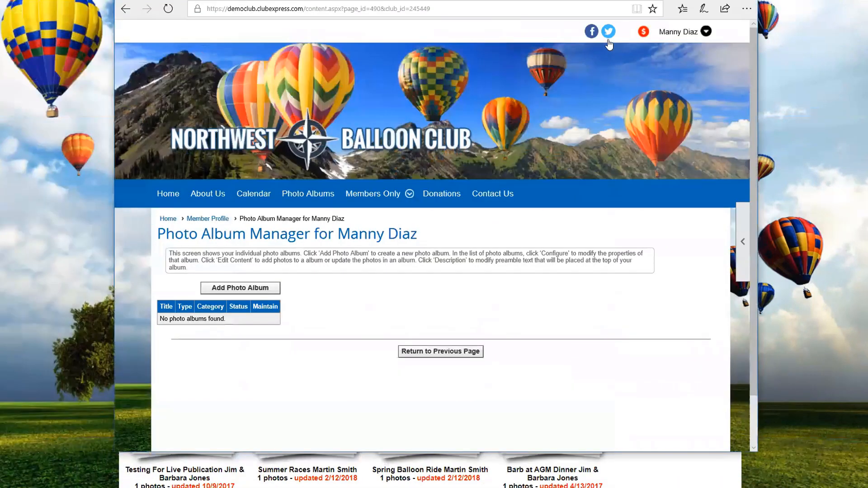
{"action": "left_click", "coordinate": [705, 31]}
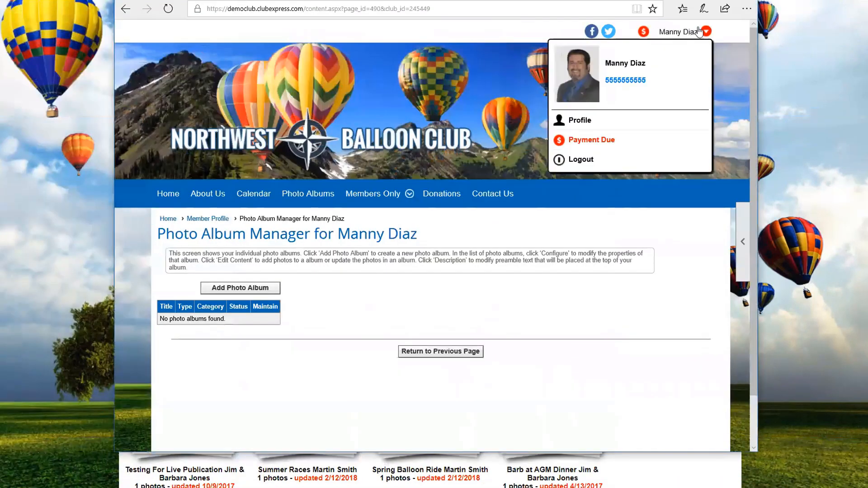
{"action": "left_click", "coordinate": [580, 160]}
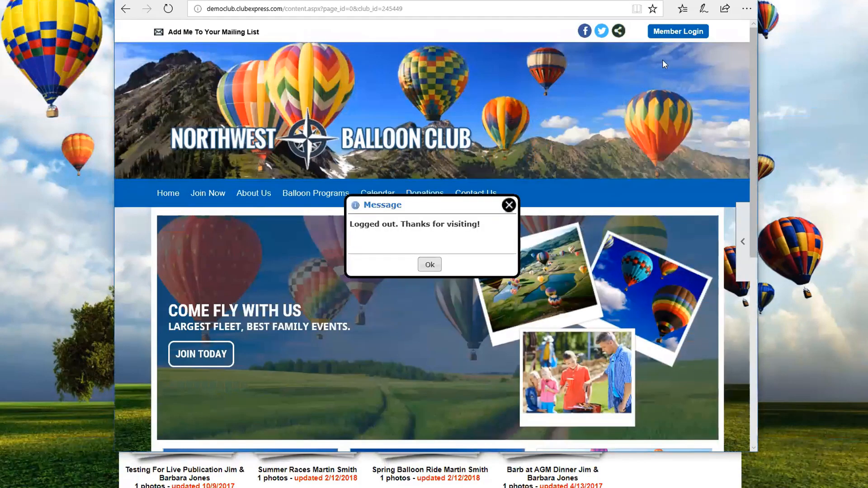
{"action": "left_click", "coordinate": [508, 206]}
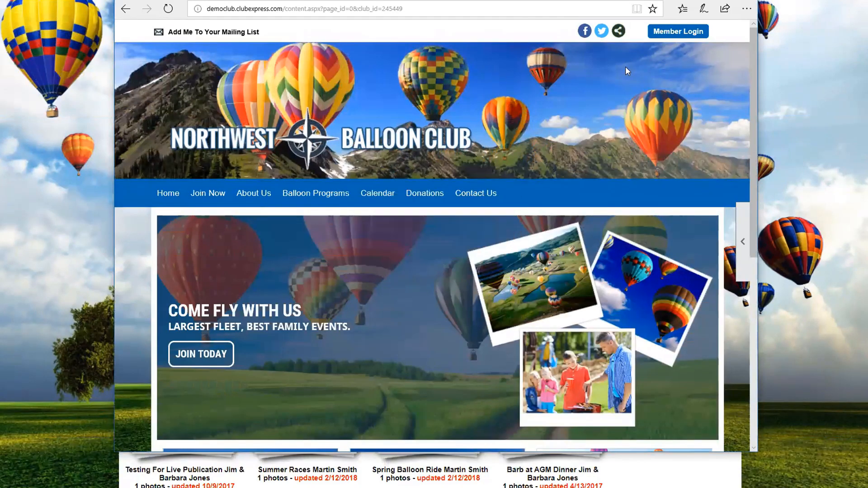
{"action": "left_click", "coordinate": [673, 32]}
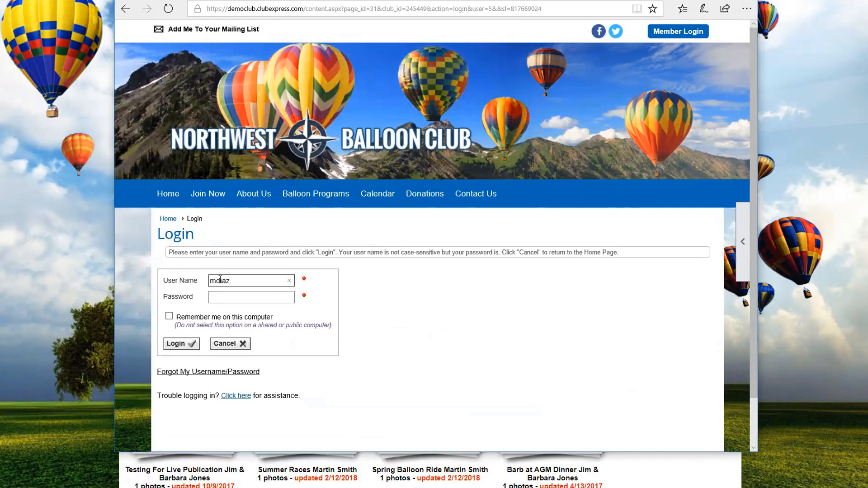
{"action": "left_click", "coordinate": [183, 344]}
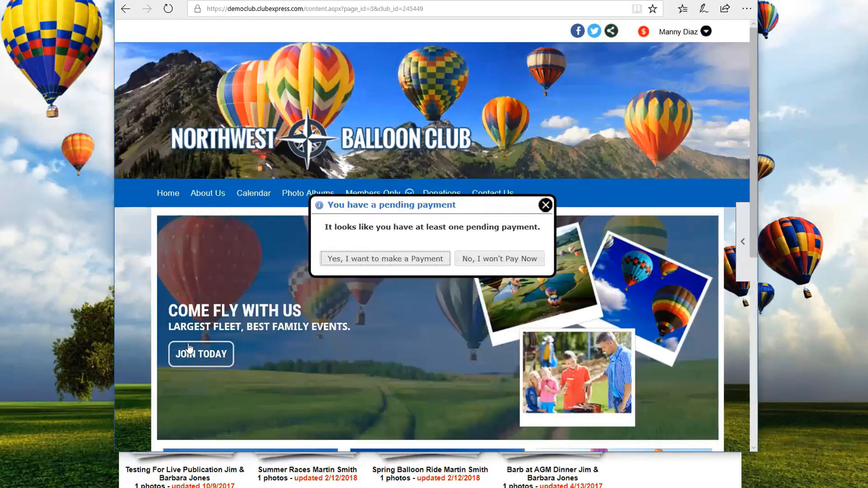
{"action": "left_click", "coordinate": [506, 262]}
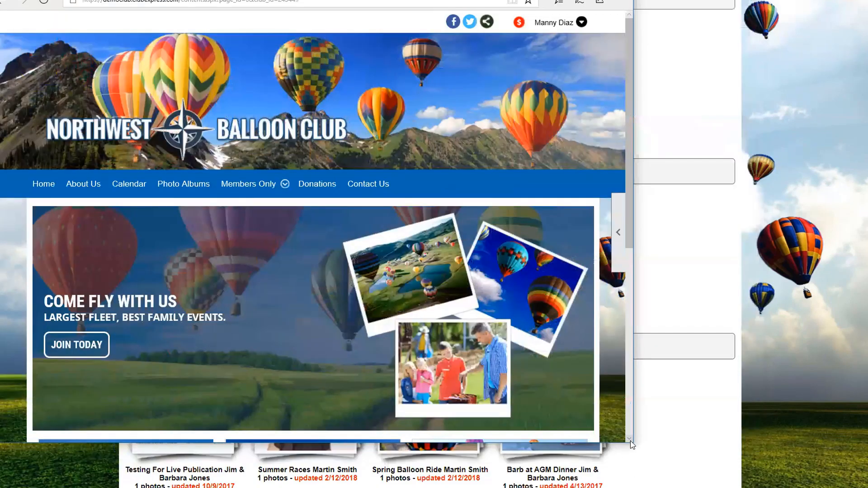
Step: Maximize the browser and go from the member's profile to their Photo Albums manager
{"action": "left_click_drag", "start_coordinate": [630, 441], "coordinate": [866, 485]}
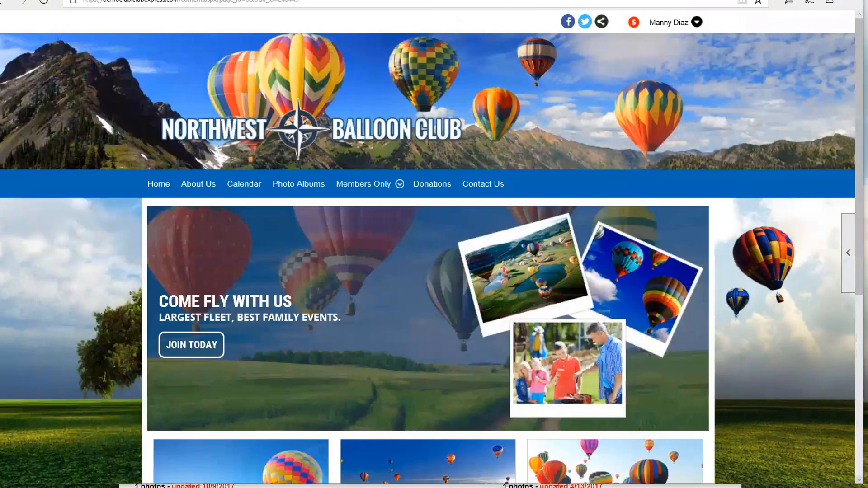
{"action": "left_click", "coordinate": [697, 23]}
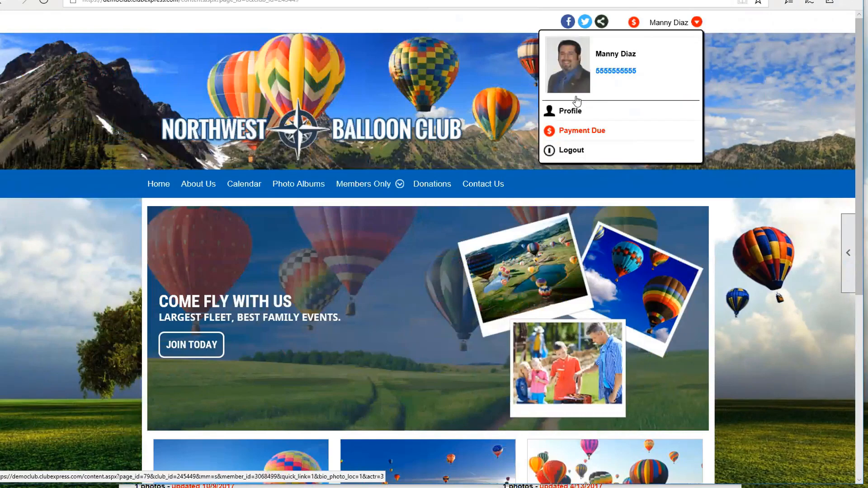
{"action": "left_click", "coordinate": [568, 114]}
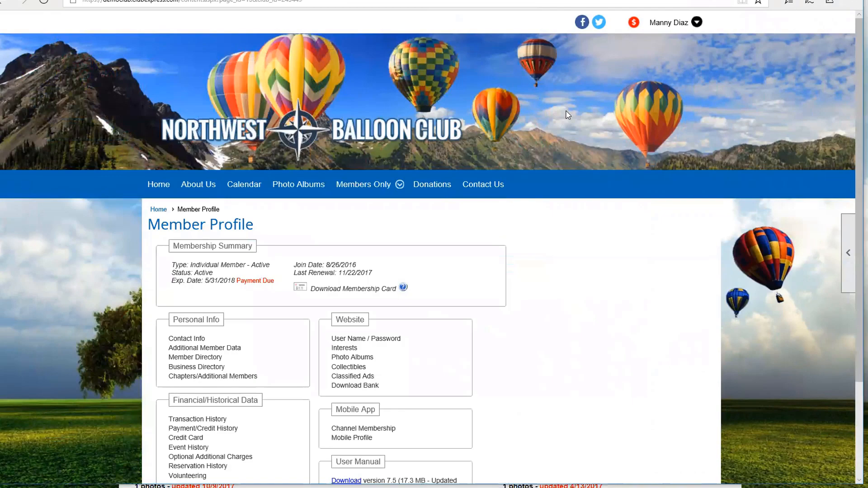
{"action": "scroll", "coordinate": [538, 356], "scroll_direction": "down", "scroll_amount": 3}
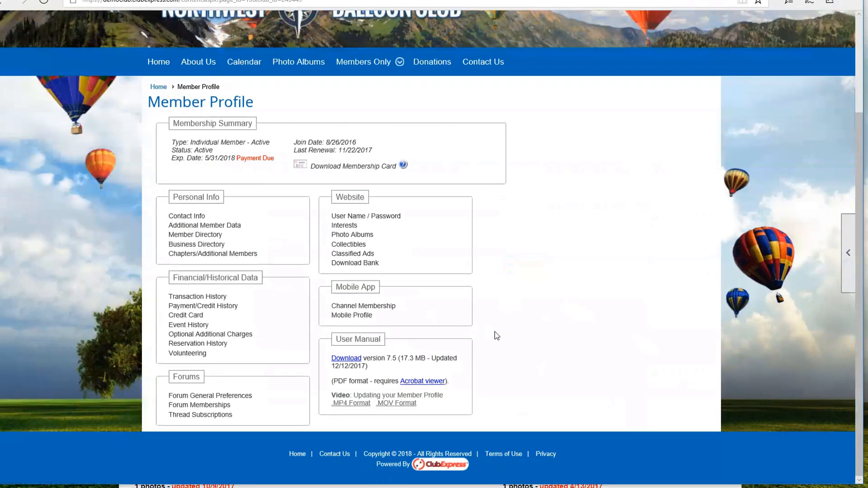
{"action": "scroll", "coordinate": [494, 330], "scroll_direction": "up", "scroll_amount": 2}
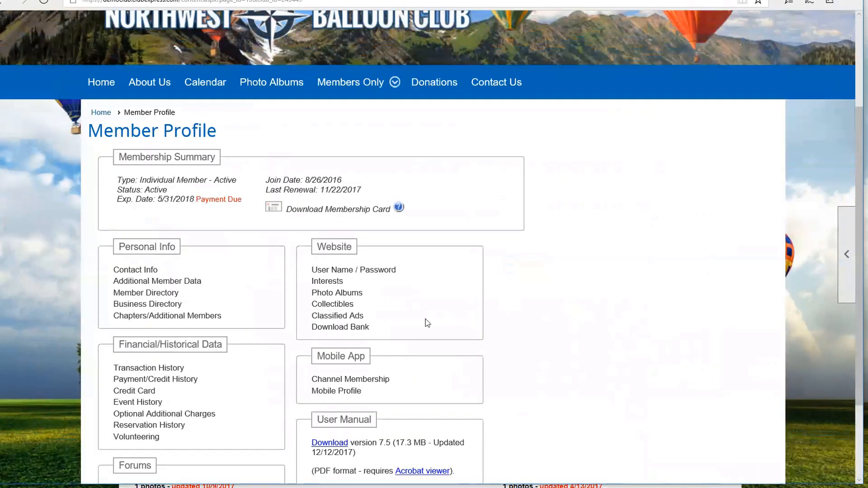
{"action": "left_click", "coordinate": [337, 293]}
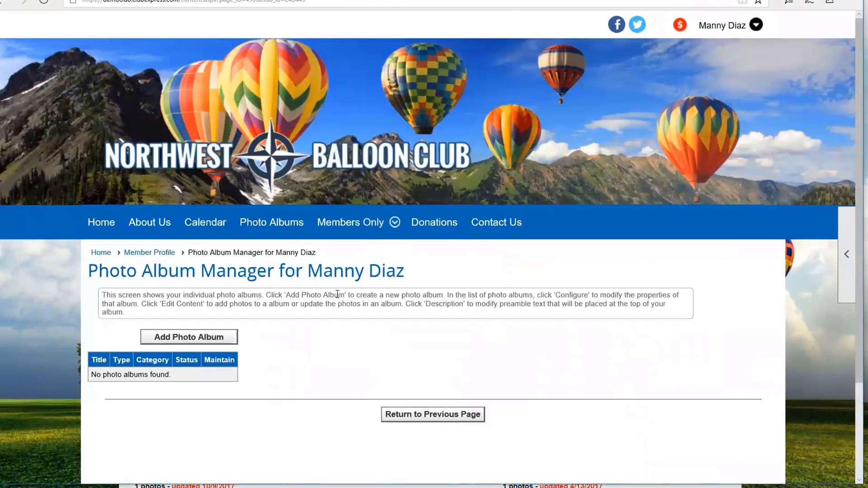
Step: Create a new member photo album named for the member, with description 'My balloon photos'
{"action": "left_click", "coordinate": [182, 339]}
{"action": "type", "text": "Manny's Photos"}
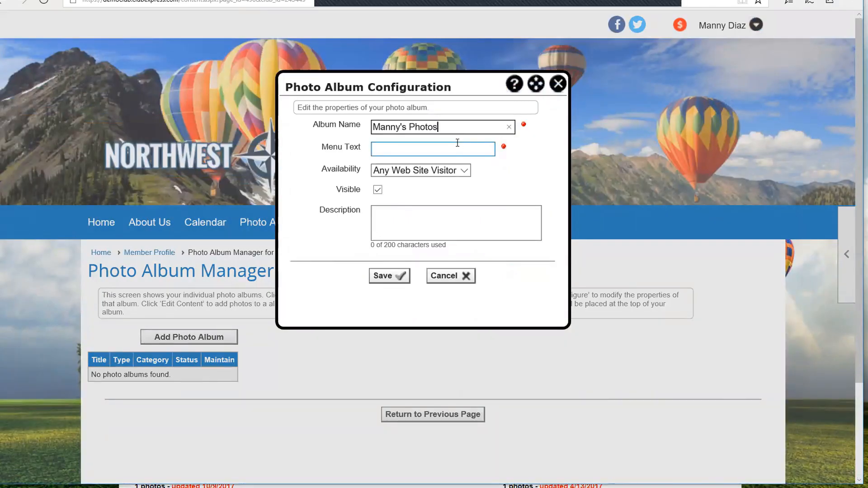
{"action": "left_click", "coordinate": [401, 128]}
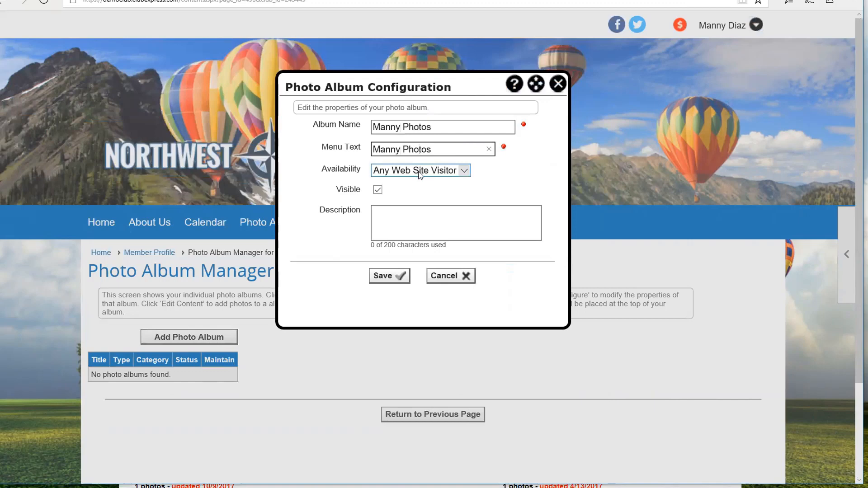
{"action": "left_click", "coordinate": [393, 218]}
{"action": "type", "text": "My balloon photos"}
{"action": "left_click", "coordinate": [382, 276]}
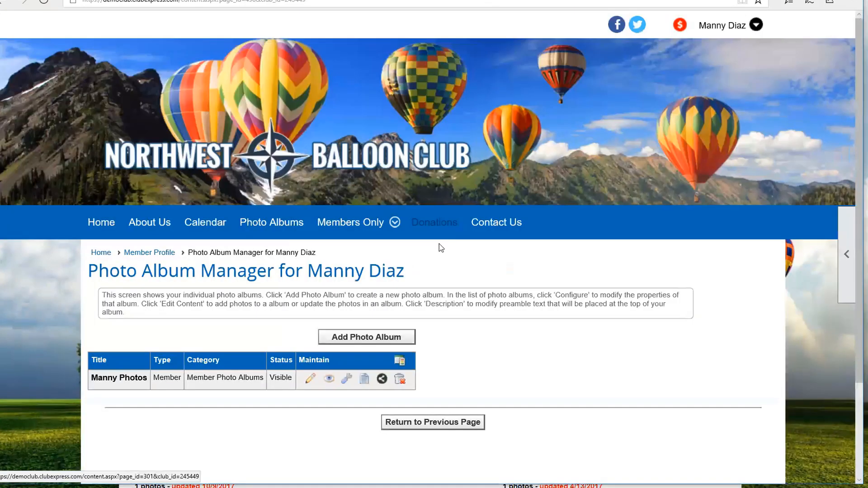
Step: Upload floatilla.jpg and mountains.jpg into the new album
{"action": "scroll", "coordinate": [485, 333], "scroll_direction": "down", "scroll_amount": 3}
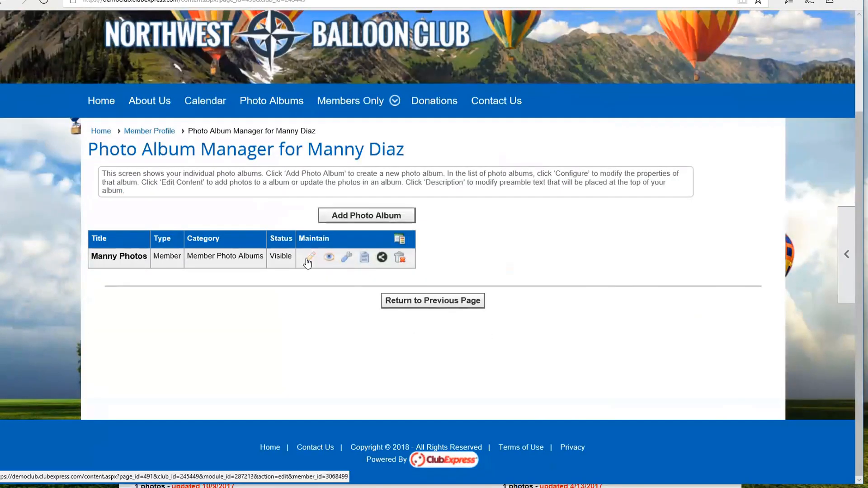
{"action": "left_click", "coordinate": [306, 259]}
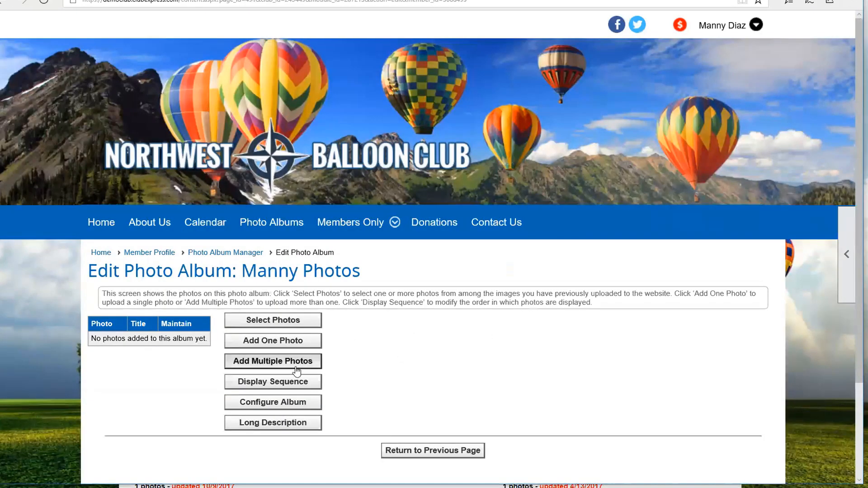
{"action": "left_click", "coordinate": [292, 368]}
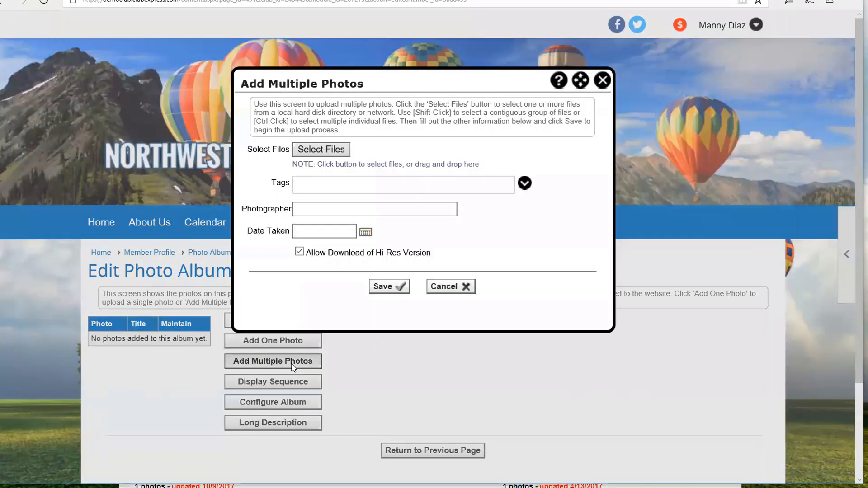
{"action": "left_click", "coordinate": [342, 153]}
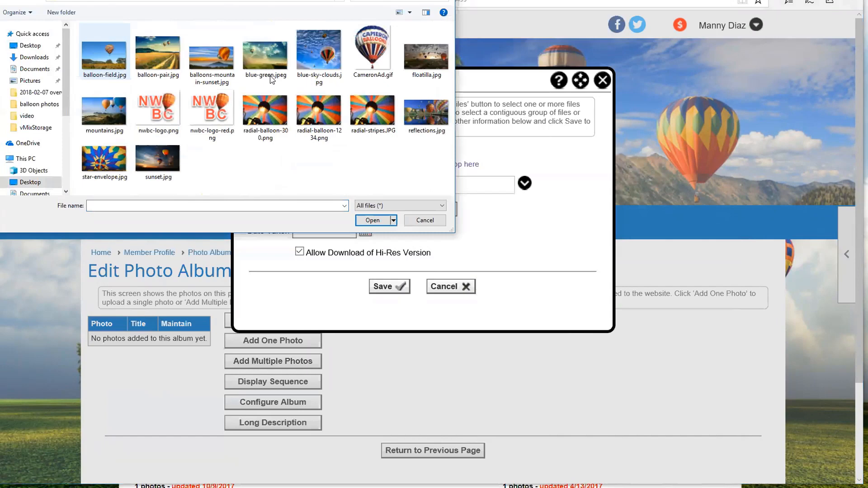
{"action": "left_click", "coordinate": [416, 67]}
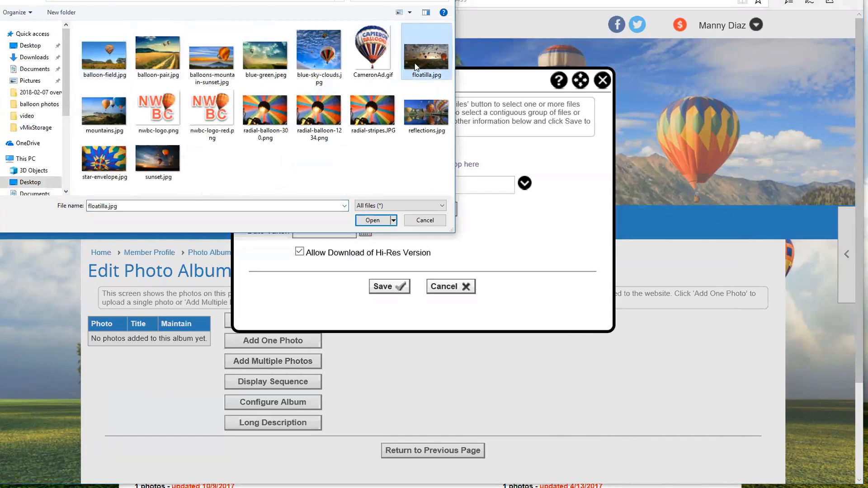
{"action": "left_click", "coordinate": [110, 112], "text": "ctrl"}
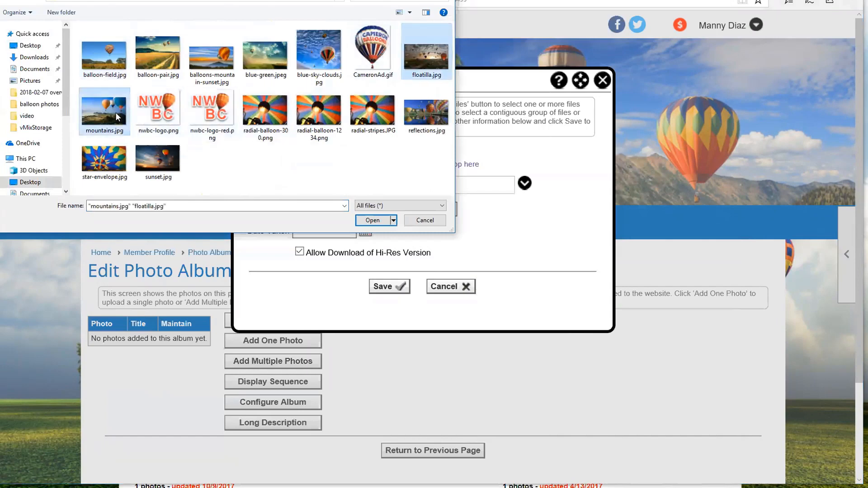
{"action": "left_click", "coordinate": [381, 221]}
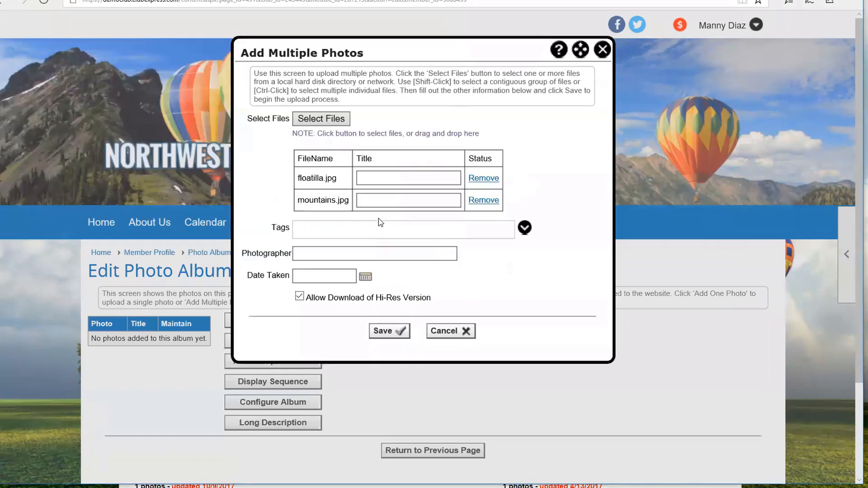
{"action": "left_click", "coordinate": [391, 330]}
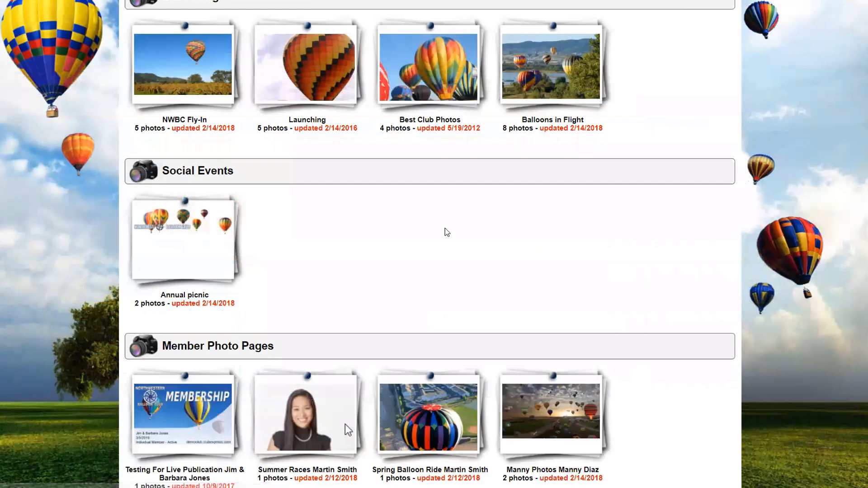
{"action": "scroll", "coordinate": [713, 316], "scroll_direction": "down", "scroll_amount": 3}
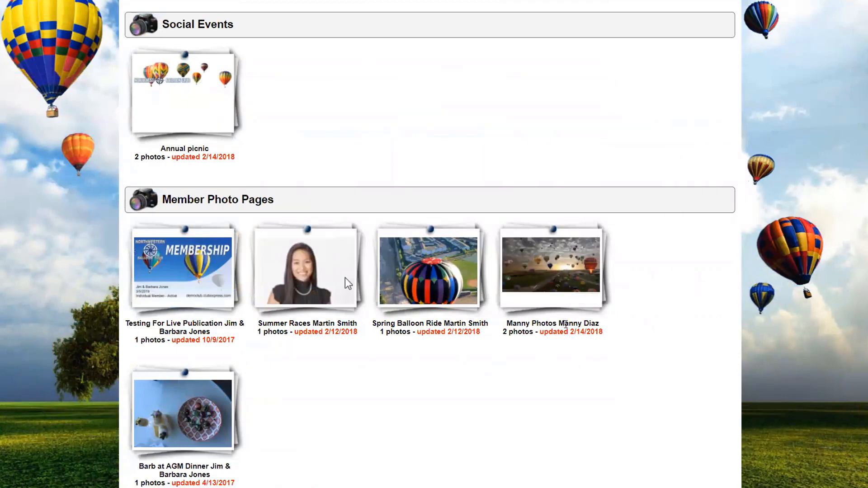
{"action": "scroll", "coordinate": [329, 380], "scroll_direction": "up", "scroll_amount": 1}
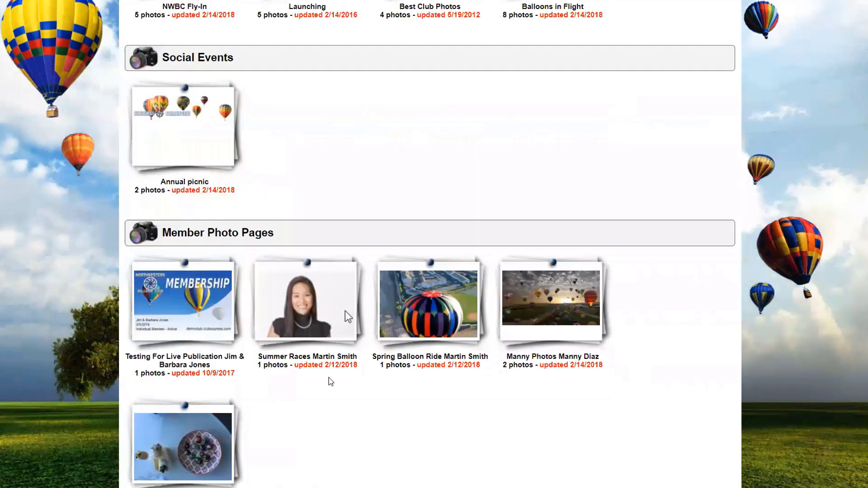
{"action": "scroll", "coordinate": [329, 378], "scroll_direction": "up", "scroll_amount": 7}
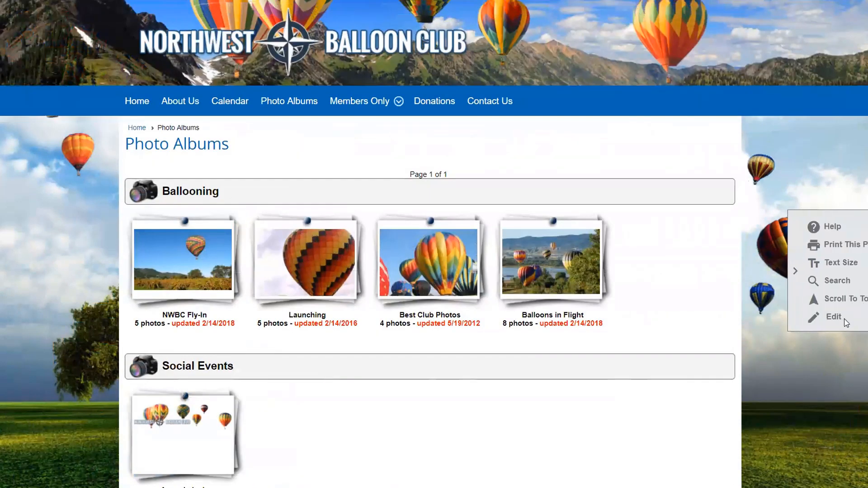
Step: Open Photo Album Options from the page's Edit panel and keep member albums displayed at Bottom
{"action": "left_click", "coordinate": [836, 319]}
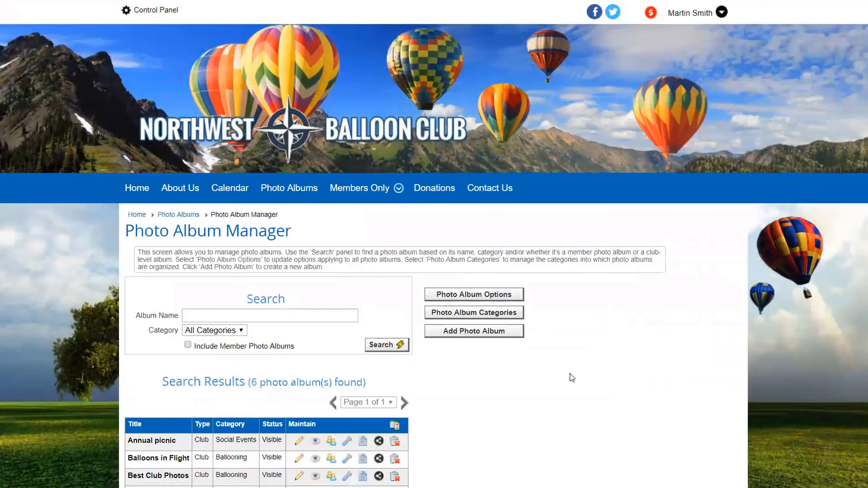
{"action": "scroll", "coordinate": [572, 378], "scroll_direction": "down", "scroll_amount": 3}
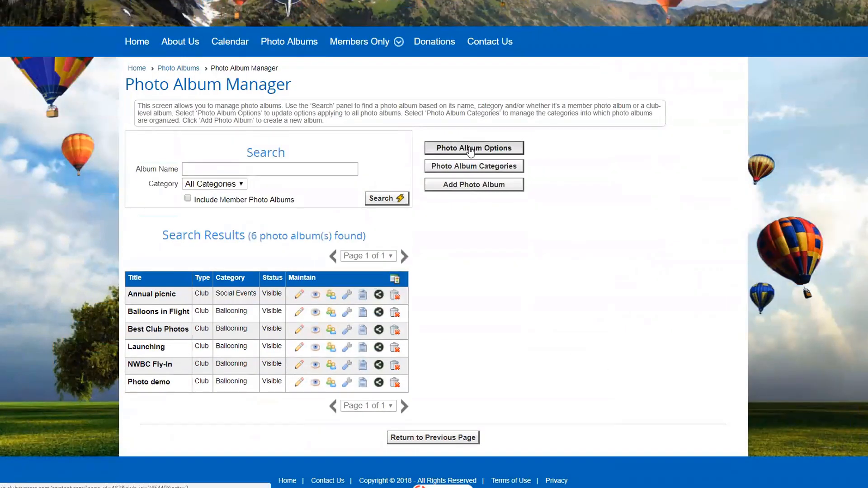
{"action": "left_click", "coordinate": [470, 149]}
{"action": "scroll", "coordinate": [521, 314], "scroll_direction": "down", "scroll_amount": 3}
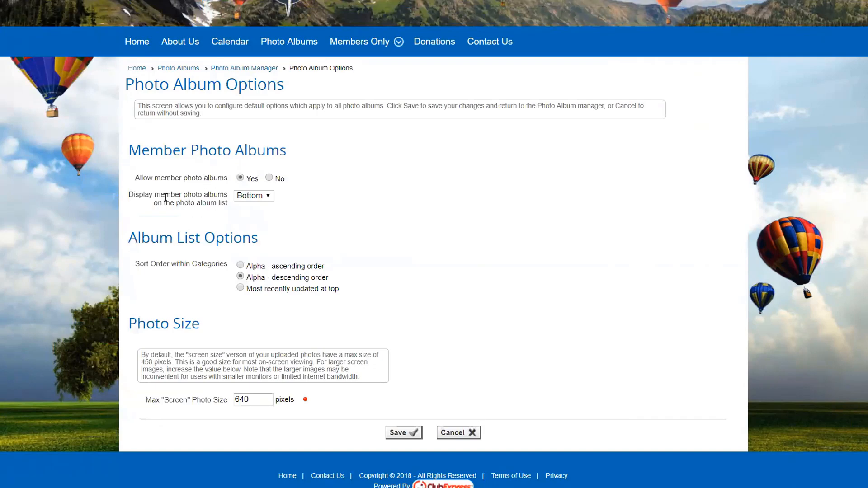
{"action": "left_click", "coordinate": [268, 196]}
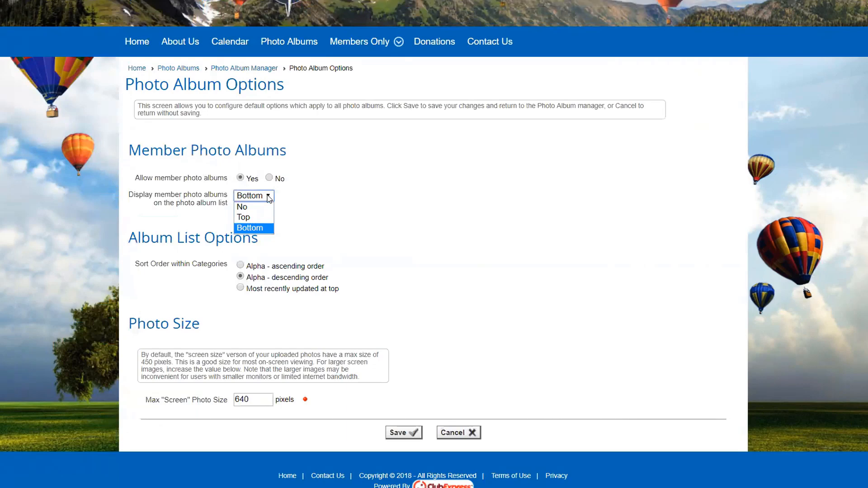
{"action": "left_click", "coordinate": [293, 211]}
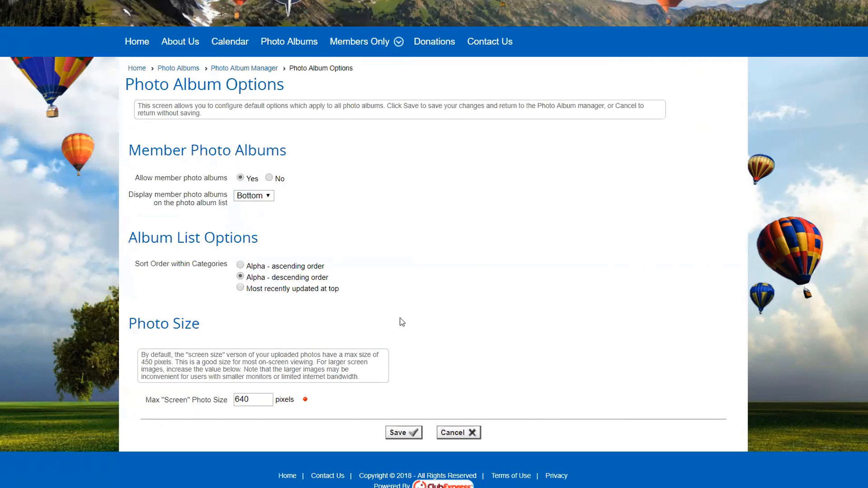
{"action": "scroll", "coordinate": [414, 321], "scroll_direction": "down", "scroll_amount": 1}
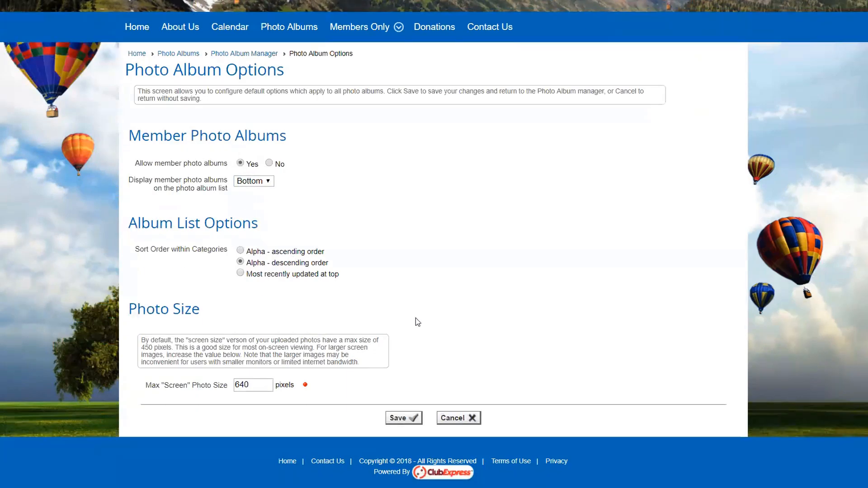
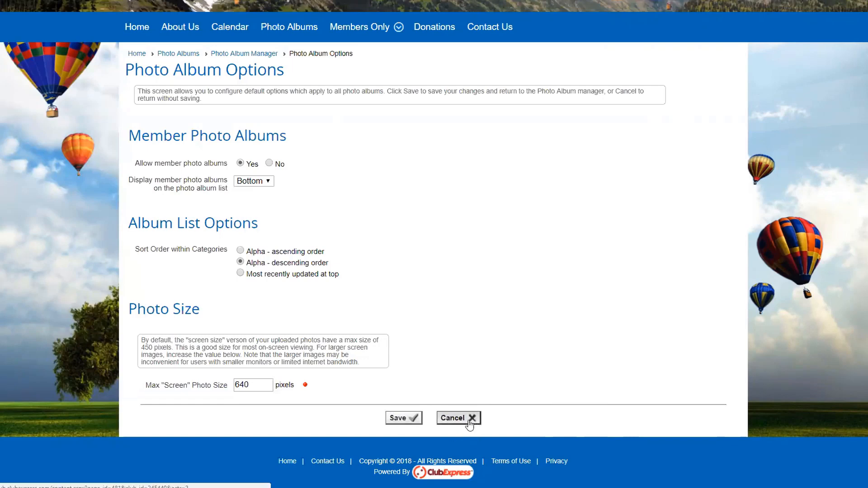
Step: Cancel Photo Album Options unsaved and return to the top of the Photo Album Manager's six albums
{"action": "left_click", "coordinate": [448, 418]}
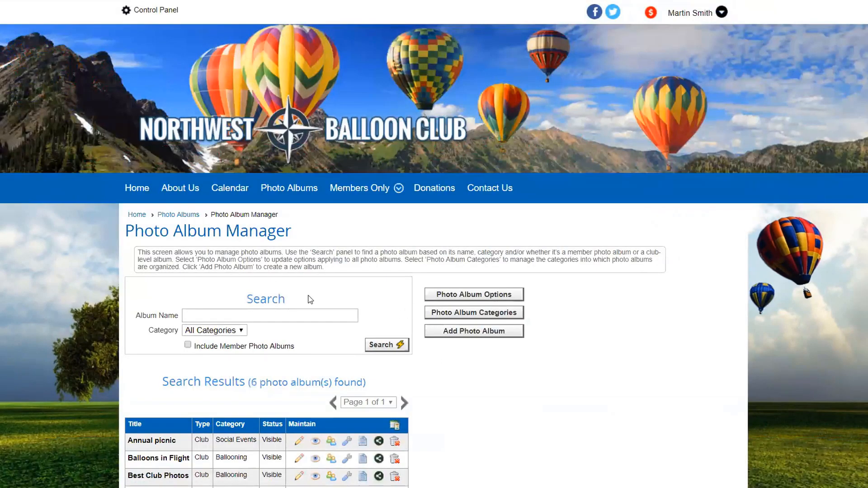
{"action": "scroll", "coordinate": [311, 297], "scroll_direction": "down", "scroll_amount": 2}
{"action": "scroll", "coordinate": [313, 298], "scroll_direction": "up", "scroll_amount": 1}
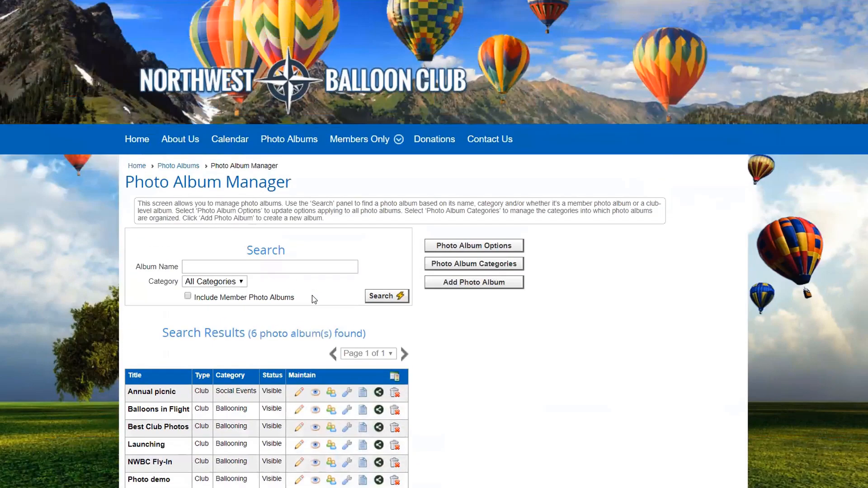
{"action": "scroll", "coordinate": [166, 151], "scroll_direction": "up", "scroll_amount": 1}
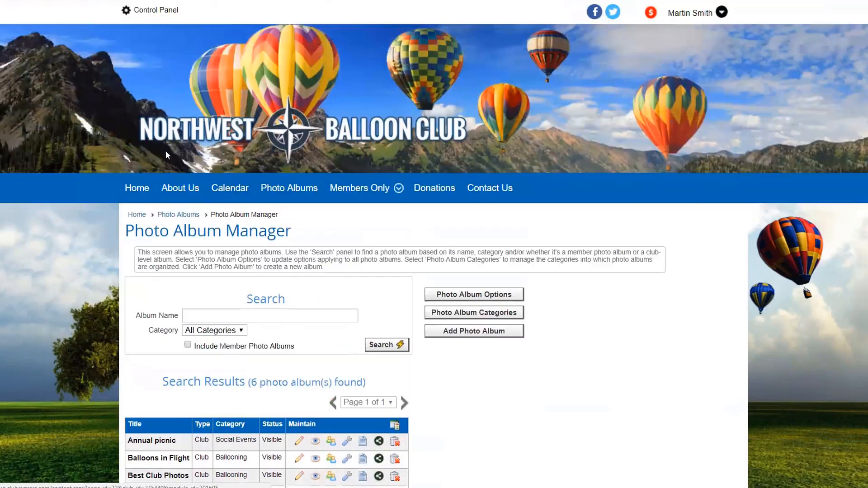
Step: Go through Control Panel to Website > Custom Pages and edit the content of 0004 - Demo Photos
{"action": "left_click", "coordinate": [157, 11]}
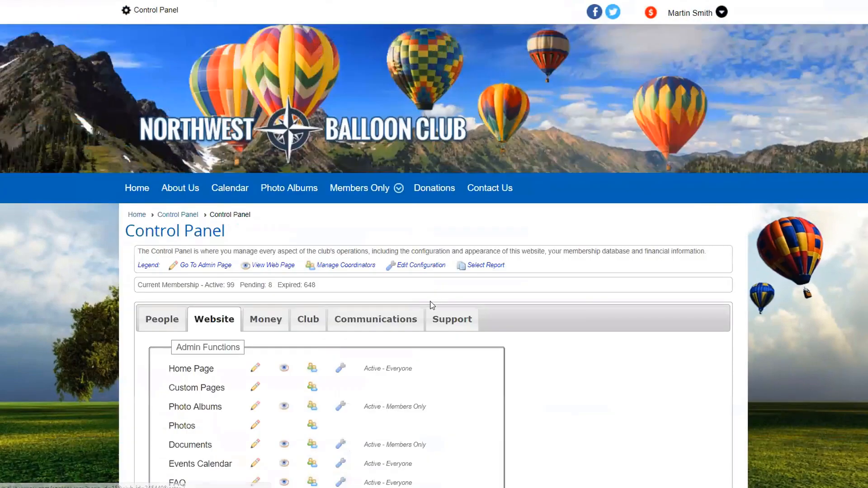
{"action": "scroll", "coordinate": [324, 332], "scroll_direction": "down", "scroll_amount": 2}
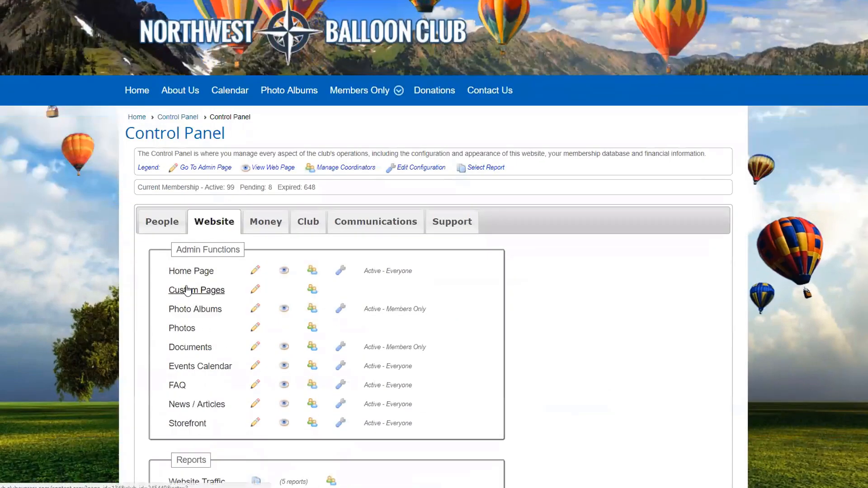
{"action": "left_click", "coordinate": [188, 289]}
{"action": "left_click", "coordinate": [362, 352]}
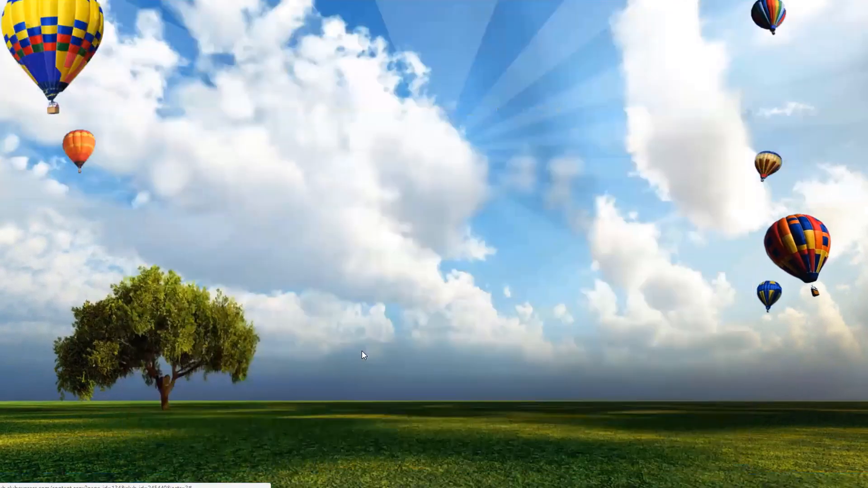
{"action": "scroll", "coordinate": [568, 329], "scroll_direction": "down", "scroll_amount": 5}
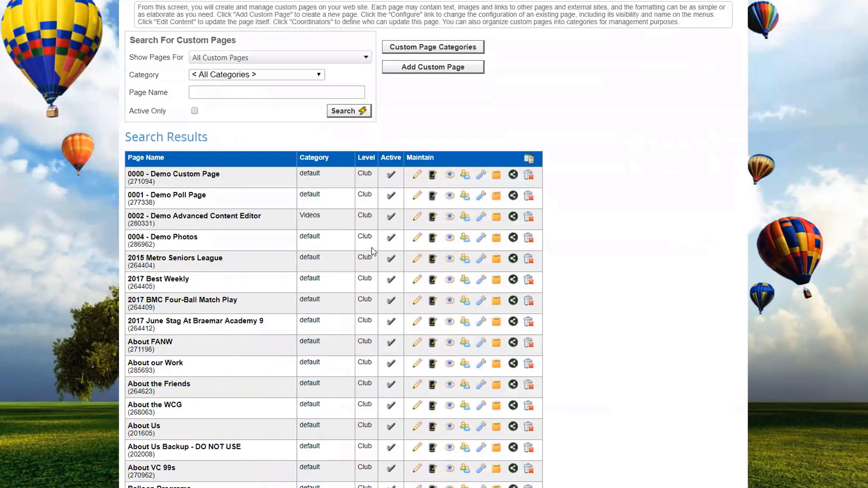
{"action": "left_click", "coordinate": [417, 241]}
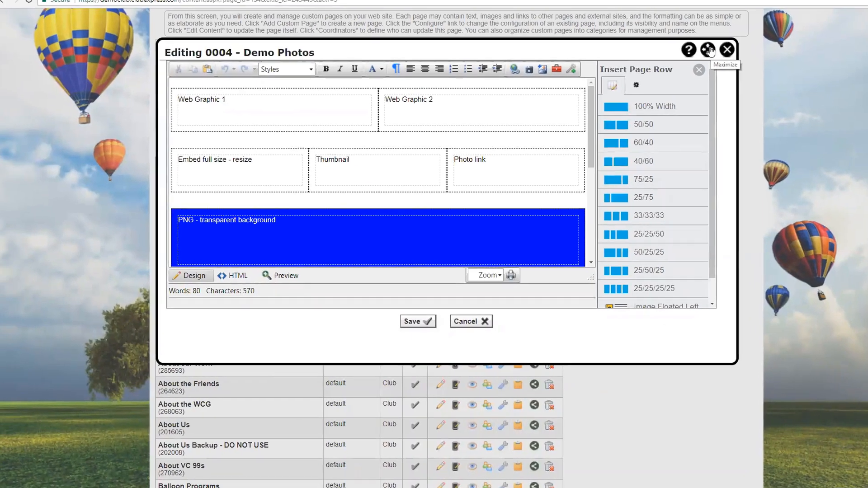
Step: Maximize the page editor and add an empty line below the Web Graphic row
{"action": "left_click", "coordinate": [711, 51]}
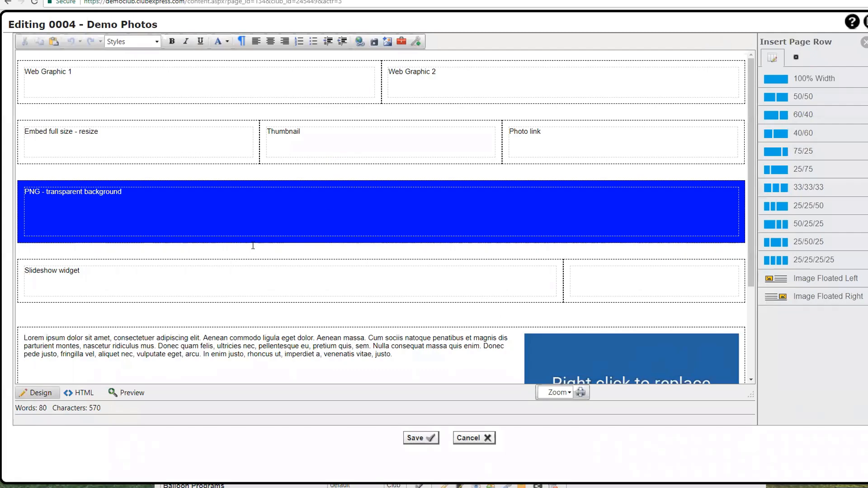
{"action": "left_click", "coordinate": [101, 89]}
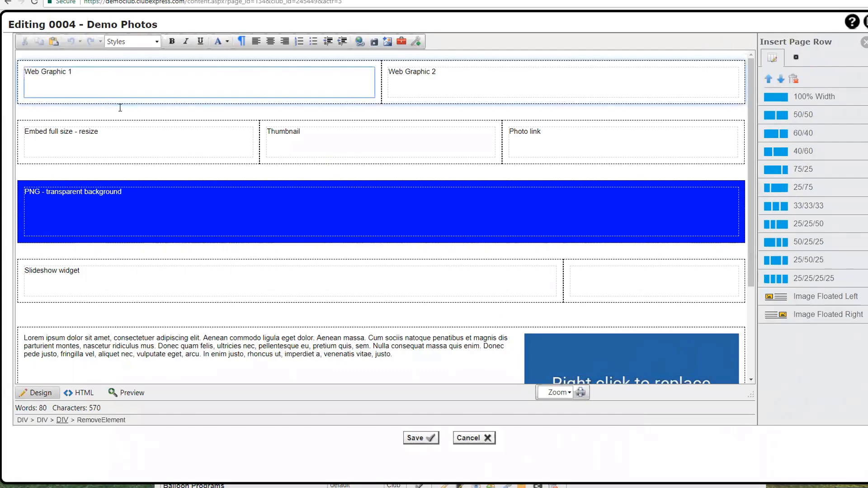
{"action": "left_click", "coordinate": [98, 110]}
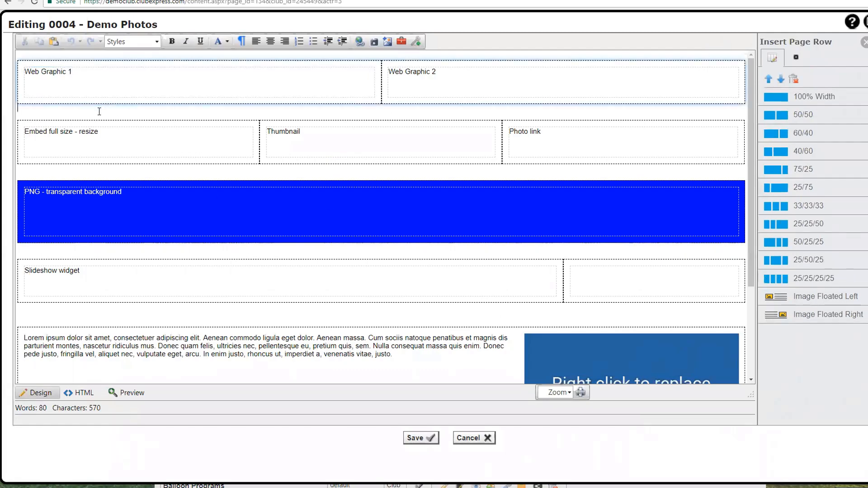
{"action": "key", "text": "Return"}
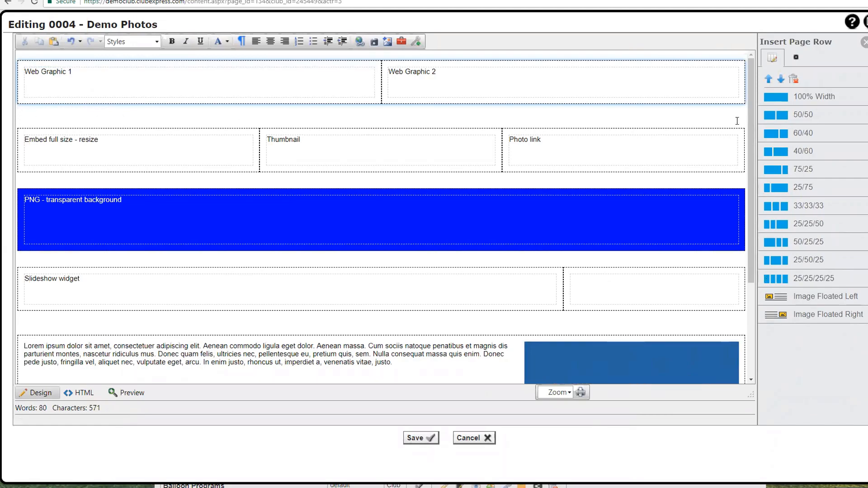
Step: Insert a trial 60/40 two-column row, then delete it again, leaving the caret after Web Graphic 1
{"action": "left_click", "coordinate": [802, 134]}
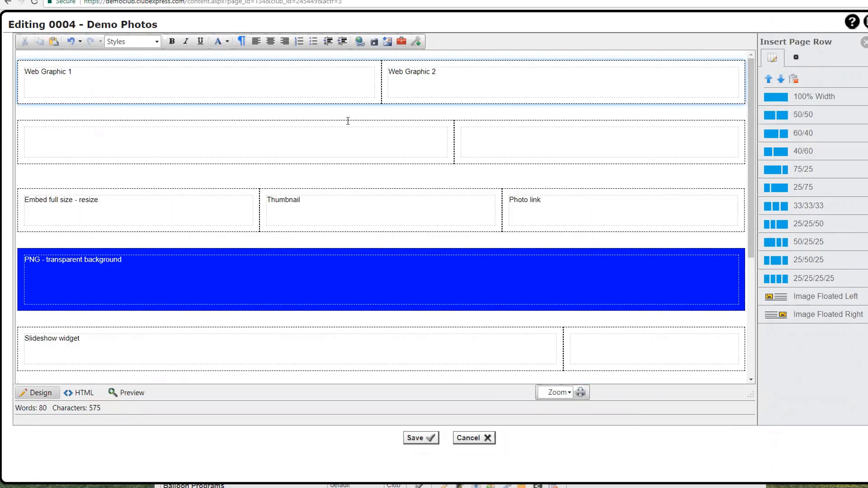
{"action": "left_click", "coordinate": [534, 140]}
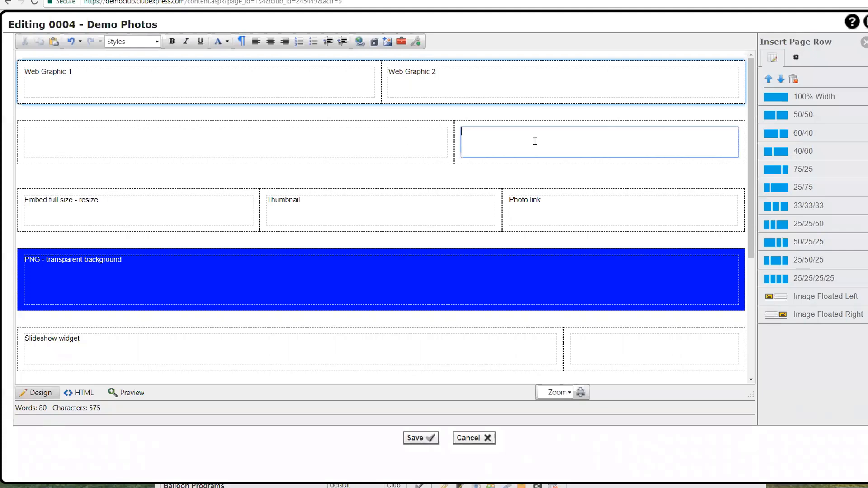
{"action": "left_click", "coordinate": [348, 144]}
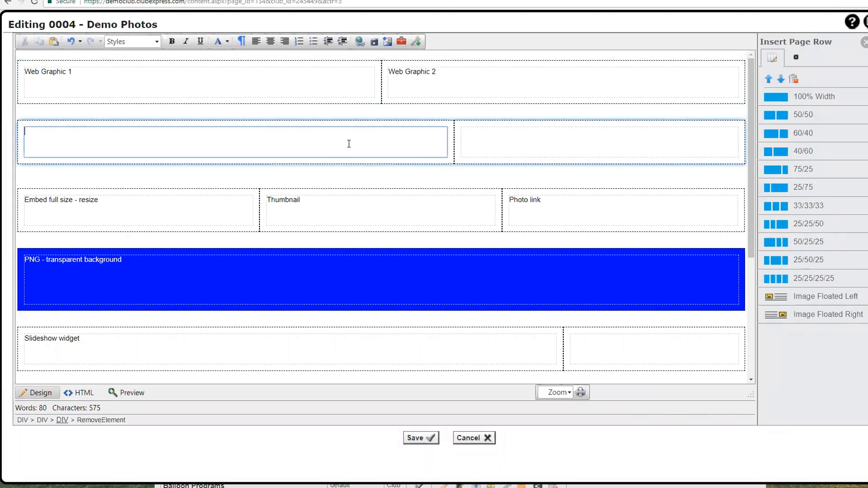
{"action": "left_click", "coordinate": [794, 79]}
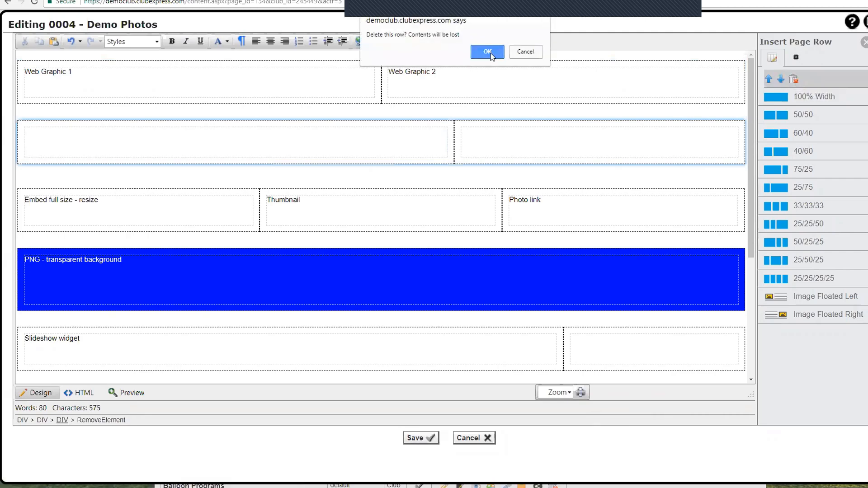
{"action": "left_click", "coordinate": [488, 52]}
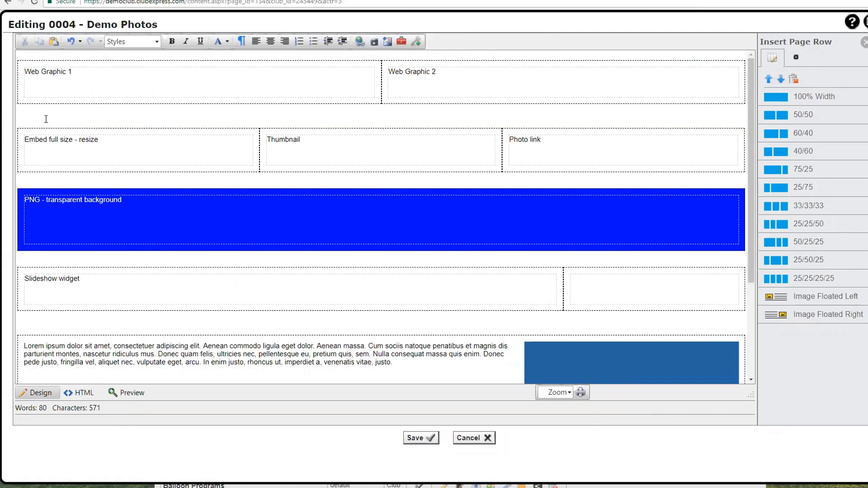
{"action": "left_click", "coordinate": [49, 75]}
{"action": "left_click", "coordinate": [77, 75]}
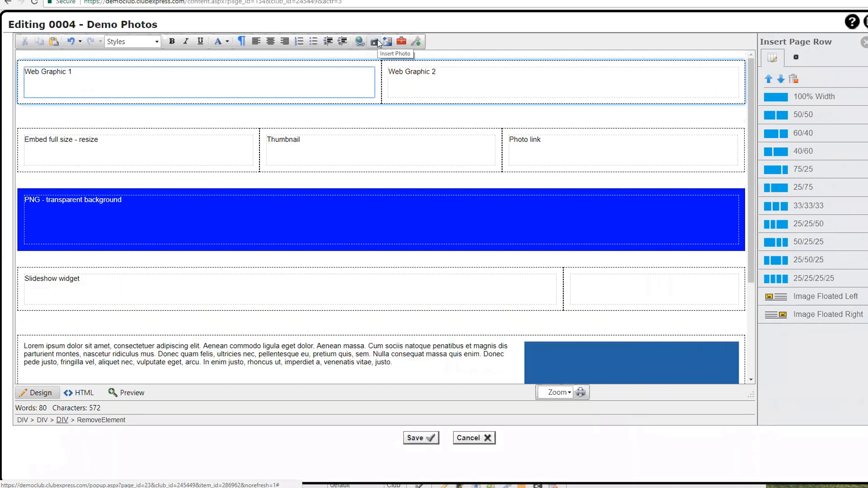
Step: Insert nwbc-logo-red.png from the Logos image folder into the Web Graphic 1 cell
{"action": "left_click", "coordinate": [417, 44]}
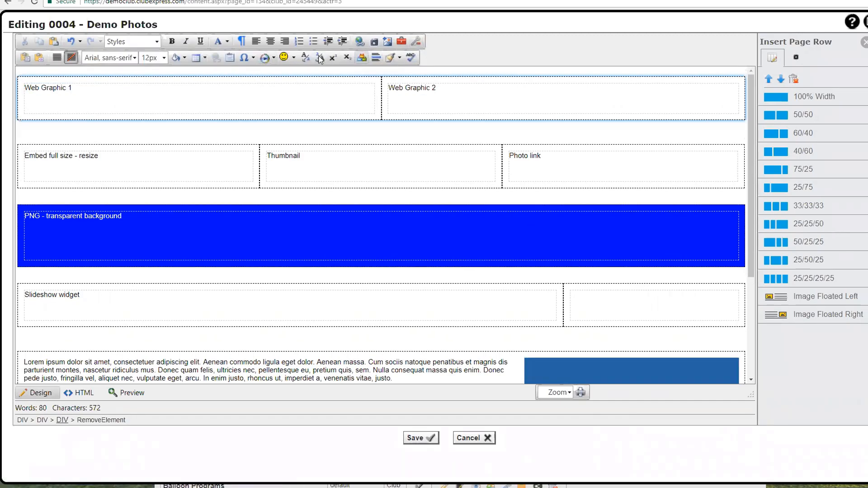
{"action": "left_click", "coordinate": [387, 42]}
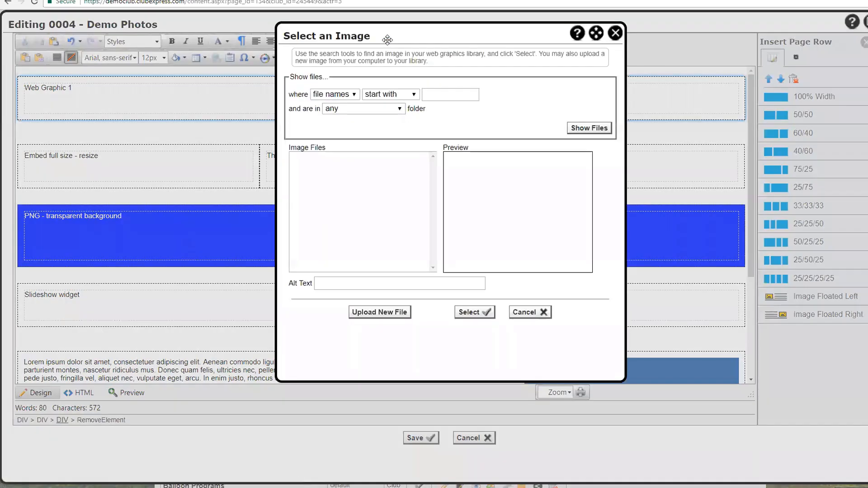
{"action": "left_click", "coordinate": [428, 93]}
{"action": "left_click", "coordinate": [588, 129]}
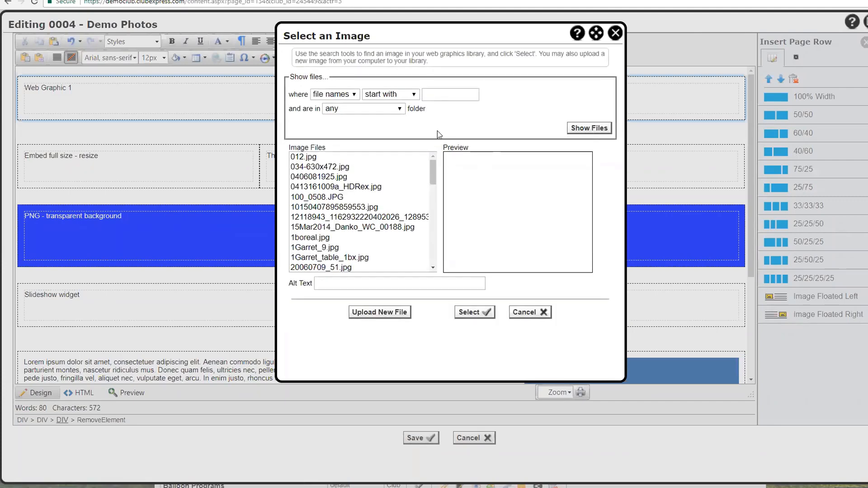
{"action": "left_click", "coordinate": [400, 108]}
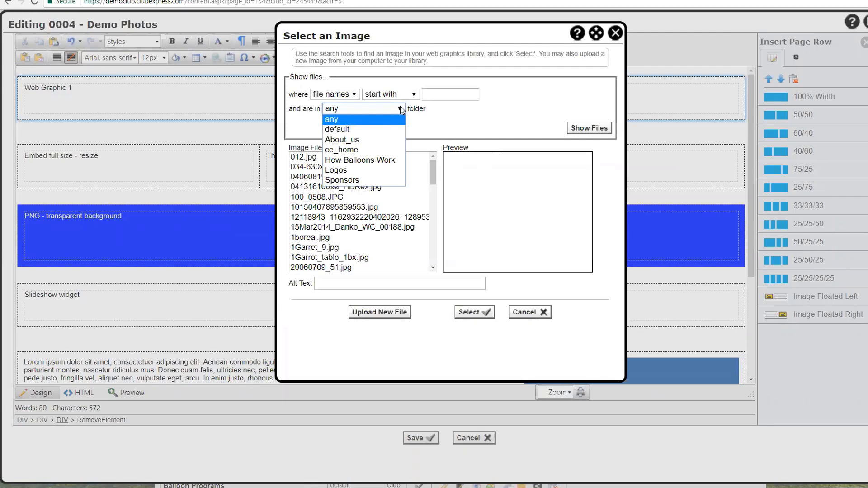
{"action": "left_click", "coordinate": [352, 170]}
{"action": "left_click", "coordinate": [584, 130]}
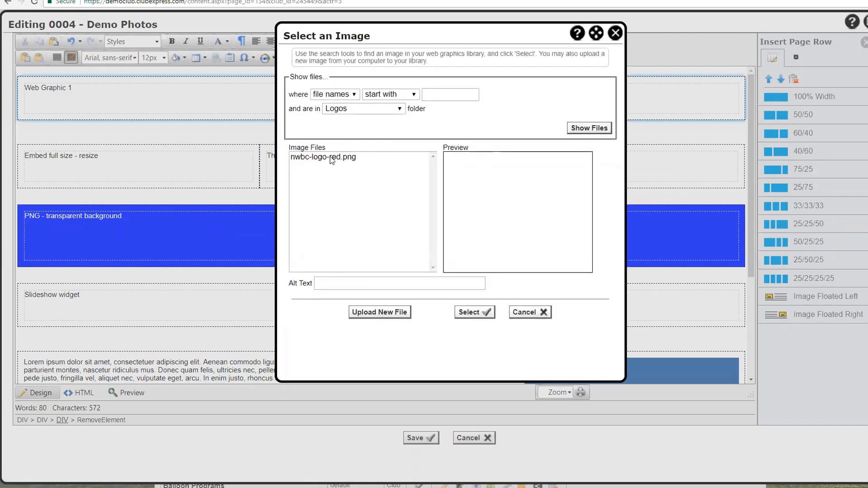
{"action": "left_click", "coordinate": [332, 158]}
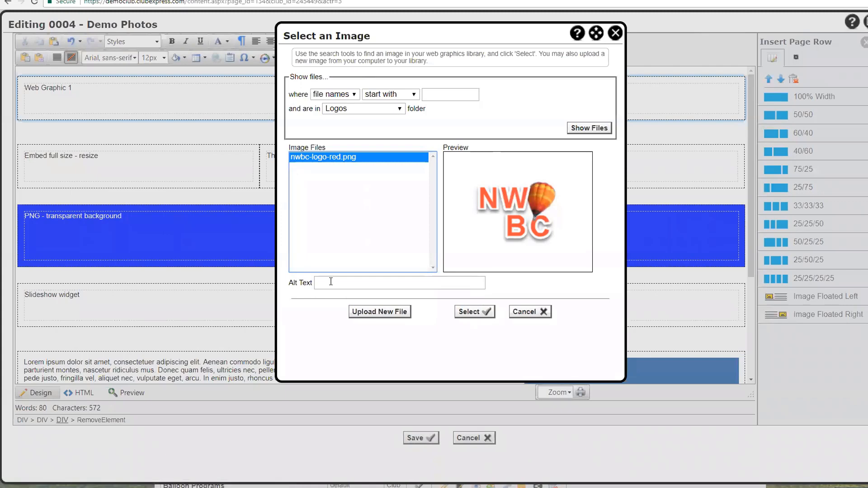
{"action": "left_click", "coordinate": [472, 312]}
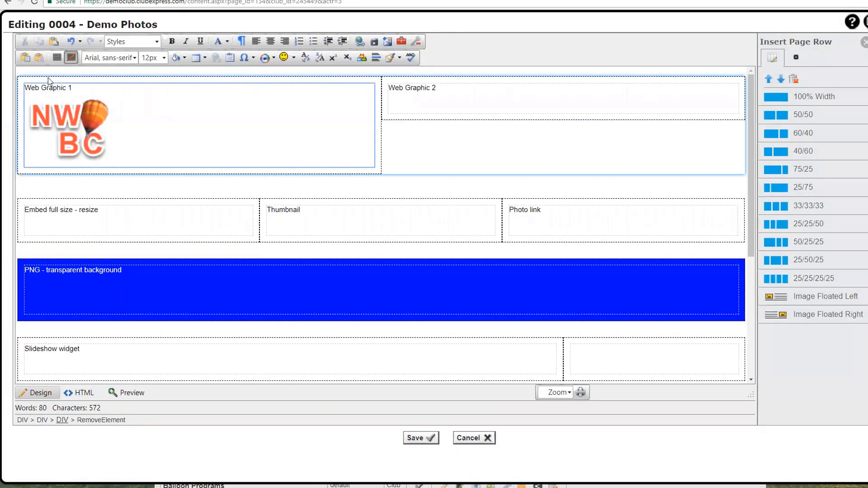
{"action": "left_click", "coordinate": [60, 133]}
{"action": "left_click", "coordinate": [124, 131]}
{"action": "left_click", "coordinate": [131, 273]}
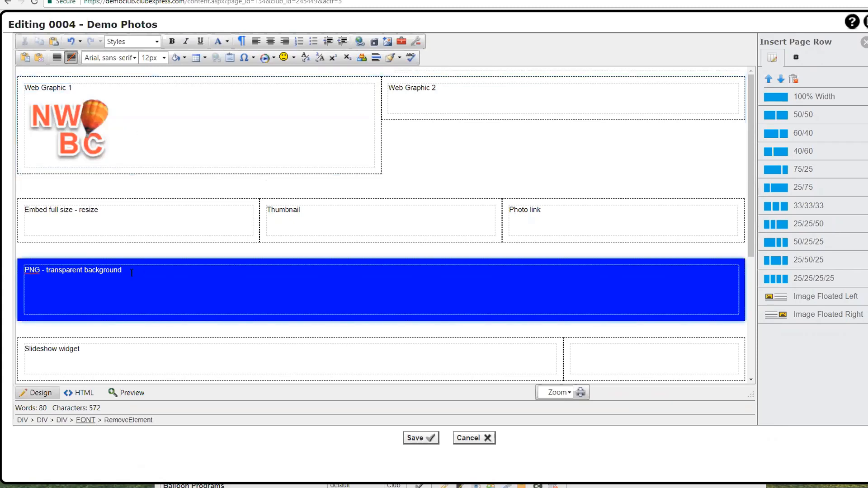
Step: Add nwbc-logo-red.png from Logos on a new line under 'PNG - transparent background'
{"action": "key", "text": "Return"}
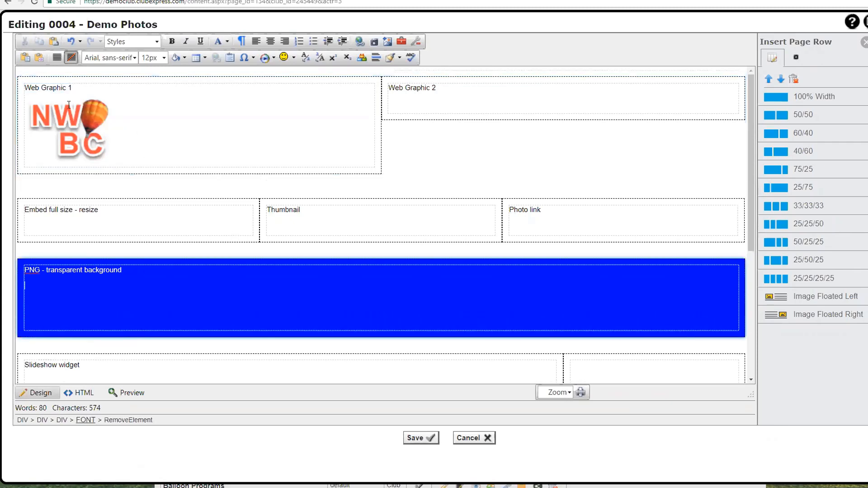
{"action": "left_click", "coordinate": [387, 45]}
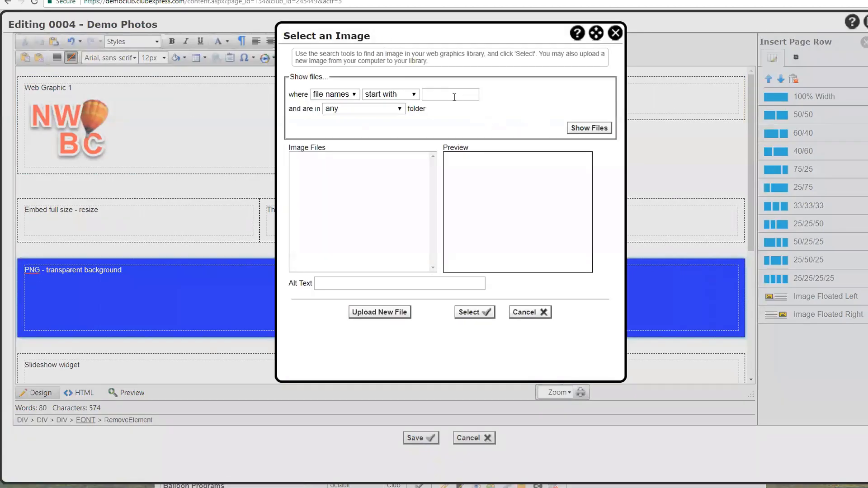
{"action": "left_click", "coordinate": [404, 111]}
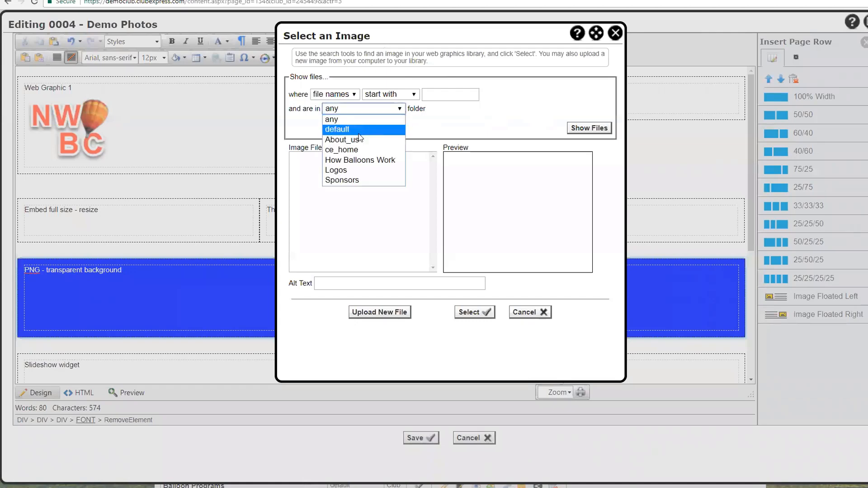
{"action": "left_click", "coordinate": [357, 170]}
{"action": "left_click", "coordinate": [573, 128]}
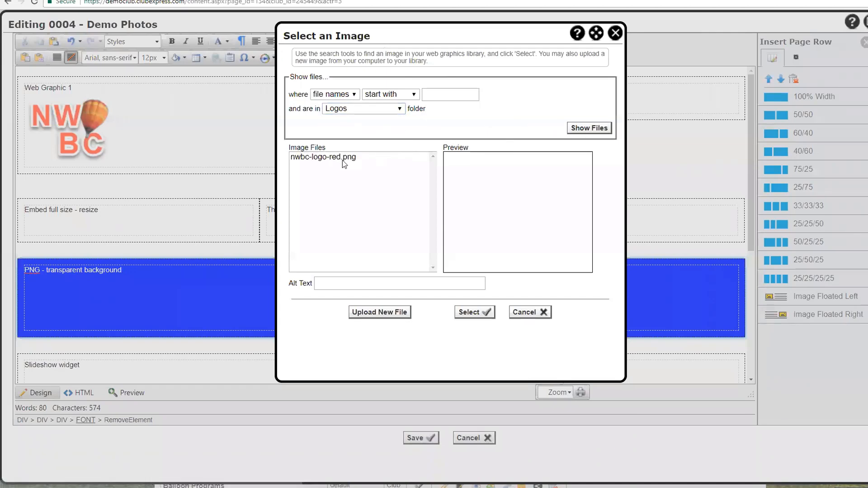
{"action": "left_click", "coordinate": [342, 157]}
{"action": "left_click", "coordinate": [471, 312]}
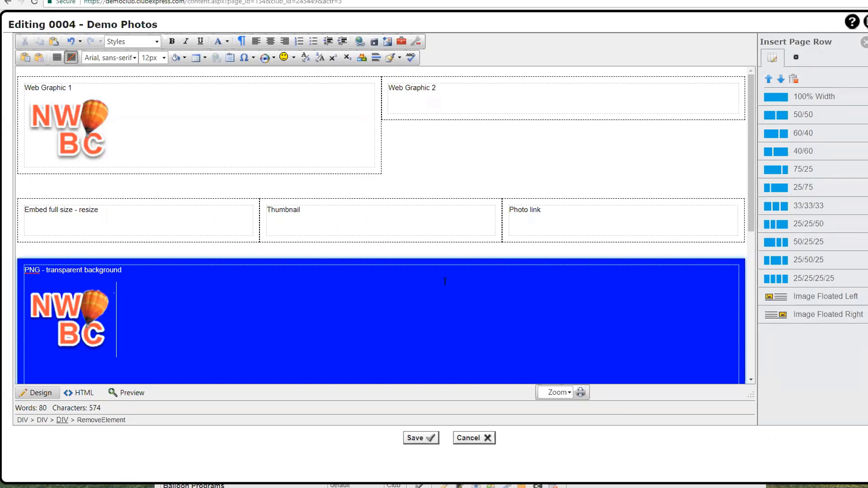
{"action": "left_click", "coordinate": [446, 87]}
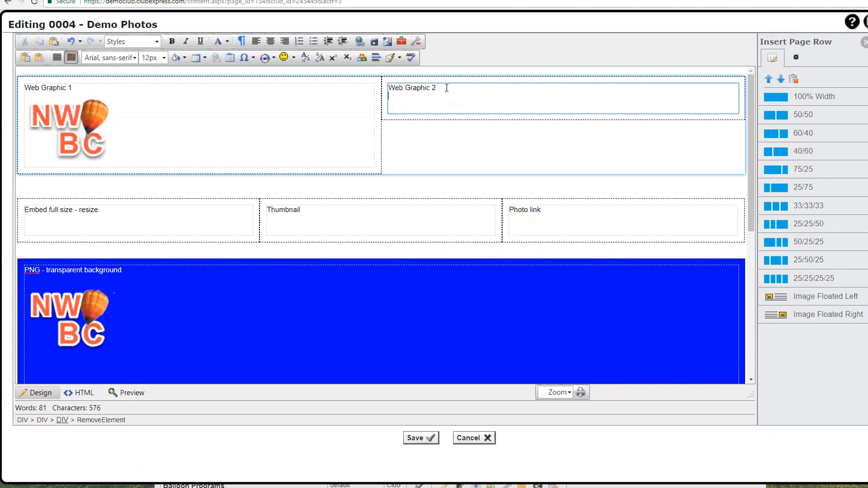
Step: Insert an image into Web Graphic 2 after searching the image library for 'ball'
{"action": "left_click", "coordinate": [388, 42]}
{"action": "left_click", "coordinate": [574, 128]}
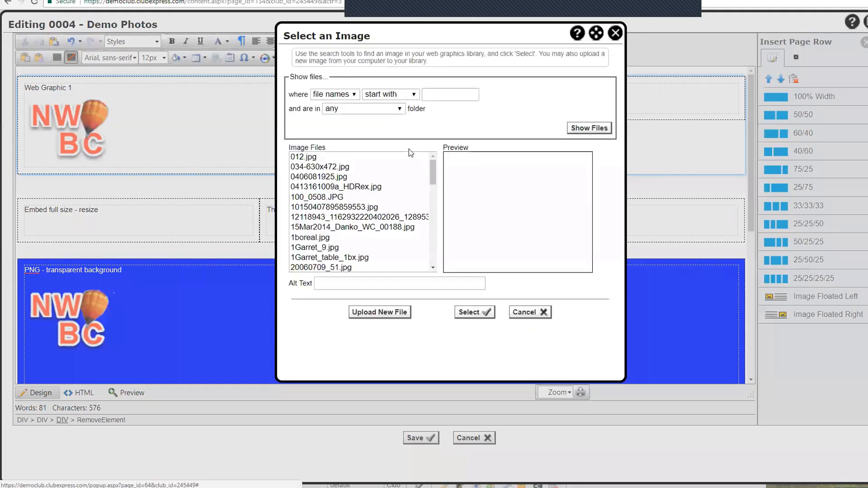
{"action": "left_click", "coordinate": [434, 93]}
{"action": "type", "text": "ball"}
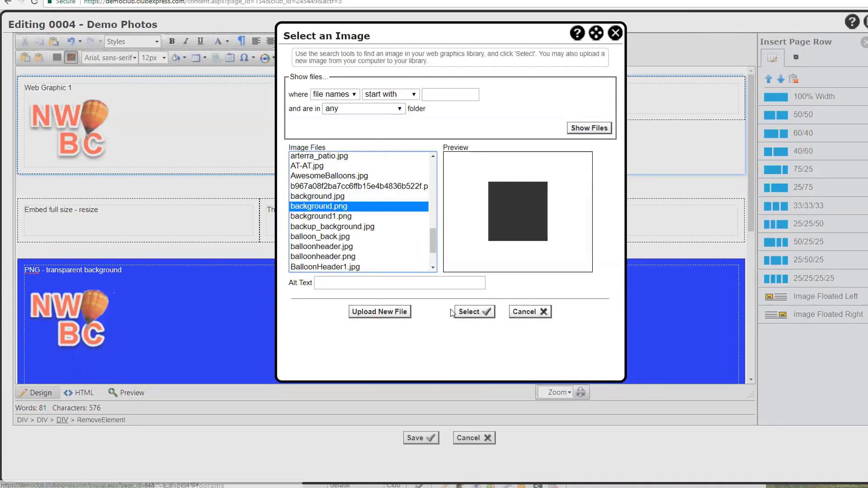
{"action": "left_click", "coordinate": [465, 313]}
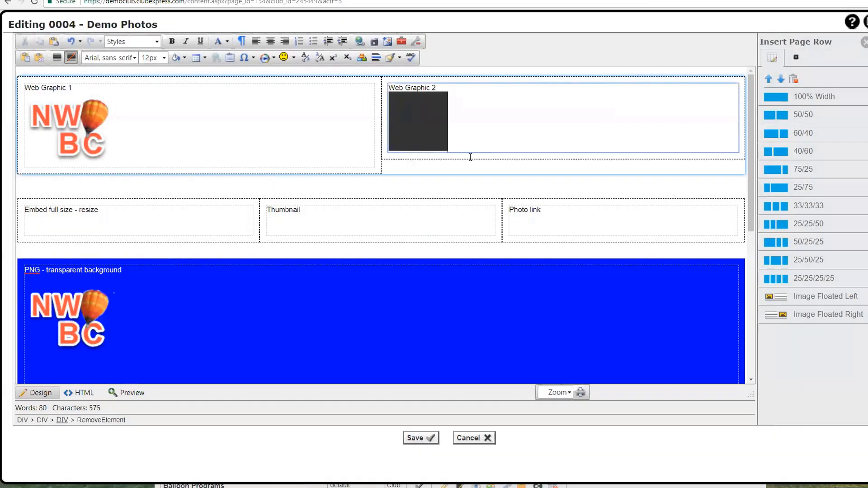
{"action": "left_click", "coordinate": [425, 115]}
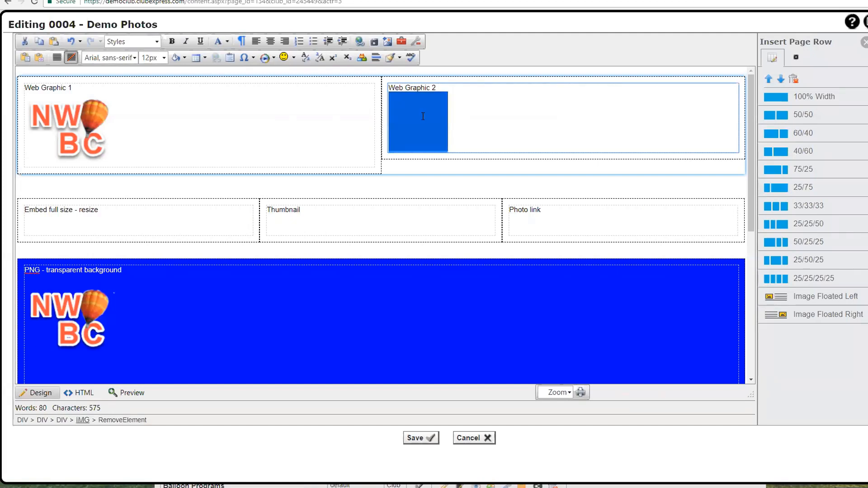
Step: Replace the inserted image with balloonheader.png using Change Image
{"action": "right_click", "coordinate": [425, 119]}
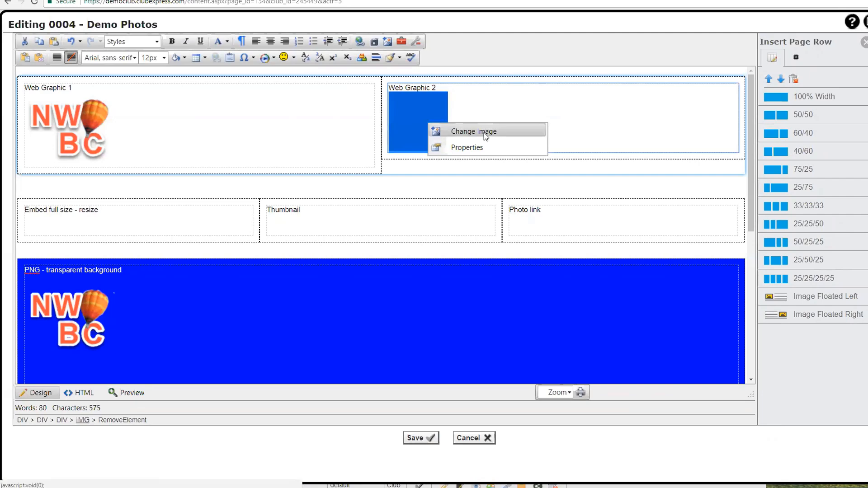
{"action": "left_click", "coordinate": [484, 132]}
{"action": "left_click", "coordinate": [574, 128]}
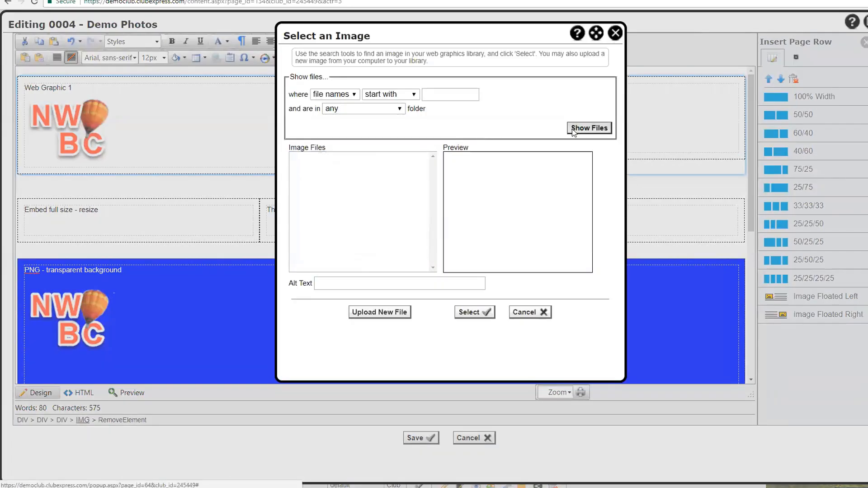
{"action": "left_click_drag", "start_coordinate": [432, 172], "coordinate": [433, 249]}
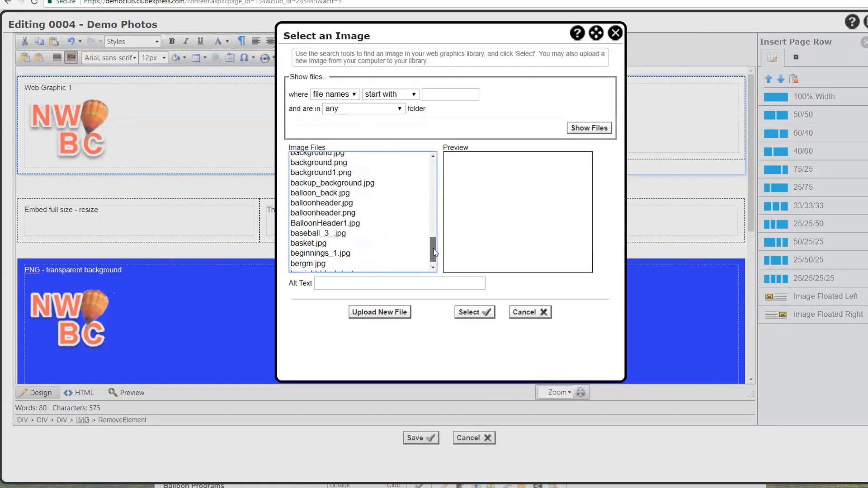
{"action": "left_click", "coordinate": [344, 213]}
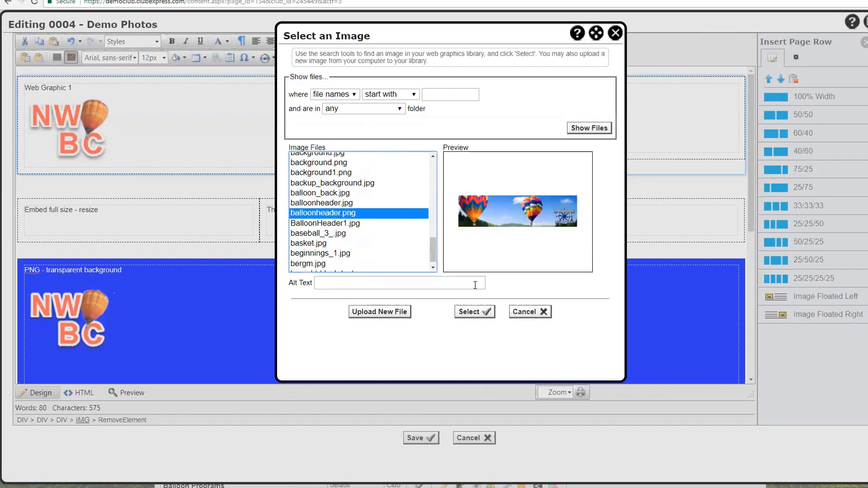
{"action": "left_click", "coordinate": [470, 312]}
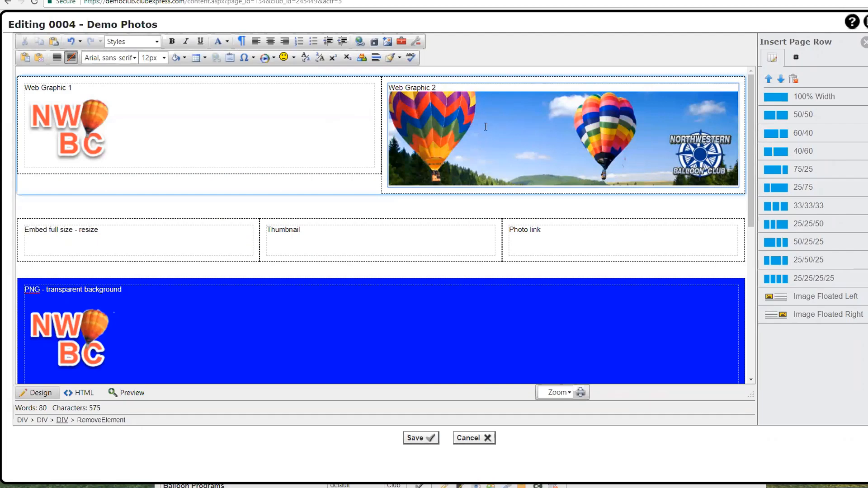
Step: Check the HTML source, then set the balloon photo's width from 590 to 300 px in Image Properties
{"action": "left_click", "coordinate": [81, 394]}
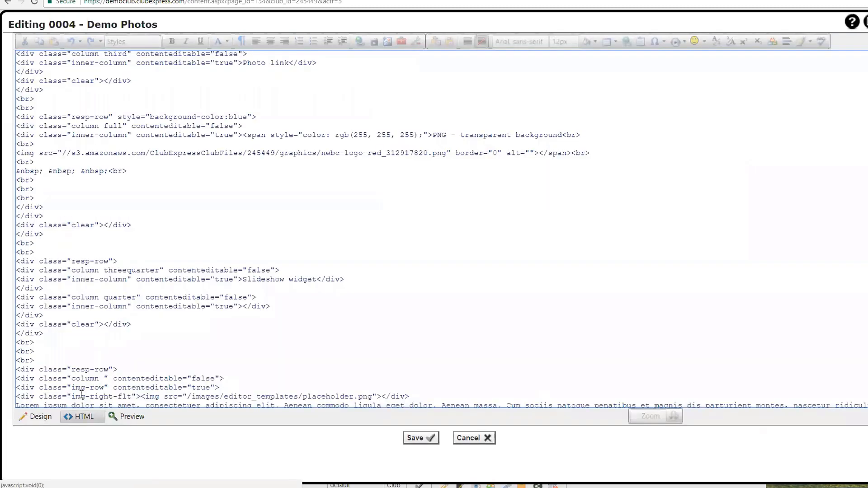
{"action": "left_click", "coordinate": [41, 416]}
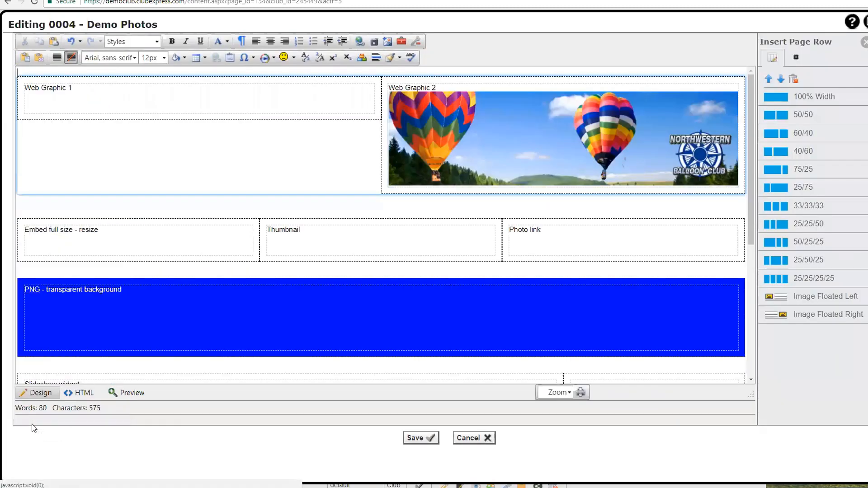
{"action": "left_click", "coordinate": [565, 129]}
{"action": "right_click", "coordinate": [568, 132]}
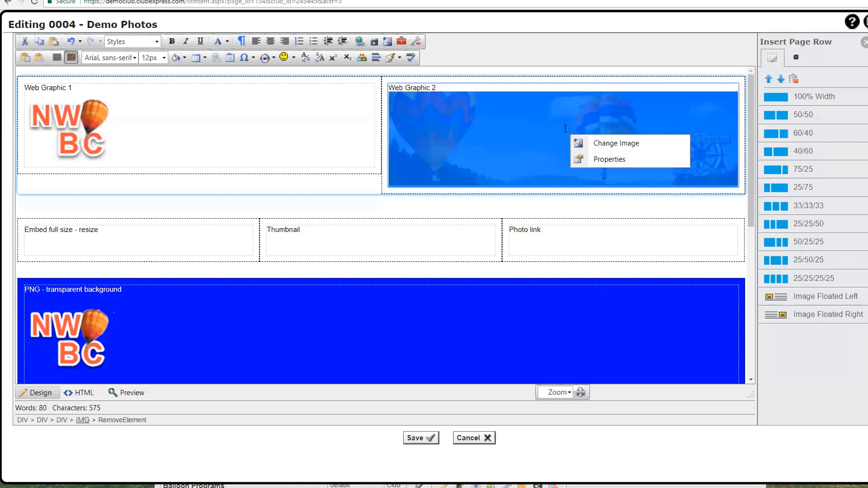
{"action": "left_click", "coordinate": [597, 159]}
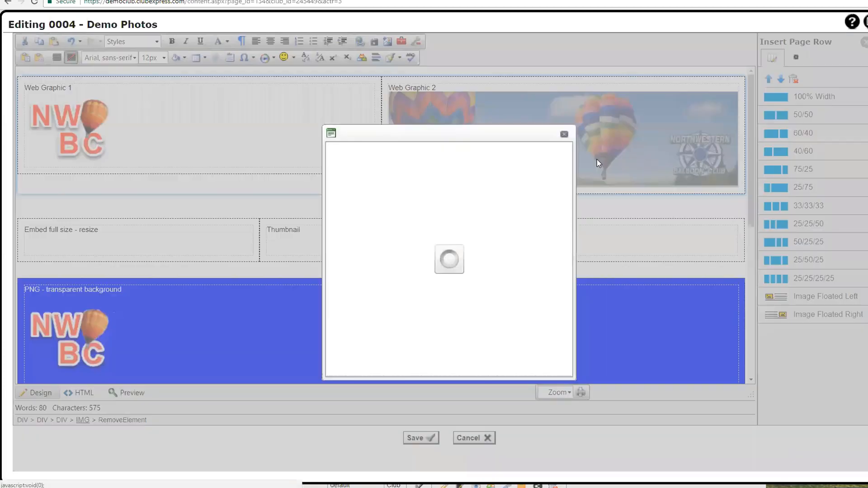
{"action": "left_click_drag", "start_coordinate": [417, 131], "coordinate": [390, 109]}
{"action": "left_click_drag", "start_coordinate": [400, 143], "coordinate": [356, 154]}
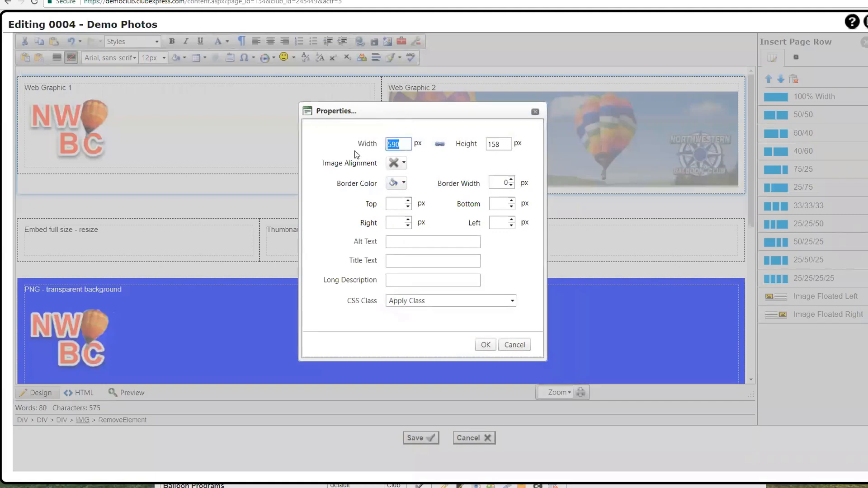
{"action": "type", "text": "300"}
{"action": "left_click", "coordinate": [497, 144]}
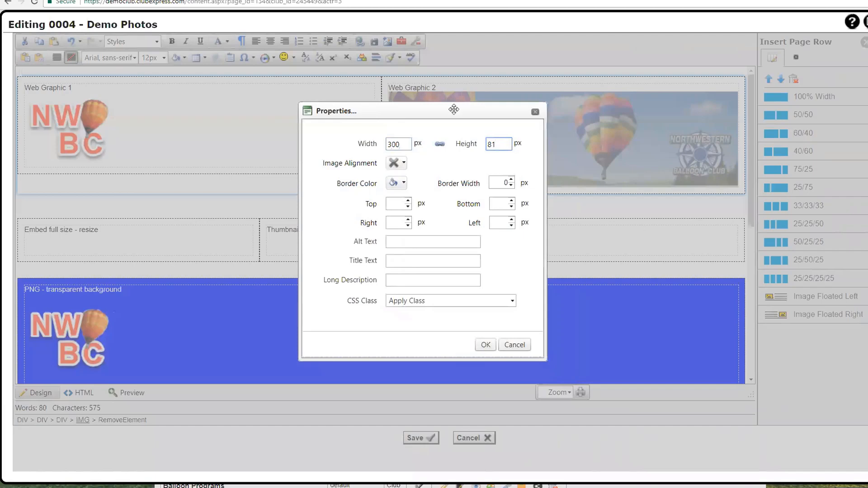
Step: Give the balloon photo a red 3 px border and apply the properties
{"action": "left_click_drag", "start_coordinate": [451, 111], "coordinate": [382, 122]}
{"action": "left_click", "coordinate": [336, 194]}
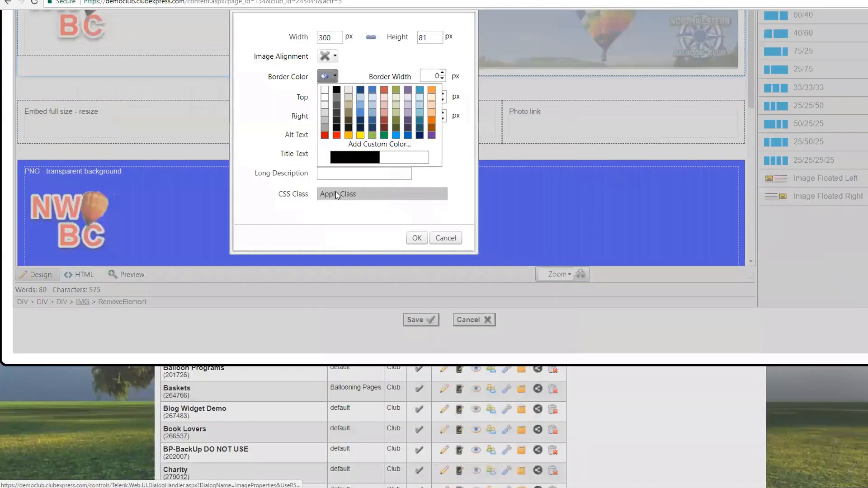
{"action": "left_click", "coordinate": [336, 135]}
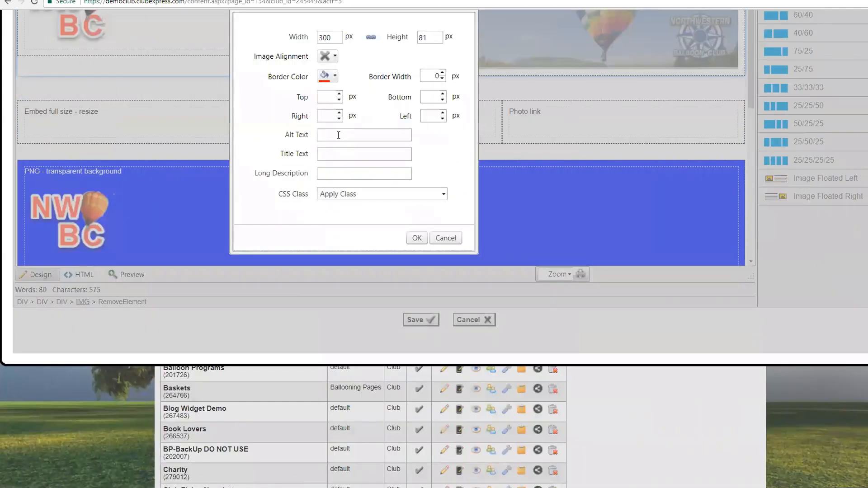
{"action": "double_click", "coordinate": [442, 74]}
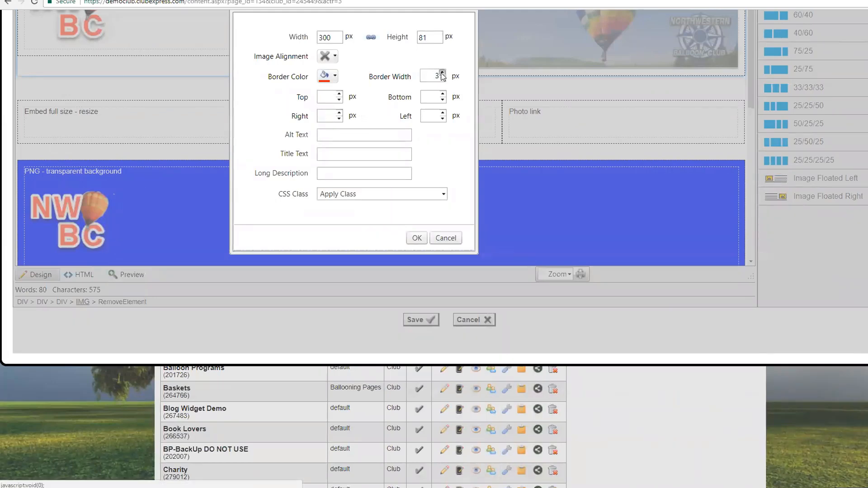
{"action": "left_click", "coordinate": [417, 238]}
{"action": "scroll", "coordinate": [394, 251], "scroll_direction": "up", "scroll_amount": 5}
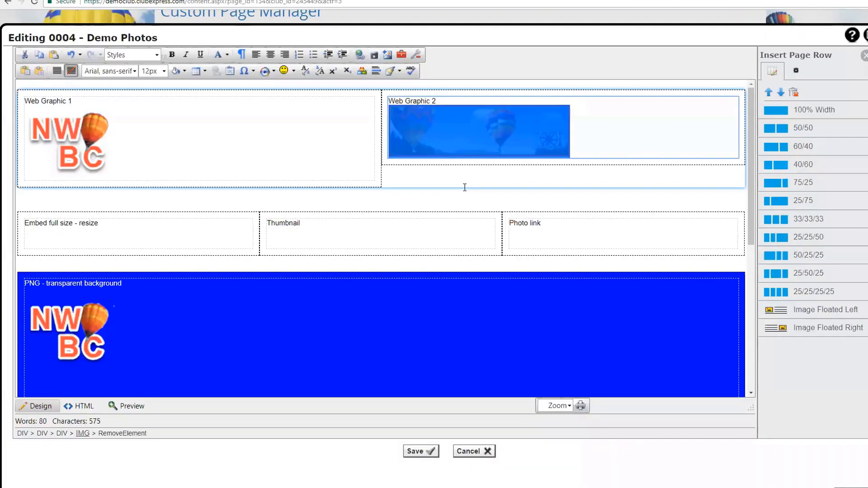
Step: Set the balloon photo's Image Alignment to right in its properties and apply it
{"action": "left_click", "coordinate": [598, 232]}
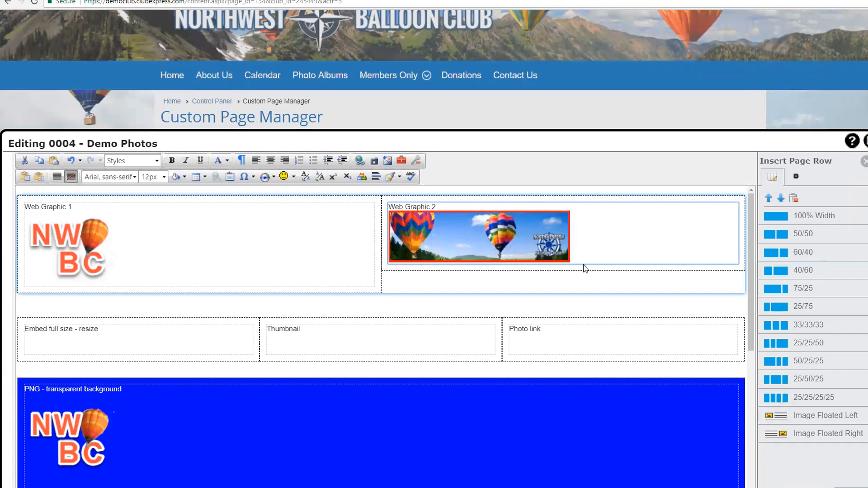
{"action": "right_click", "coordinate": [489, 243]}
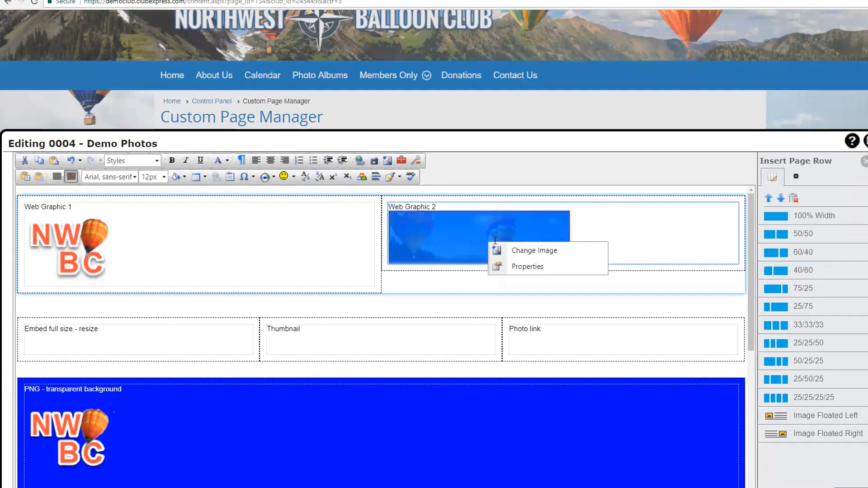
{"action": "left_click", "coordinate": [527, 266]}
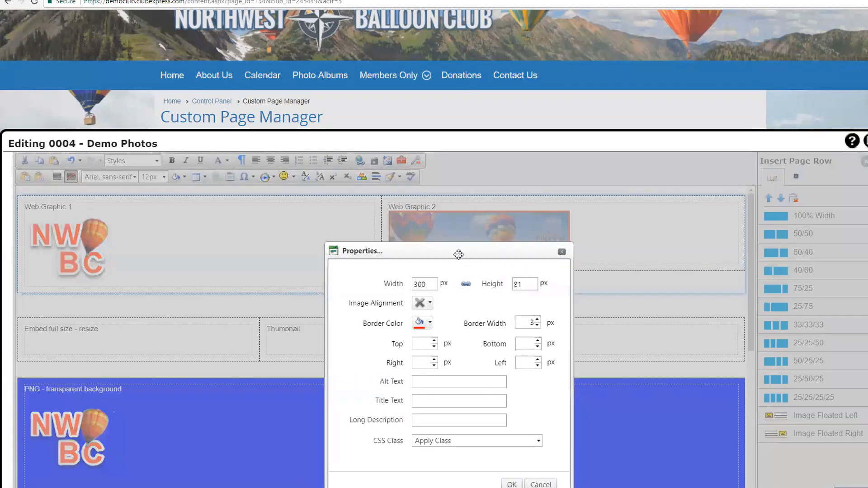
{"action": "left_click_drag", "start_coordinate": [457, 252], "coordinate": [428, 202]}
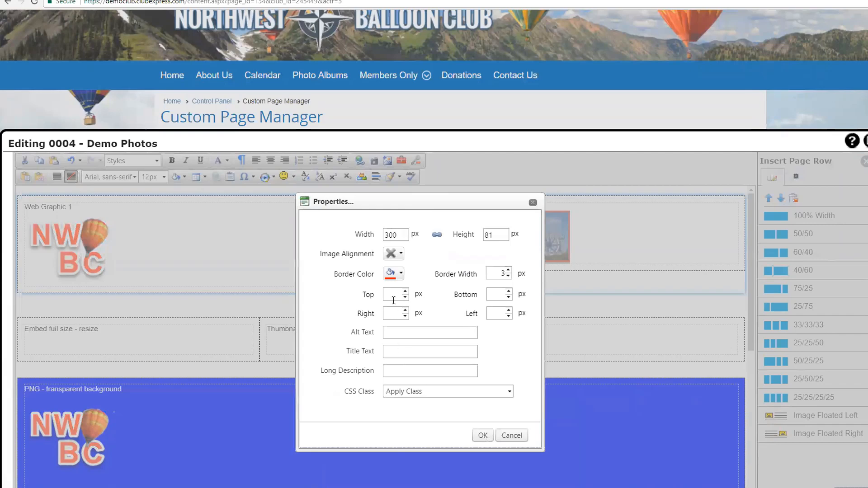
{"action": "left_click", "coordinate": [399, 253]}
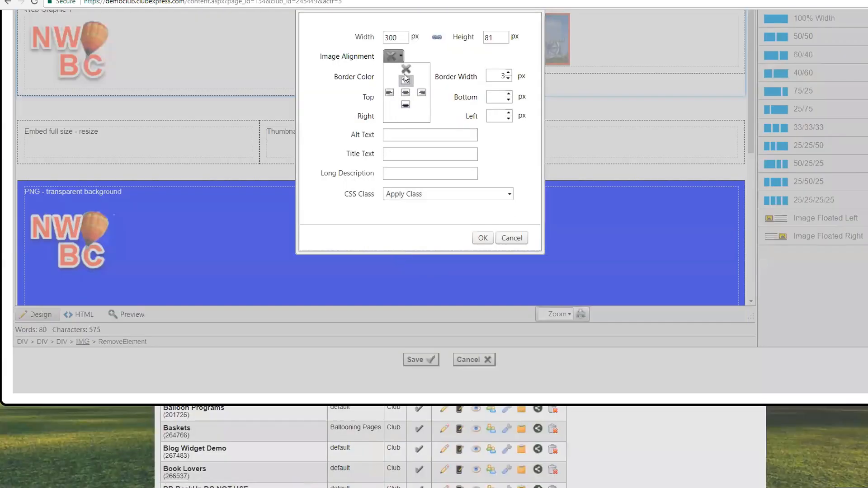
{"action": "left_click", "coordinate": [421, 92]}
{"action": "left_click", "coordinate": [483, 239]}
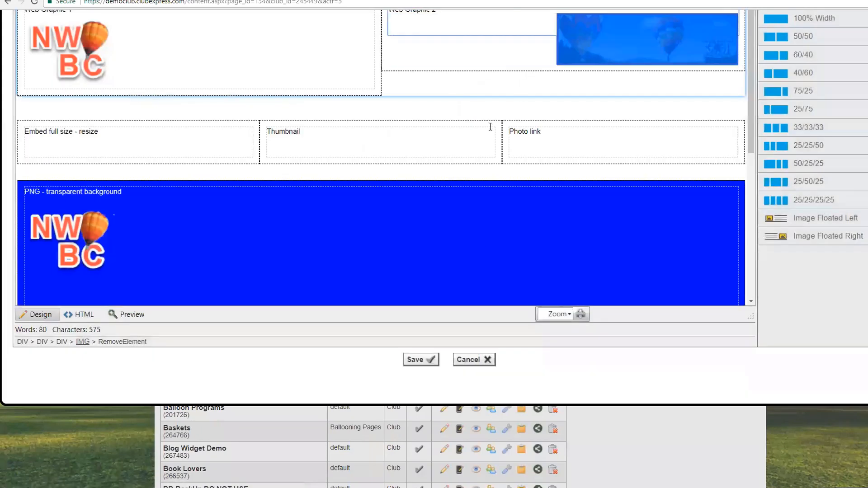
{"action": "scroll", "coordinate": [510, 151], "scroll_direction": "up", "scroll_amount": 3}
{"action": "left_click", "coordinate": [446, 207]}
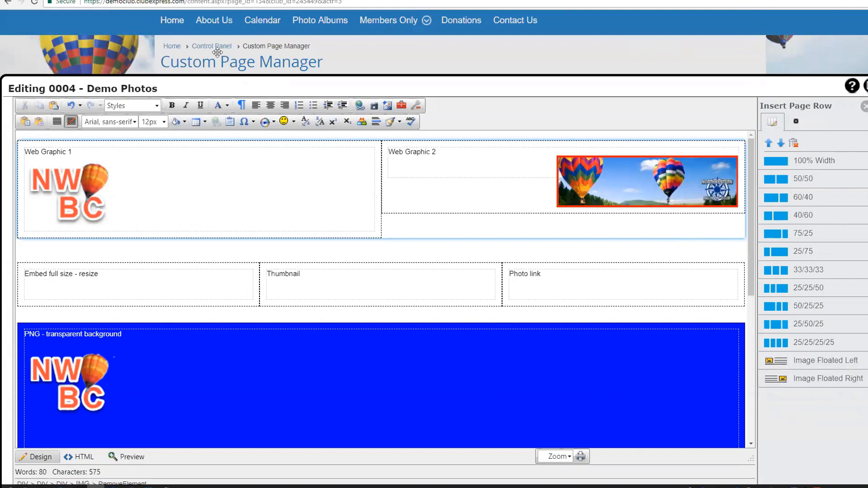
{"action": "scroll", "coordinate": [217, 53], "scroll_direction": "down", "scroll_amount": 1}
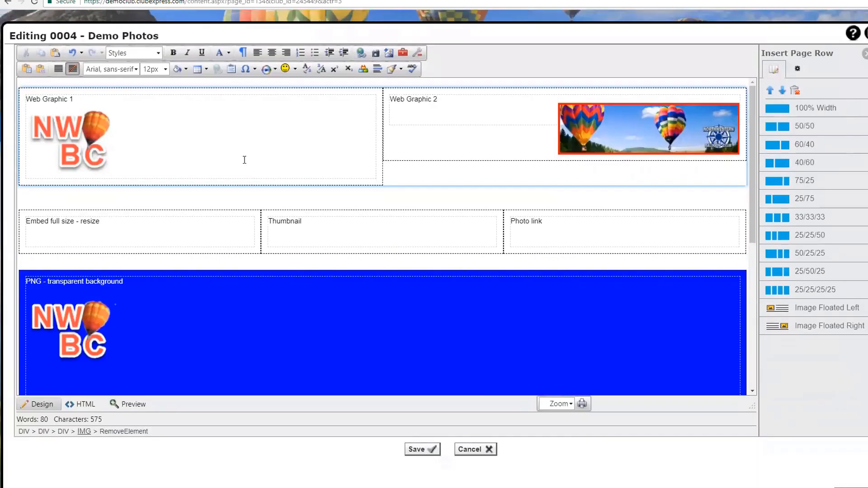
Step: Embed the Balloons-tagged 'Balloon over field' photo on the page in the Embed full size - resize cell
{"action": "left_click", "coordinate": [109, 223]}
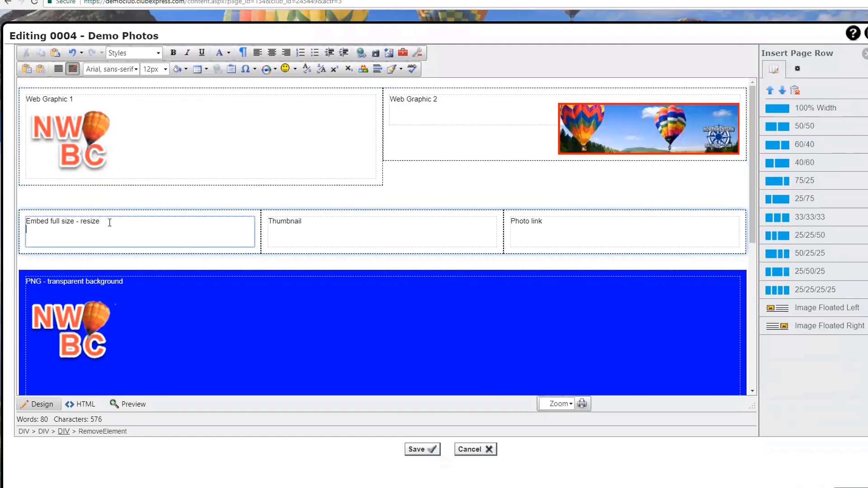
{"action": "left_click", "coordinate": [376, 53]}
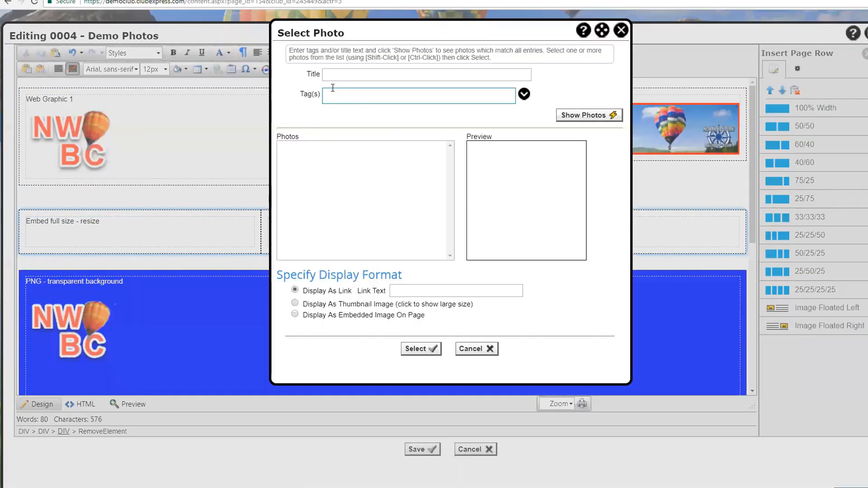
{"action": "left_click", "coordinate": [524, 95]}
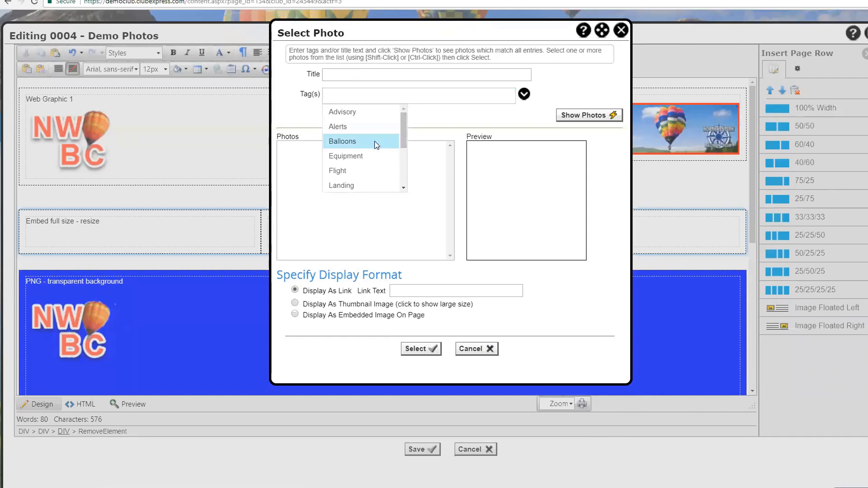
{"action": "left_click", "coordinate": [377, 142]}
{"action": "left_click", "coordinate": [596, 115]}
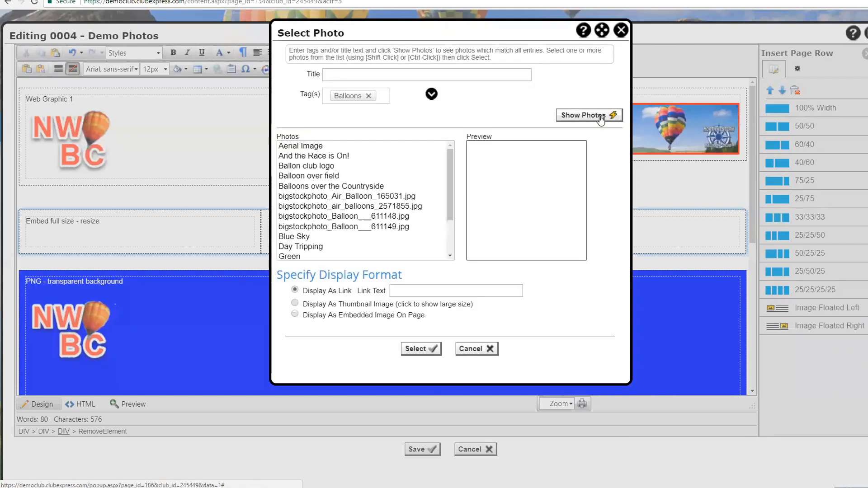
{"action": "left_click", "coordinate": [304, 177]}
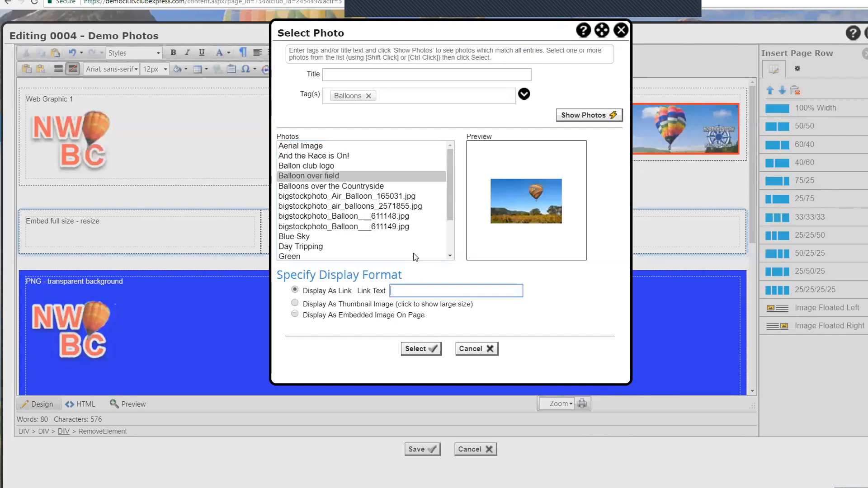
{"action": "left_click", "coordinate": [407, 294]}
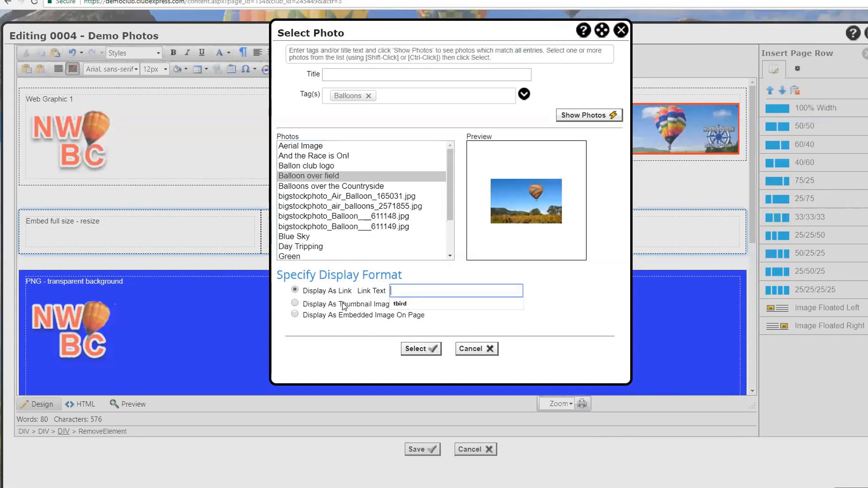
{"action": "left_click", "coordinate": [314, 315]}
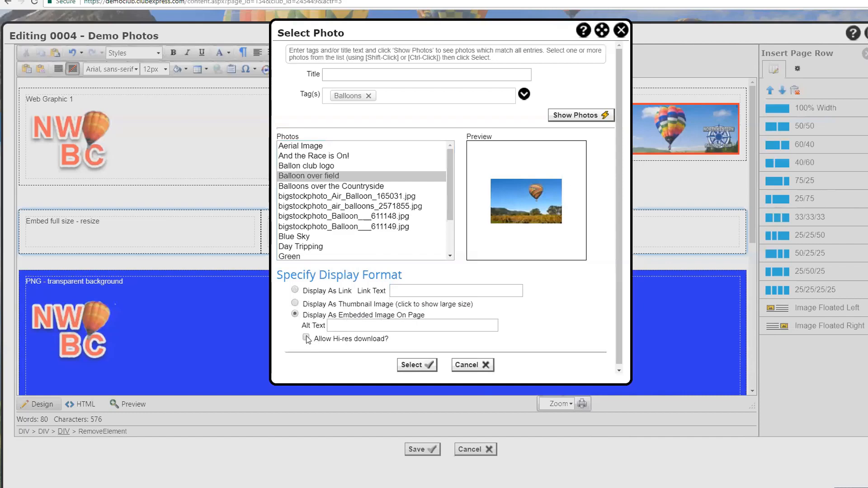
{"action": "left_click", "coordinate": [415, 366]}
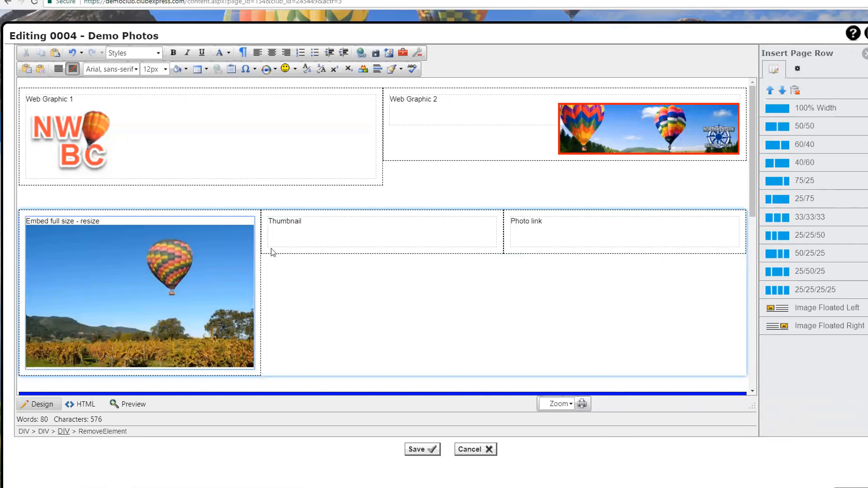
Step: Insert the Balloons-tagged Blue Sky photo as a 'Blue sky photo' text link in the Photo link cell
{"action": "left_click", "coordinate": [549, 224]}
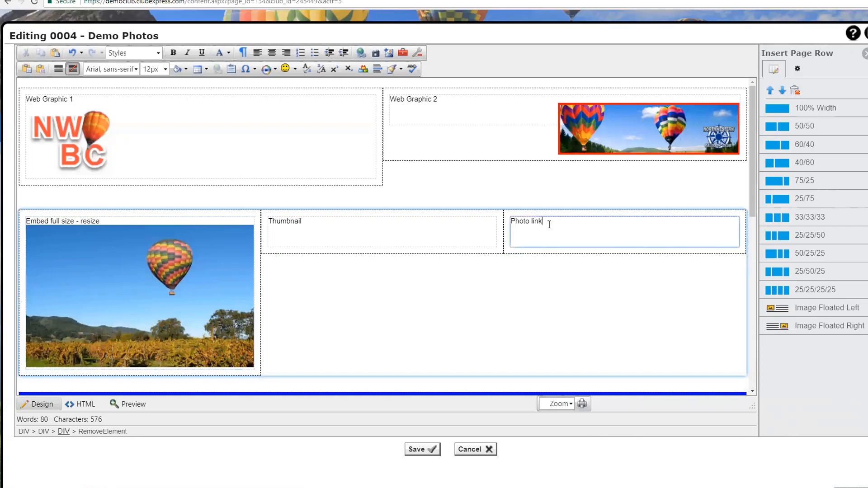
{"action": "left_click", "coordinate": [375, 53]}
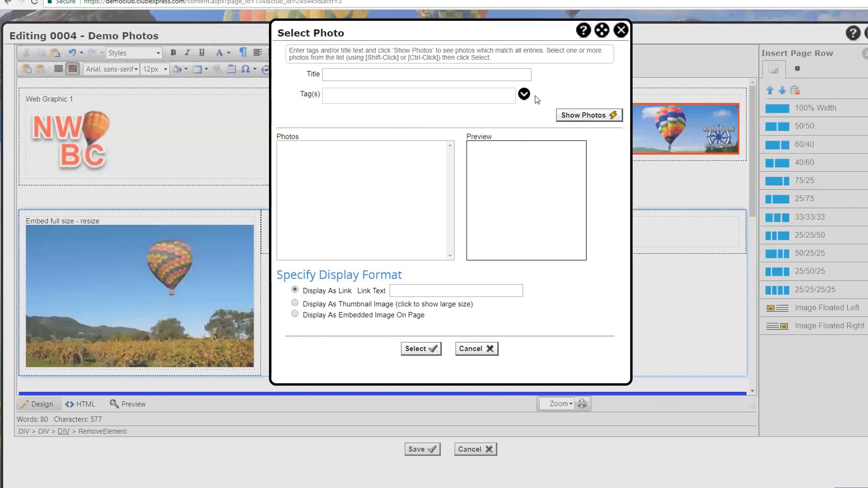
{"action": "left_click", "coordinate": [523, 94]}
{"action": "left_click", "coordinate": [381, 140]}
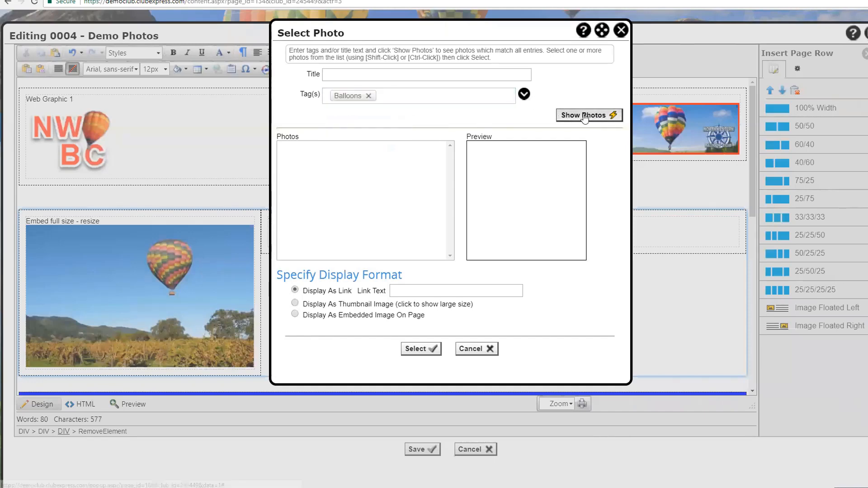
{"action": "left_click", "coordinate": [583, 115]}
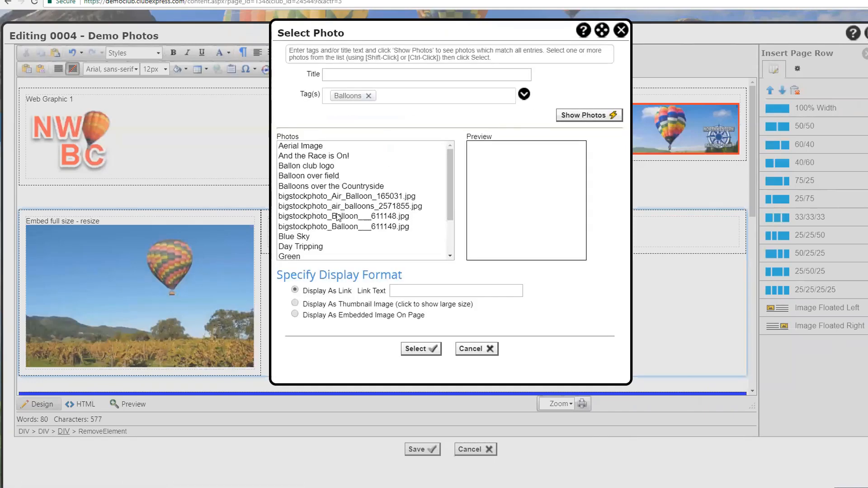
{"action": "left_click", "coordinate": [305, 236]}
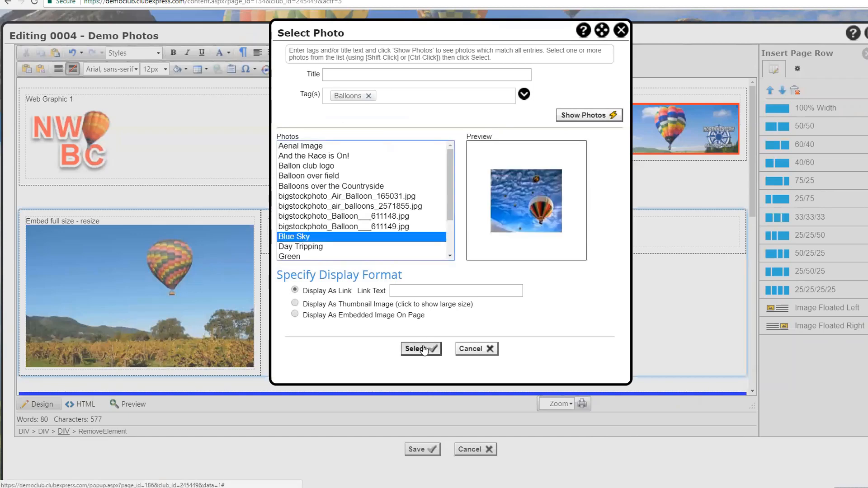
{"action": "left_click", "coordinate": [411, 292]}
{"action": "type", "text": "B"}
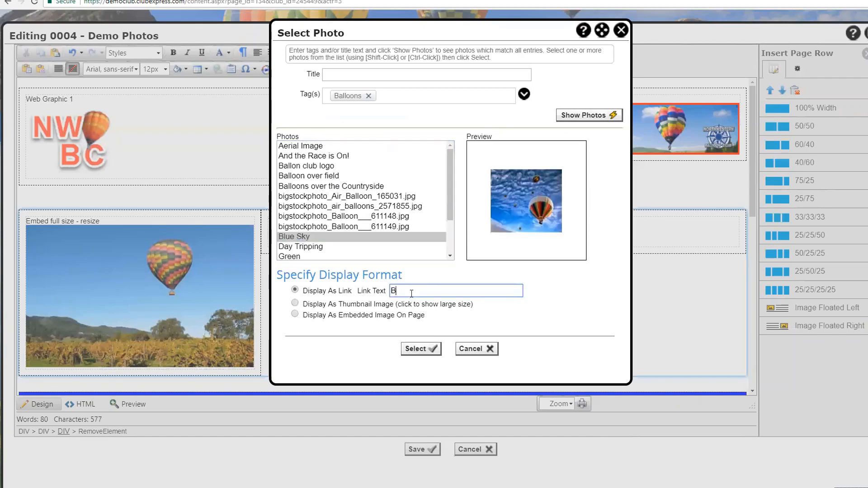
{"action": "type", "text": "lue sky photo"}
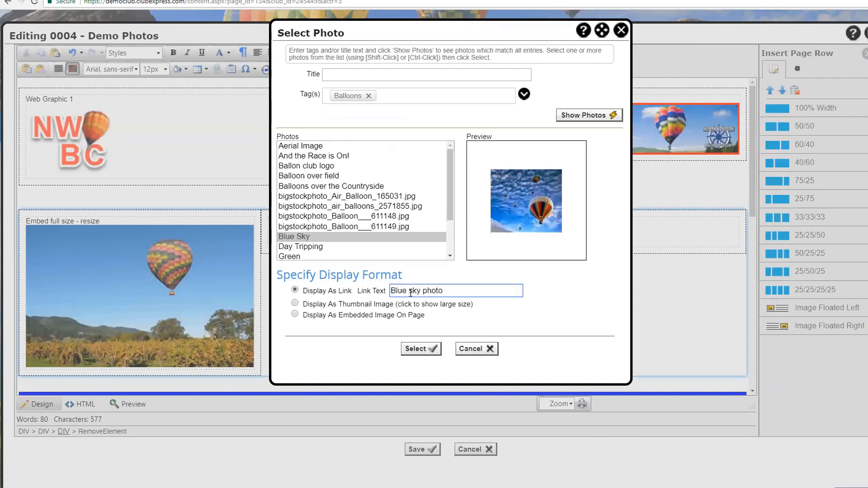
{"action": "left_click", "coordinate": [415, 348]}
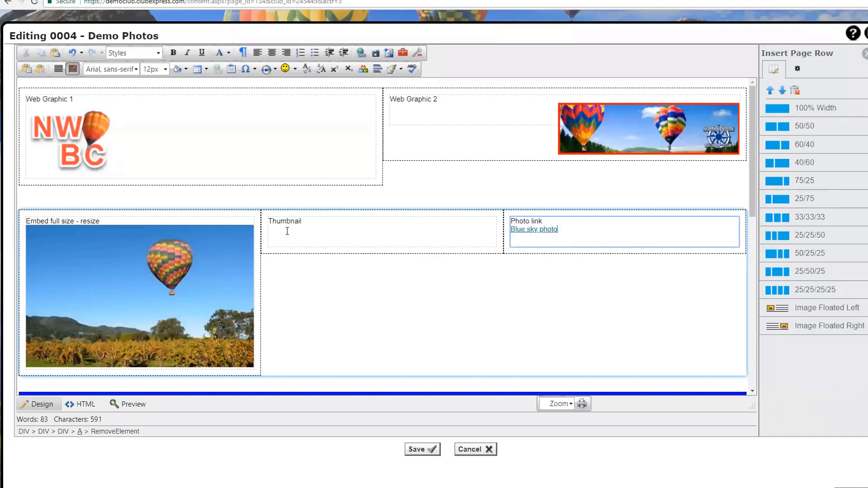
{"action": "left_click", "coordinate": [323, 222]}
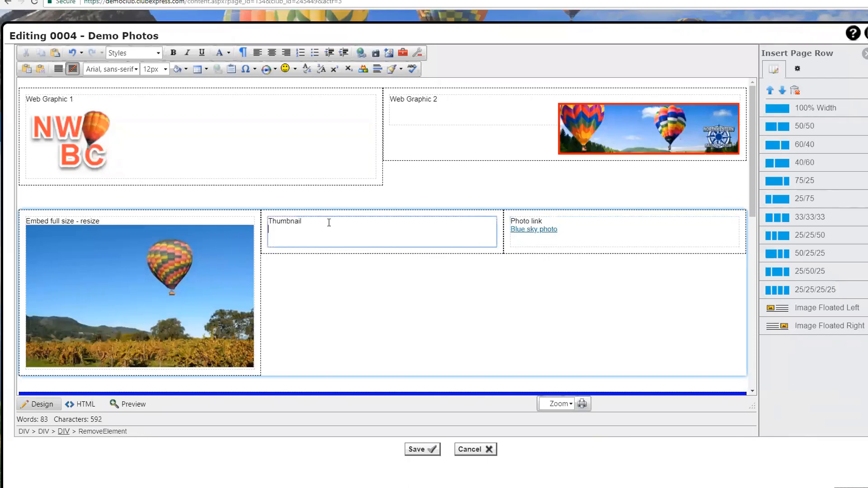
Step: Insert the Green photo from the Balloons tag as a thumbnail image in the Thumbnail cell
{"action": "left_click", "coordinate": [375, 54]}
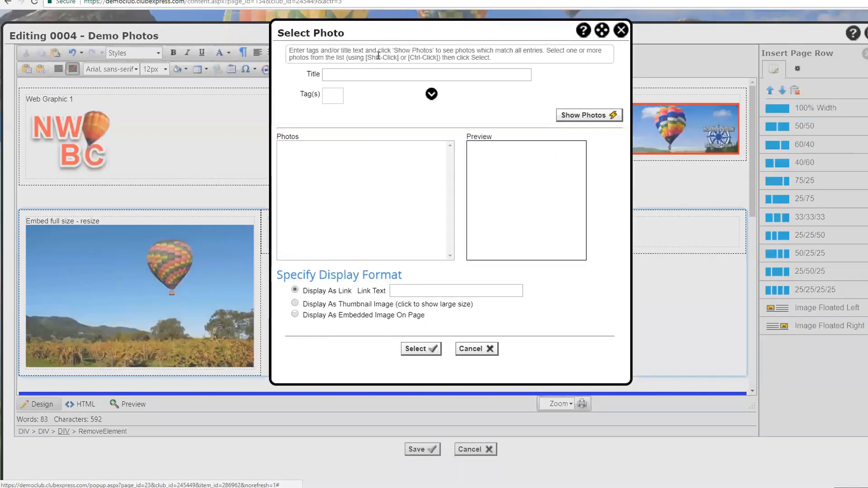
{"action": "left_click", "coordinate": [524, 94]}
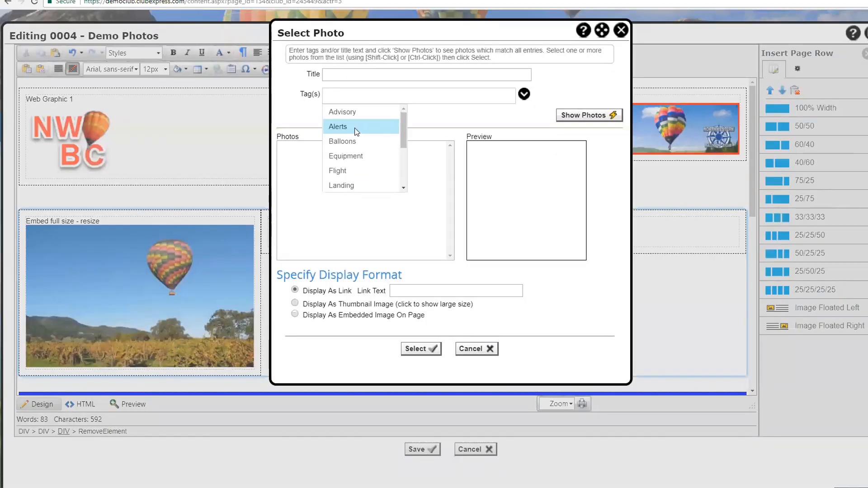
{"action": "left_click", "coordinate": [342, 141]}
{"action": "left_click", "coordinate": [583, 114]}
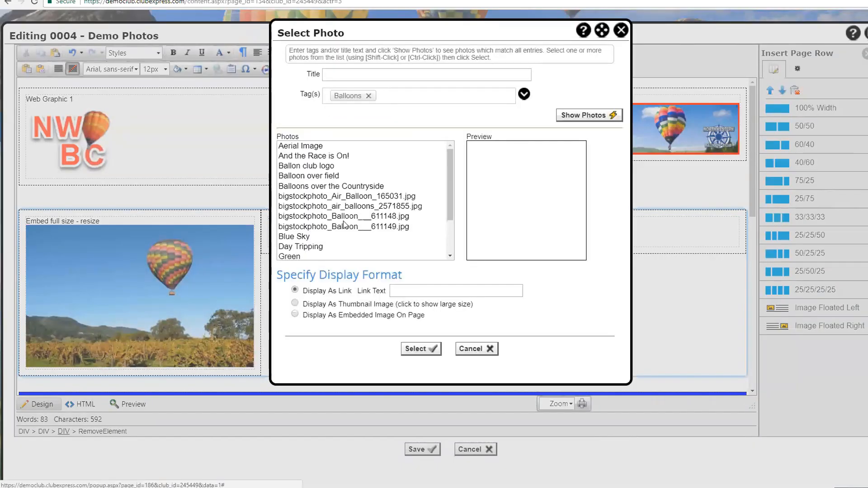
{"action": "left_click", "coordinate": [301, 257]}
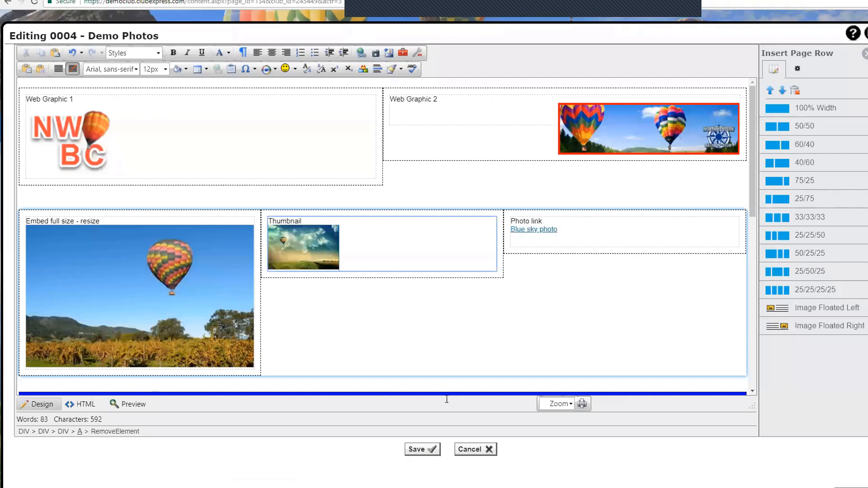
Step: Save the page edits and view the live 0004 - Demo Photos page
{"action": "left_click", "coordinate": [418, 450]}
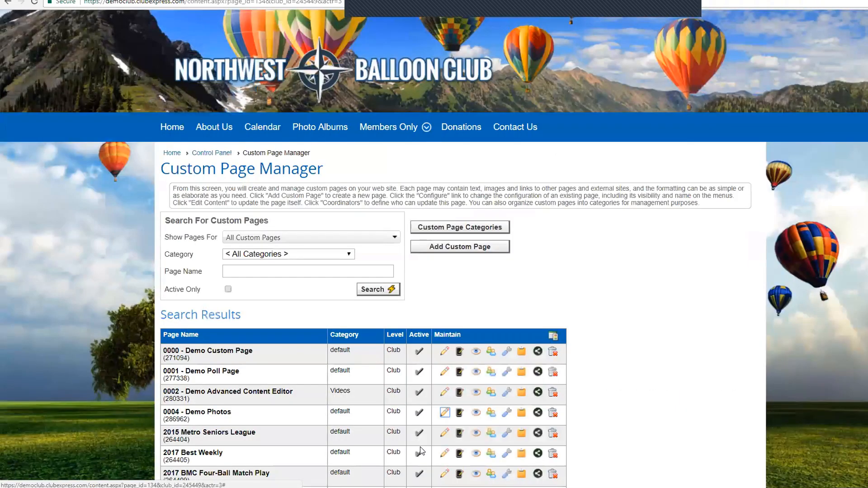
{"action": "left_click", "coordinate": [475, 413]}
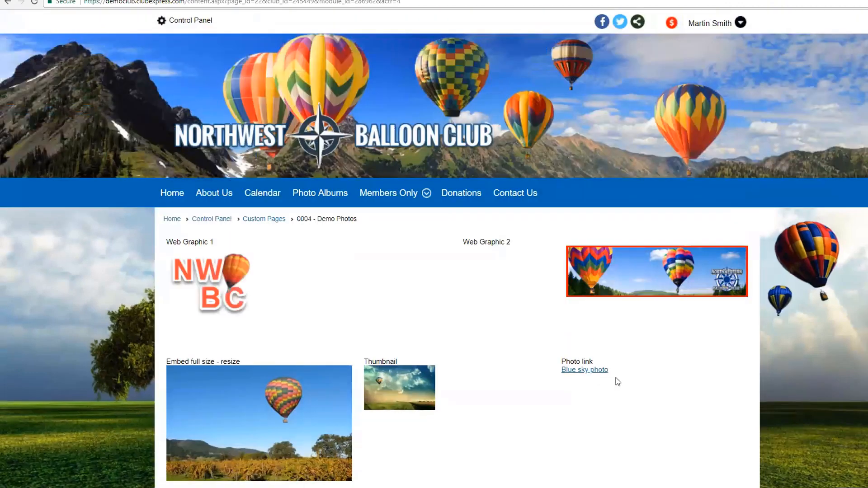
{"action": "scroll", "coordinate": [616, 380], "scroll_direction": "down", "scroll_amount": 4}
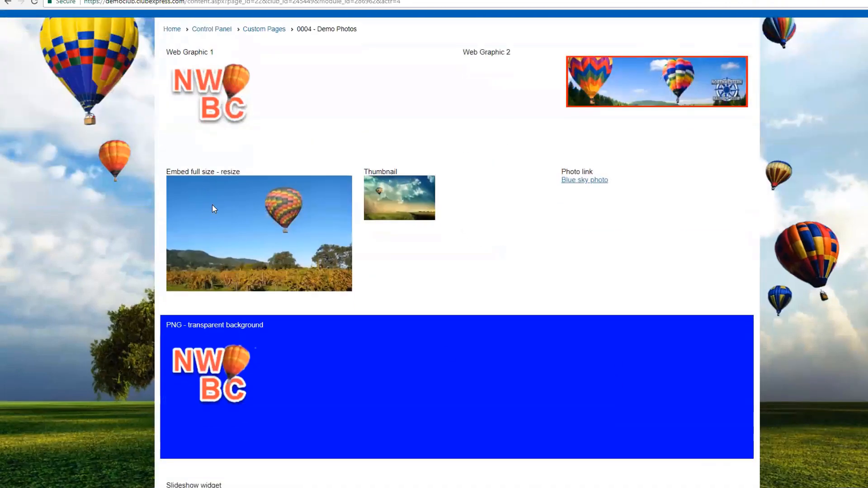
Step: Test the Blue sky photo link and the thumbnail, closing each enlarged image
{"action": "left_click", "coordinate": [576, 181]}
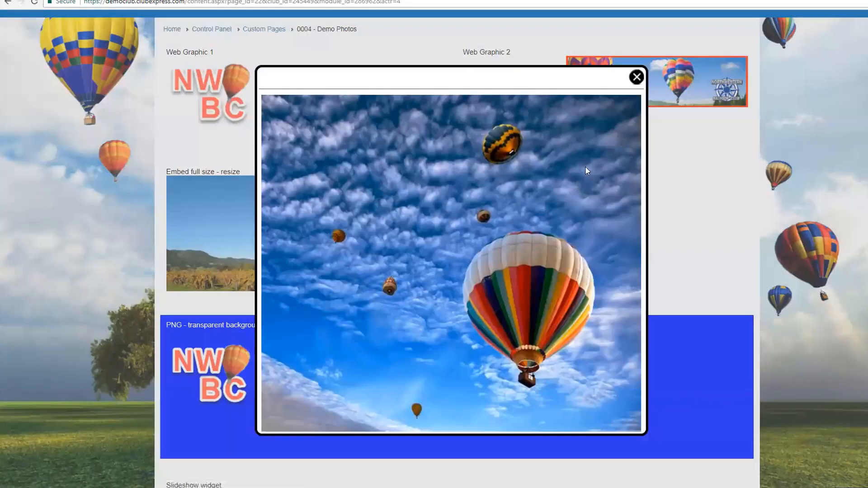
{"action": "left_click", "coordinate": [637, 78]}
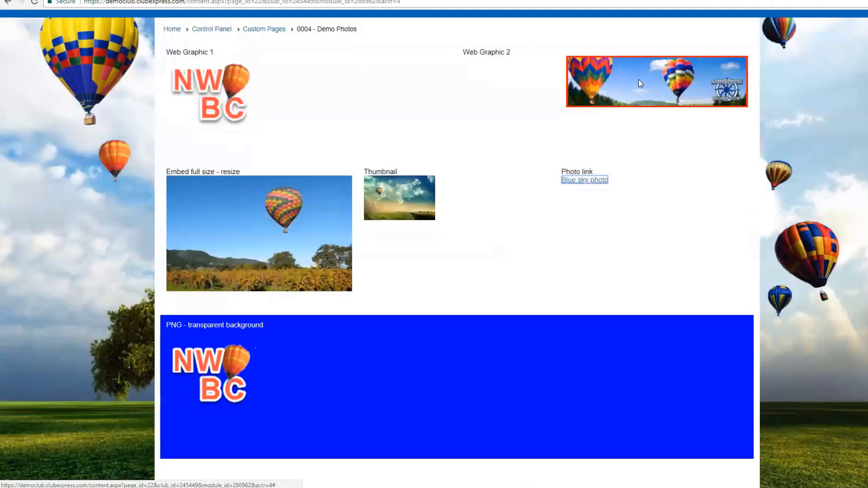
{"action": "left_click", "coordinate": [405, 198]}
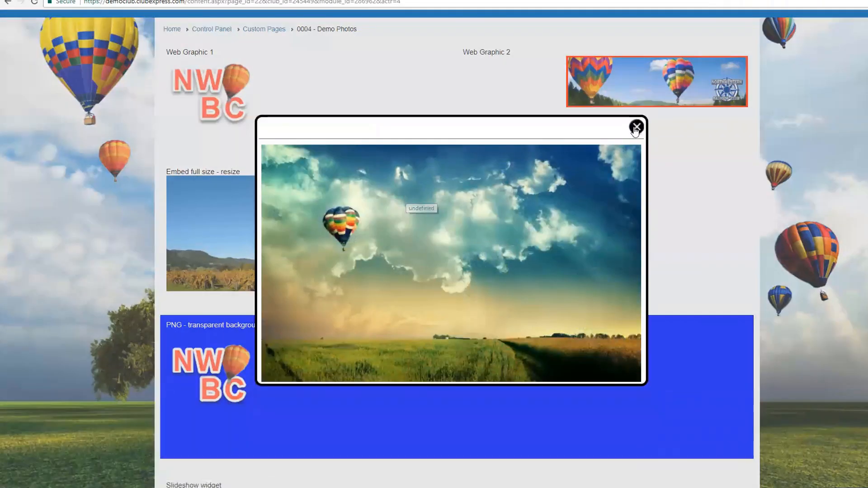
{"action": "left_click", "coordinate": [636, 127]}
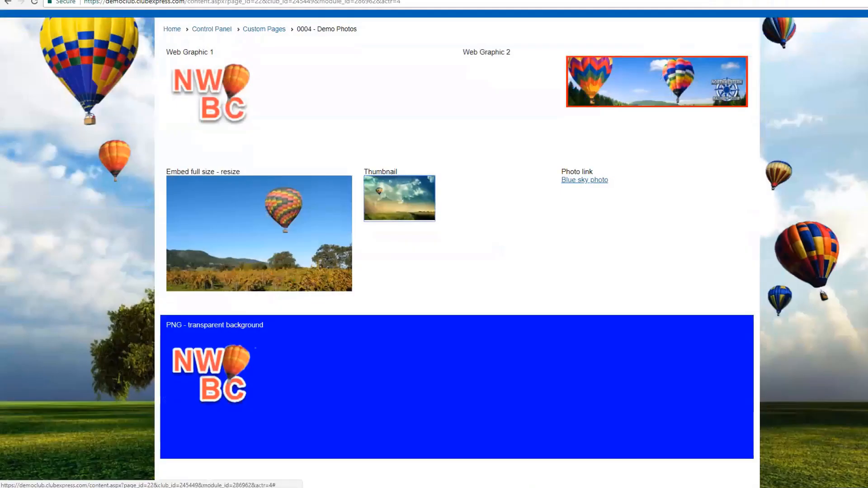
{"action": "mouse_move", "coordinate": [852, 302]}
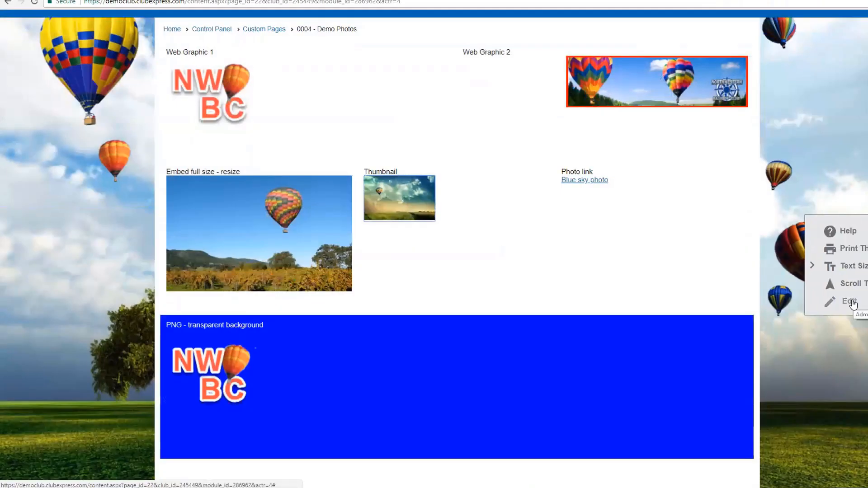
Step: Reopen Demo Photos for editing, add a new line below Slideshow widget, and list the insertable widgets
{"action": "left_click", "coordinate": [853, 302]}
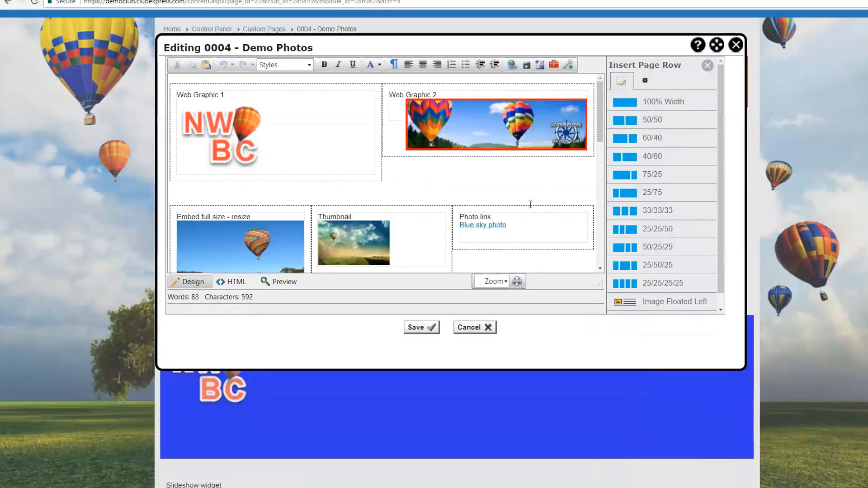
{"action": "scroll", "coordinate": [442, 182], "scroll_direction": "down", "scroll_amount": 6}
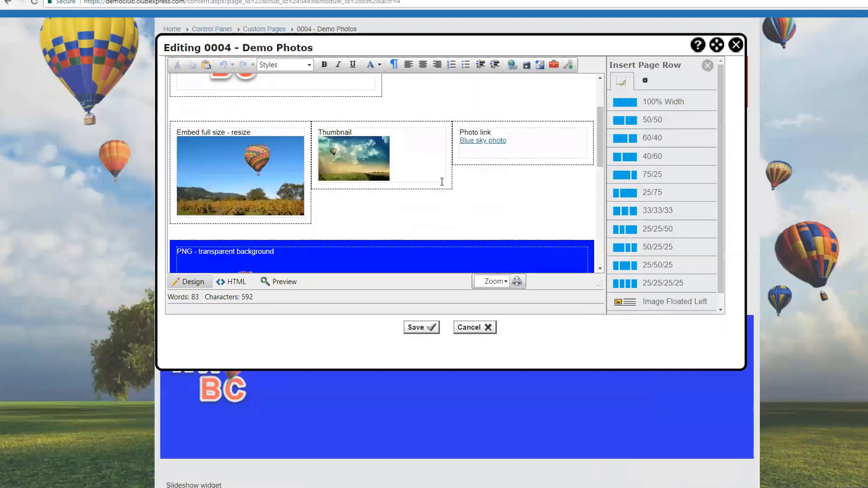
{"action": "scroll", "coordinate": [442, 182], "scroll_direction": "down", "scroll_amount": 3}
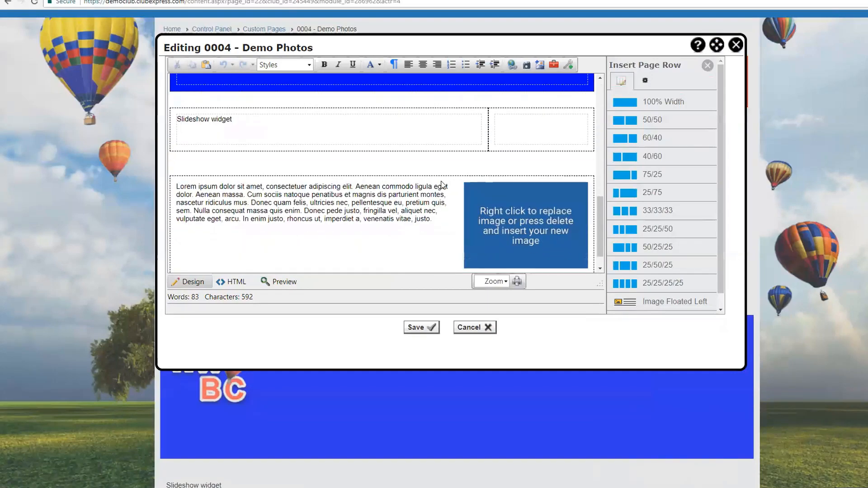
{"action": "left_click", "coordinate": [241, 120]}
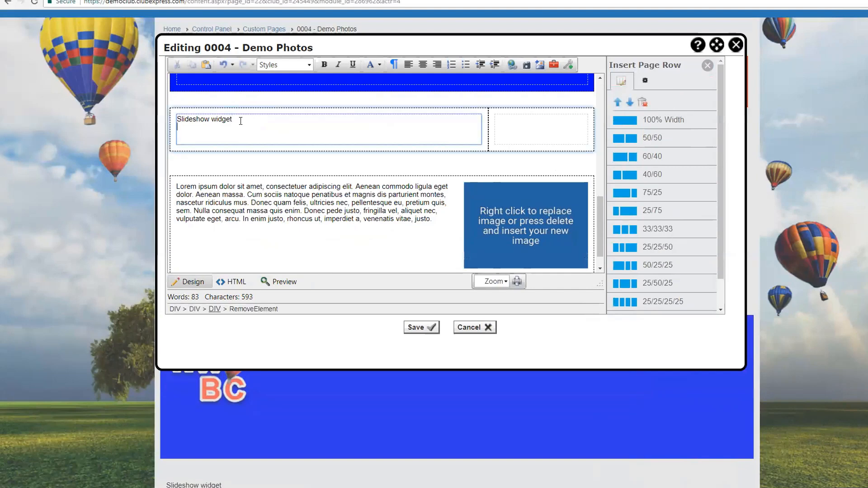
{"action": "key", "text": "Return"}
{"action": "left_click", "coordinate": [645, 82]}
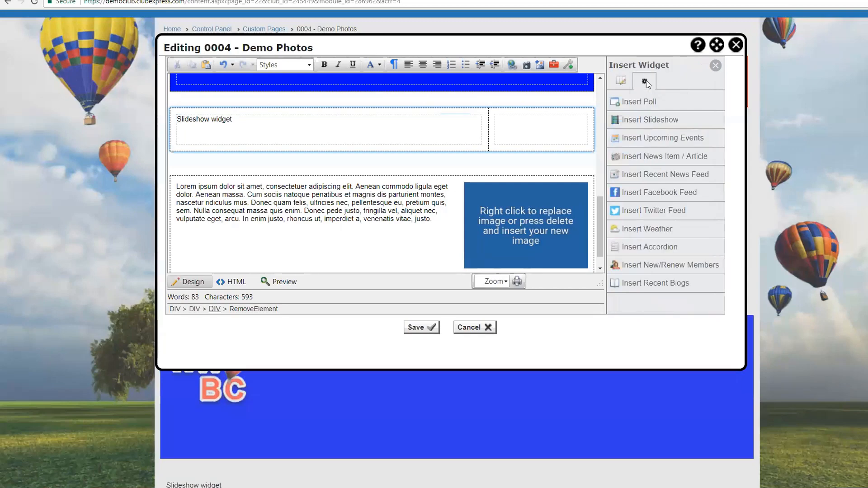
Step: Insert a 400 × 300 slideshow of the Ballooning category's Best Club Photos album
{"action": "left_click", "coordinate": [639, 120]}
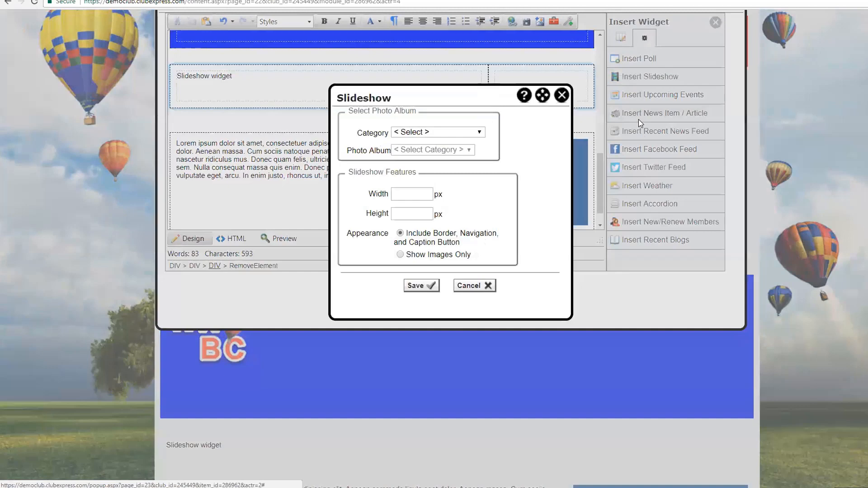
{"action": "left_click", "coordinate": [478, 132]}
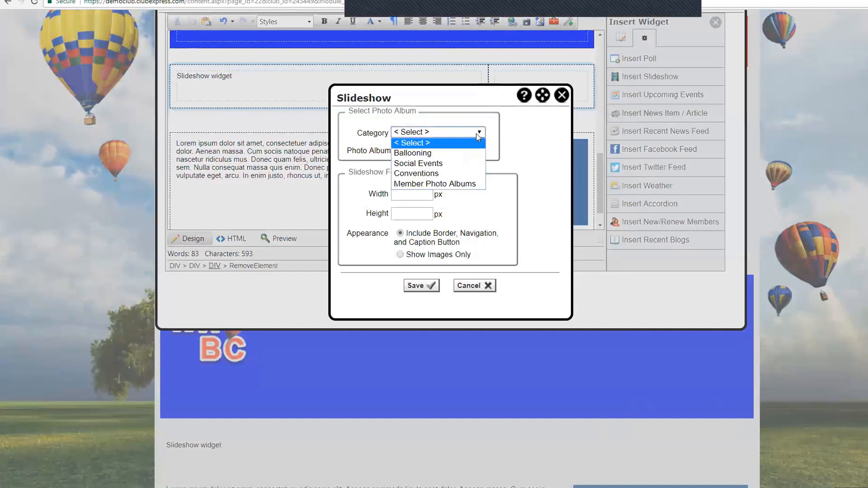
{"action": "left_click", "coordinate": [416, 153]}
{"action": "left_click", "coordinate": [461, 150]}
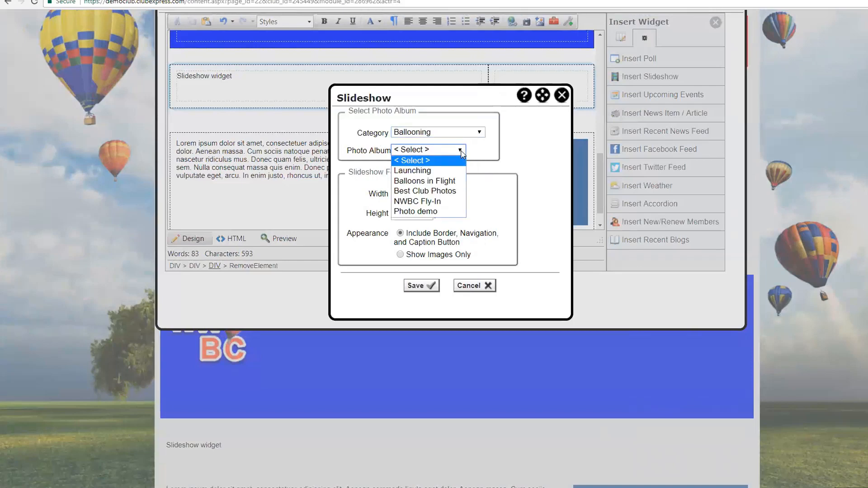
{"action": "left_click", "coordinate": [399, 192]}
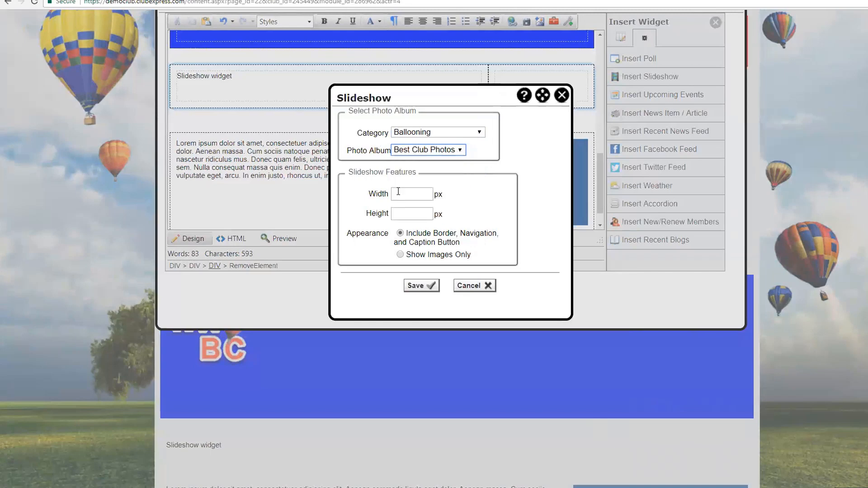
{"action": "left_click", "coordinate": [400, 194]}
{"action": "type", "text": "400"}
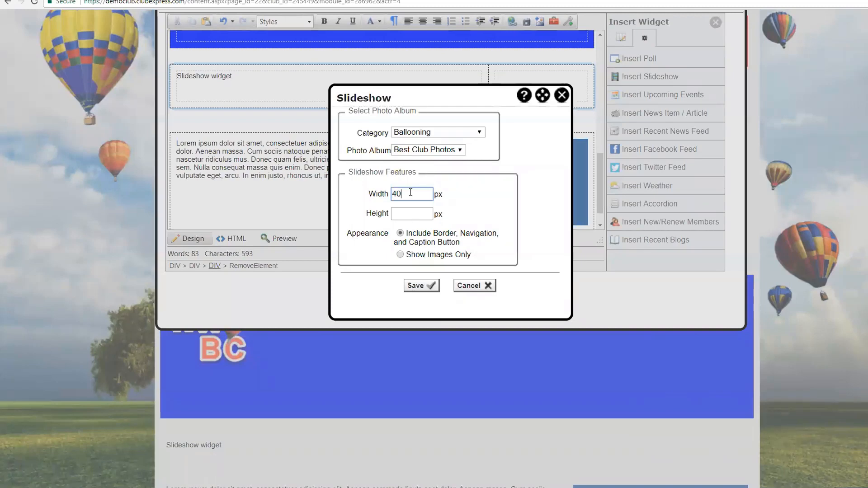
{"action": "left_click", "coordinate": [411, 213]}
{"action": "type", "text": "300"}
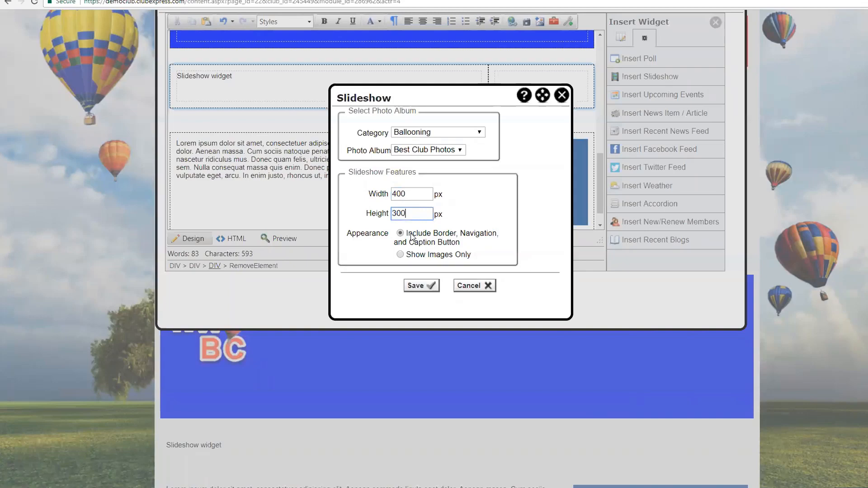
{"action": "left_click", "coordinate": [419, 285]}
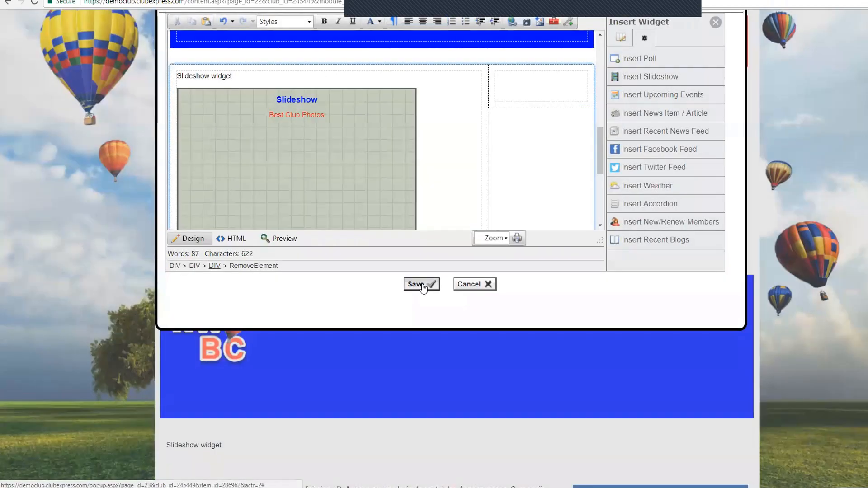
Step: Save the page and step through the Best Club Photos slideshow in its larger popout
{"action": "left_click", "coordinate": [421, 284]}
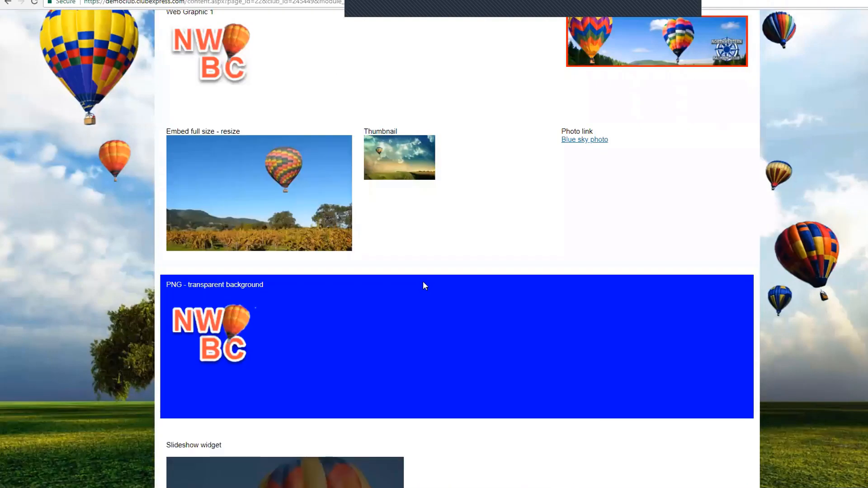
{"action": "scroll", "coordinate": [422, 281], "scroll_direction": "down", "scroll_amount": 7}
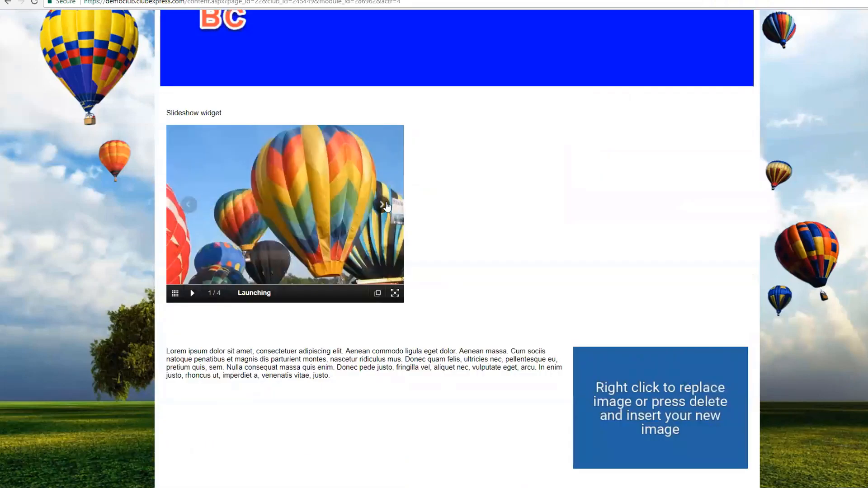
{"action": "left_click", "coordinate": [382, 205]}
{"action": "left_click", "coordinate": [386, 206]}
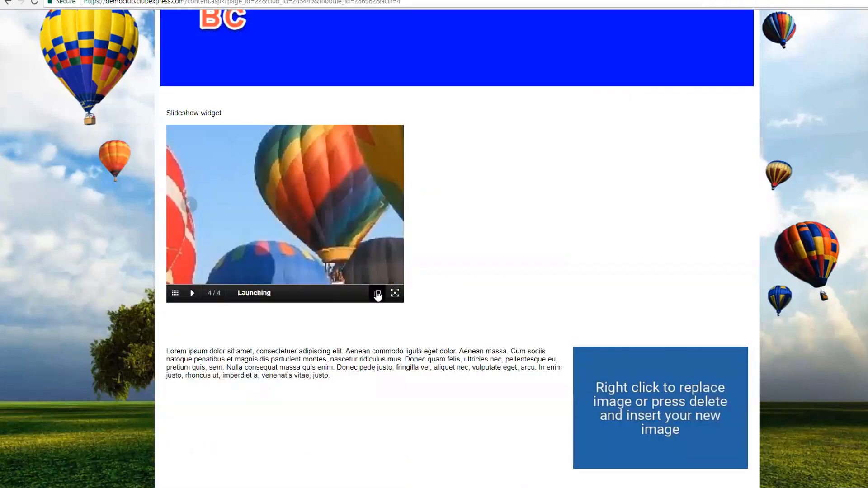
{"action": "left_click", "coordinate": [378, 294]}
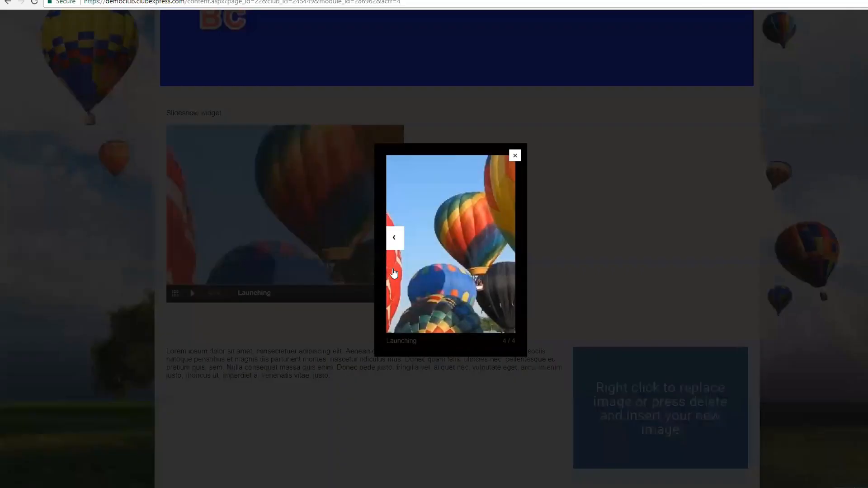
{"action": "left_click", "coordinate": [508, 241]}
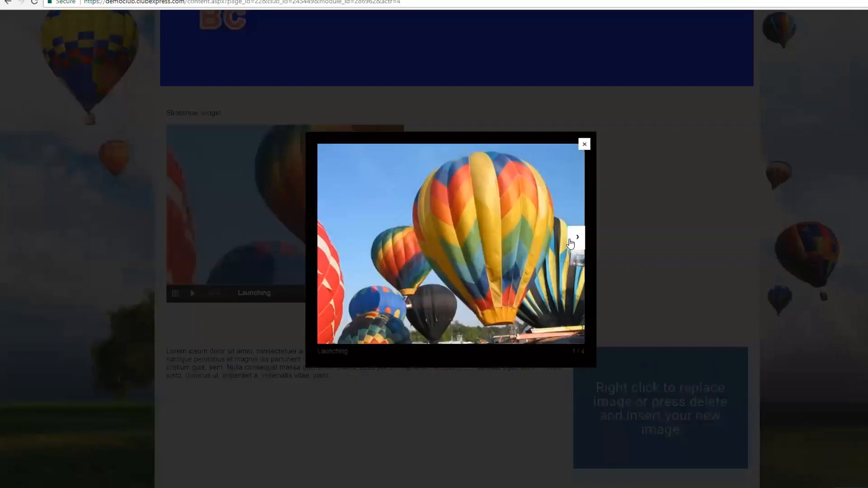
{"action": "left_click", "coordinate": [578, 238]}
{"action": "left_click", "coordinate": [579, 240]}
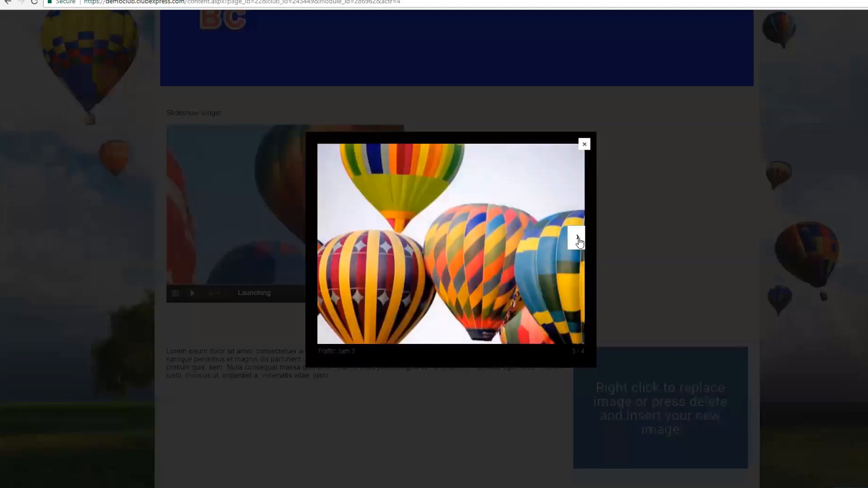
{"action": "left_click", "coordinate": [585, 144]}
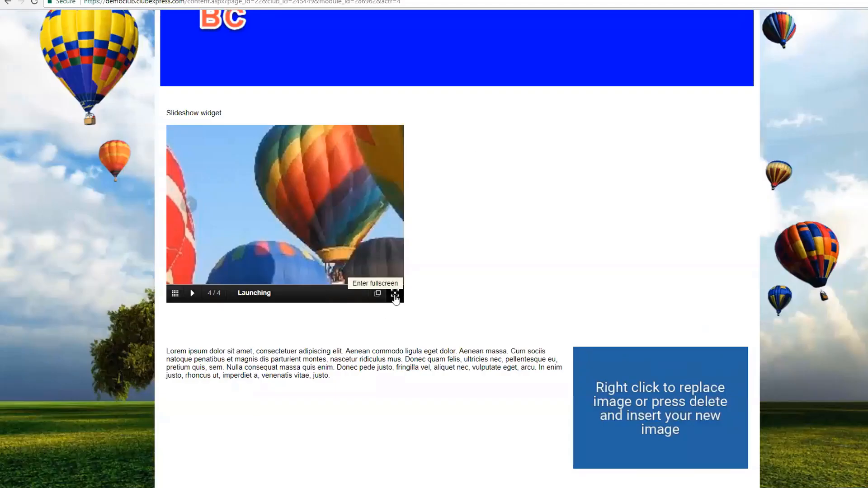
Step: Try the slideshow full screen, then jump via thumbnails to Traffic Jam 2 and Launching
{"action": "left_click", "coordinate": [395, 294]}
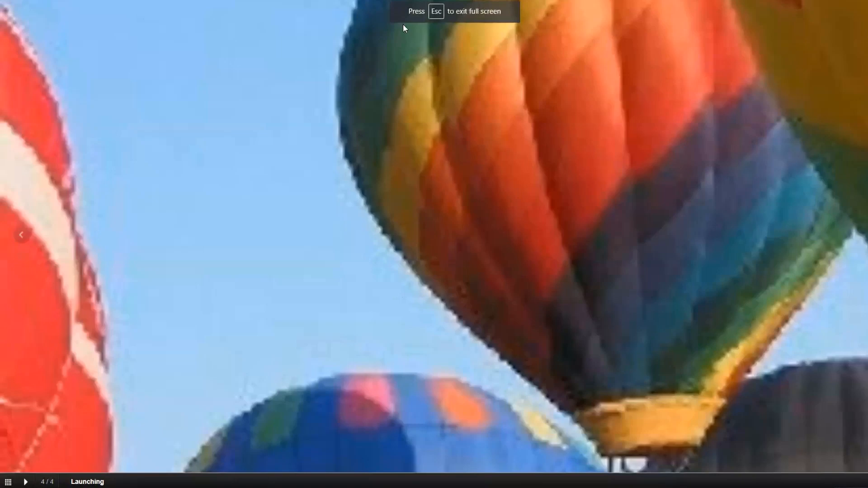
{"action": "key", "text": "Escape"}
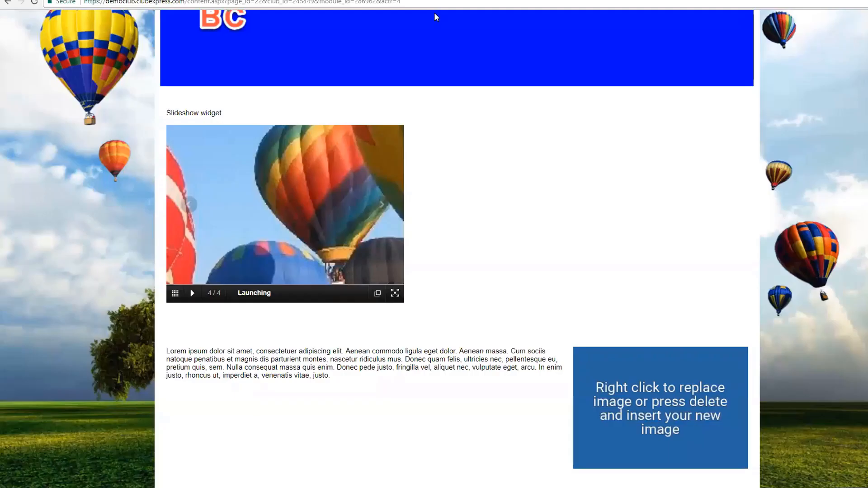
{"action": "left_click", "coordinate": [176, 294]}
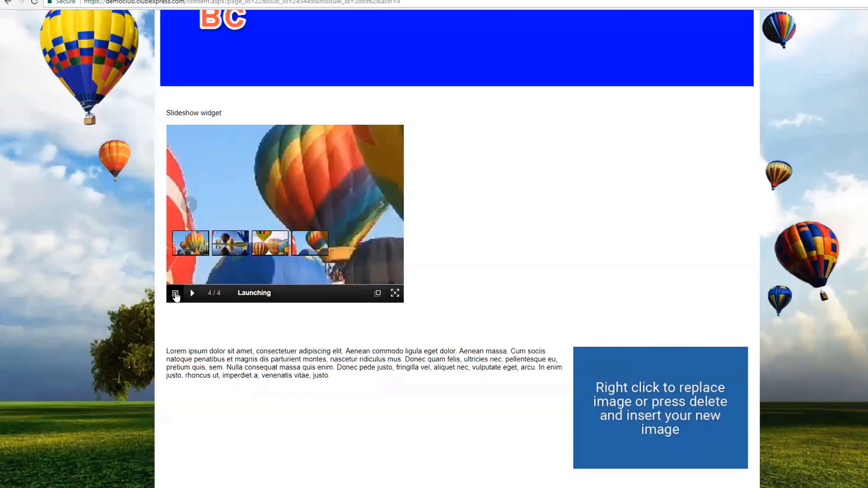
{"action": "left_click", "coordinate": [228, 140]}
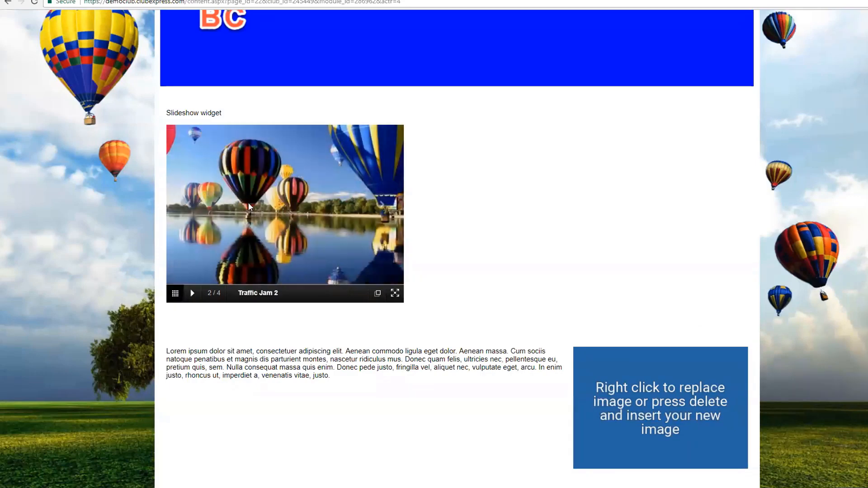
{"action": "left_click", "coordinate": [175, 292]}
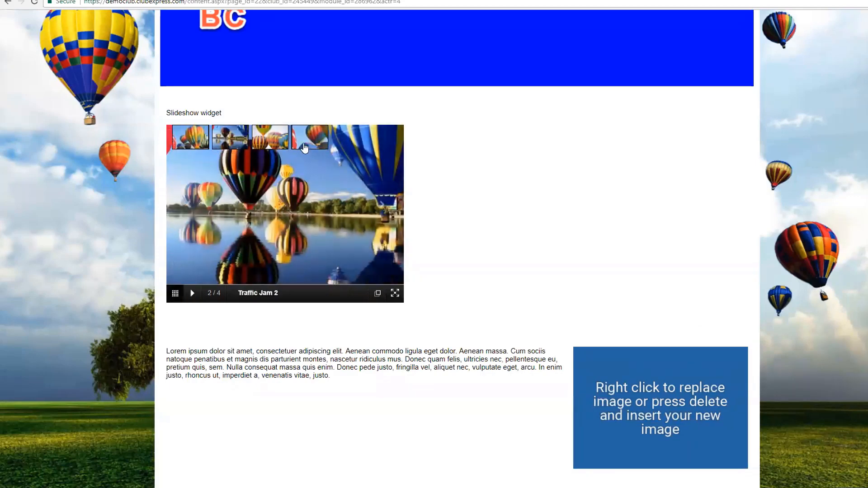
{"action": "left_click", "coordinate": [304, 145]}
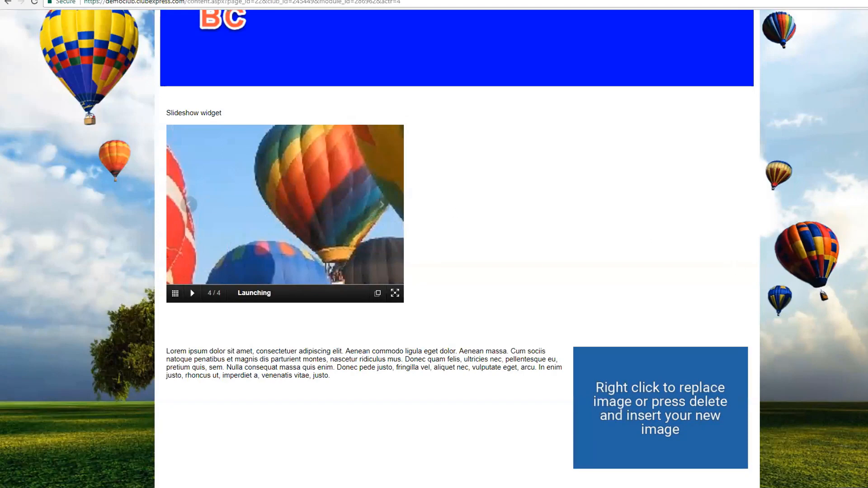
Step: Reopen the Demo Photos page in a maximized editor
{"action": "left_click", "coordinate": [849, 303]}
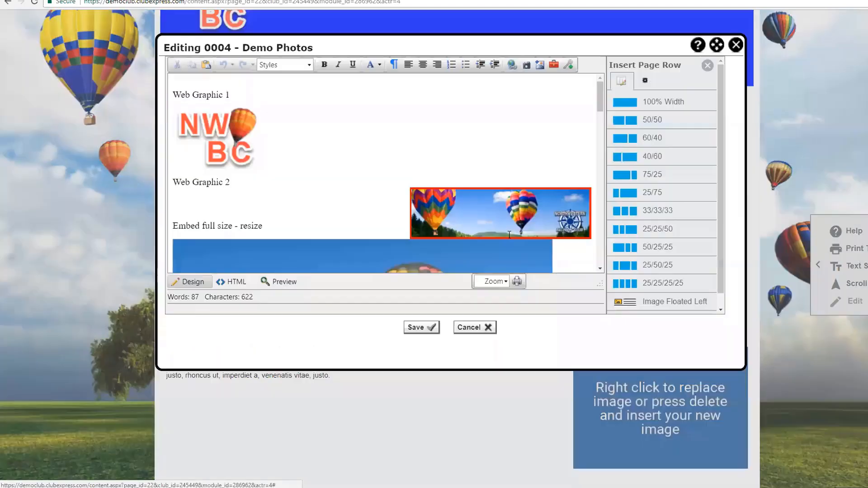
{"action": "left_click", "coordinate": [717, 45]}
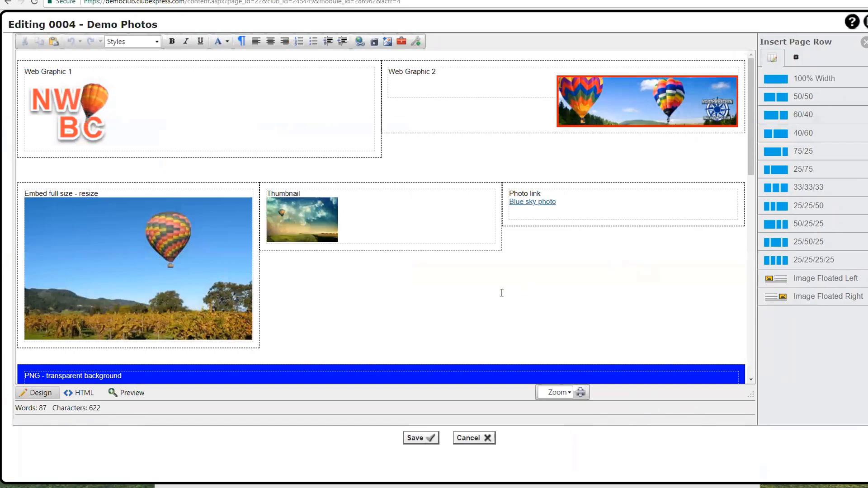
{"action": "scroll", "coordinate": [502, 284], "scroll_direction": "down", "scroll_amount": 3}
{"action": "scroll", "coordinate": [502, 279], "scroll_direction": "down", "scroll_amount": 3}
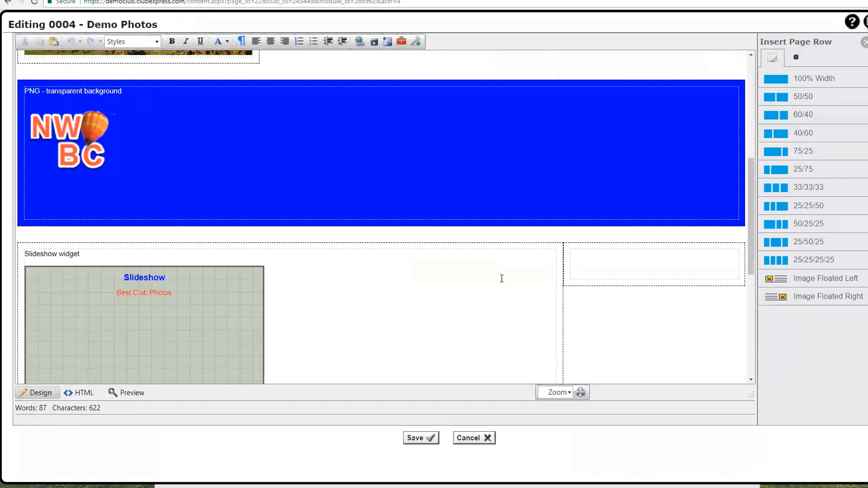
{"action": "scroll", "coordinate": [502, 278], "scroll_direction": "down", "scroll_amount": 5}
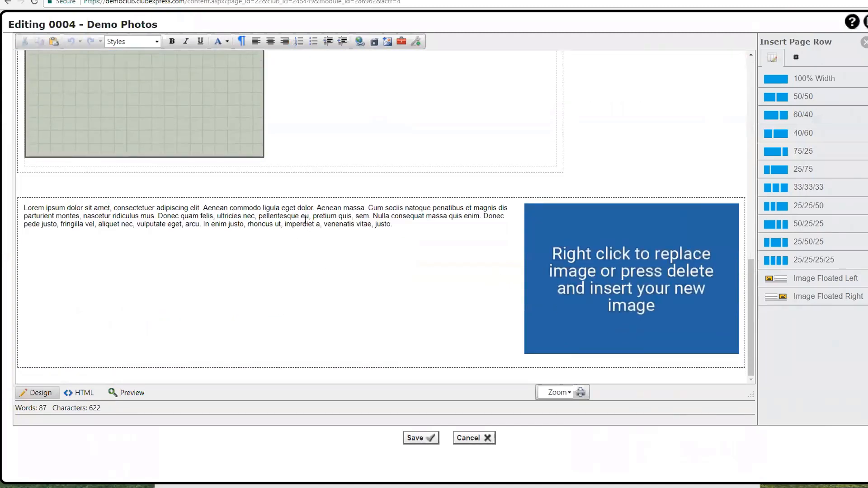
Step: Delete the lorem ipsum text-and-image row and insert an Image Floated Right row
{"action": "left_click", "coordinate": [312, 208]}
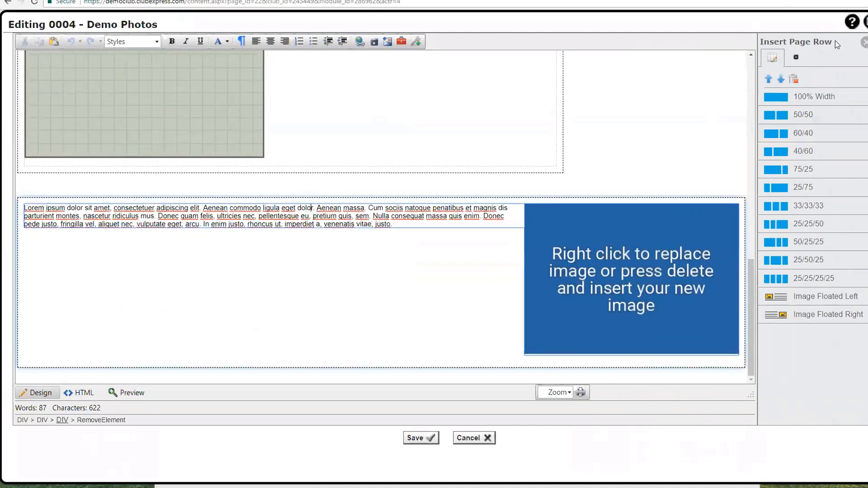
{"action": "left_click", "coordinate": [793, 80]}
{"action": "left_click", "coordinate": [478, 52]}
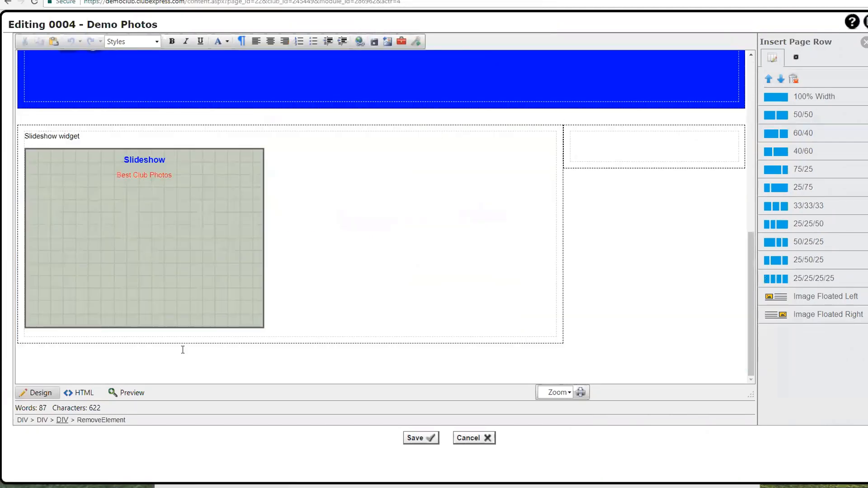
{"action": "scroll", "coordinate": [87, 331], "scroll_direction": "down", "scroll_amount": 2}
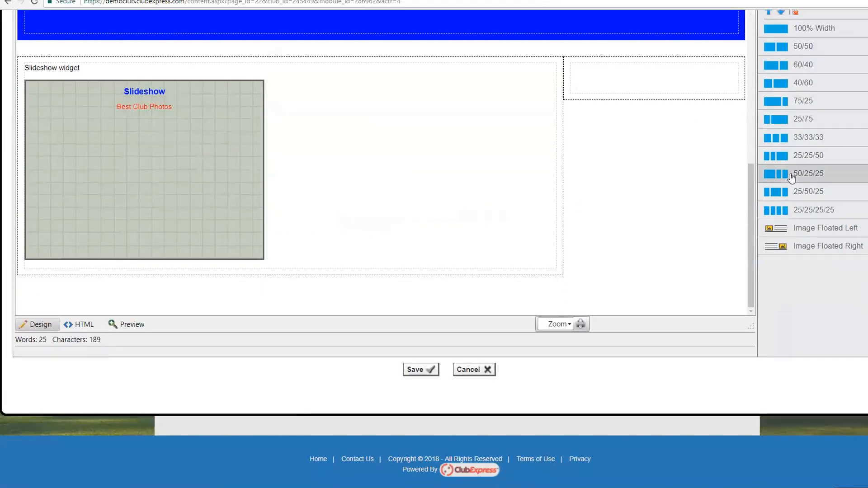
{"action": "left_click", "coordinate": [787, 247]}
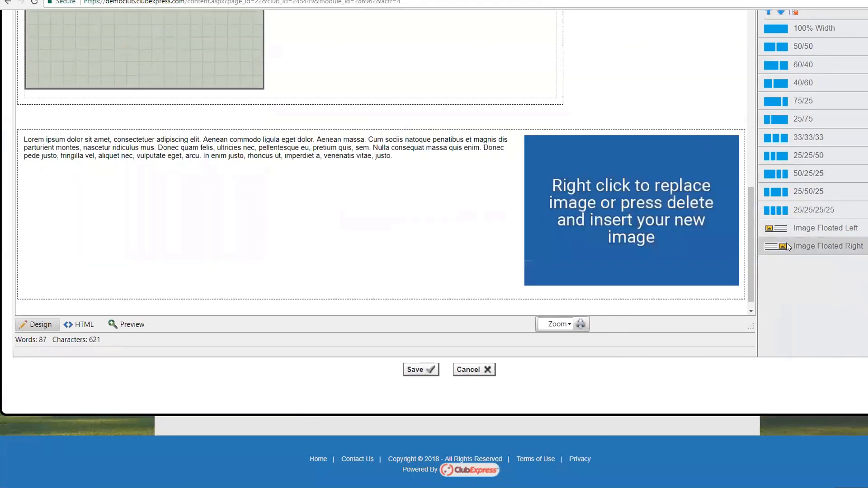
{"action": "left_click", "coordinate": [171, 141]}
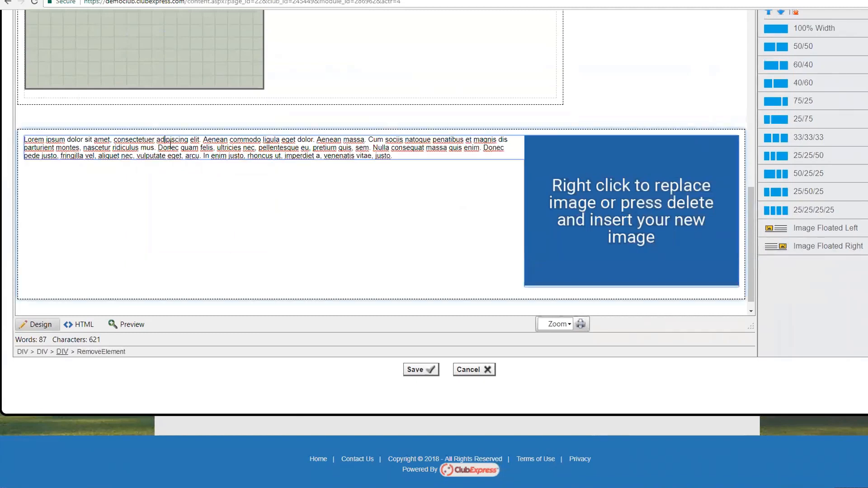
Step: Replace the placeholder with balloonheader.jpg floated right beside the text, then save the page
{"action": "right_click", "coordinate": [619, 188]}
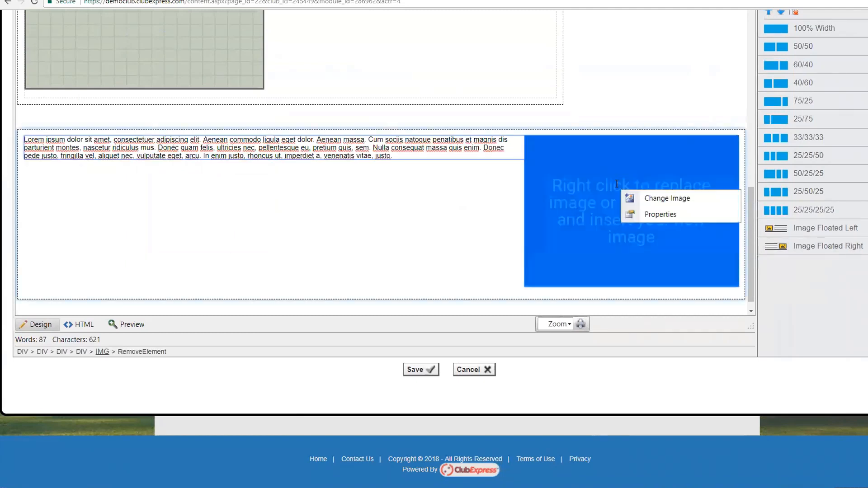
{"action": "left_click", "coordinate": [658, 199]}
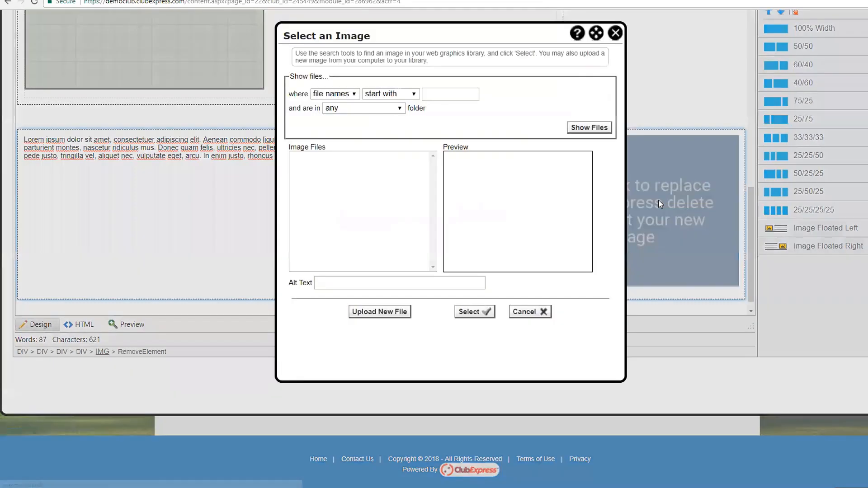
{"action": "left_click", "coordinate": [592, 128]}
{"action": "left_click", "coordinate": [433, 170]}
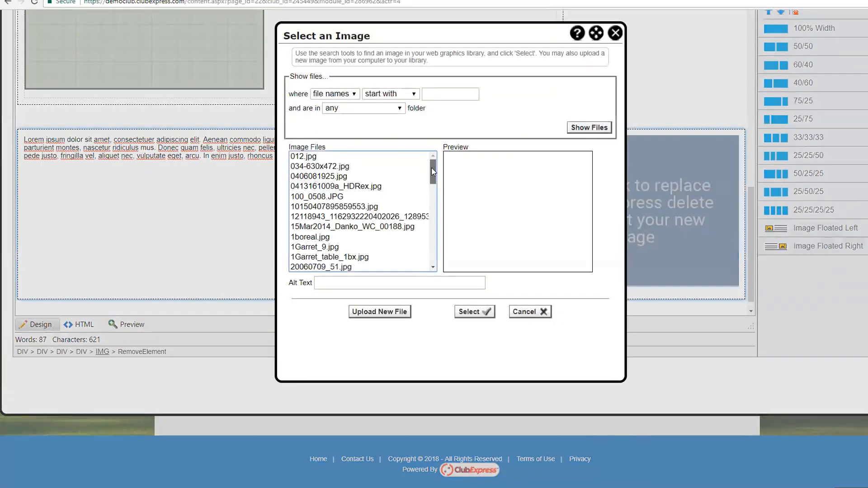
{"action": "left_click_drag", "start_coordinate": [433, 171], "coordinate": [426, 243]}
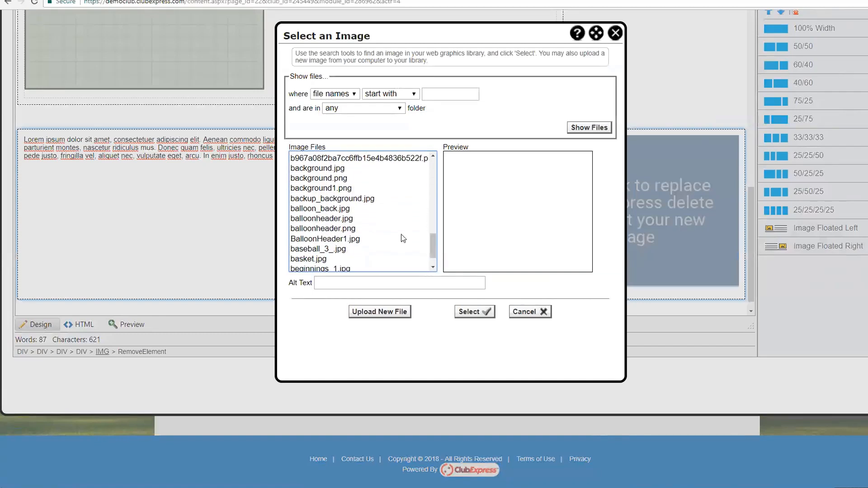
{"action": "left_click", "coordinate": [332, 218]}
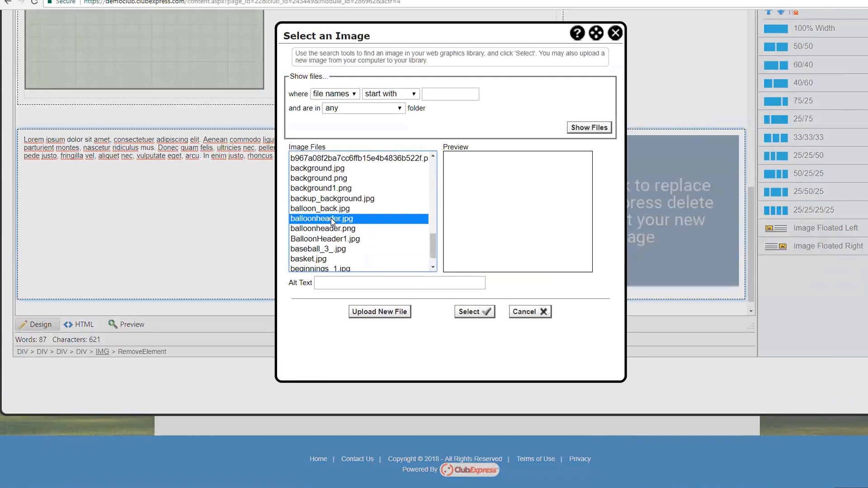
{"action": "left_click", "coordinate": [474, 312]}
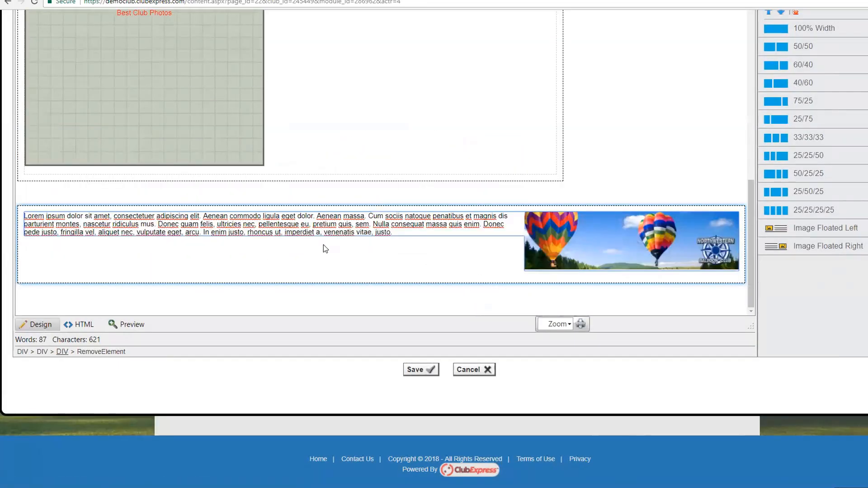
{"action": "left_click", "coordinate": [414, 370]}
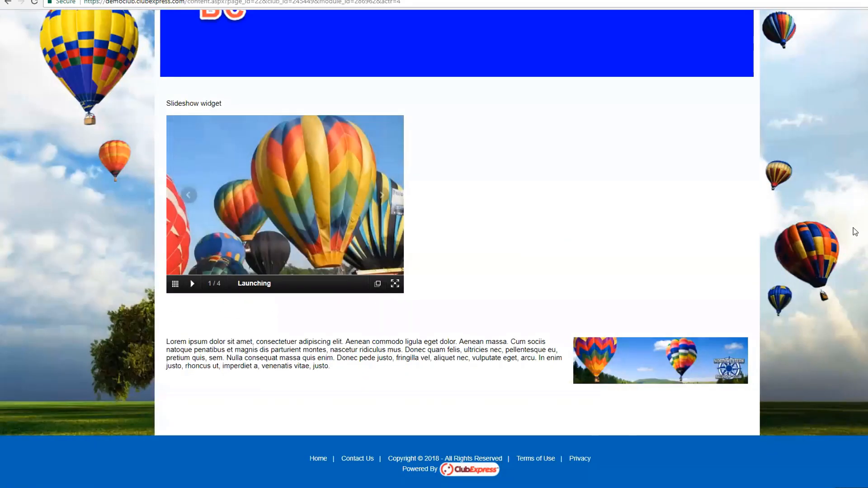
Step: Scroll to the top of the live page and restore the browser from full screen
{"action": "scroll", "coordinate": [853, 232], "scroll_direction": "up", "scroll_amount": 9}
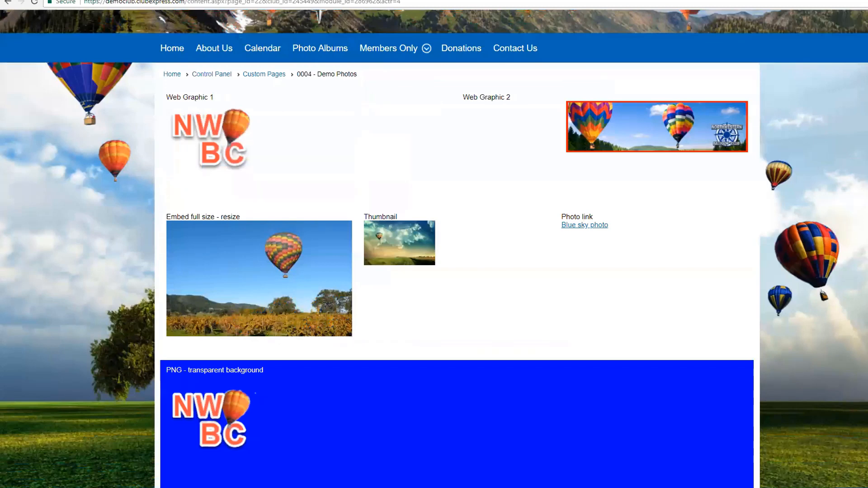
{"action": "left_click", "coordinate": [867, 0]}
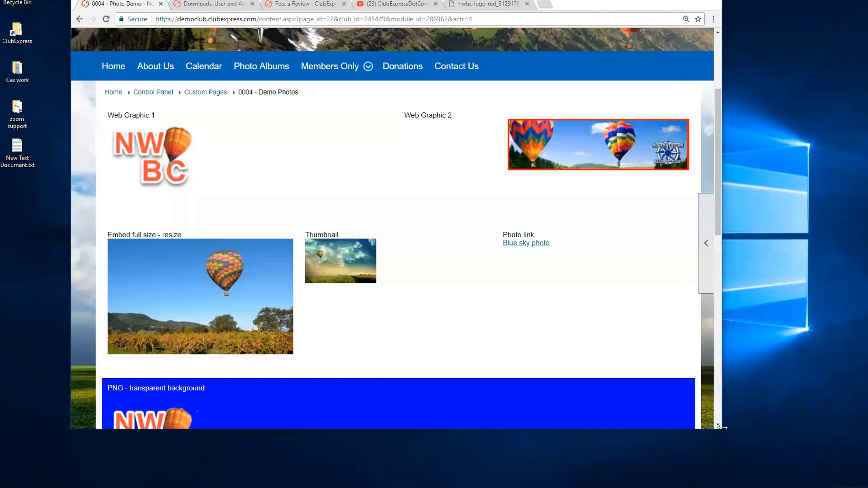
Step: Narrow the browser window and scroll through the reflowed Demo Photos page
{"action": "left_click_drag", "start_coordinate": [722, 427], "coordinate": [730, 427]}
{"action": "scroll", "coordinate": [729, 347], "scroll_direction": "down", "scroll_amount": 10}
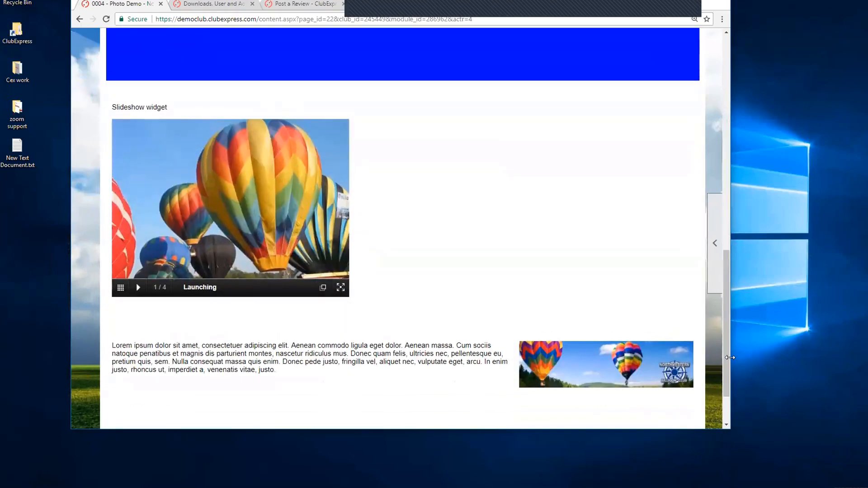
{"action": "left_click_drag", "start_coordinate": [730, 357], "coordinate": [461, 361]}
{"action": "left_click_drag", "start_coordinate": [298, 425], "coordinate": [328, 426]}
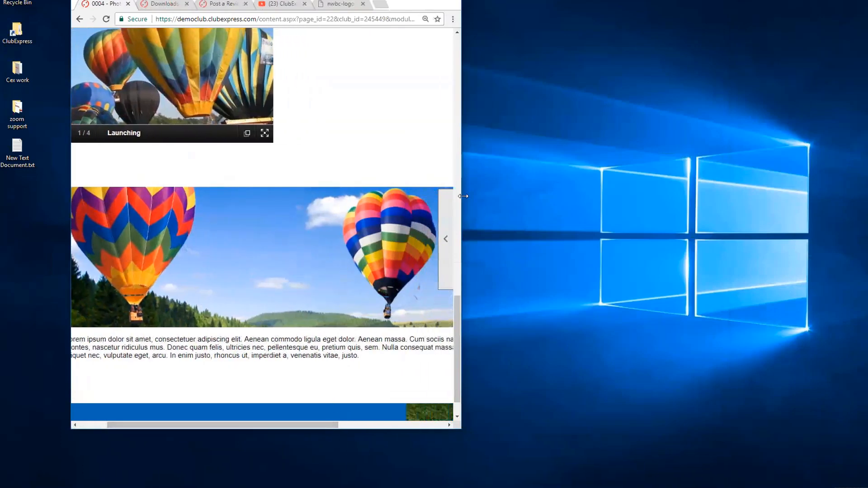
{"action": "left_click_drag", "start_coordinate": [457, 312], "coordinate": [581, 135]}
{"action": "scroll", "coordinate": [581, 135], "scroll_direction": "up", "scroll_amount": 3}
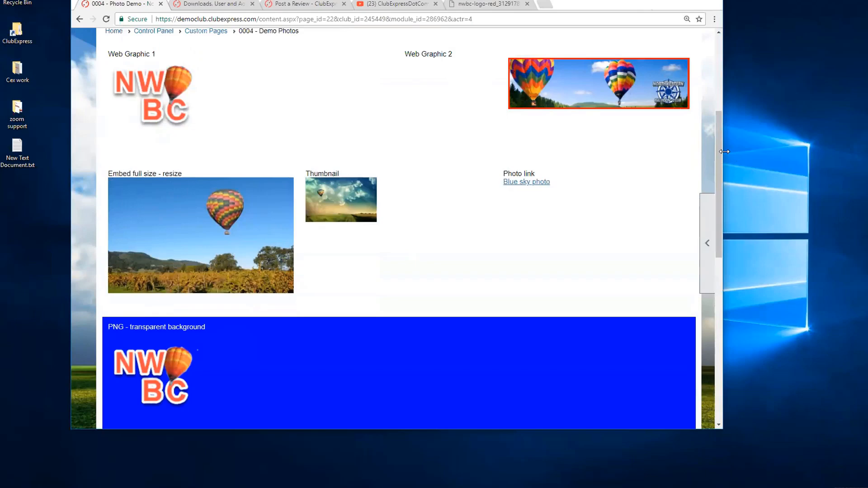
Step: Narrow the window once more, then widen it back to the side-by-side layout
{"action": "left_click_drag", "start_coordinate": [724, 152], "coordinate": [446, 156]}
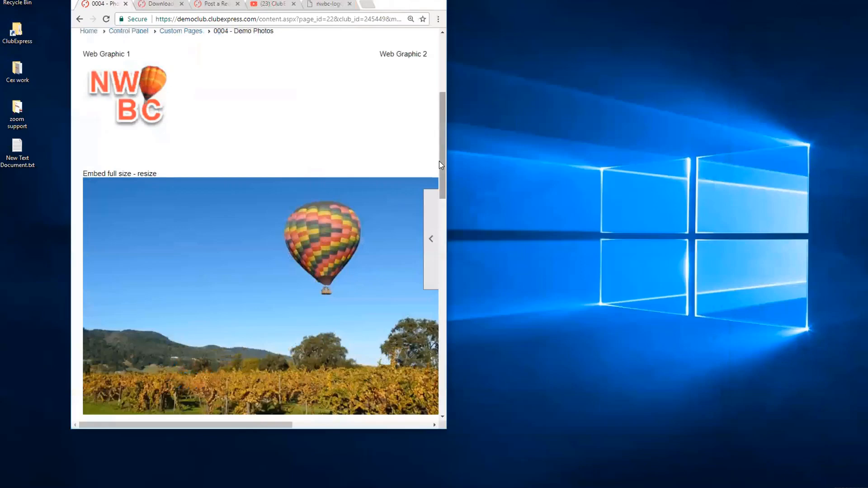
{"action": "scroll", "coordinate": [240, 231], "scroll_direction": "down", "scroll_amount": 5}
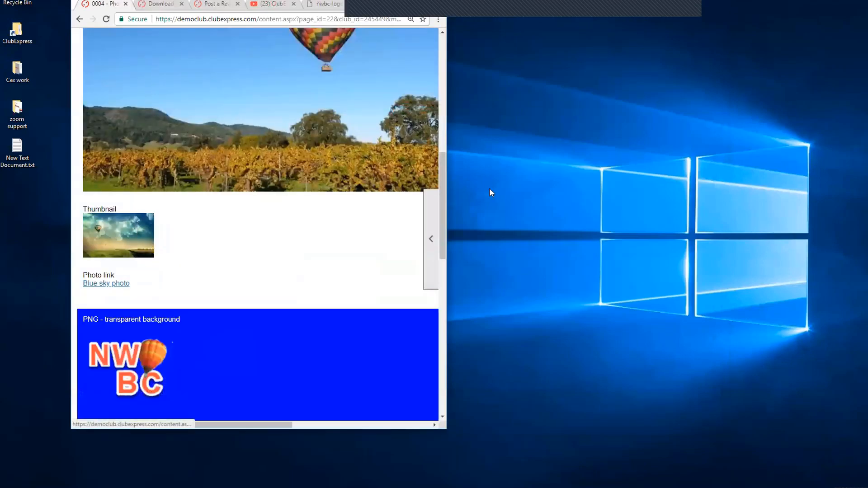
{"action": "left_click_drag", "start_coordinate": [442, 156], "coordinate": [441, 76]}
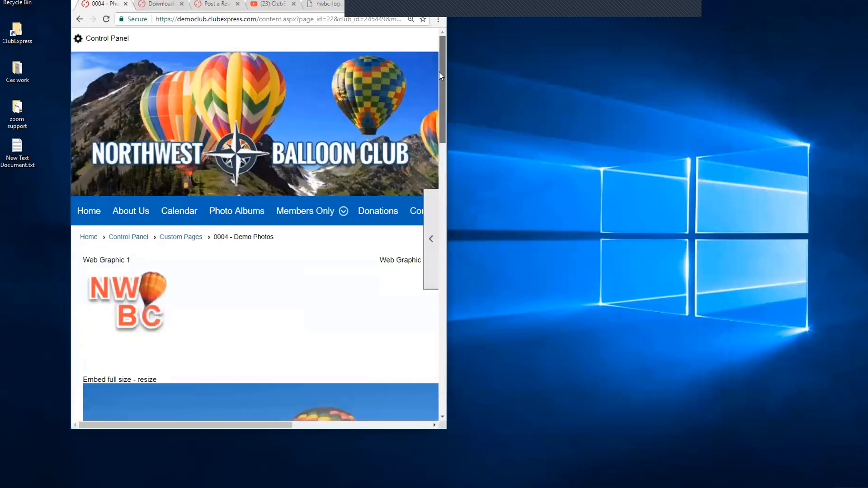
{"action": "left_click_drag", "start_coordinate": [447, 189], "coordinate": [752, 232]}
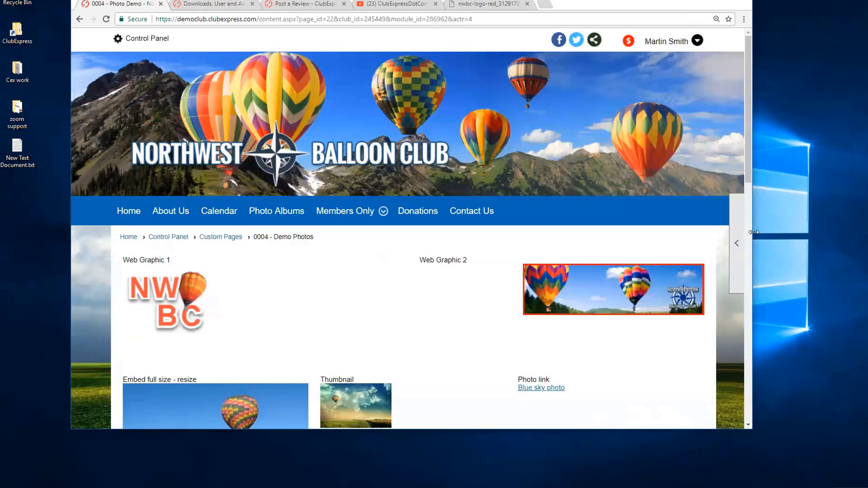
{"action": "left_click_drag", "start_coordinate": [754, 232], "coordinate": [790, 232]}
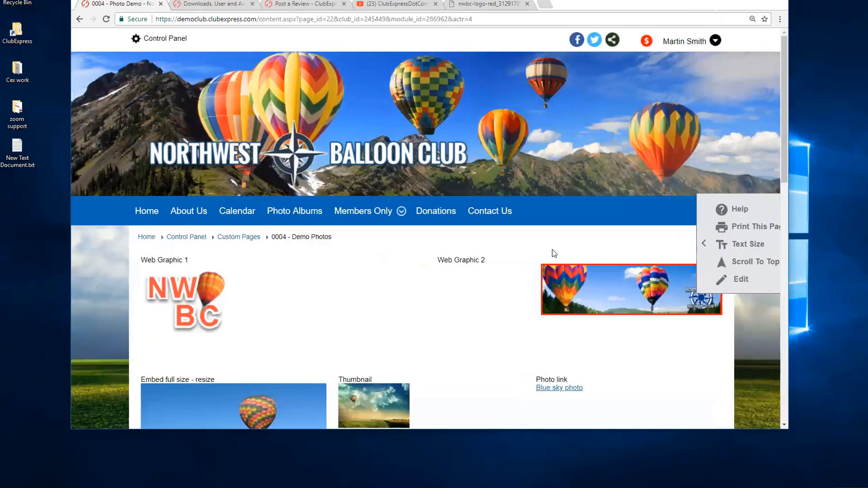
{"action": "left_click", "coordinate": [234, 240]}
{"action": "scroll", "coordinate": [557, 304], "scroll_direction": "down", "scroll_amount": 4}
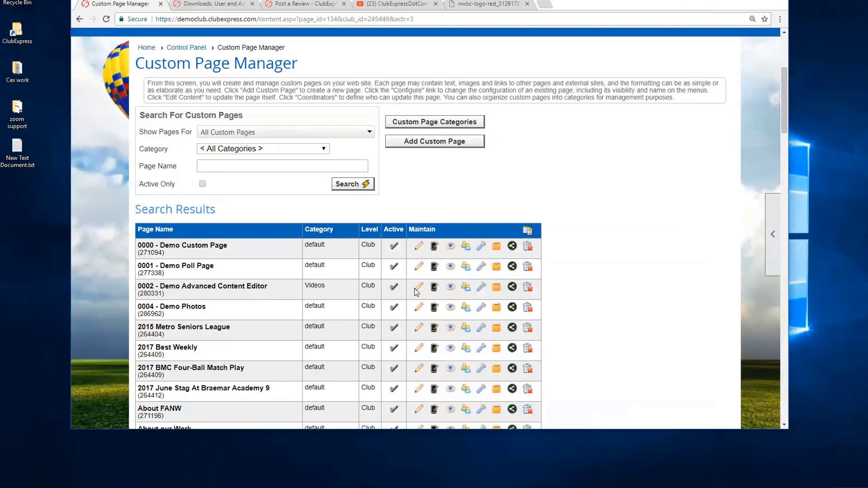
{"action": "left_click", "coordinate": [451, 287]}
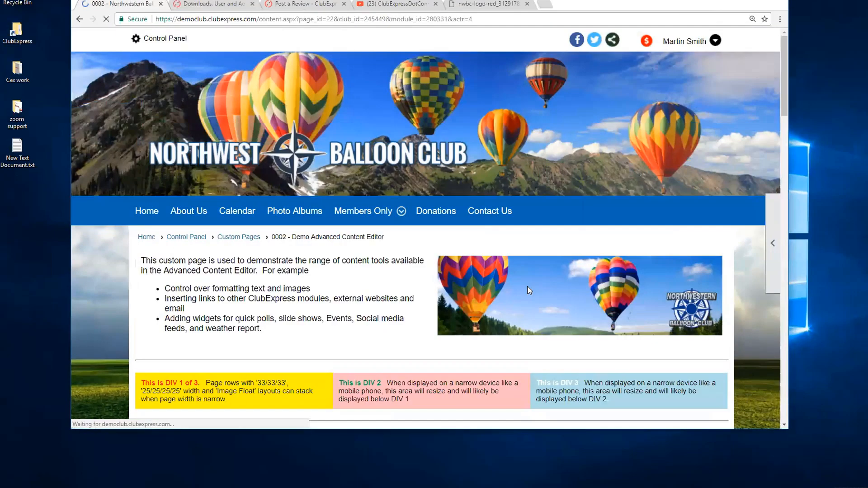
{"action": "scroll", "coordinate": [526, 286], "scroll_direction": "down", "scroll_amount": 5}
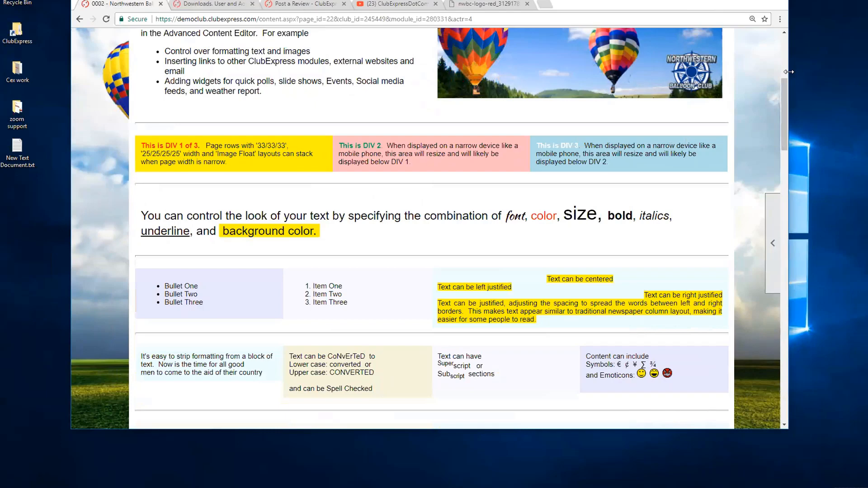
{"action": "left_click_drag", "start_coordinate": [788, 72], "coordinate": [790, 130]}
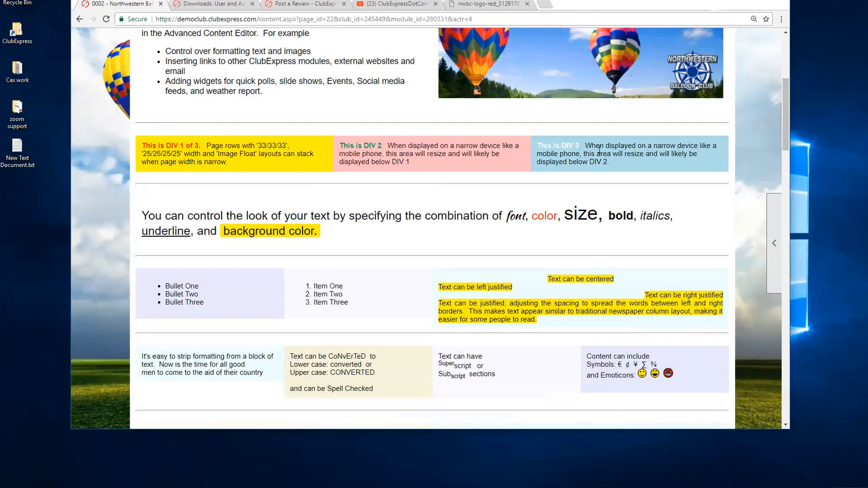
{"action": "key", "text": "alt+Left"}
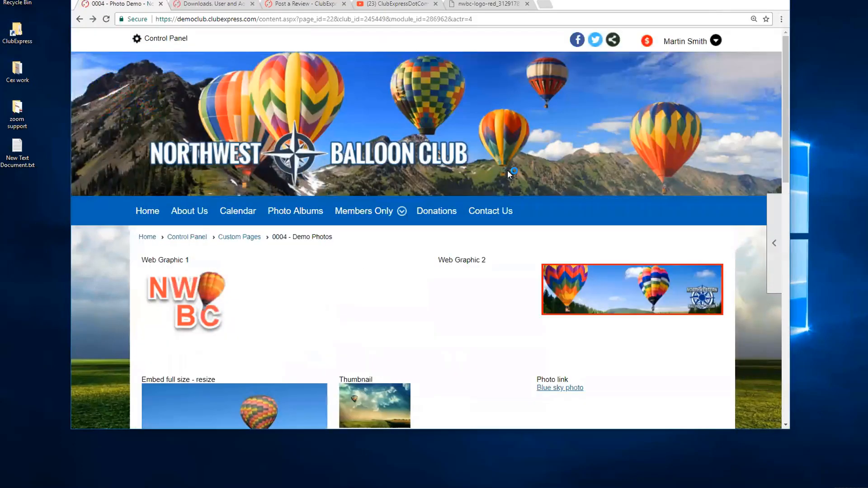
{"action": "scroll", "coordinate": [508, 170], "scroll_direction": "down", "scroll_amount": 3}
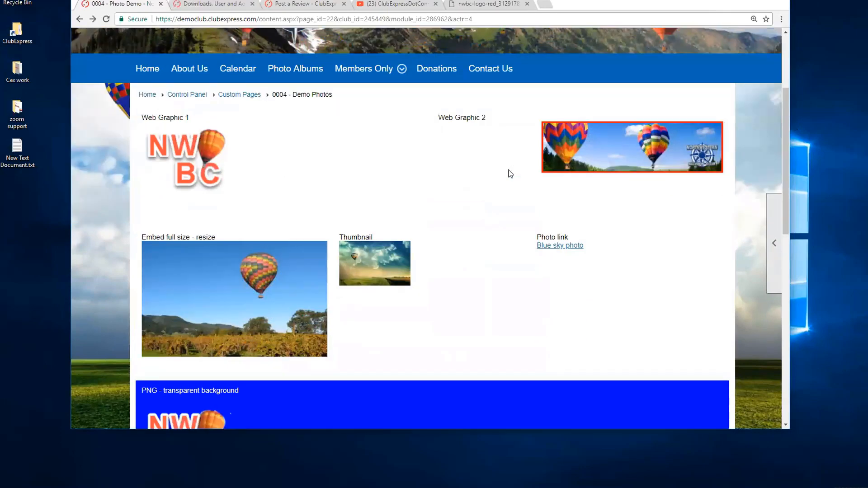
{"action": "scroll", "coordinate": [479, 224], "scroll_direction": "down", "scroll_amount": 2}
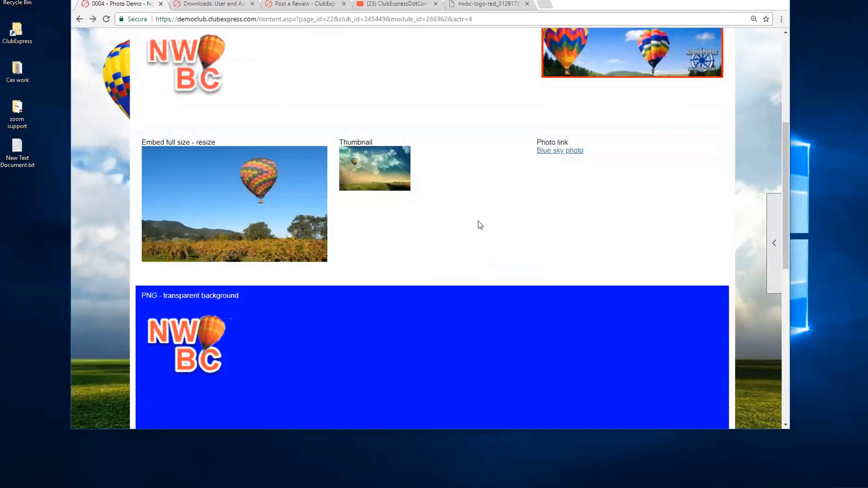
{"action": "left_click", "coordinate": [369, 162]}
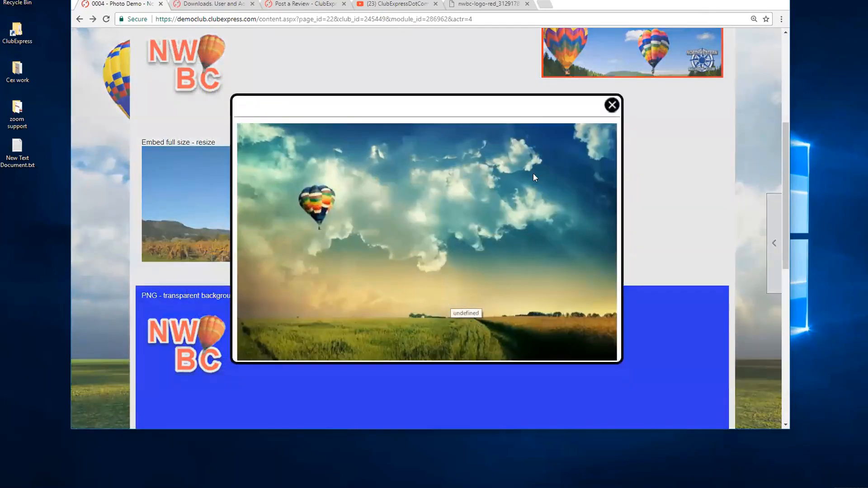
{"action": "left_click", "coordinate": [613, 105]}
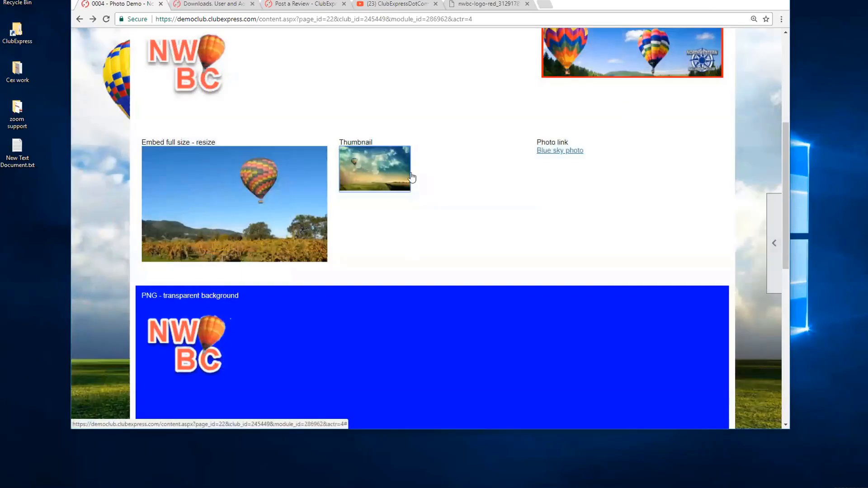
{"action": "left_click", "coordinate": [388, 178]}
{"action": "left_click", "coordinate": [612, 105]}
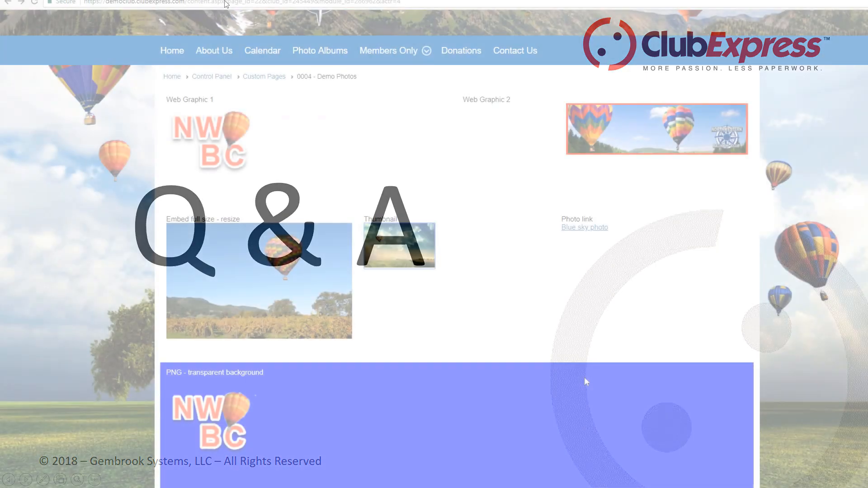
Step: Go through the Control Panel's Setup to the Web Graphics Manager listing 268 image files
{"action": "scroll", "coordinate": [584, 377], "scroll_direction": "down", "scroll_amount": 5}
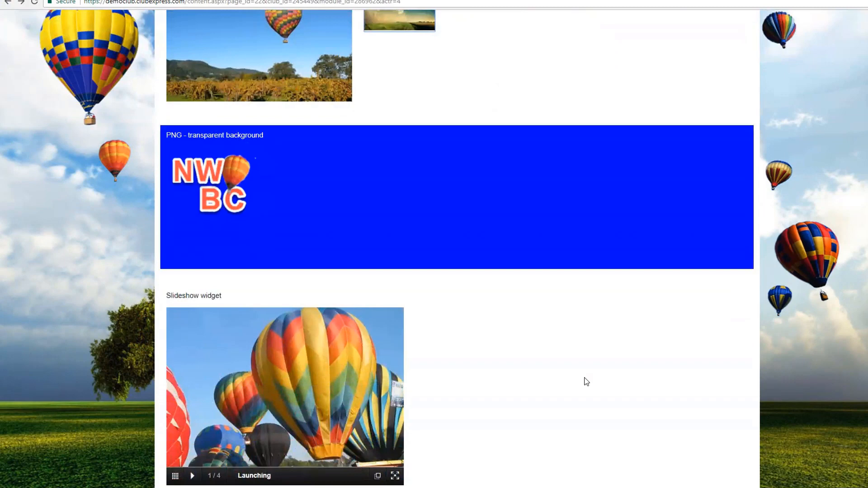
{"action": "scroll", "coordinate": [586, 381], "scroll_direction": "up", "scroll_amount": 1}
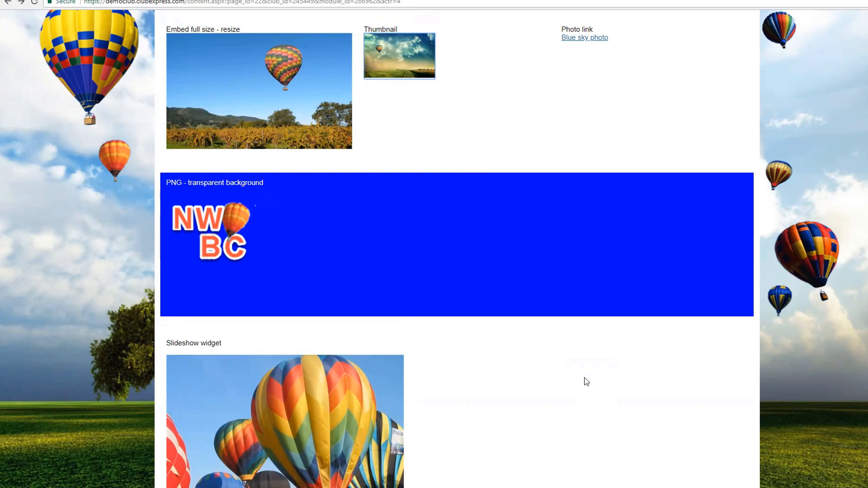
{"action": "scroll", "coordinate": [586, 381], "scroll_direction": "up", "scroll_amount": 5}
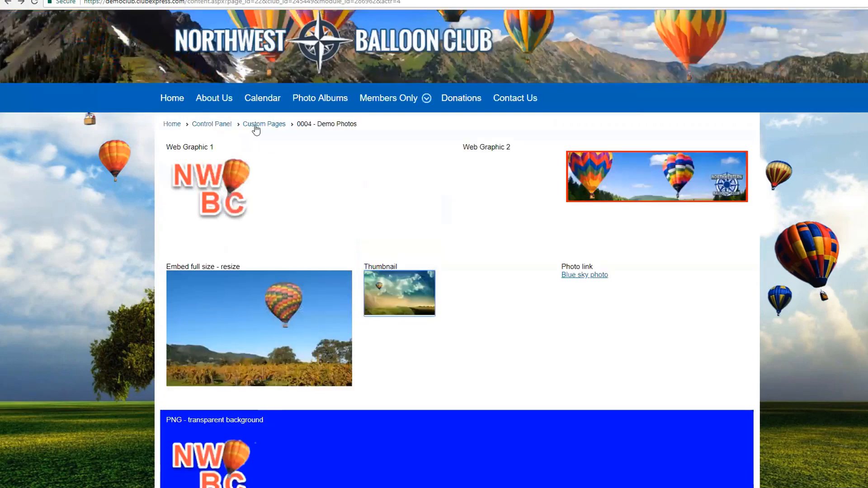
{"action": "left_click", "coordinate": [223, 125]}
{"action": "scroll", "coordinate": [333, 243], "scroll_direction": "down", "scroll_amount": 8}
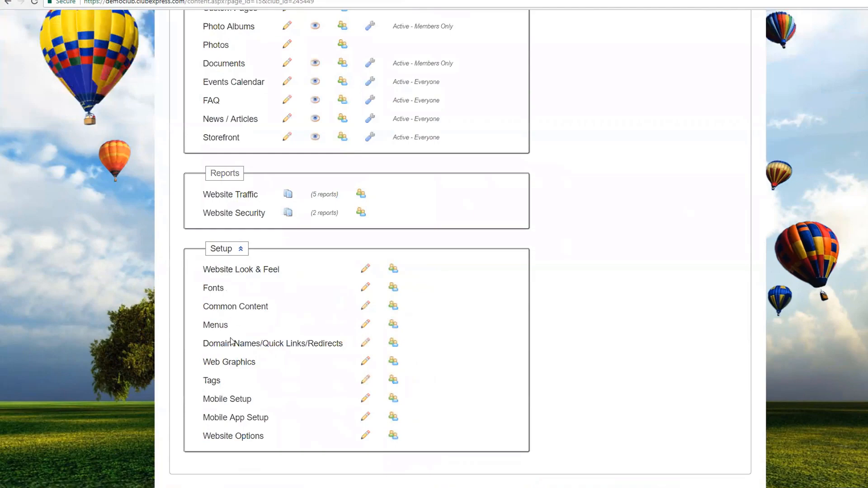
{"action": "left_click", "coordinate": [227, 363]}
{"action": "scroll", "coordinate": [406, 286], "scroll_direction": "down", "scroll_amount": 4}
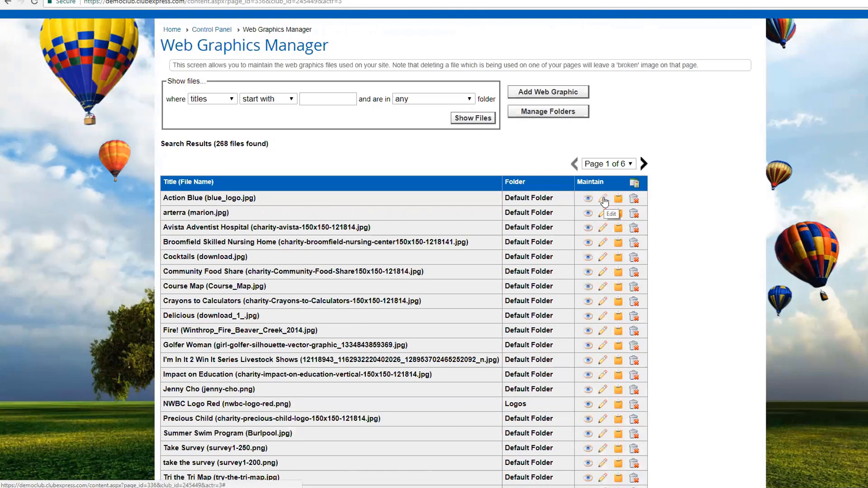
Step: Change the Action Blue graphic's folder to Logos, save it, and acknowledge the confirmation
{"action": "left_click", "coordinate": [603, 200]}
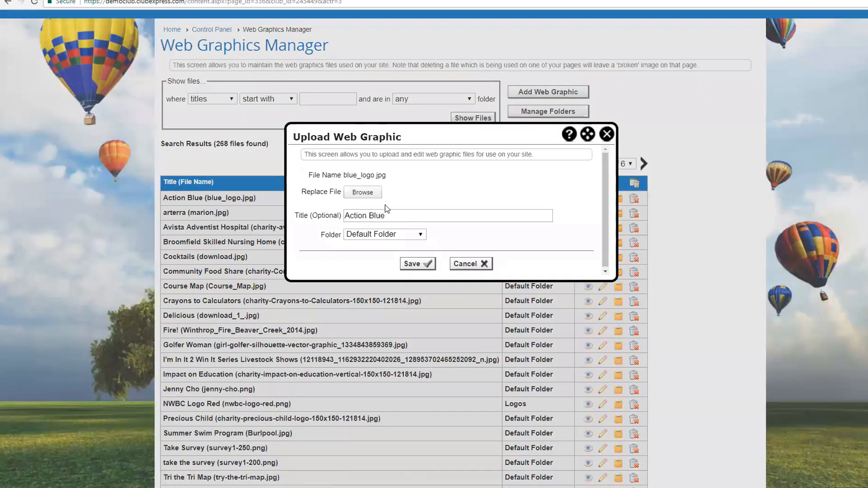
{"action": "left_click", "coordinate": [393, 234]}
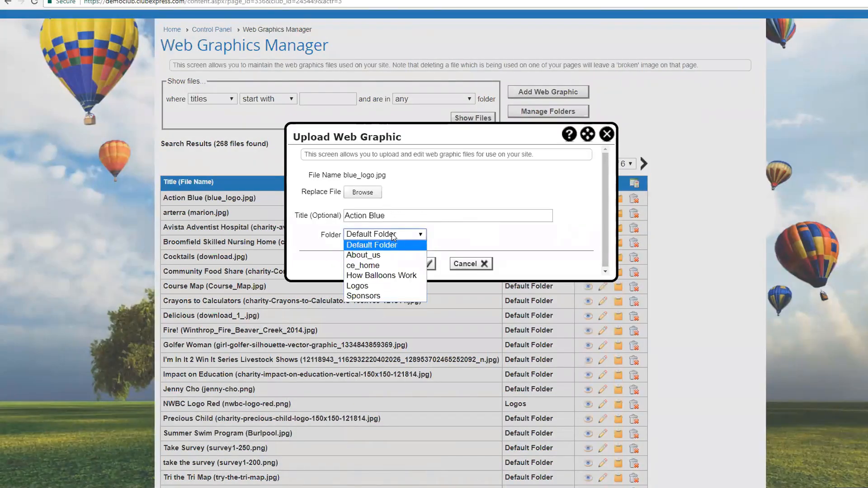
{"action": "left_click", "coordinate": [376, 286]}
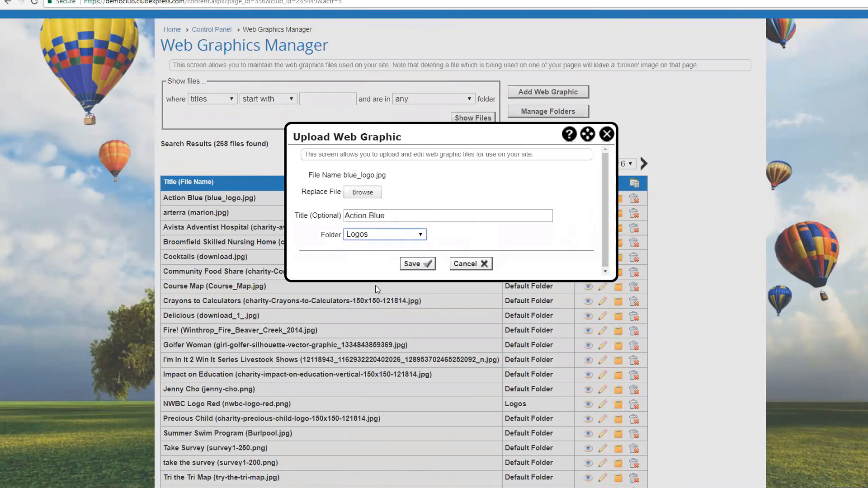
{"action": "left_click", "coordinate": [411, 269]}
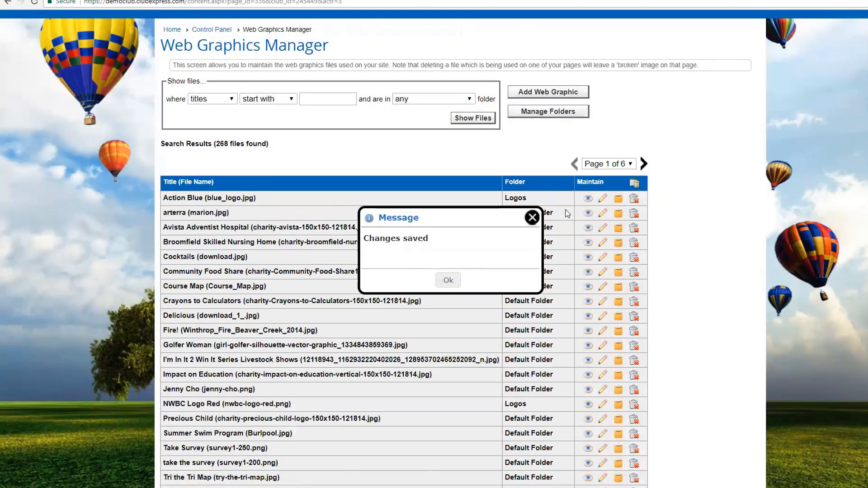
{"action": "left_click", "coordinate": [532, 218]}
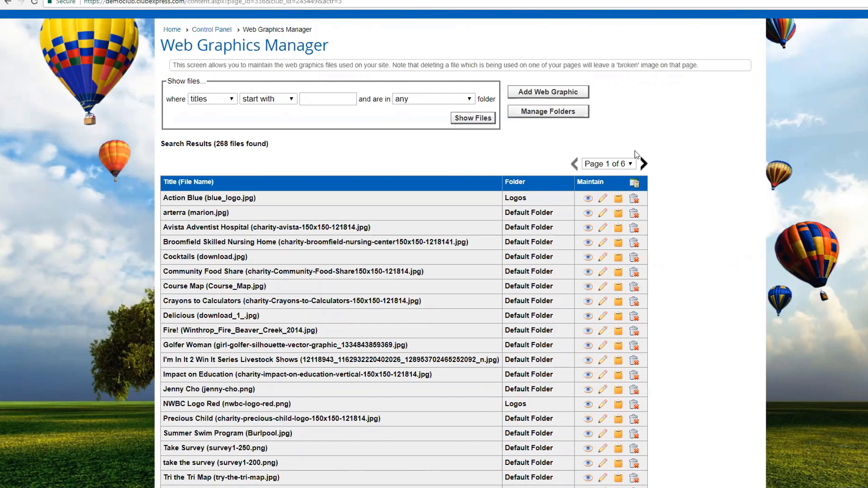
Step: Page through the web graphics list to page 5, leaving the folder filter unchanged
{"action": "left_click", "coordinate": [644, 164]}
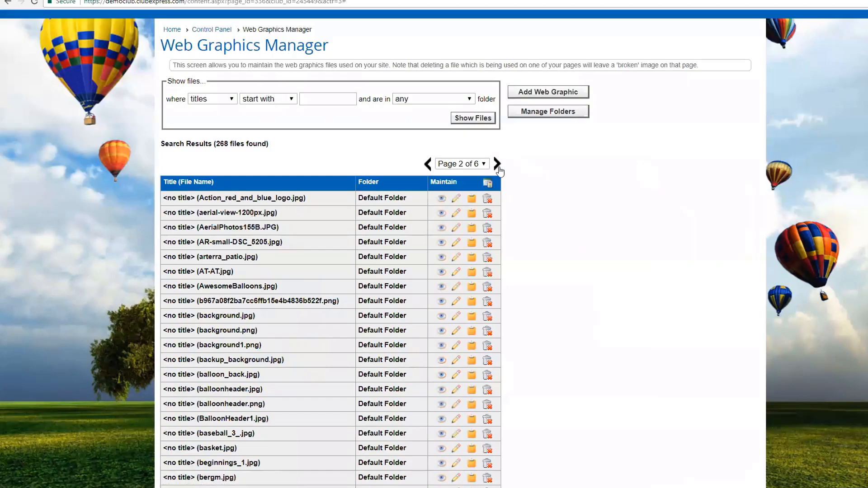
{"action": "left_click", "coordinate": [483, 165]}
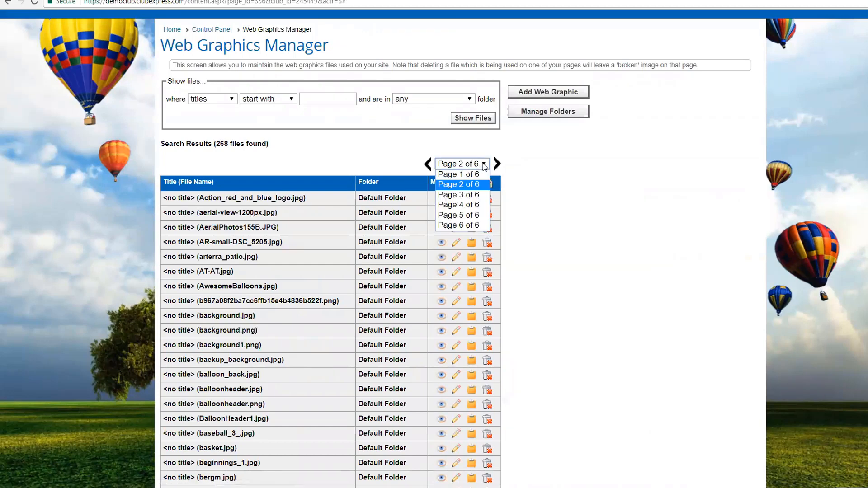
{"action": "left_click", "coordinate": [458, 214]}
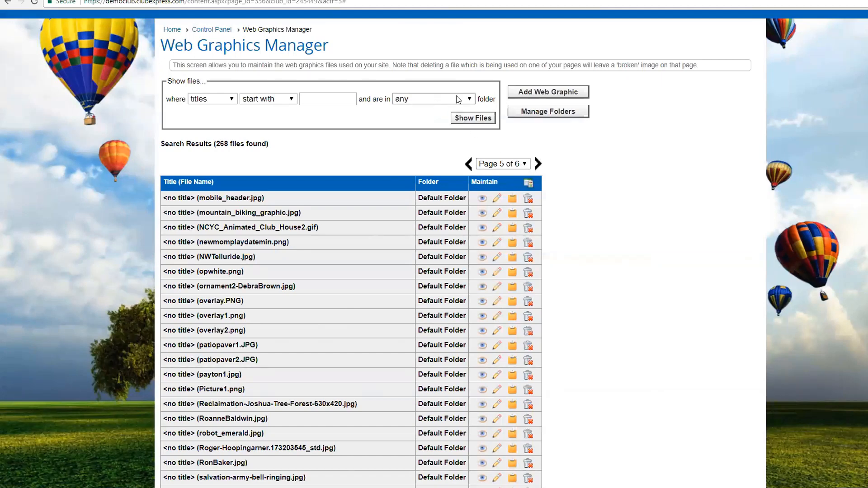
{"action": "left_click", "coordinate": [470, 99]}
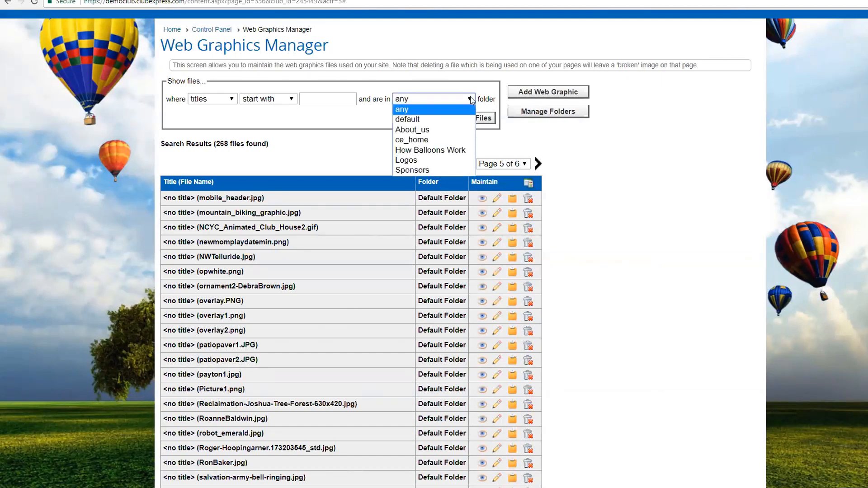
{"action": "left_click", "coordinate": [613, 170]}
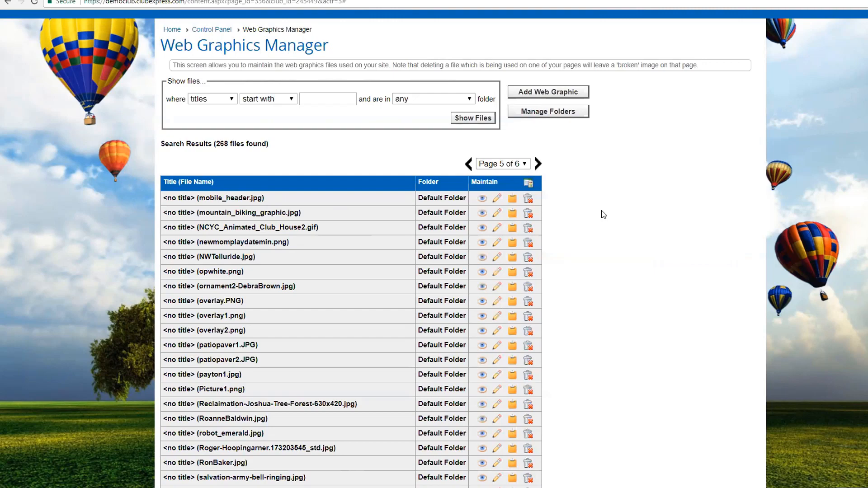
Step: Search graphic titles starting with 'head', which returns no results
{"action": "scroll", "coordinate": [603, 214], "scroll_direction": "up", "scroll_amount": 5}
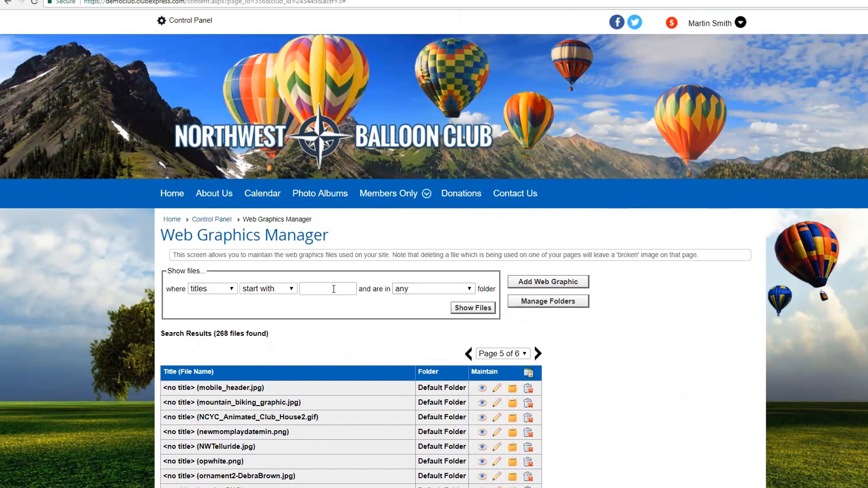
{"action": "left_click", "coordinate": [321, 289]}
{"action": "type", "text": "head"}
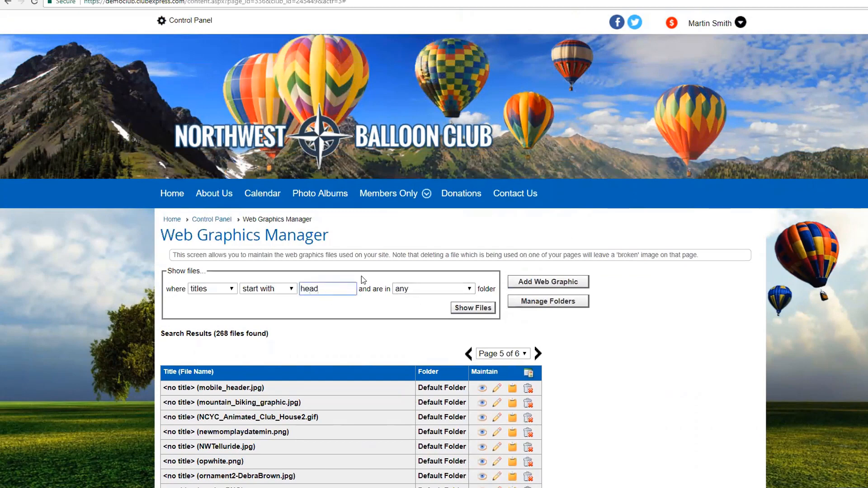
{"action": "left_click", "coordinate": [463, 312]}
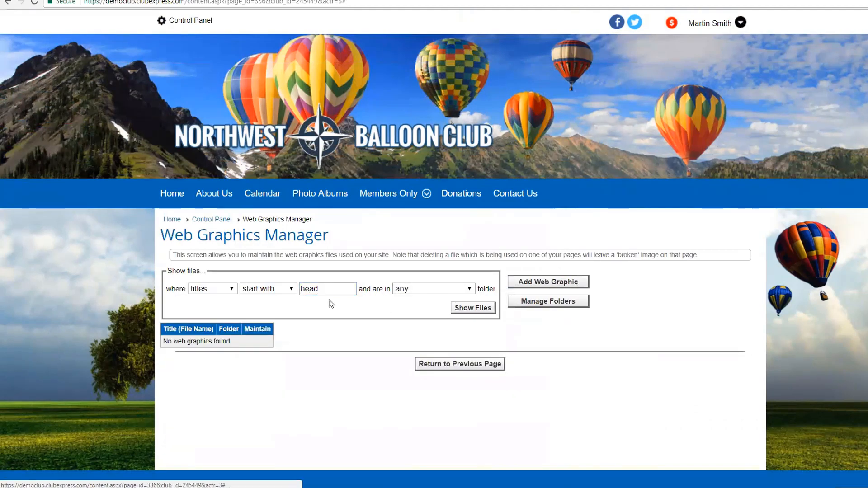
Step: Rerun the 'head' search on file names that contain it, listing 15 files
{"action": "left_click", "coordinate": [231, 289]}
{"action": "left_click", "coordinate": [209, 299]}
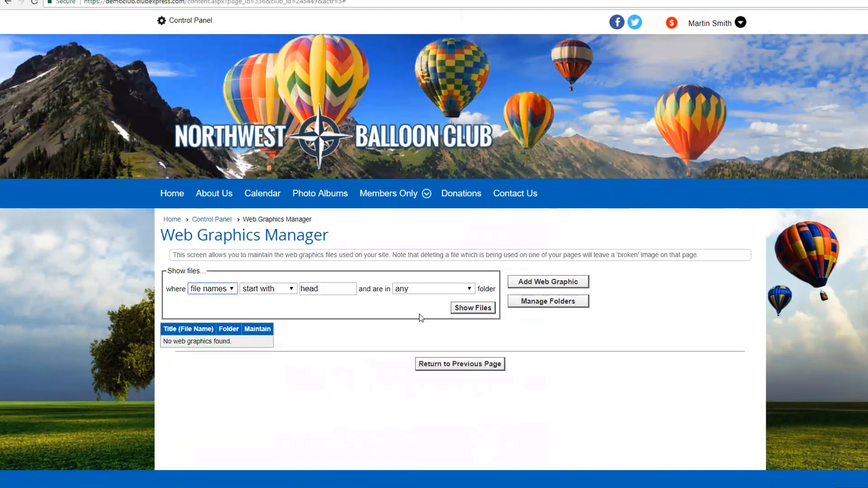
{"action": "left_click", "coordinate": [292, 291]}
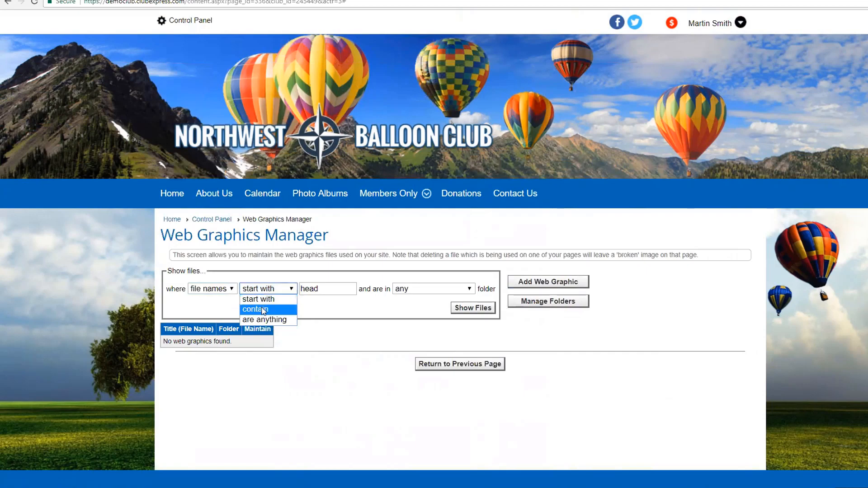
{"action": "left_click", "coordinate": [263, 308]}
{"action": "left_click", "coordinate": [467, 312]}
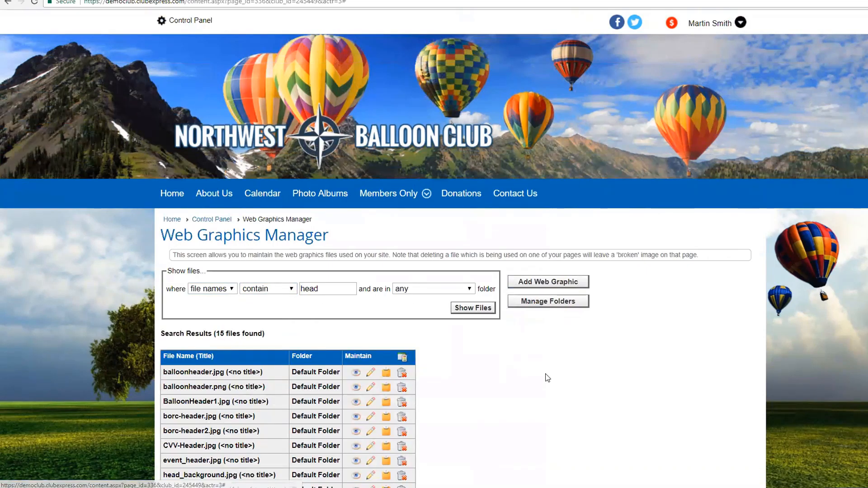
{"action": "scroll", "coordinate": [546, 378], "scroll_direction": "down", "scroll_amount": 3}
Step: Preview balloonheader.jpg, balloonheader.png and BalloonHeader1.jpg one after another
{"action": "left_click", "coordinate": [356, 230]}
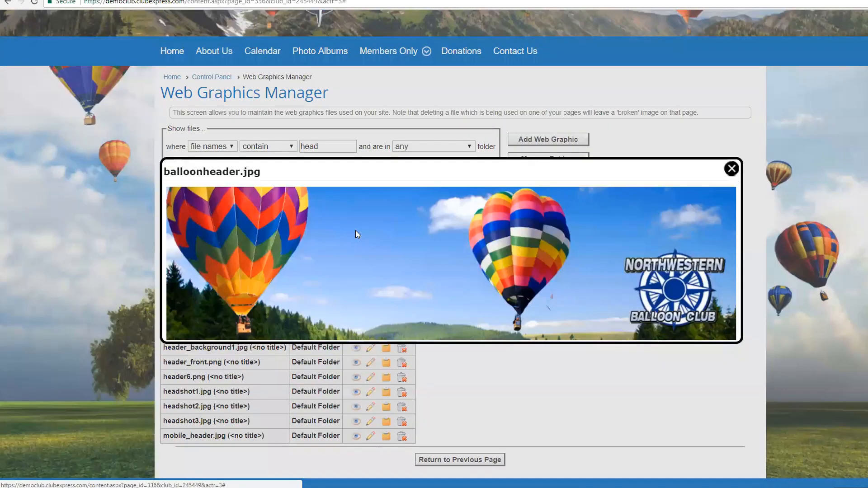
{"action": "left_click_drag", "start_coordinate": [423, 176], "coordinate": [426, 145]}
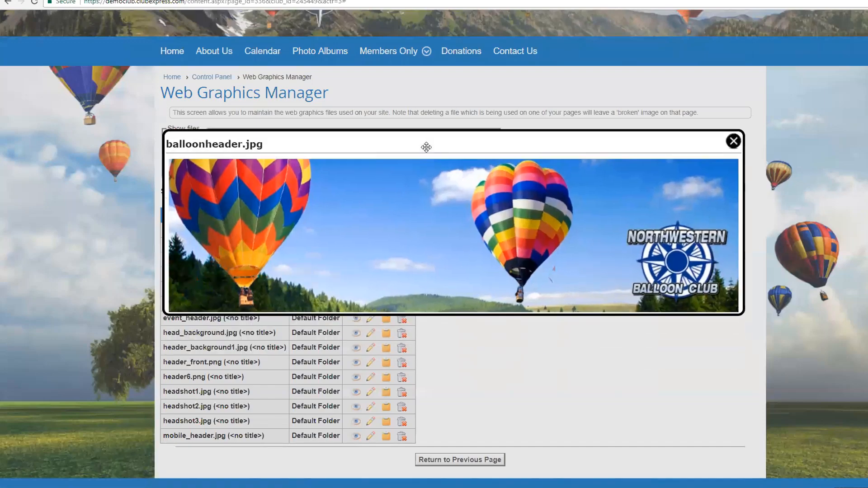
{"action": "left_click", "coordinate": [733, 141]}
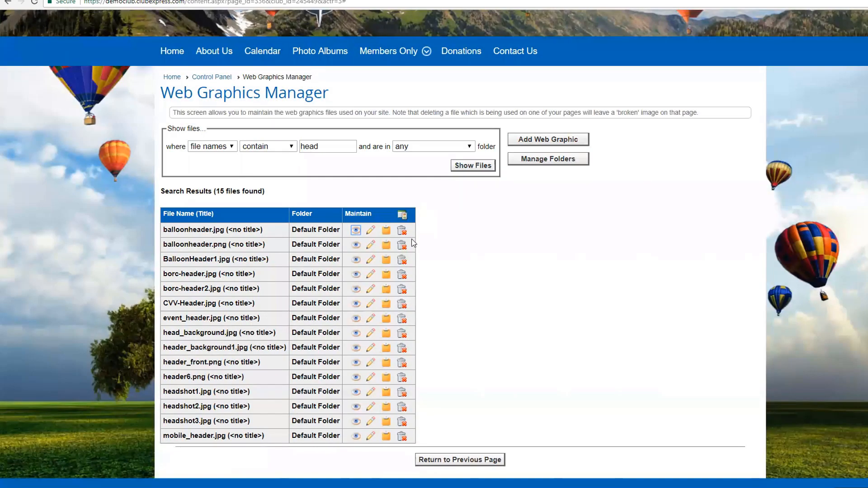
{"action": "left_click", "coordinate": [356, 243]}
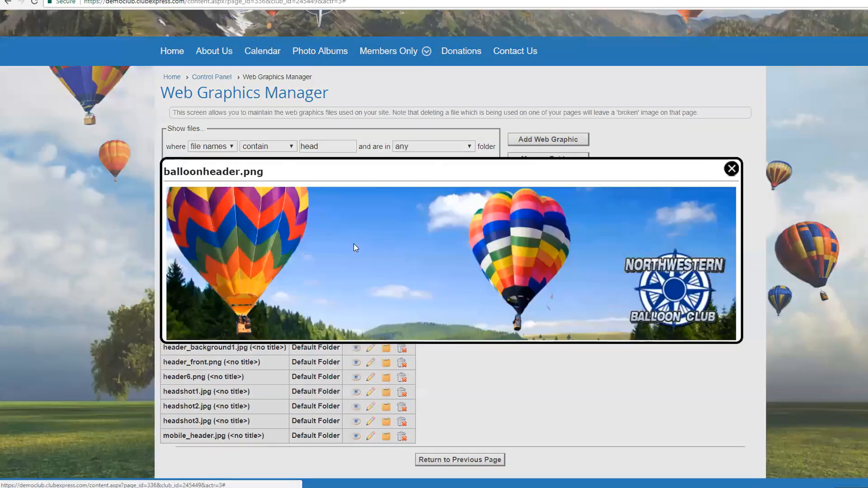
{"action": "left_click", "coordinate": [733, 170]}
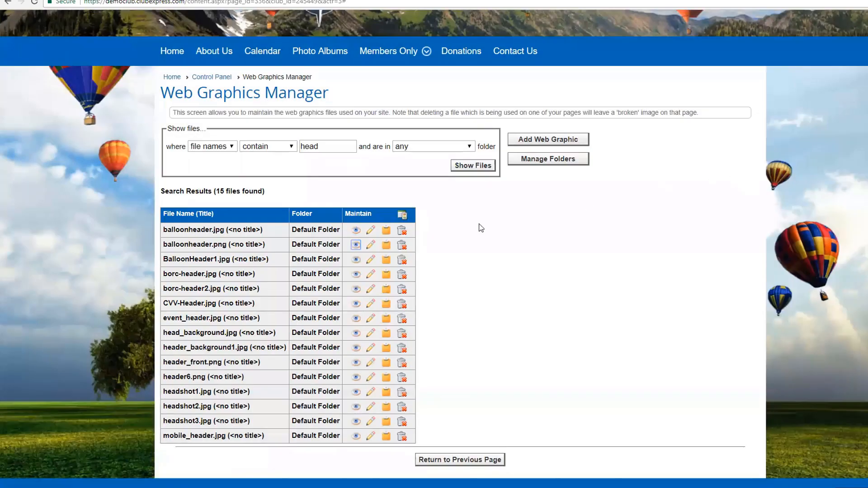
{"action": "left_click", "coordinate": [357, 259]}
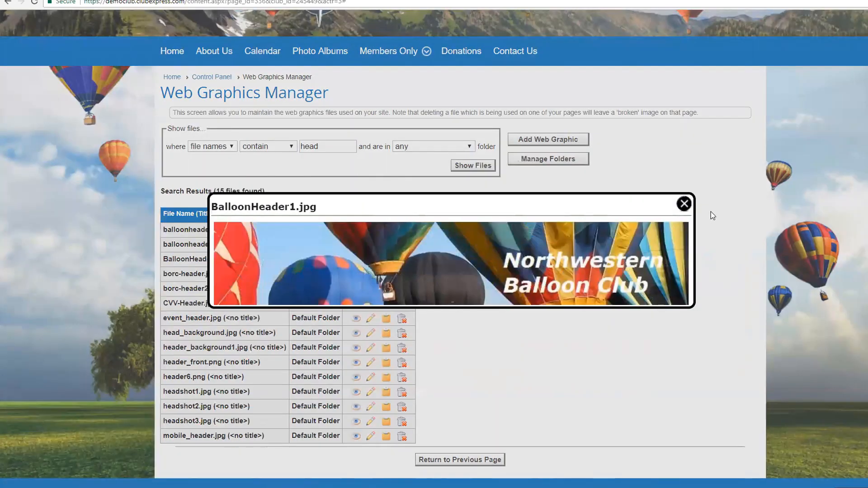
{"action": "left_click", "coordinate": [683, 204]}
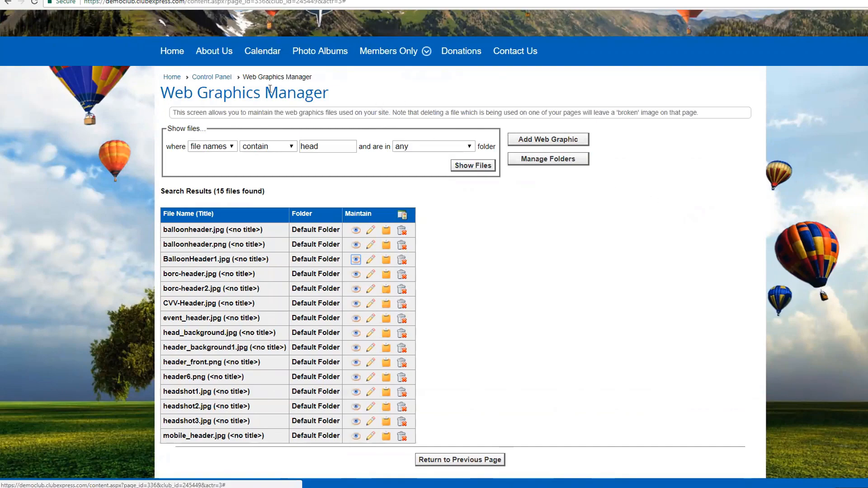
Step: Open Website Look & Feel, cancel the Page Header editor, and confirm reverting the website settings
{"action": "left_click", "coordinate": [212, 77]}
{"action": "scroll", "coordinate": [361, 277], "scroll_direction": "down", "scroll_amount": 9}
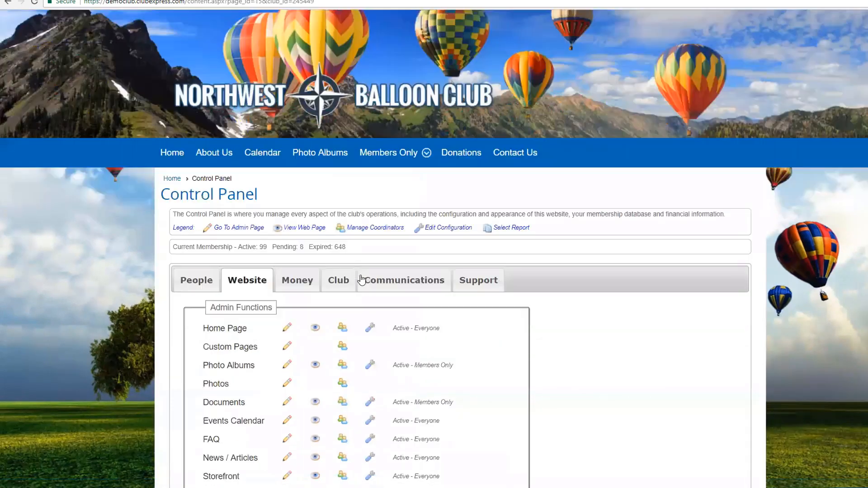
{"action": "left_click", "coordinate": [230, 222]}
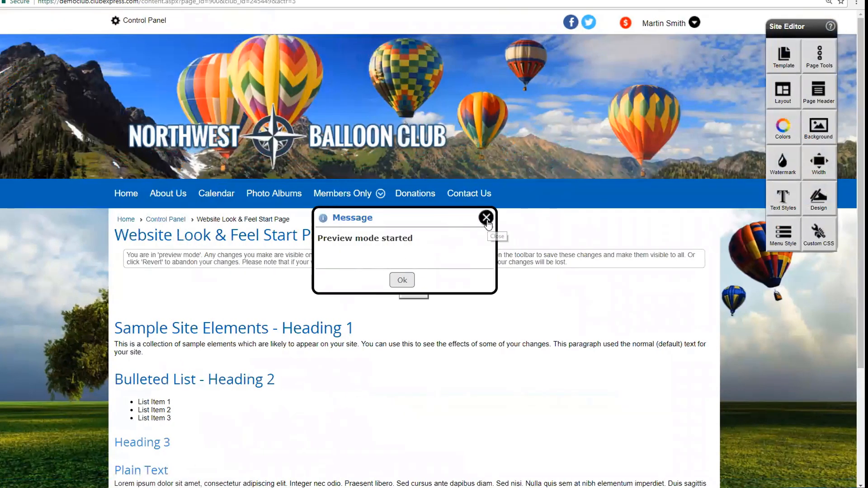
{"action": "left_click", "coordinate": [818, 97]}
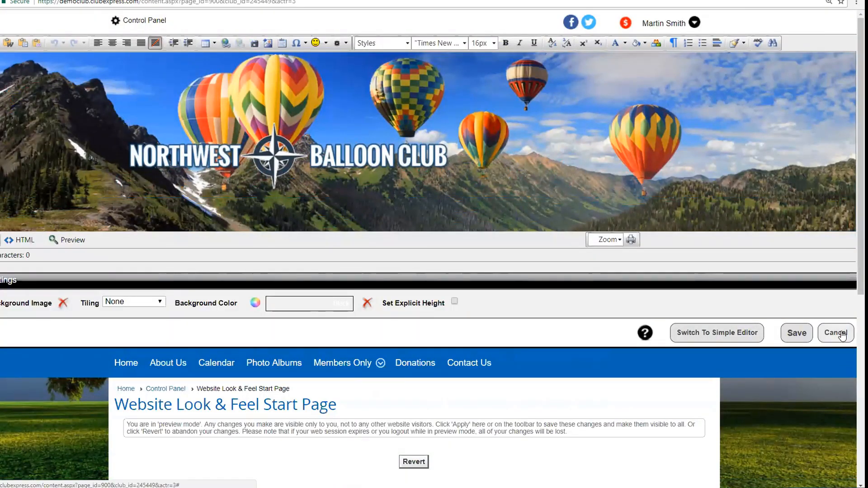
{"action": "left_click", "coordinate": [843, 334]}
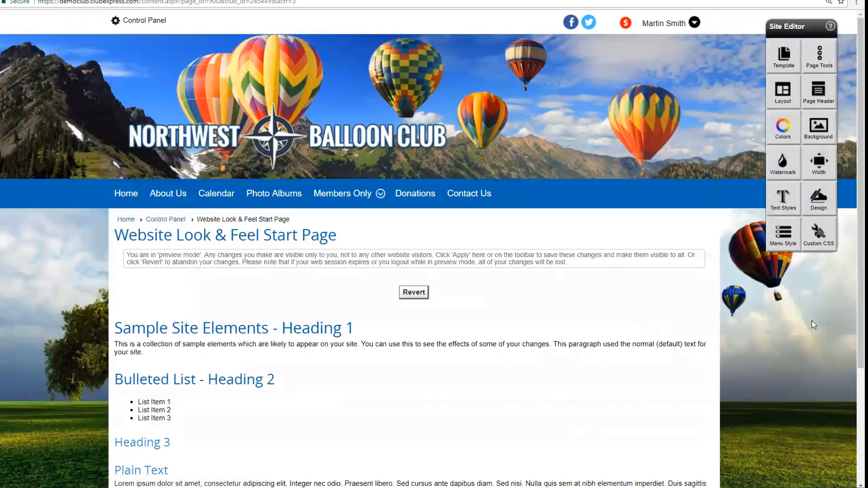
{"action": "left_click", "coordinate": [413, 292]}
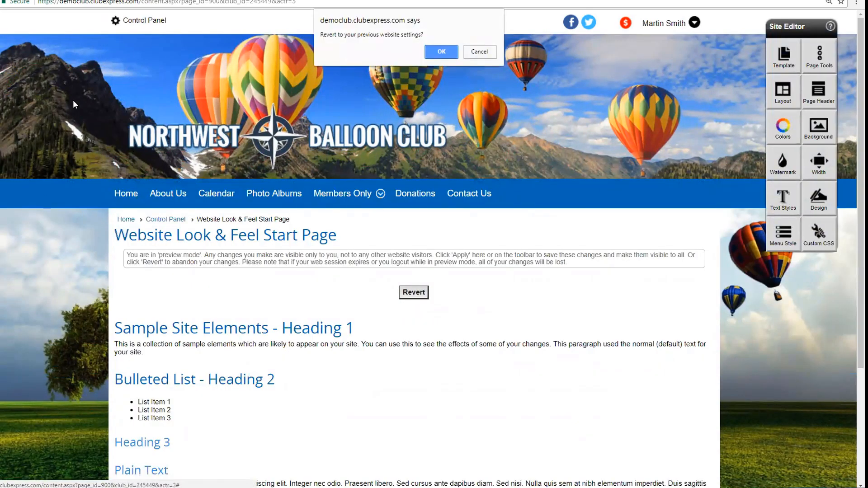
{"action": "left_click", "coordinate": [441, 51]}
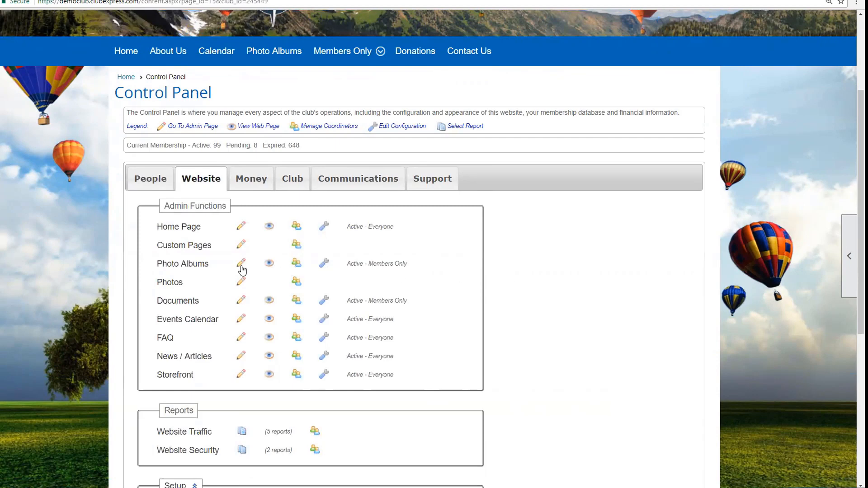
Step: Open Photo Album Options from the Photo Albums page and select the 640-pixel max screen photo size
{"action": "left_click", "coordinate": [242, 267]}
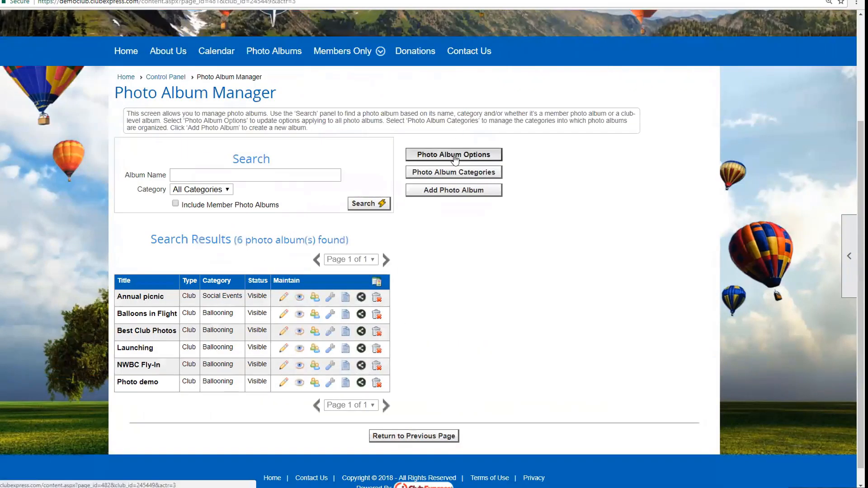
{"action": "left_click", "coordinate": [455, 155]}
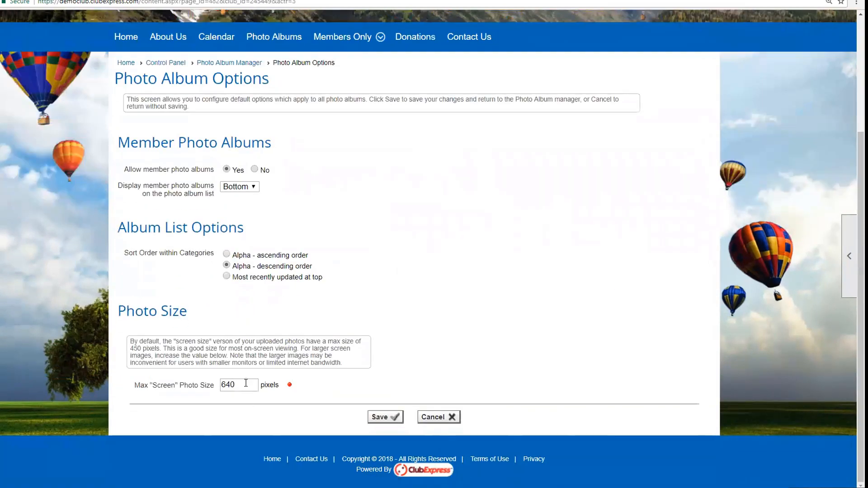
{"action": "double_click", "coordinate": [246, 383]}
Step: Look over the Photo Manager's 17 Balloons-tagged photos from the Control Panel
{"action": "left_click", "coordinate": [178, 65]}
{"action": "scroll", "coordinate": [246, 250], "scroll_direction": "down", "scroll_amount": 5}
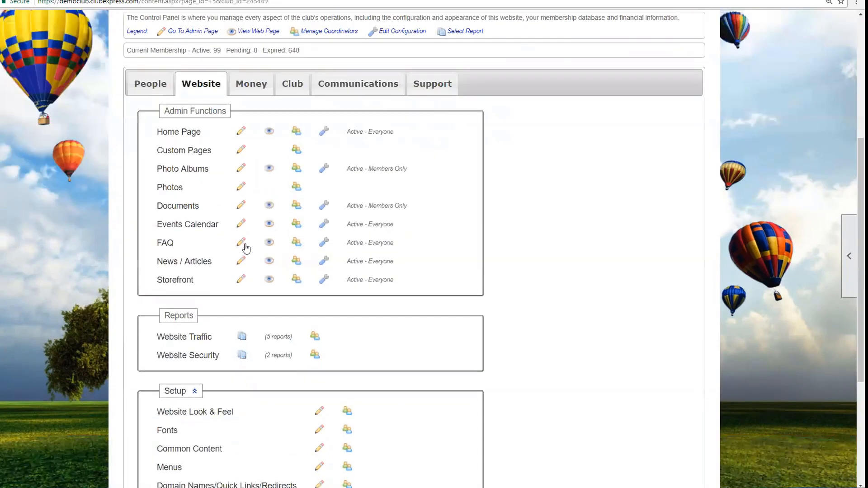
{"action": "left_click", "coordinate": [241, 189]}
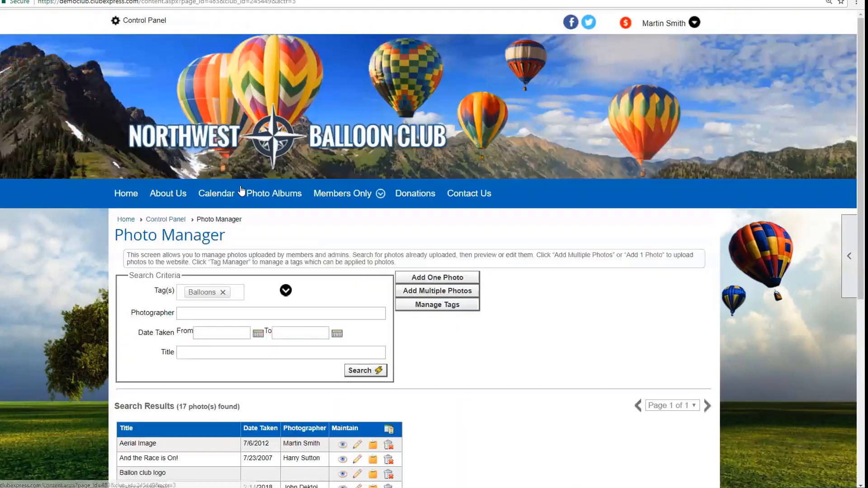
{"action": "scroll", "coordinate": [472, 338], "scroll_direction": "down", "scroll_amount": 4}
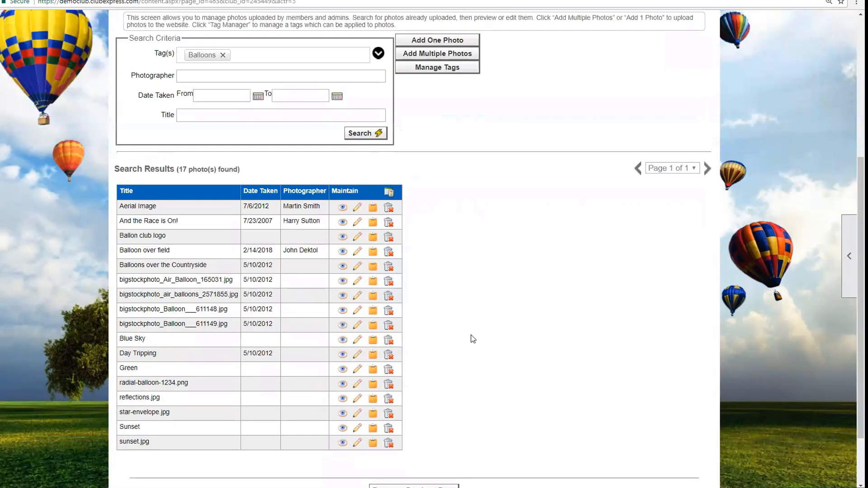
{"action": "scroll", "coordinate": [459, 248], "scroll_direction": "up", "scroll_amount": 3}
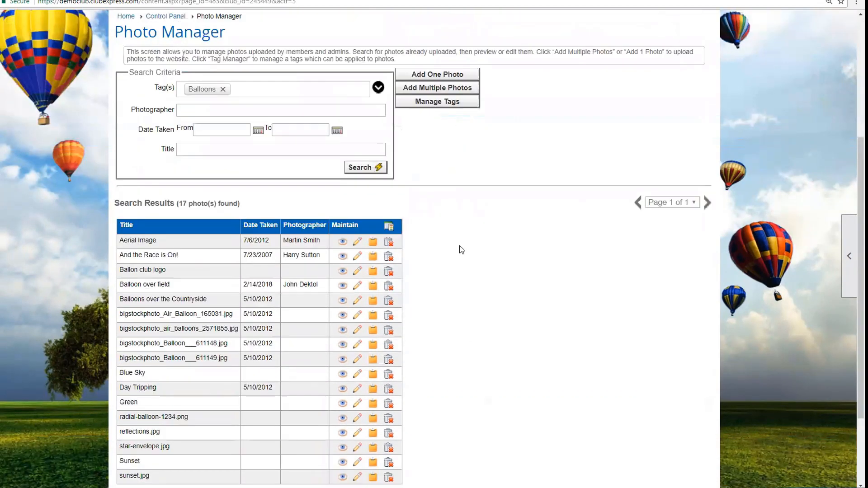
Step: Open the Photo Album Manager listing the club's 6 albums
{"action": "left_click", "coordinate": [167, 124]}
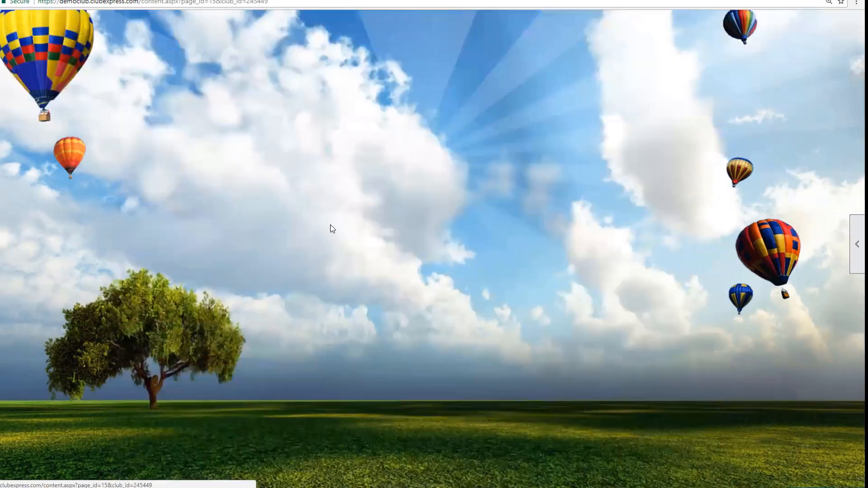
{"action": "scroll", "coordinate": [330, 226], "scroll_direction": "down", "scroll_amount": 1}
{"action": "left_click", "coordinate": [191, 266]}
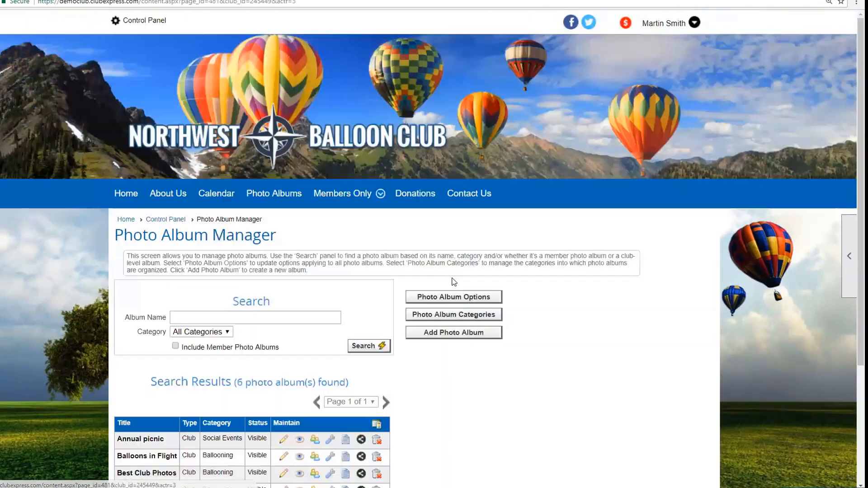
{"action": "scroll", "coordinate": [311, 292], "scroll_direction": "down", "scroll_amount": 3}
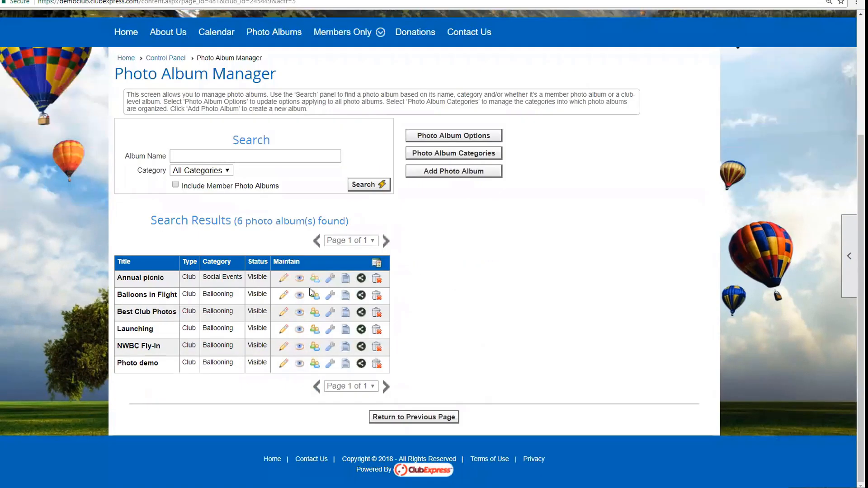
Step: Edit the Annual picnic album and show all photos already uploaded to the site
{"action": "left_click", "coordinate": [284, 278]}
{"action": "scroll", "coordinate": [465, 247], "scroll_direction": "down", "scroll_amount": 1}
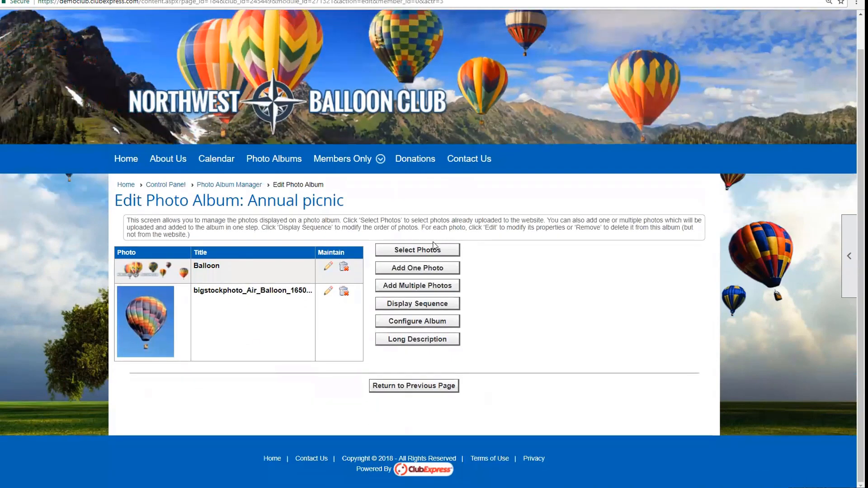
{"action": "left_click", "coordinate": [431, 248]}
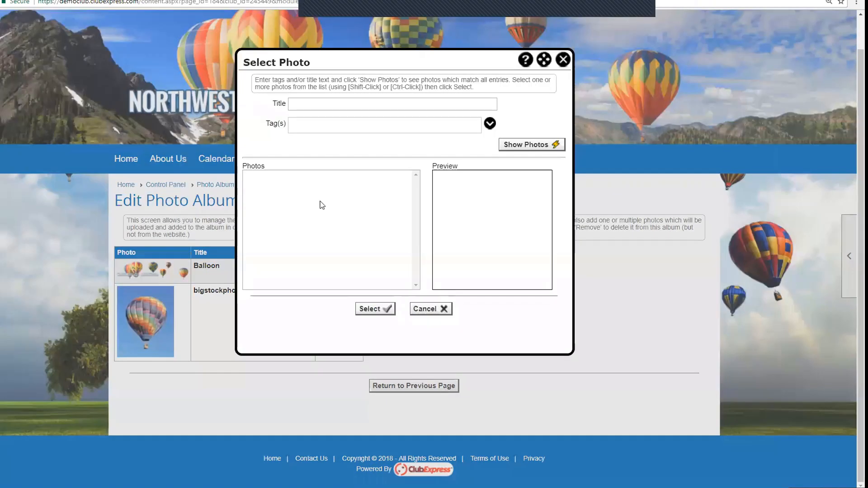
{"action": "left_click", "coordinate": [536, 147]}
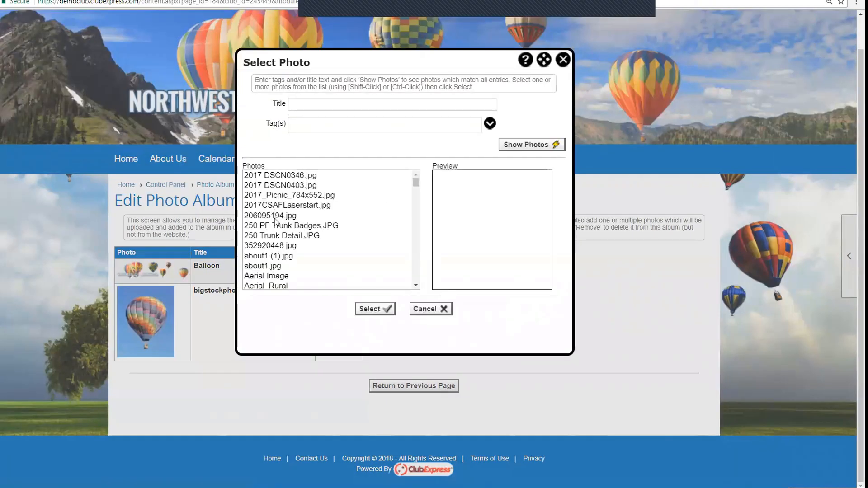
Step: Click through photos like 250 Trunk Detail, Blue Sky and floatilla.jpg, then cancel without adding any
{"action": "left_click", "coordinate": [276, 215]}
{"action": "left_click", "coordinate": [278, 236]}
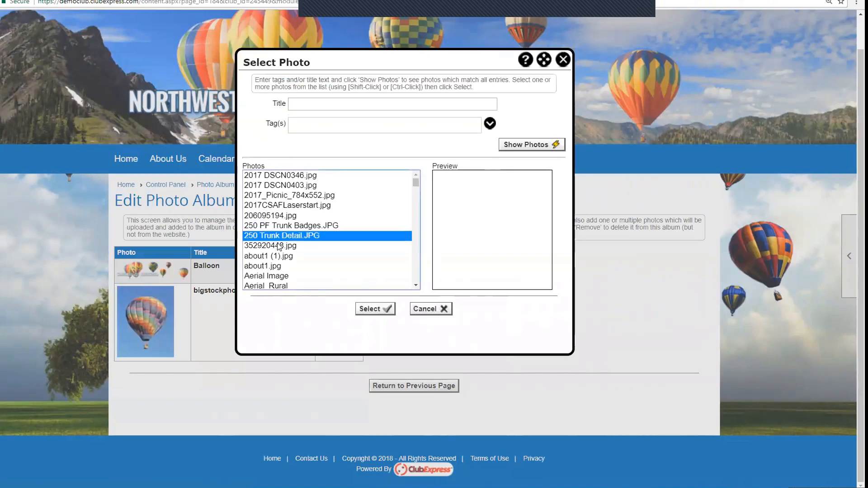
{"action": "scroll", "coordinate": [278, 246], "scroll_direction": "down", "scroll_amount": 5}
{"action": "left_click", "coordinate": [271, 217]}
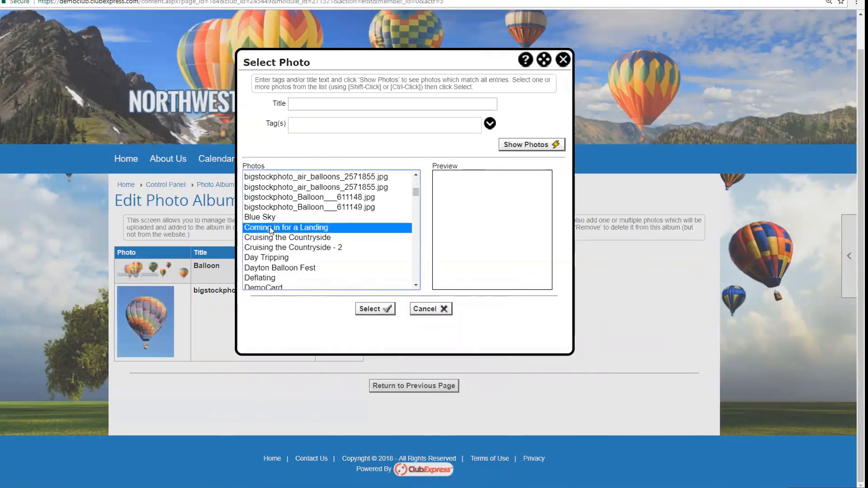
{"action": "left_click", "coordinate": [272, 228]}
{"action": "left_click", "coordinate": [273, 267]}
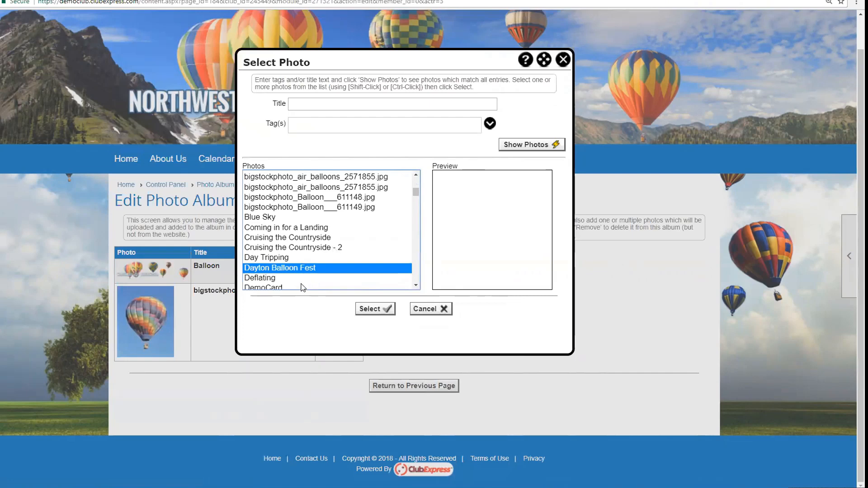
{"action": "scroll", "coordinate": [294, 271], "scroll_direction": "down", "scroll_amount": 3}
{"action": "left_click", "coordinate": [266, 274]}
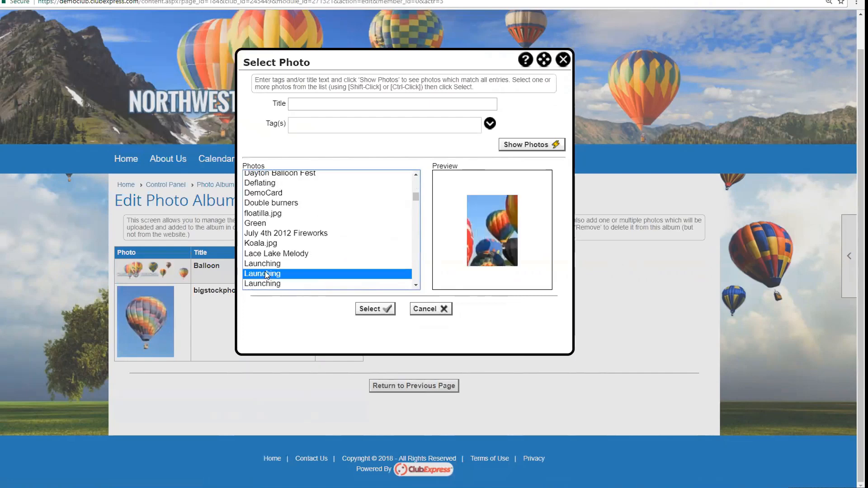
{"action": "left_click", "coordinate": [263, 214]}
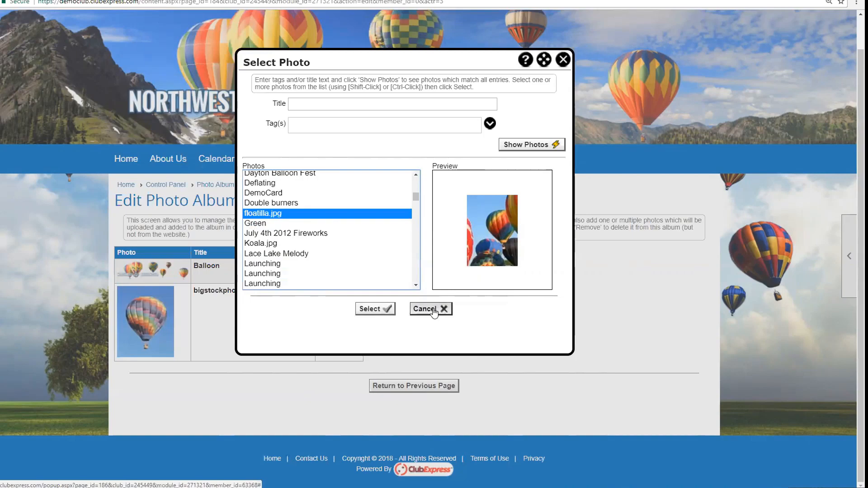
{"action": "left_click", "coordinate": [433, 310]}
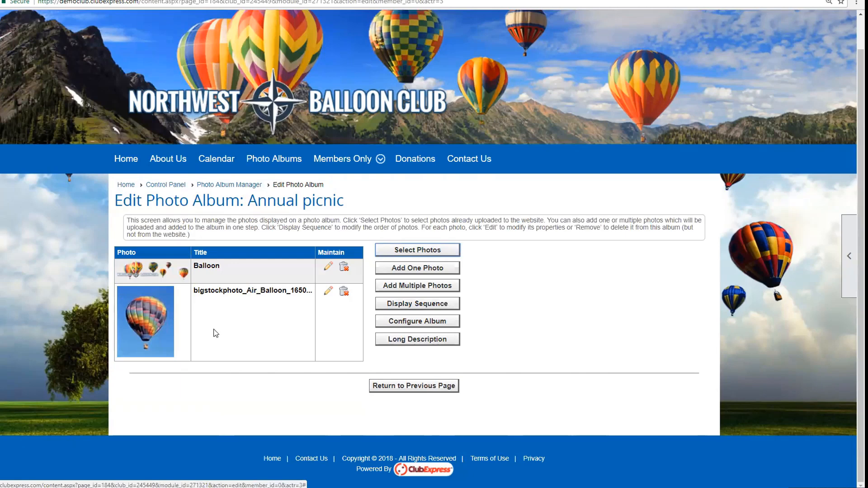
Step: From the Control Panel, view the single Custom Pages coordinator, then close that list
{"action": "left_click", "coordinate": [176, 189]}
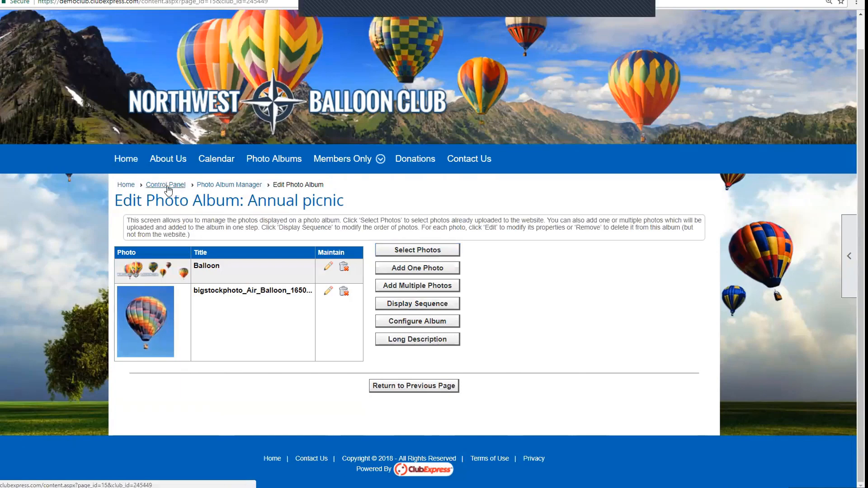
{"action": "scroll", "coordinate": [597, 326], "scroll_direction": "down", "scroll_amount": 5}
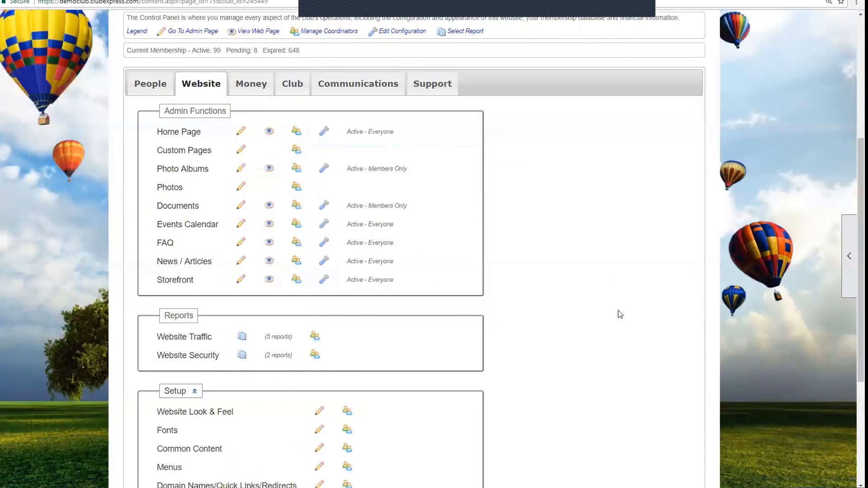
{"action": "left_click", "coordinate": [296, 152]}
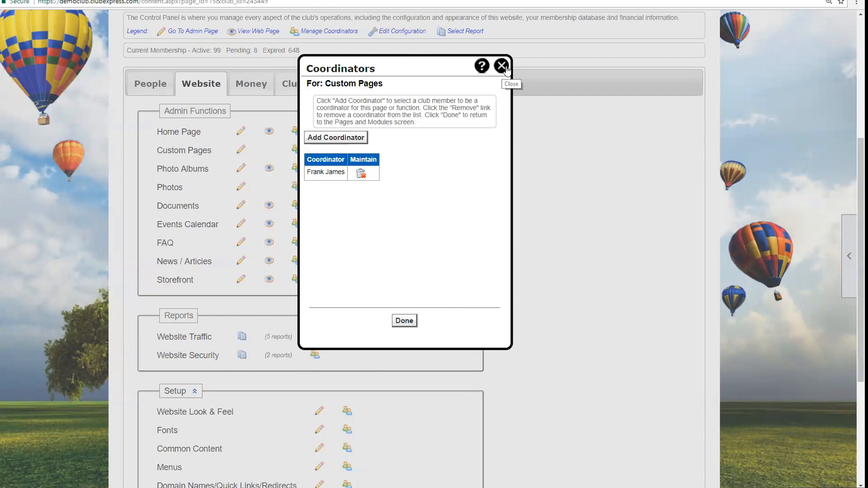
{"action": "left_click", "coordinate": [502, 67]}
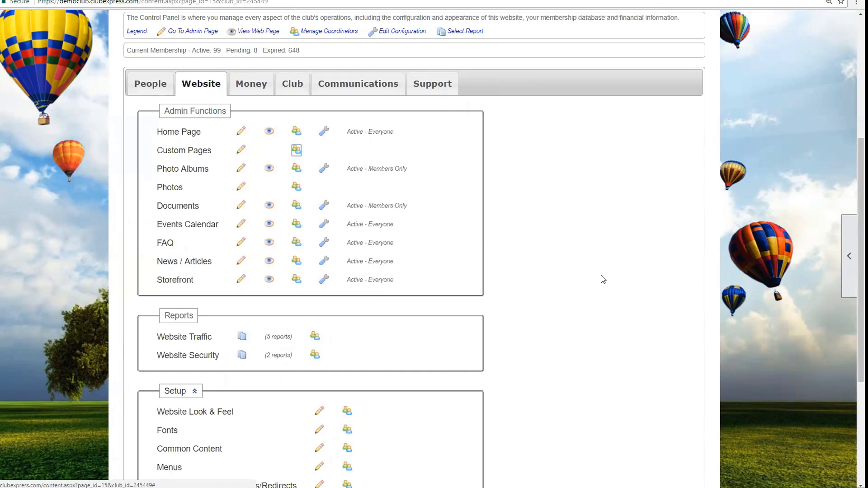
Step: Open Custom Page Manager and edit the 0004 - Demo Photos page content
{"action": "scroll", "coordinate": [587, 273], "scroll_direction": "down", "scroll_amount": 1}
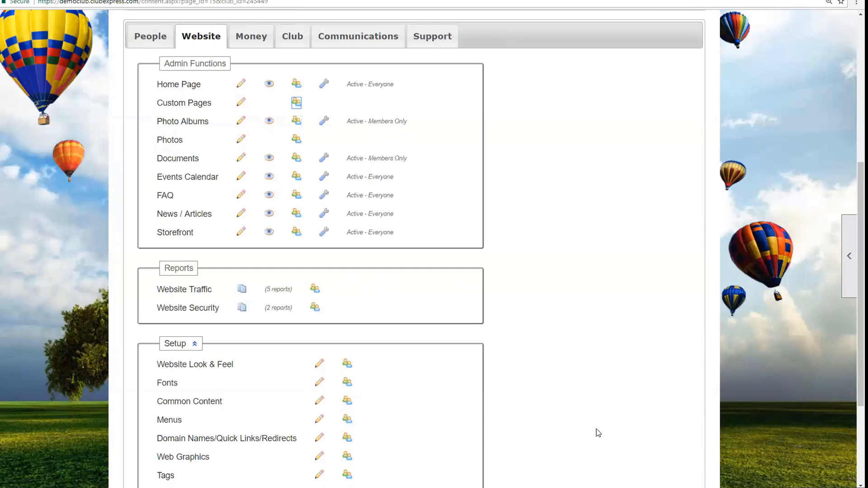
{"action": "left_click", "coordinate": [242, 105]}
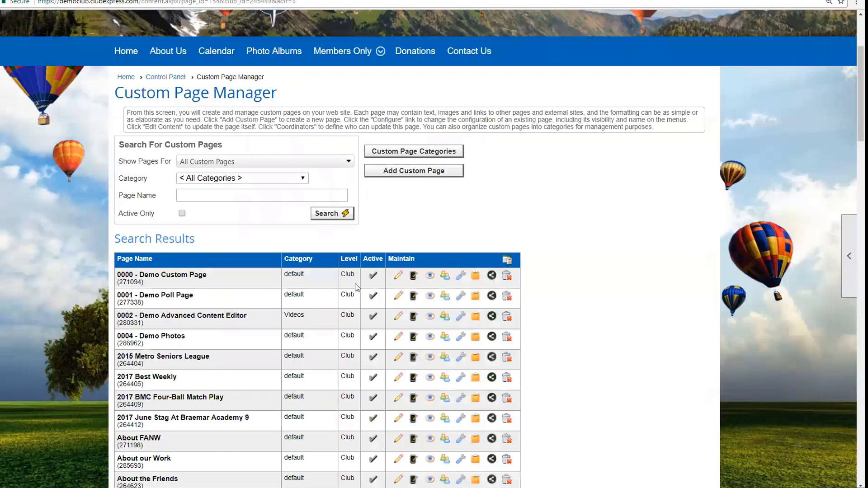
{"action": "left_click", "coordinate": [398, 337]}
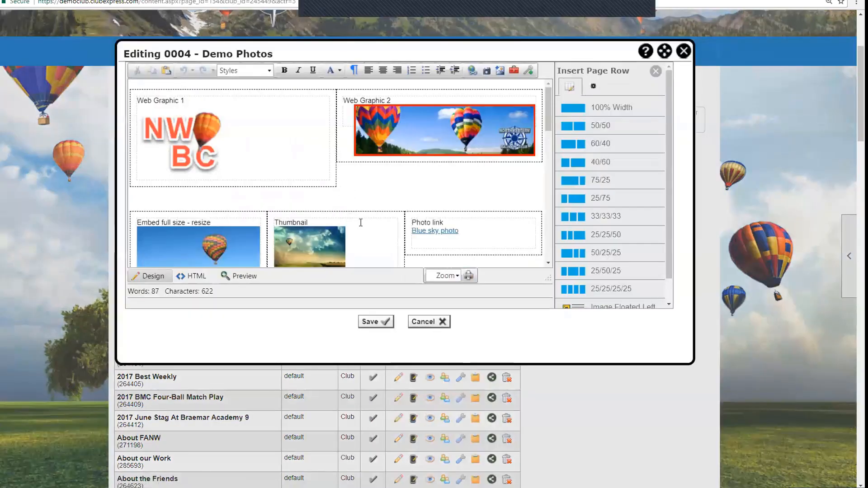
Step: Place the caret after the Blue sky photo link, cancel the image dialog, and maximize the editor
{"action": "left_click", "coordinate": [495, 232]}
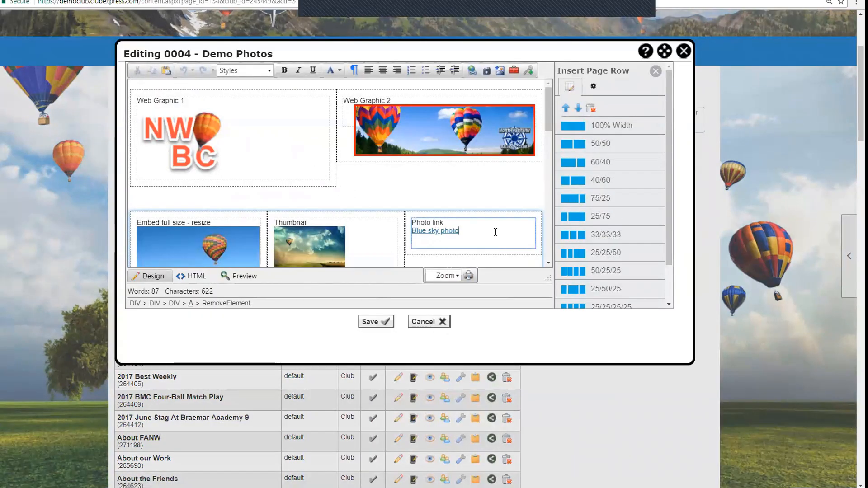
{"action": "left_click", "coordinate": [495, 232]}
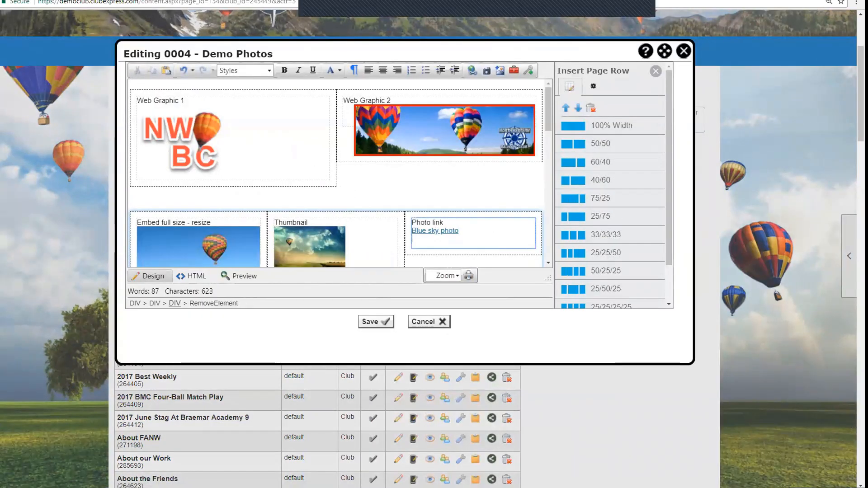
{"action": "left_click", "coordinate": [498, 70]}
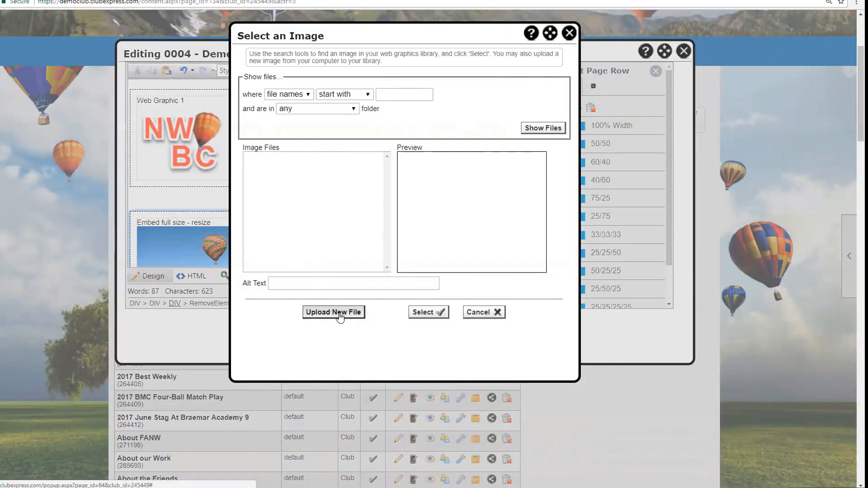
{"action": "left_click", "coordinate": [569, 34]}
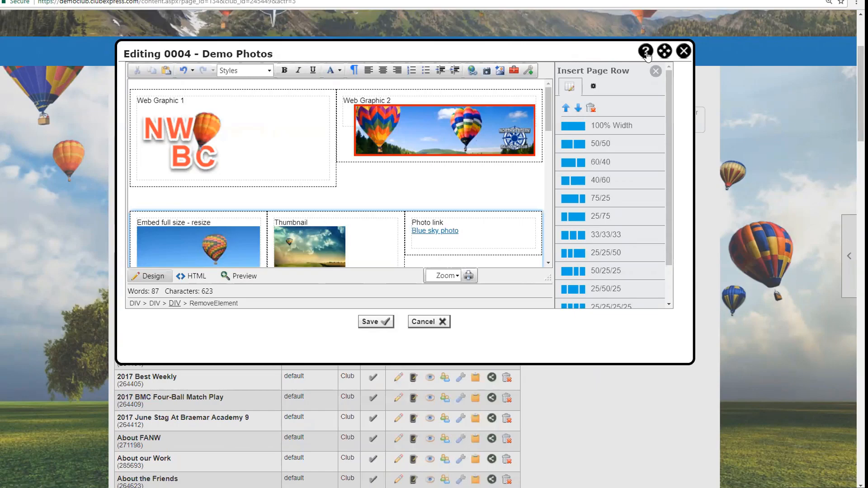
{"action": "left_click", "coordinate": [664, 50]}
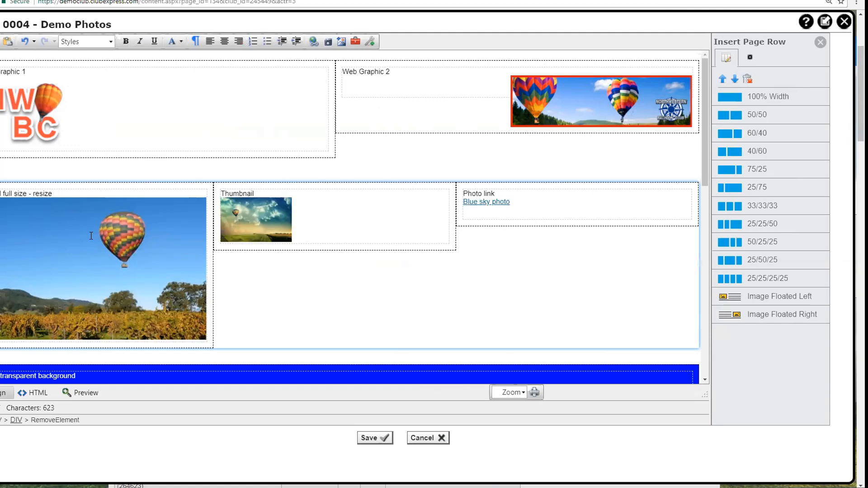
{"action": "left_click", "coordinate": [379, 438]}
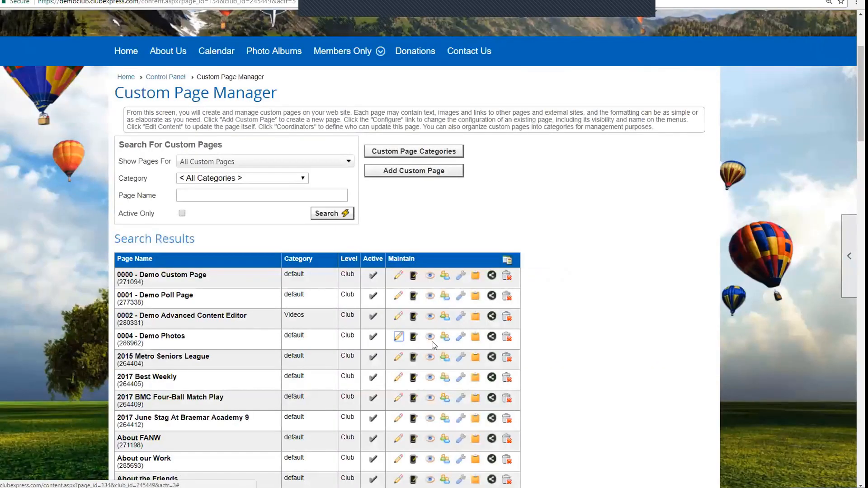
{"action": "left_click", "coordinate": [428, 337]}
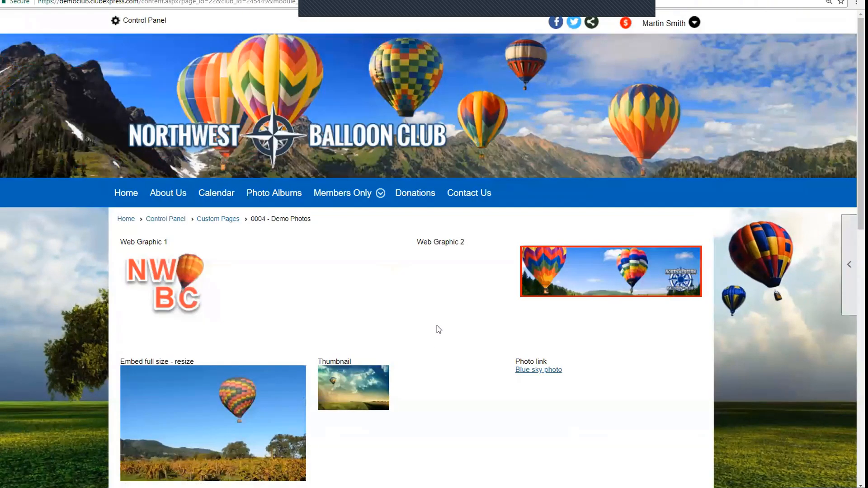
{"action": "scroll", "coordinate": [235, 265], "scroll_direction": "down", "scroll_amount": 3}
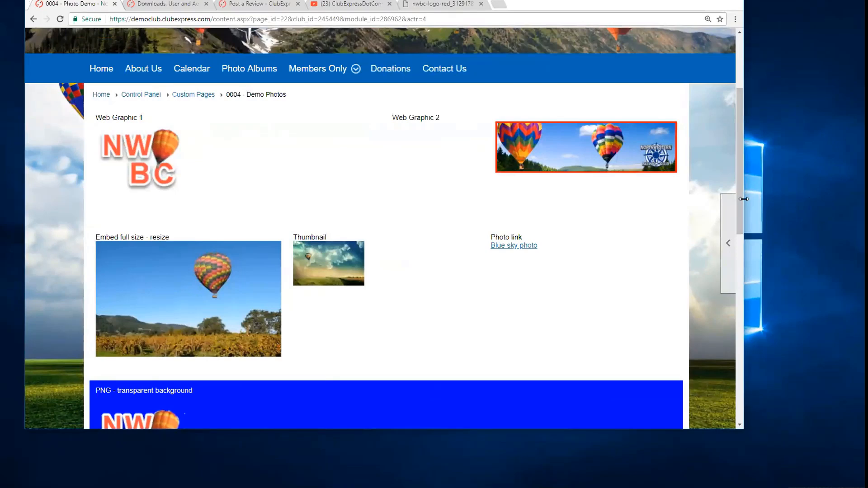
{"action": "left_click_drag", "start_coordinate": [744, 199], "coordinate": [400, 215]}
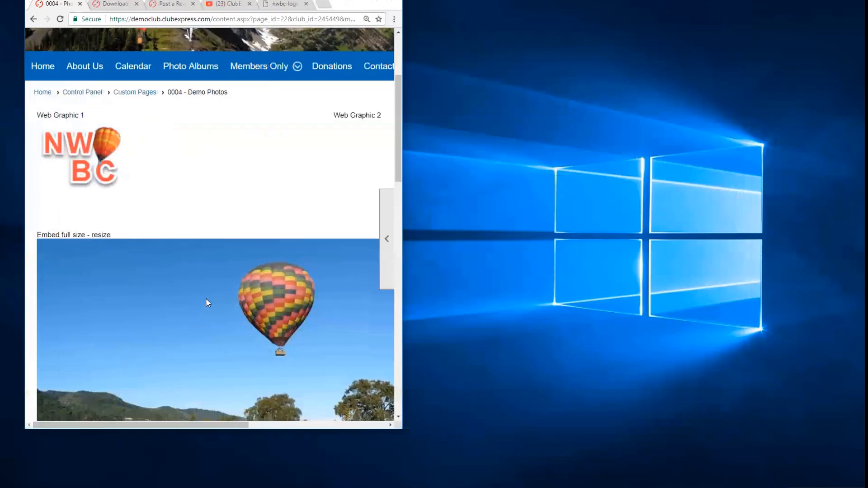
{"action": "scroll", "coordinate": [206, 299], "scroll_direction": "down", "scroll_amount": 3}
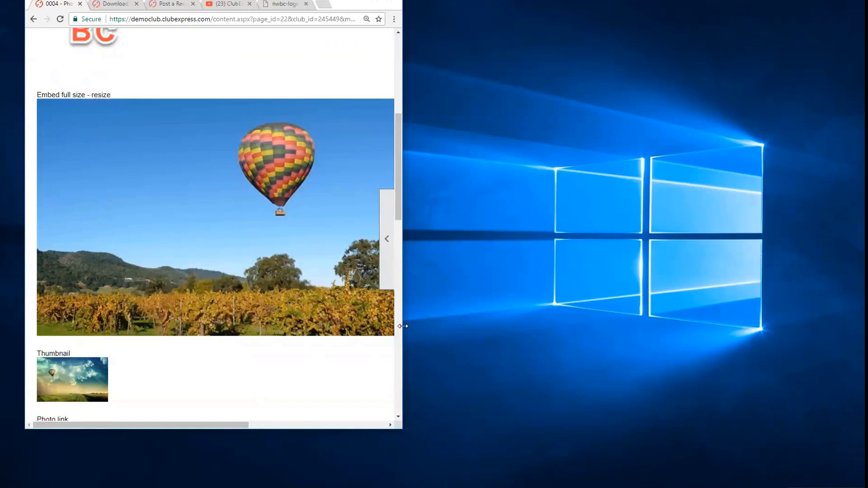
{"action": "left_click_drag", "start_coordinate": [403, 325], "coordinate": [751, 346]}
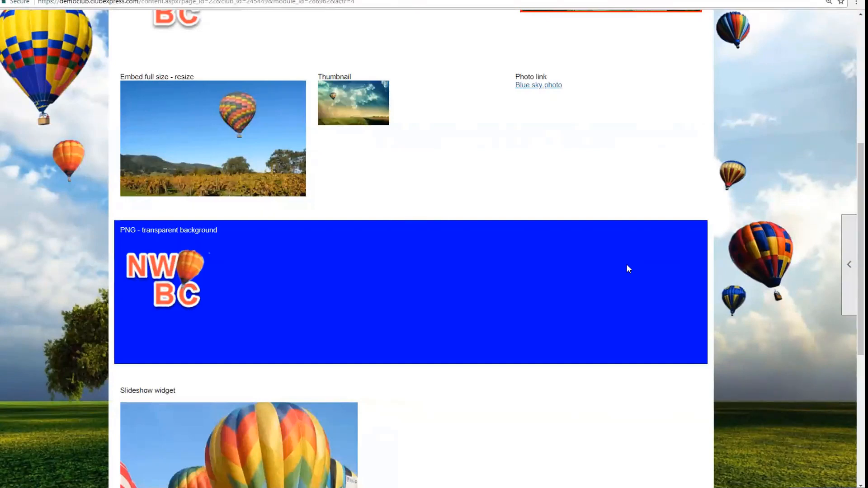
{"action": "scroll", "coordinate": [620, 266], "scroll_direction": "up", "scroll_amount": 6}
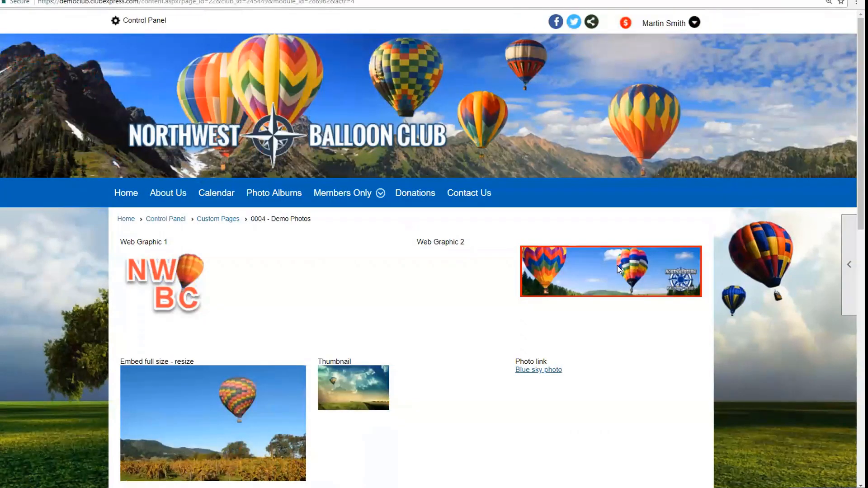
Step: Return to the club's Control Panel and scroll down through the admin functions
{"action": "left_click", "coordinate": [159, 221]}
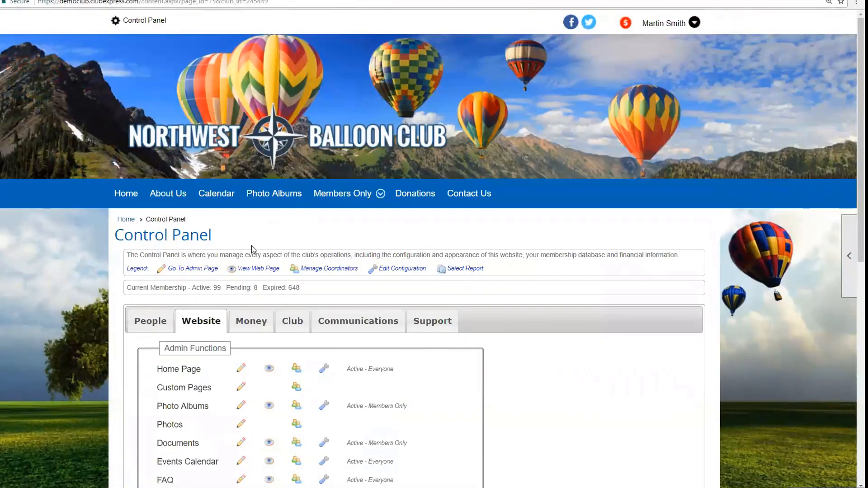
{"action": "scroll", "coordinate": [252, 246], "scroll_direction": "down", "scroll_amount": 3}
{"action": "scroll", "coordinate": [593, 246], "scroll_direction": "down", "scroll_amount": 3}
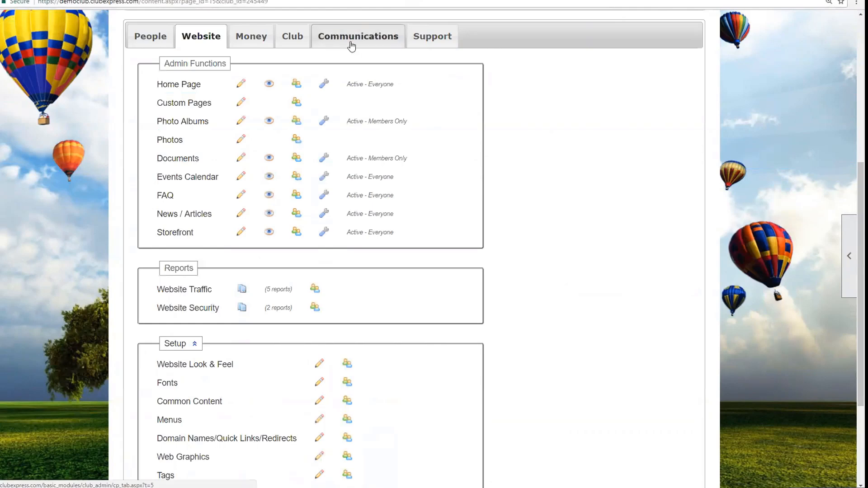
Step: Preview the Add Emailing templates in Emailing Administration, close them unused, and return to the Control Panel
{"action": "left_click", "coordinate": [351, 46]}
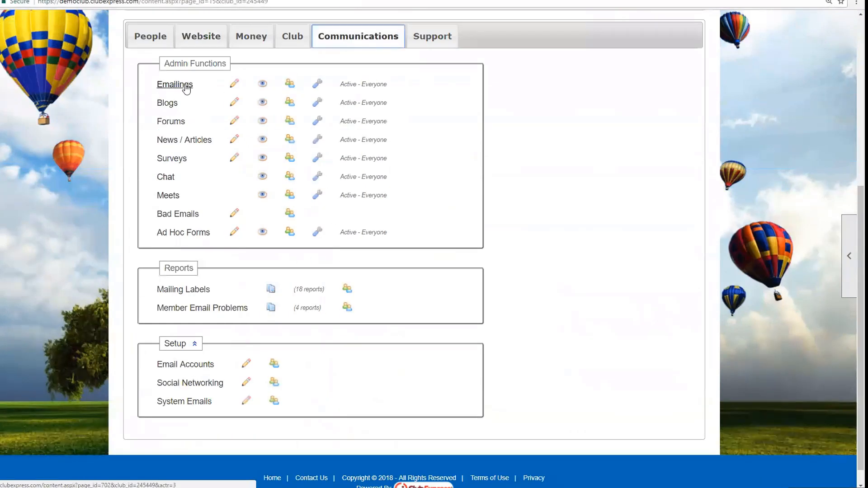
{"action": "left_click", "coordinate": [186, 88]}
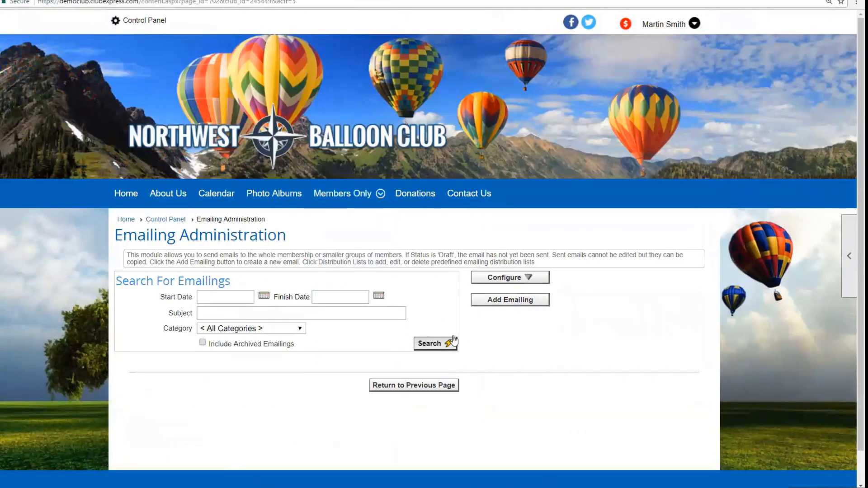
{"action": "left_click", "coordinate": [501, 300]}
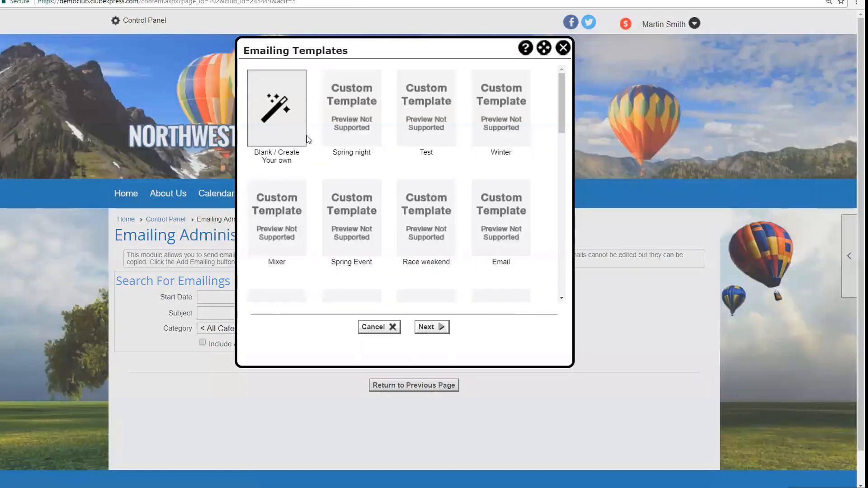
{"action": "left_click", "coordinate": [563, 48]}
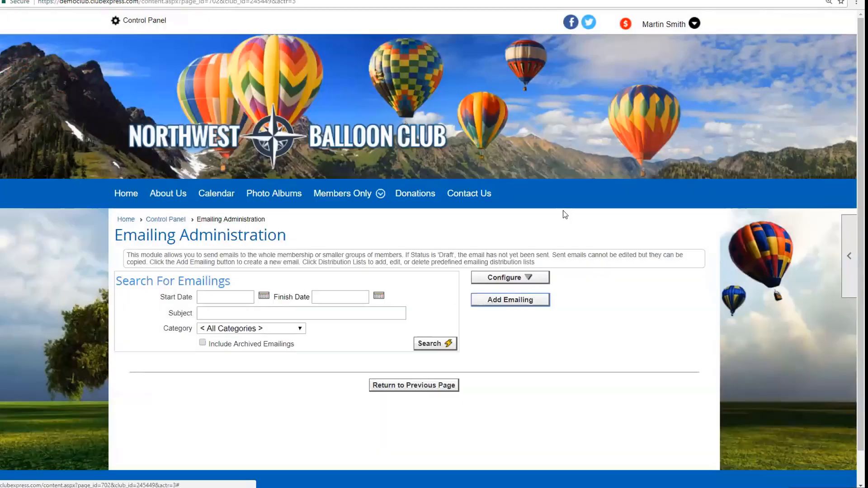
{"action": "left_click", "coordinate": [174, 221]}
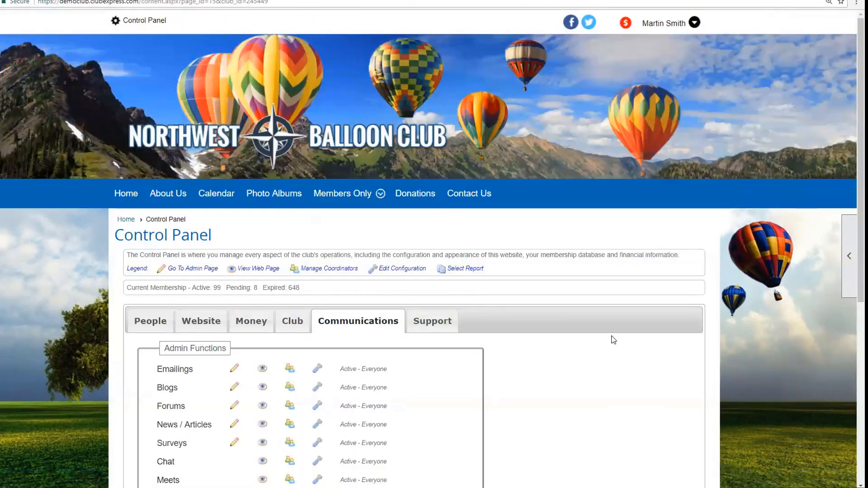
Step: Check the Annual picnic album's Availability choices, keep Members Only, and close Configure Album without saving
{"action": "scroll", "coordinate": [612, 339], "scroll_direction": "down", "scroll_amount": 2}
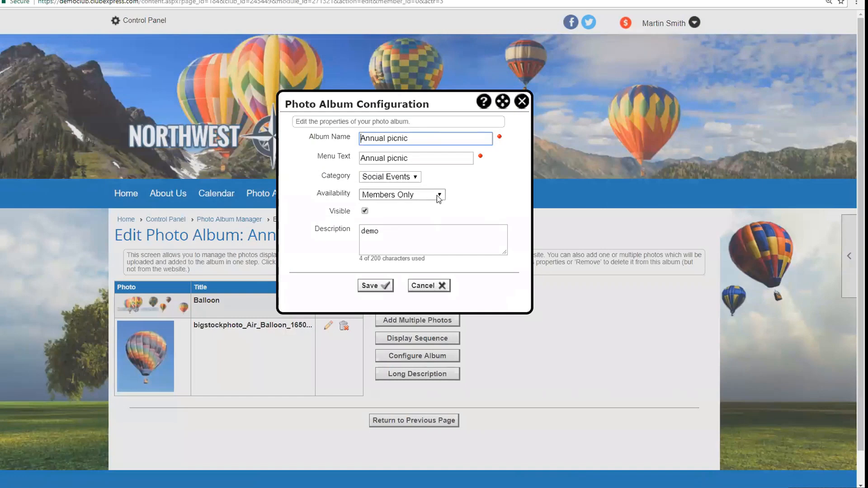
{"action": "left_click", "coordinate": [438, 195]}
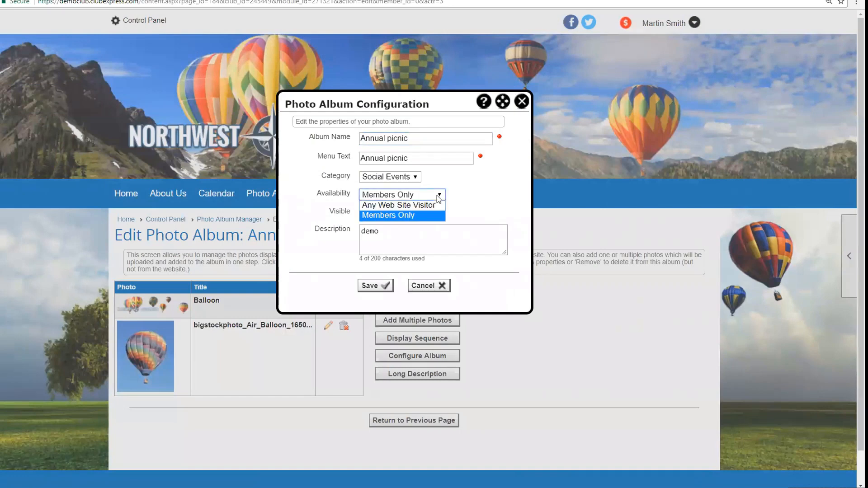
{"action": "left_click", "coordinate": [522, 104]}
{"action": "left_click", "coordinate": [522, 104]}
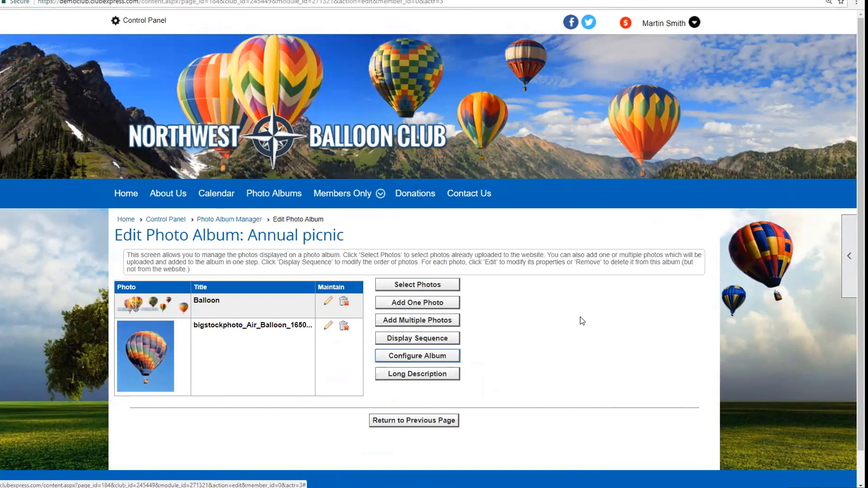
{"action": "scroll", "coordinate": [582, 321], "scroll_direction": "down", "scroll_amount": 1}
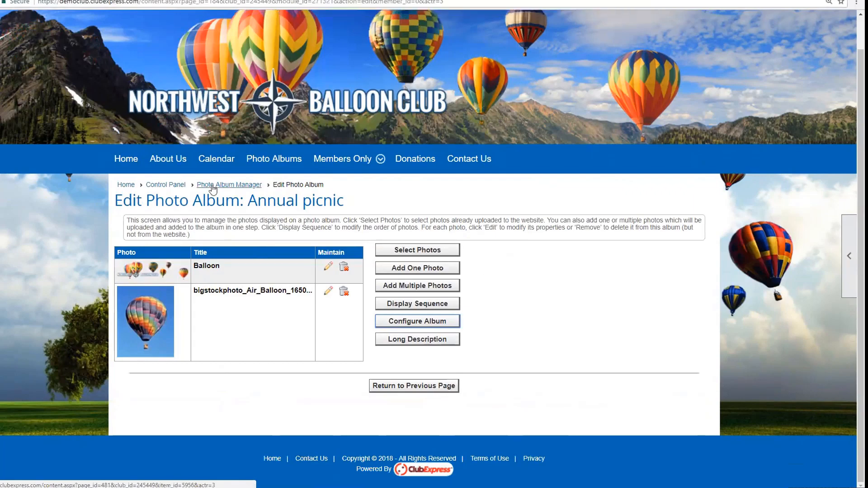
Step: Browse the public Photo Albums page, highlighting the NWBC Fly-In, Summer Races and Spring Balloon Ride captions
{"action": "left_click", "coordinate": [286, 163]}
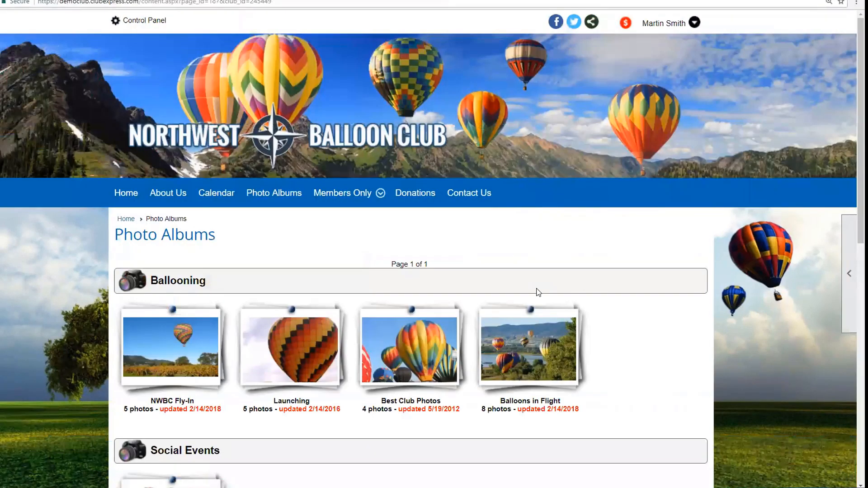
{"action": "scroll", "coordinate": [536, 290], "scroll_direction": "down", "scroll_amount": 4}
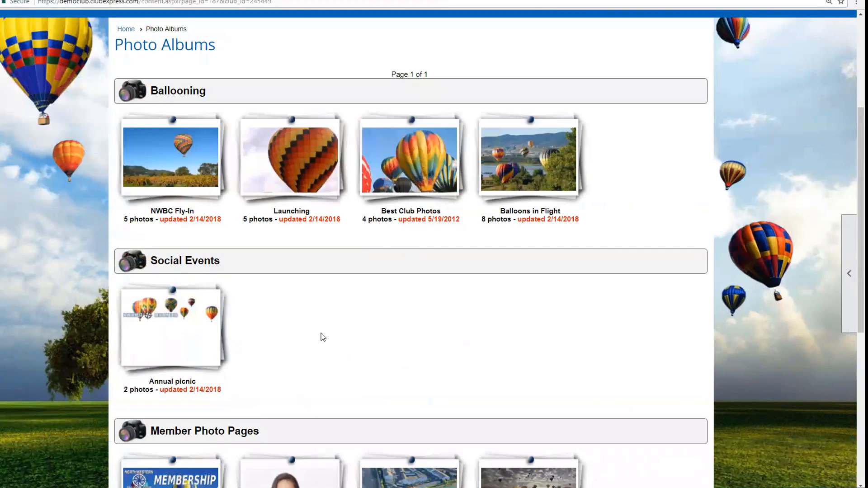
{"action": "scroll", "coordinate": [323, 336], "scroll_direction": "down", "scroll_amount": 3}
{"action": "scroll", "coordinate": [281, 248], "scroll_direction": "up", "scroll_amount": 2}
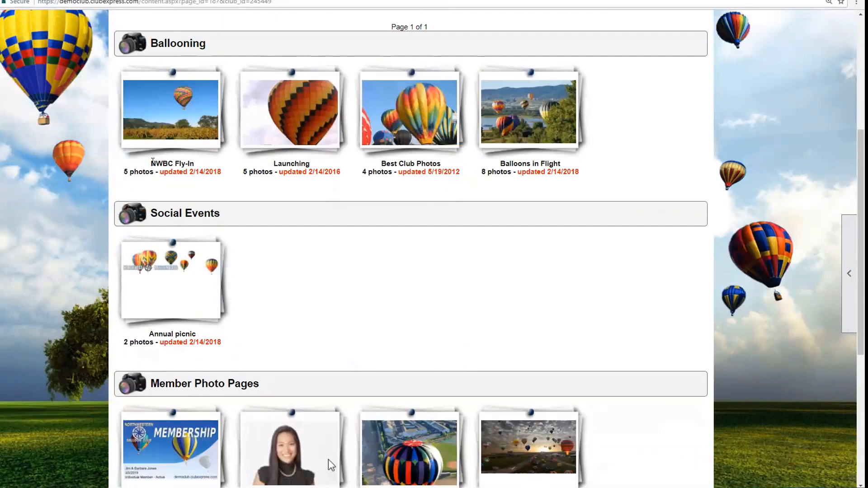
{"action": "left_click_drag", "start_coordinate": [152, 163], "coordinate": [189, 164]}
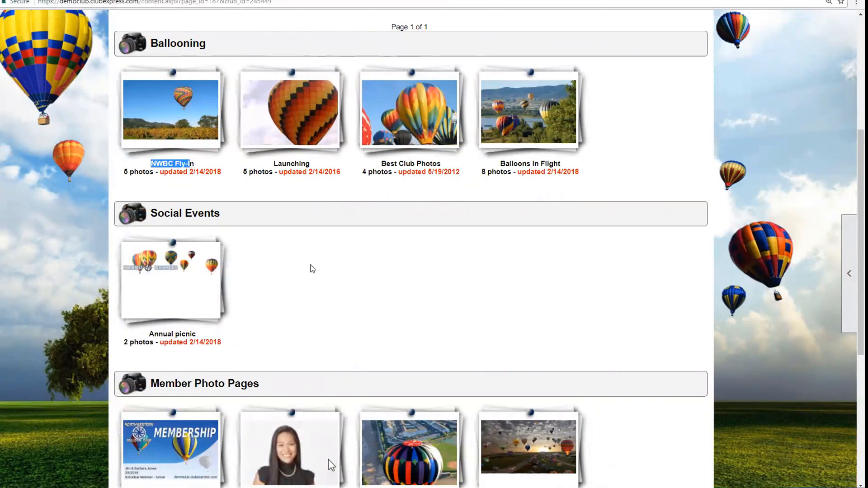
{"action": "scroll", "coordinate": [312, 269], "scroll_direction": "down", "scroll_amount": 4}
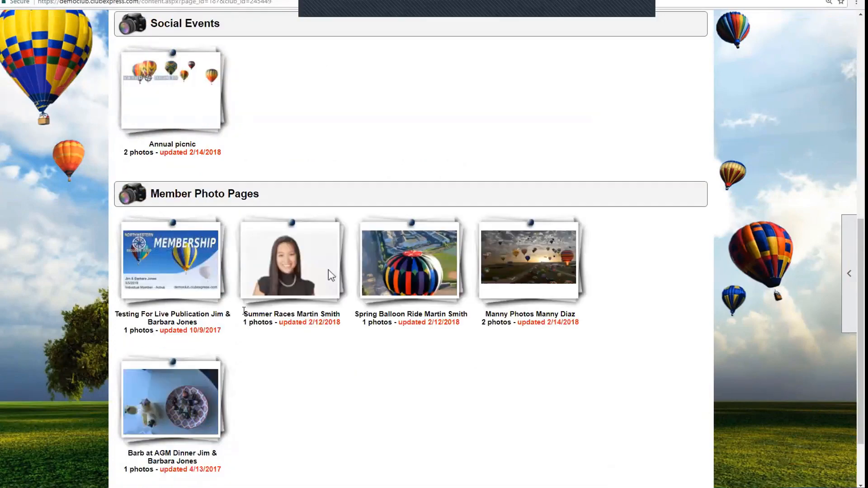
{"action": "left_click_drag", "start_coordinate": [244, 310], "coordinate": [347, 315]}
{"action": "left_click", "coordinate": [298, 313]}
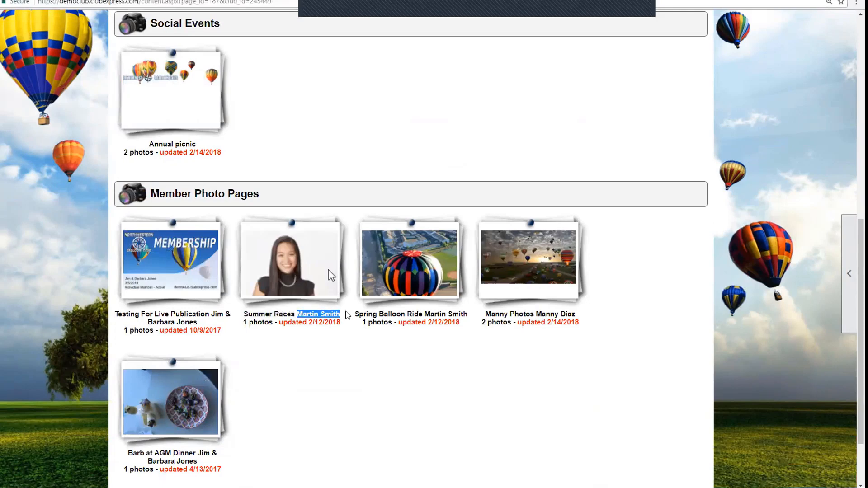
{"action": "left_click", "coordinate": [407, 314]}
{"action": "left_click_drag", "start_coordinate": [355, 313], "coordinate": [460, 312]}
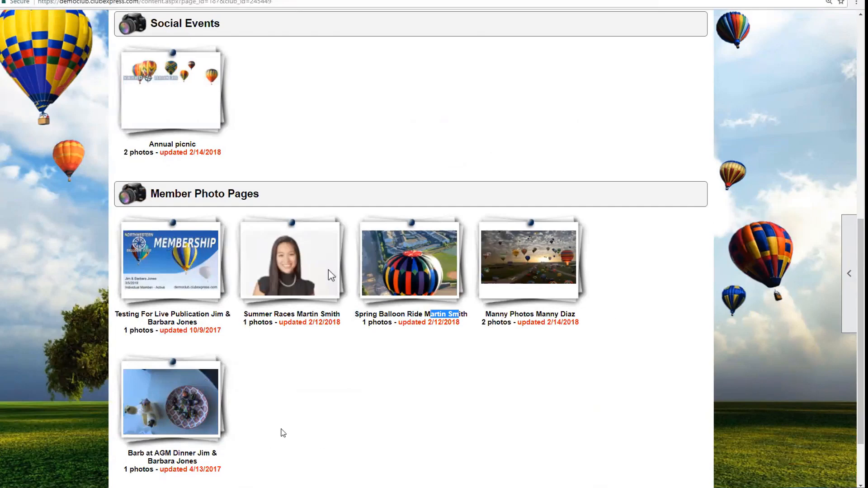
Step: Bring up the album Search Tools from the page's right-edge side tab
{"action": "scroll", "coordinate": [519, 368], "scroll_direction": "up", "scroll_amount": 3}
{"action": "left_click", "coordinate": [848, 290]}
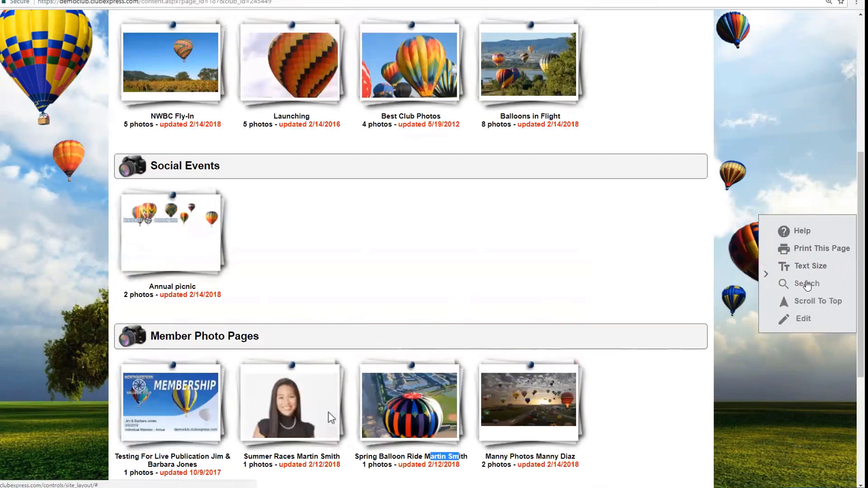
{"action": "left_click", "coordinate": [807, 284]}
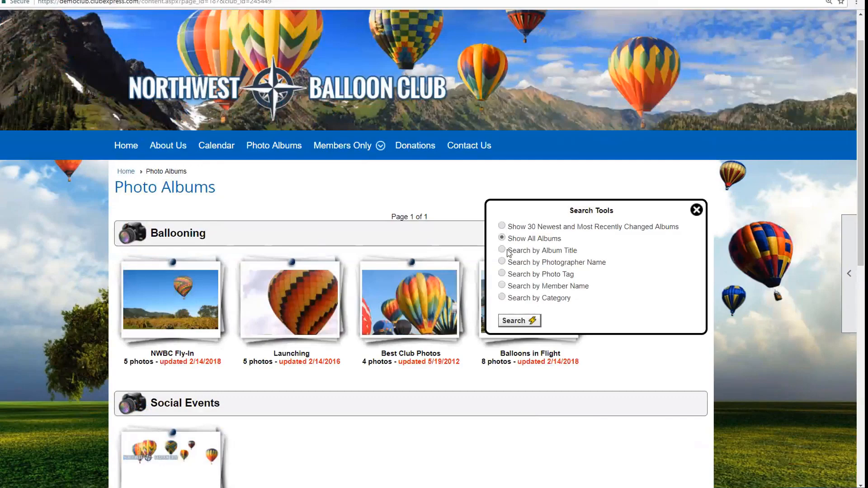
Step: Show the 30 newest and most recently changed albums and look over the first album's caption
{"action": "left_click", "coordinate": [502, 226]}
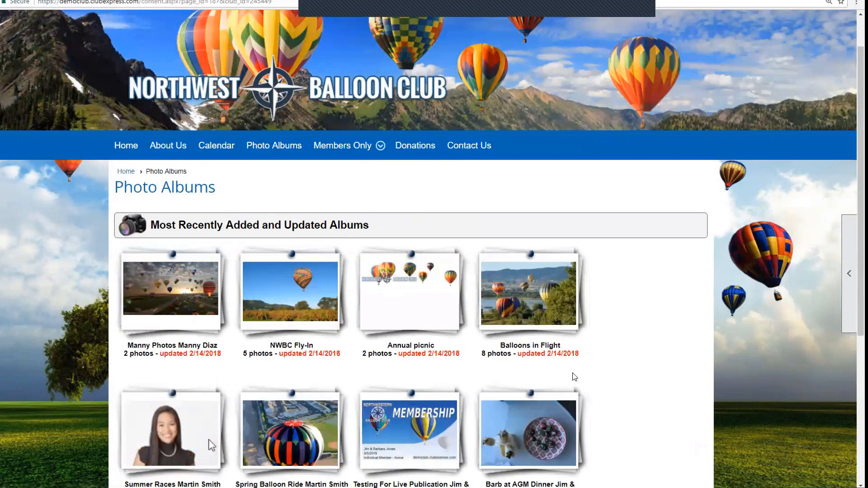
{"action": "scroll", "coordinate": [574, 376], "scroll_direction": "down", "scroll_amount": 2}
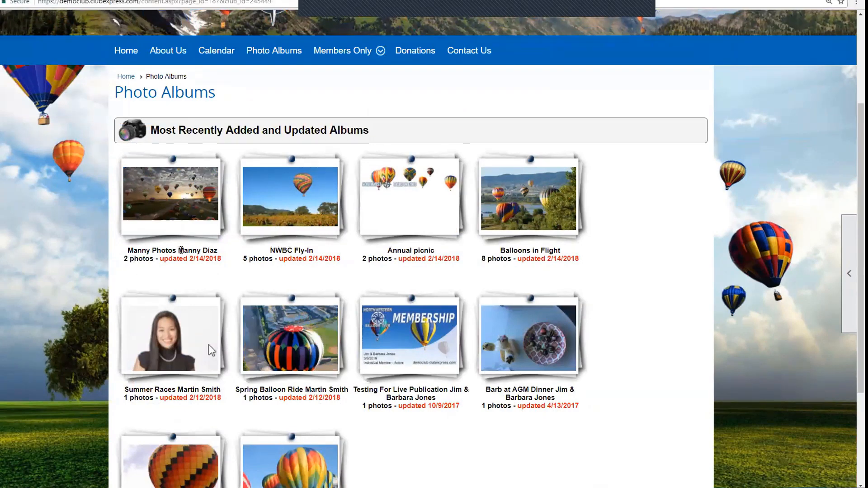
{"action": "left_click_drag", "start_coordinate": [181, 250], "coordinate": [215, 249]}
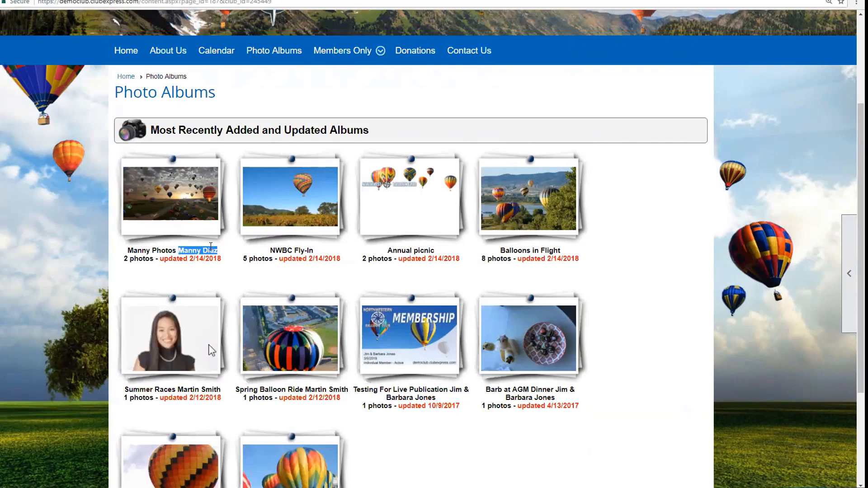
{"action": "scroll", "coordinate": [185, 187], "scroll_direction": "up", "scroll_amount": 3}
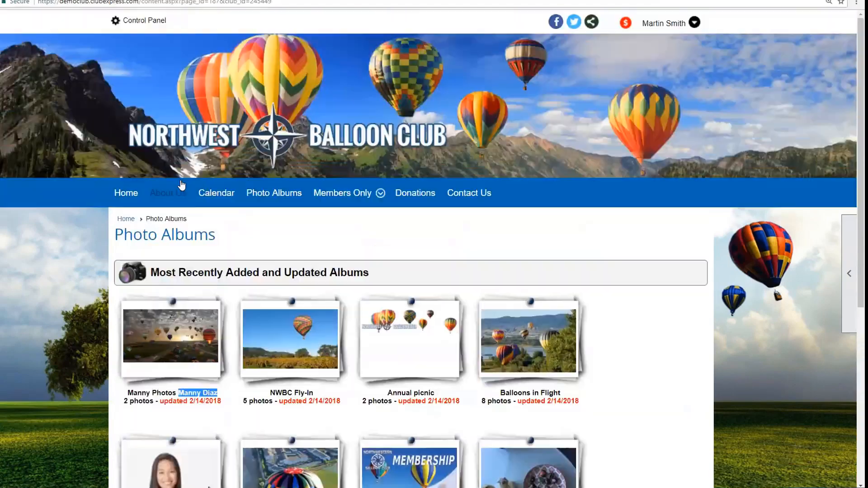
Step: Go back to the Control Panel and scroll down to the Website tab's admin functions
{"action": "left_click", "coordinate": [140, 21]}
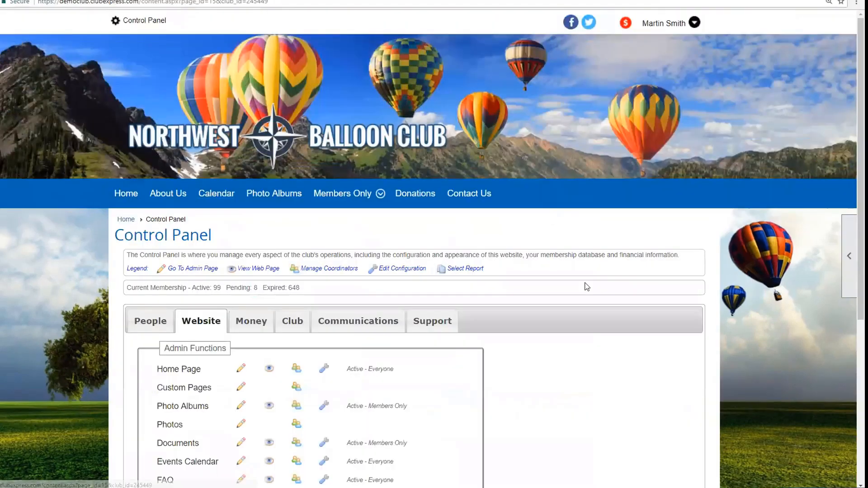
{"action": "scroll", "coordinate": [562, 332], "scroll_direction": "down", "scroll_amount": 4}
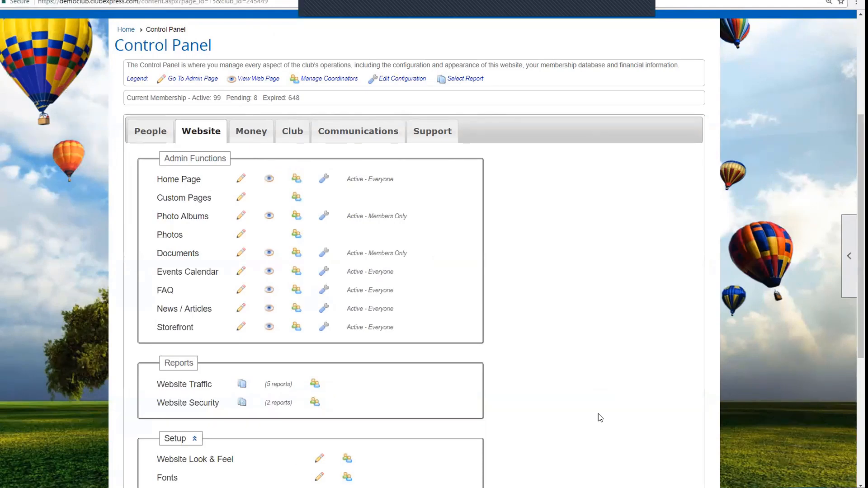
{"action": "mouse_move", "coordinate": [120, 484]}
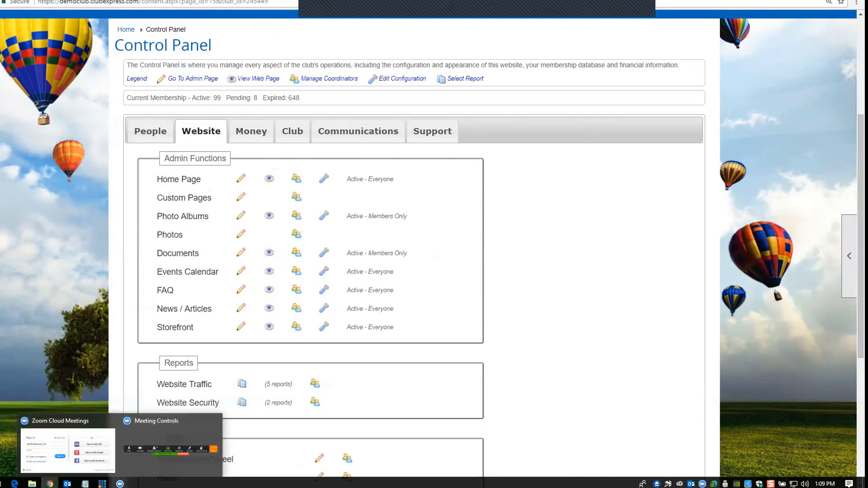